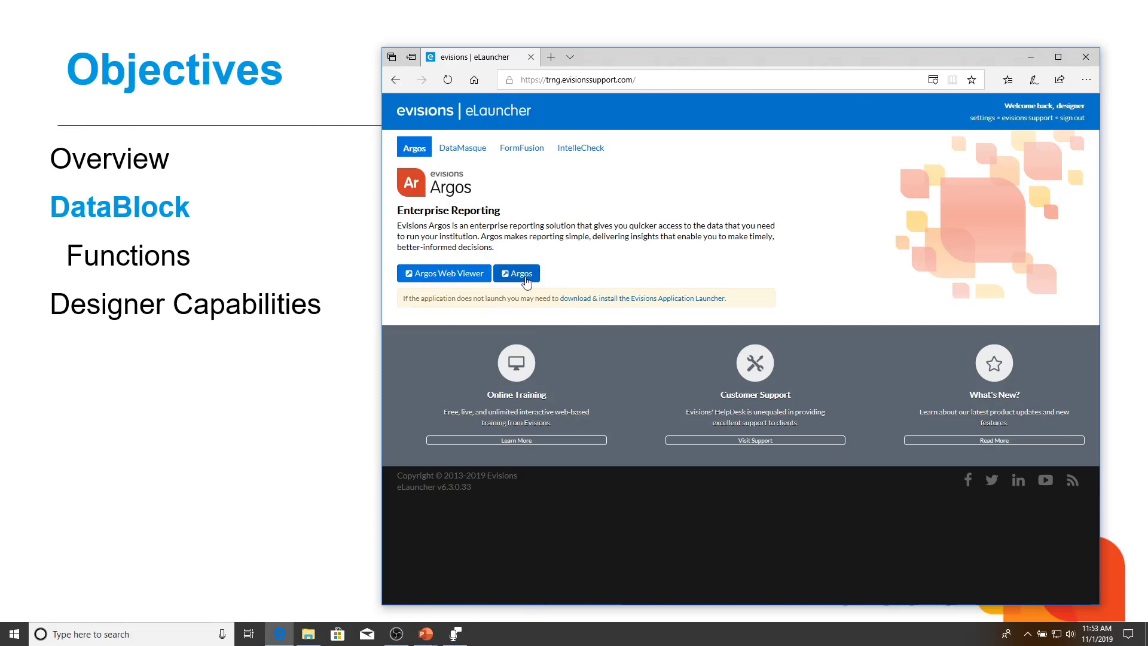
- Minimize the browser window and maximize the Argos window
{"action": "left_click", "coordinate": [834, 353]}
{"action": "left_click", "coordinate": [1032, 58]}
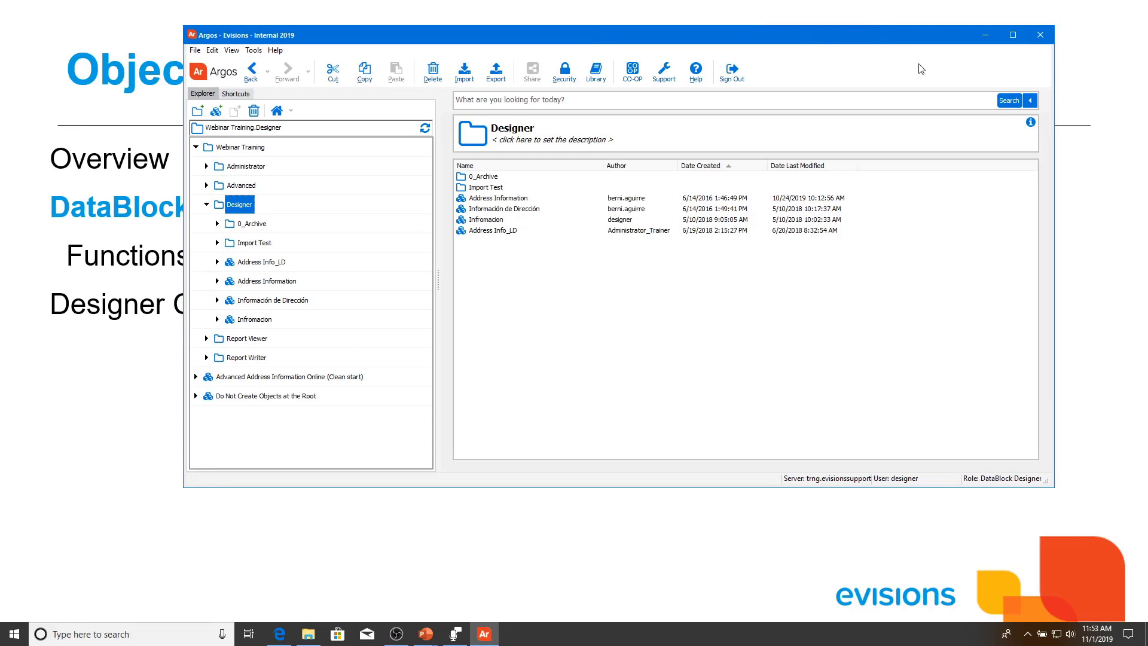
{"action": "left_click", "coordinate": [1017, 34]}
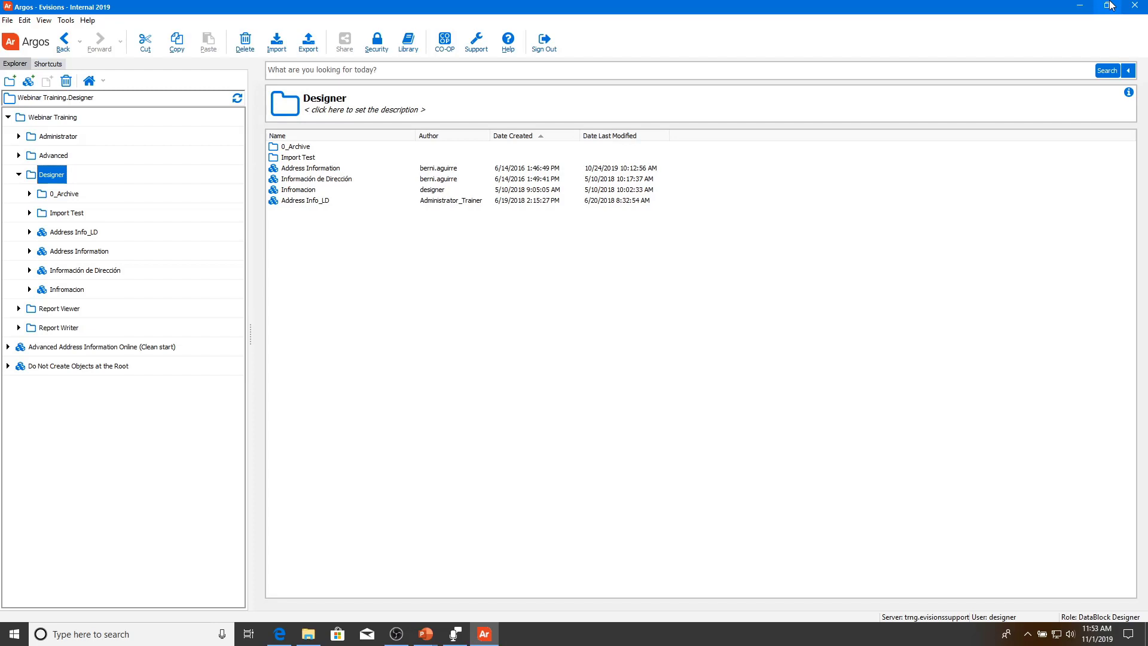
- Create a new DataBlock in the Designer folder and name it Training Address Information
{"action": "right_click", "coordinate": [43, 178]}
{"action": "mouse_move", "coordinate": [120, 197]}
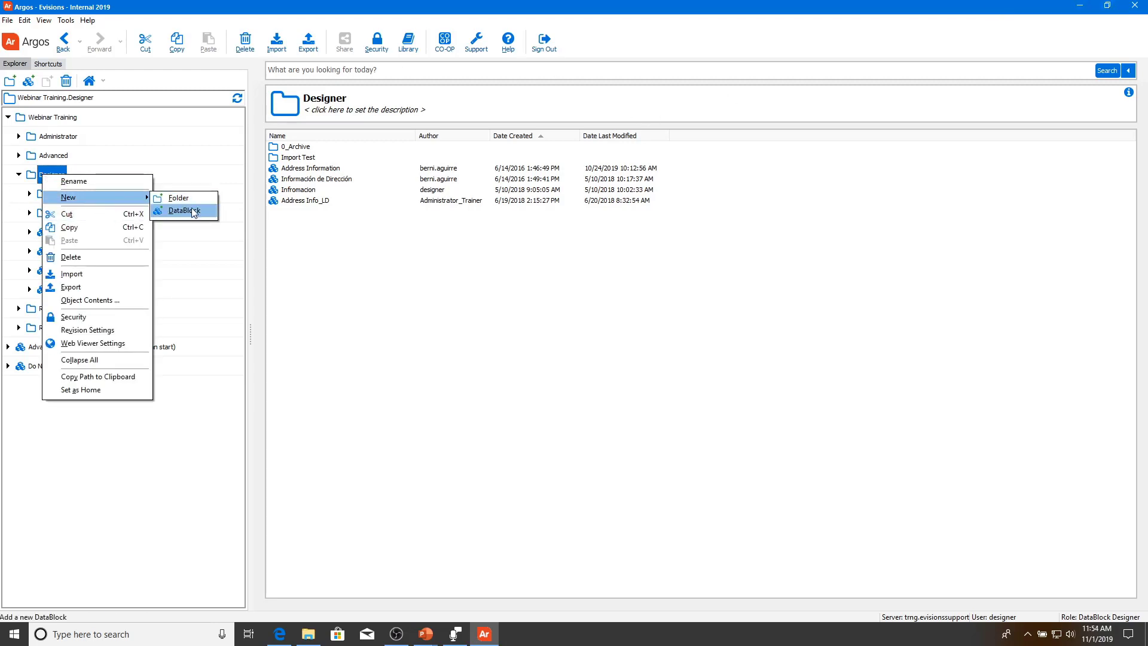
{"action": "left_click", "coordinate": [194, 212]}
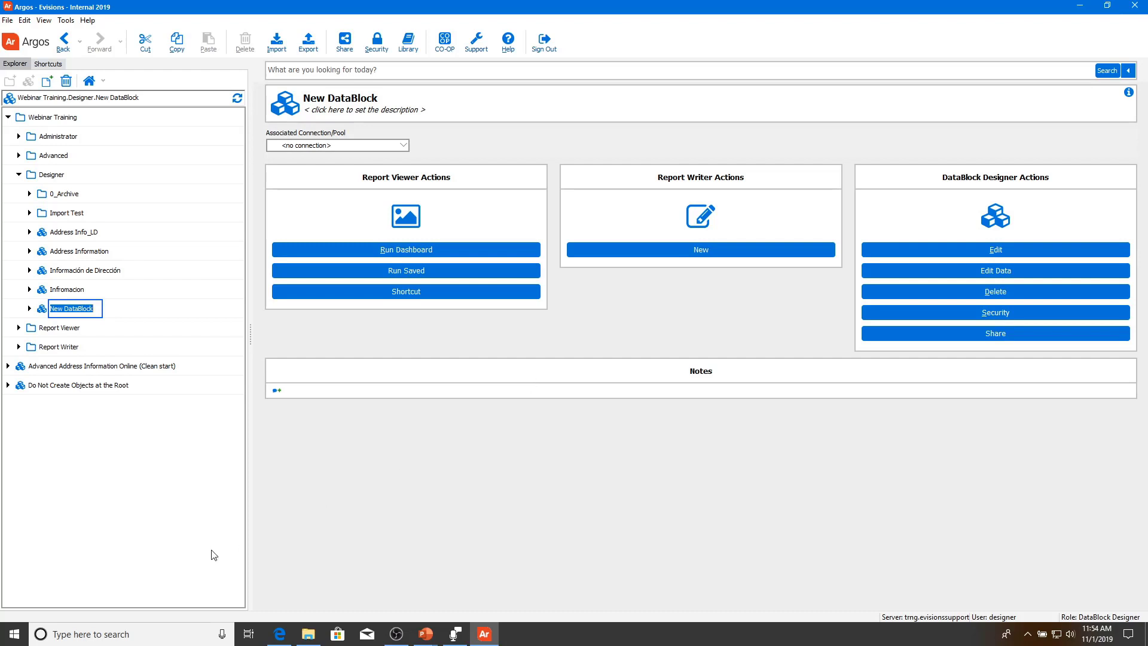
{"action": "type", "text": "Training Address Information"}
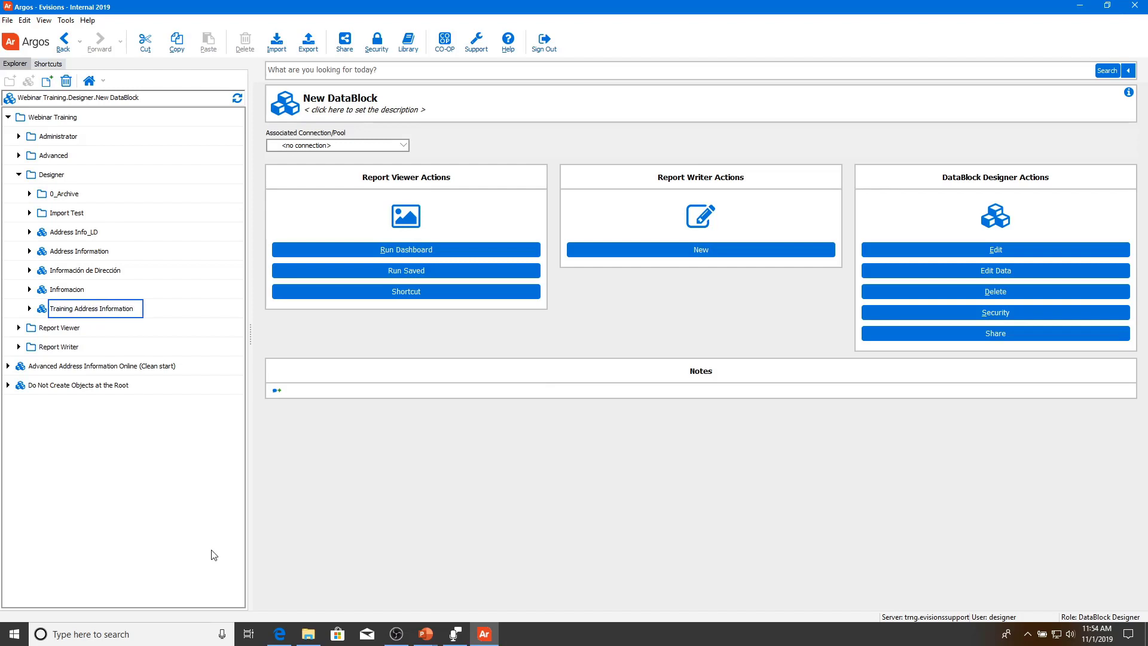
- Give the new DataBlock the description "Ok To Delete" and confirm its name
{"action": "left_click", "coordinate": [360, 112]}
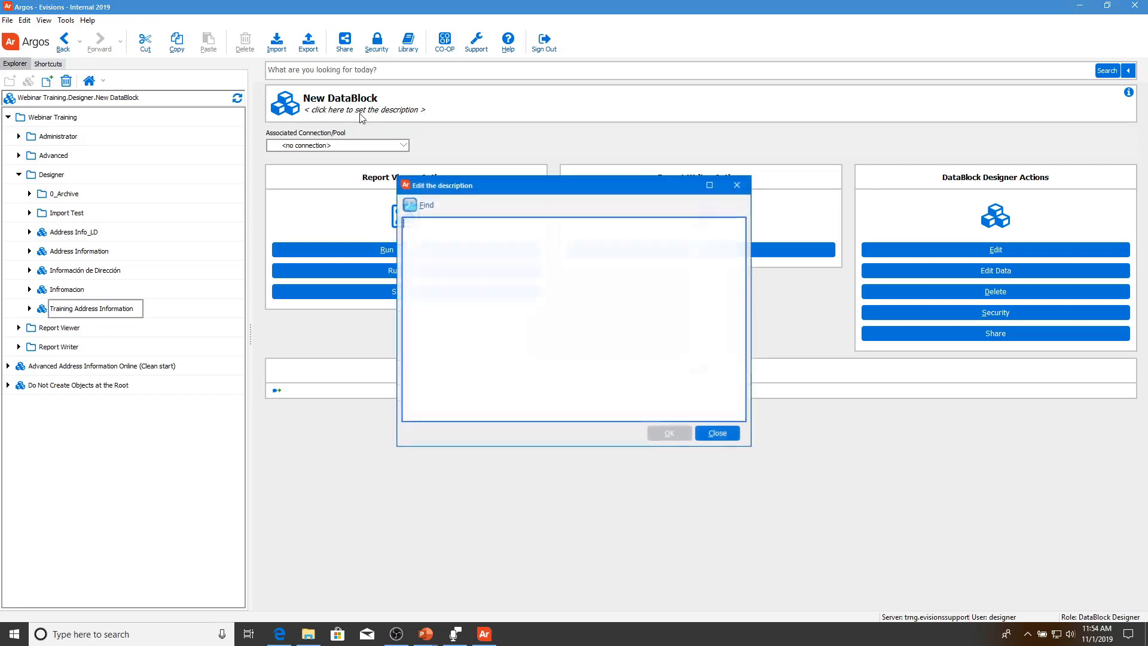
{"action": "type", "text": "Ok To Delete"}
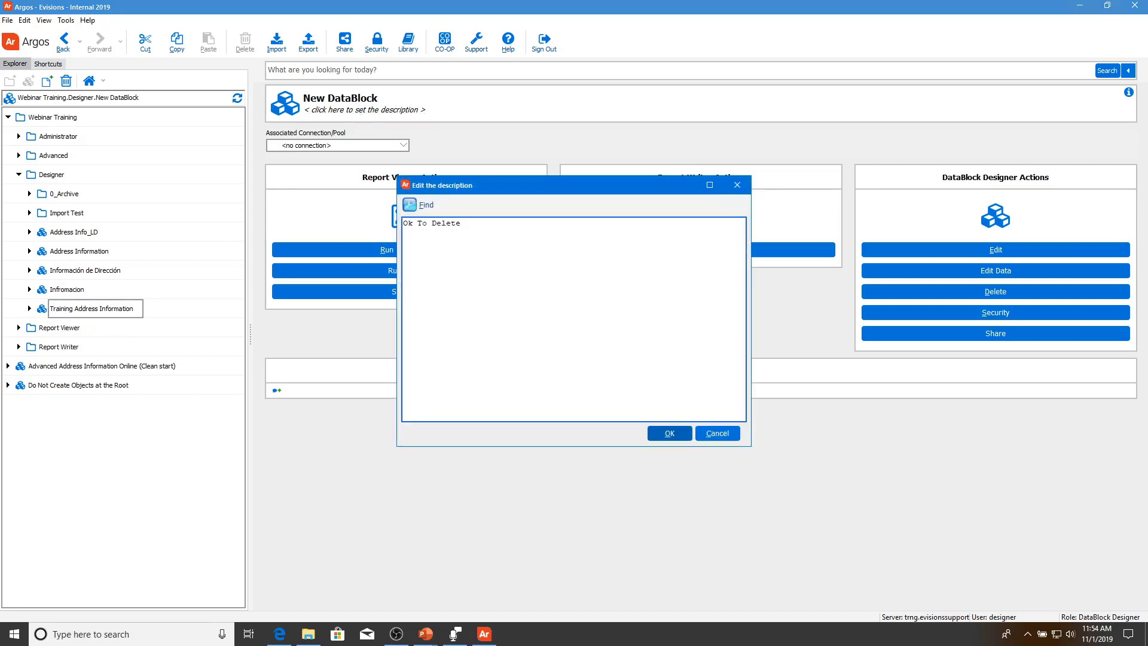
{"action": "left_click", "coordinate": [673, 435]}
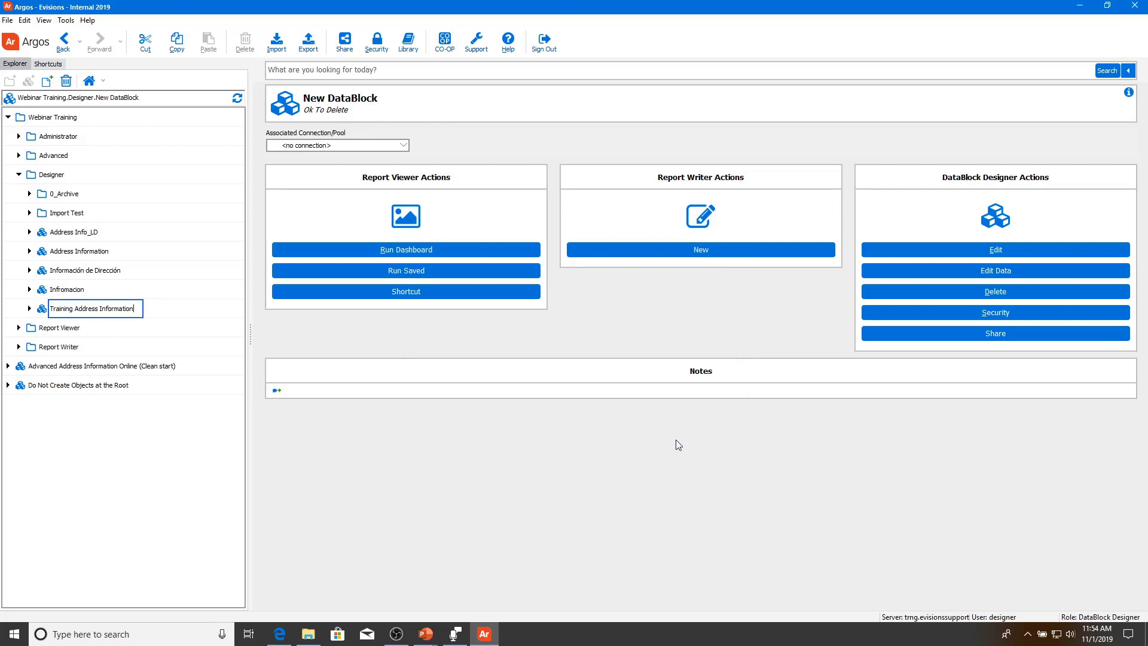
{"action": "key", "text": "Return"}
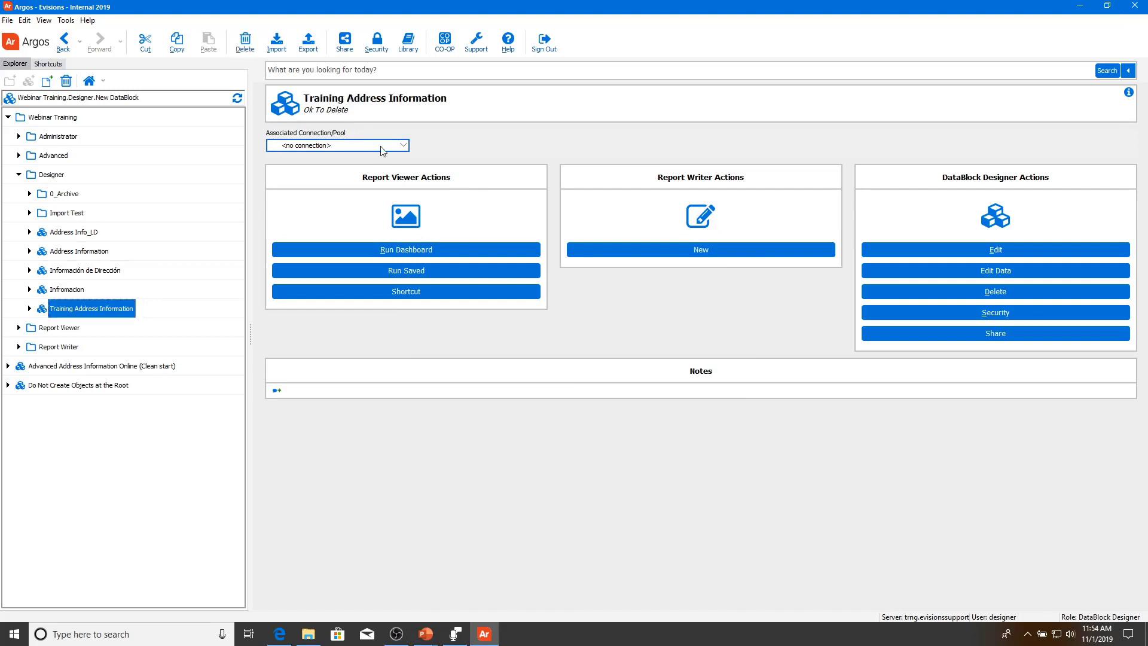
- Associate the DataBlock with the TRNG8 connection under Banner and open it for editing
{"action": "left_click", "coordinate": [386, 151]}
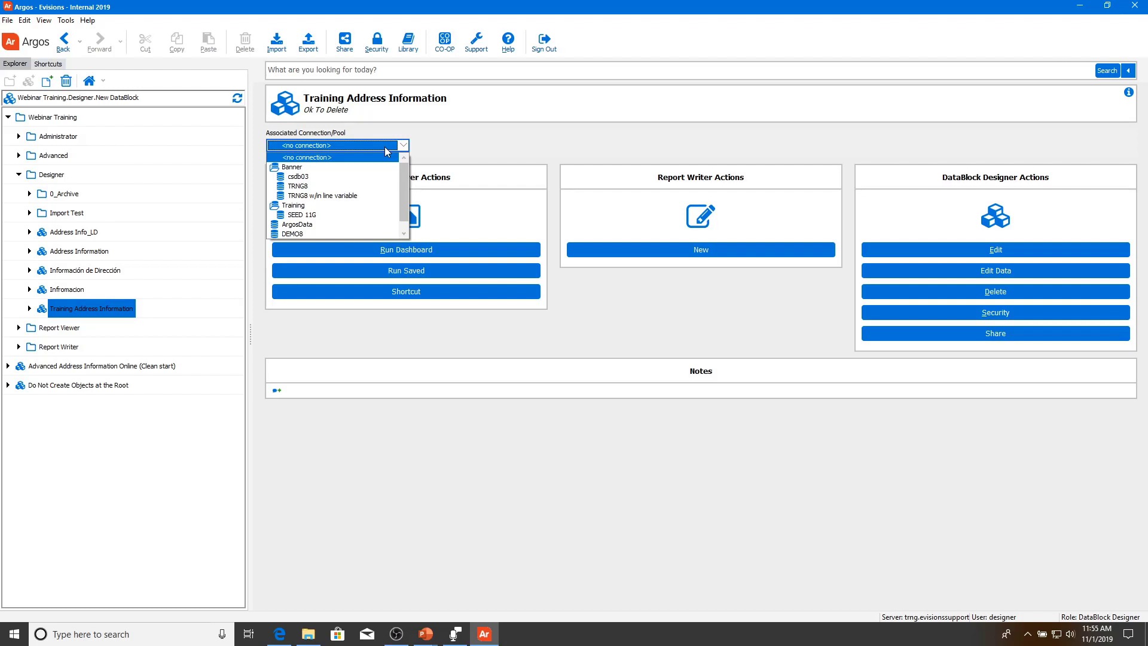
{"action": "left_click", "coordinate": [345, 186]}
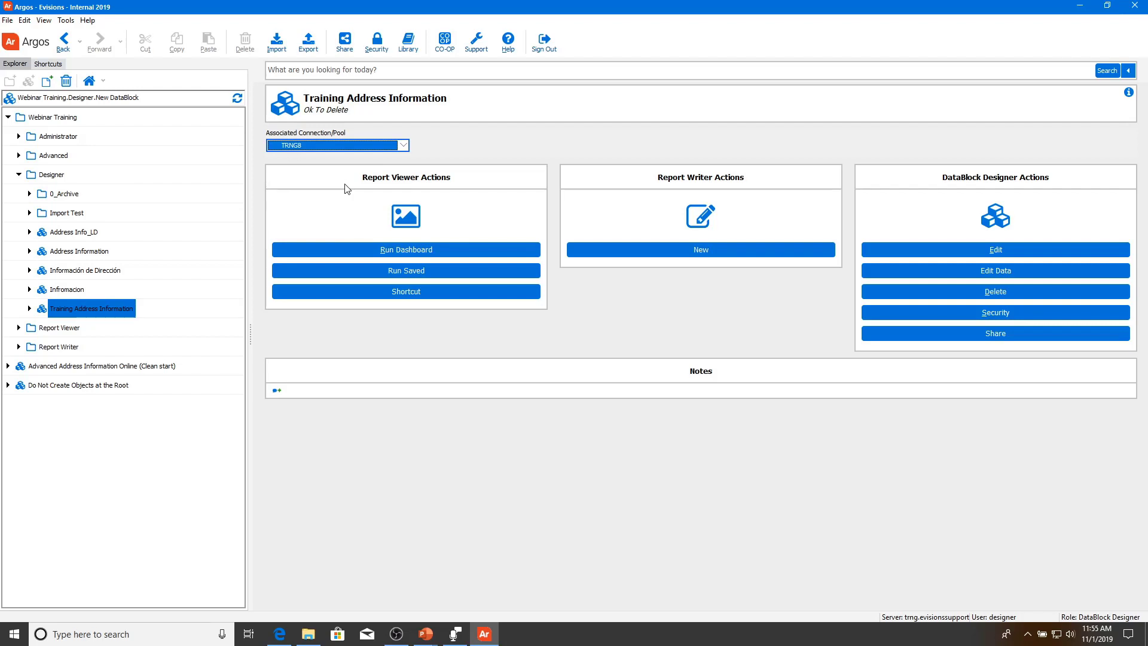
{"action": "left_click", "coordinate": [945, 252]}
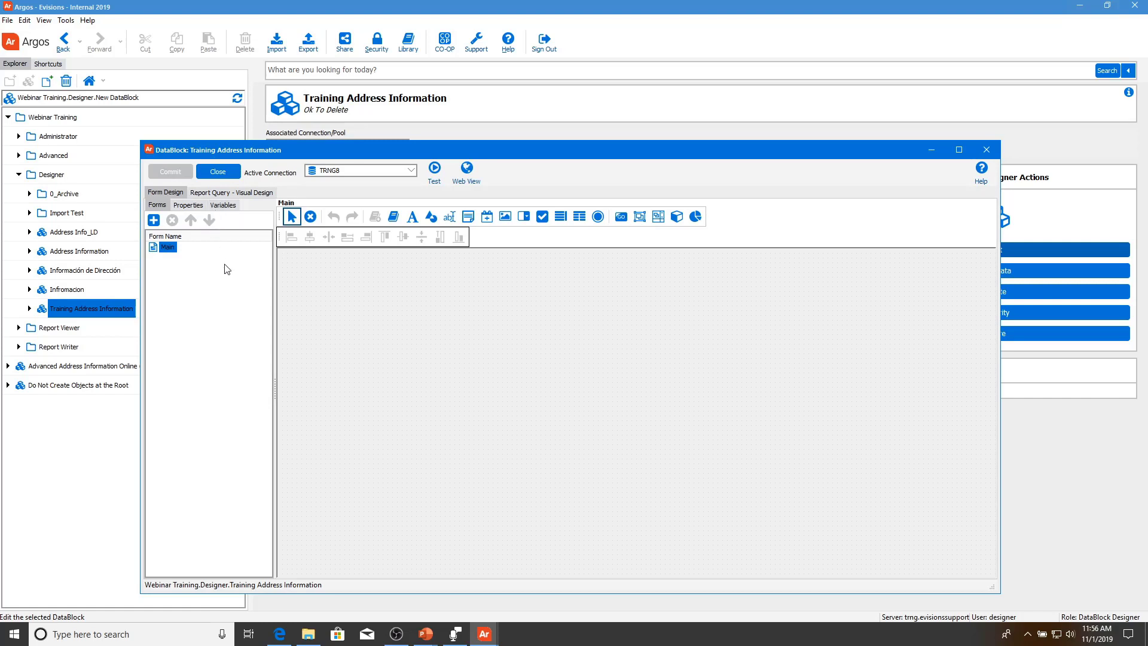
{"action": "left_click", "coordinate": [188, 206]}
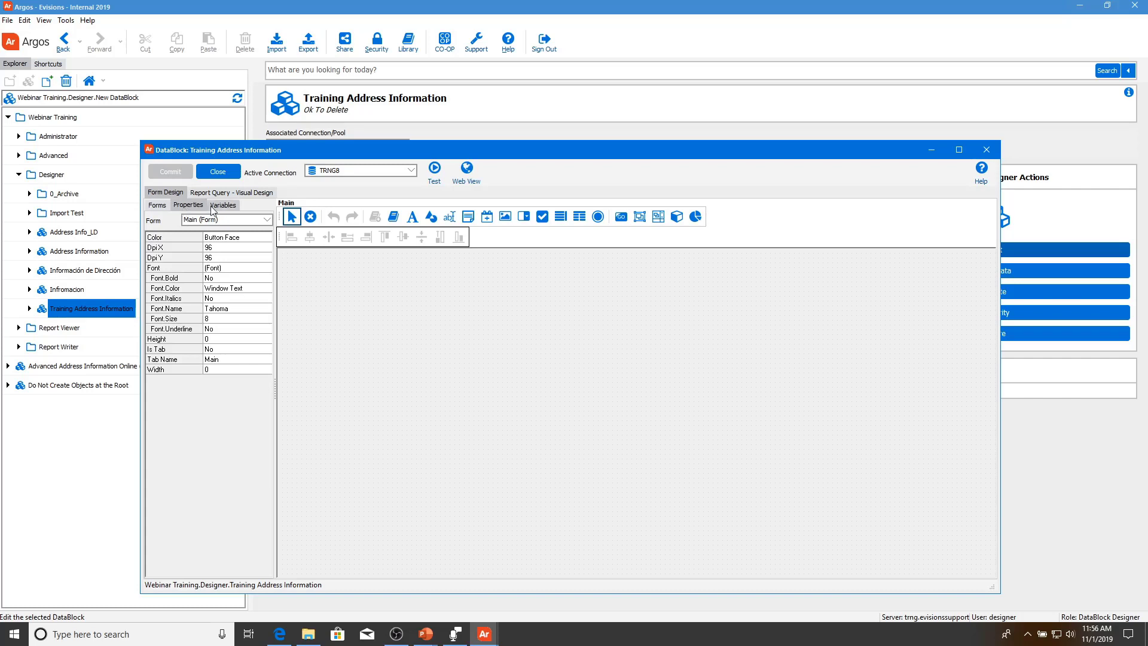
{"action": "left_click", "coordinate": [229, 205]}
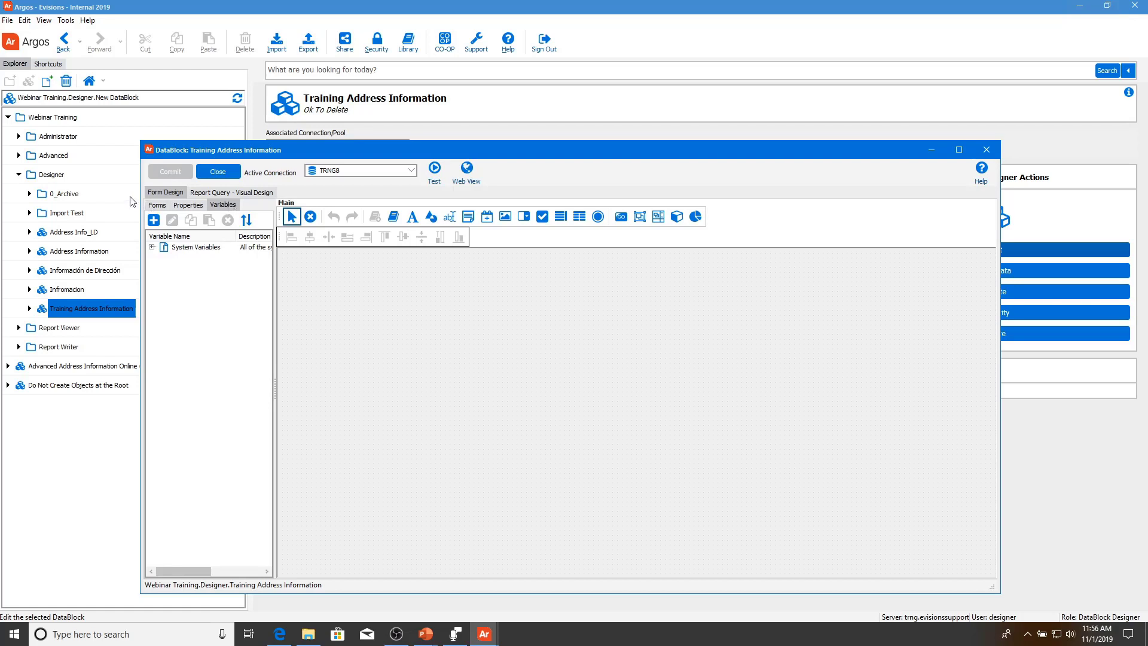
{"action": "left_click", "coordinate": [155, 207]}
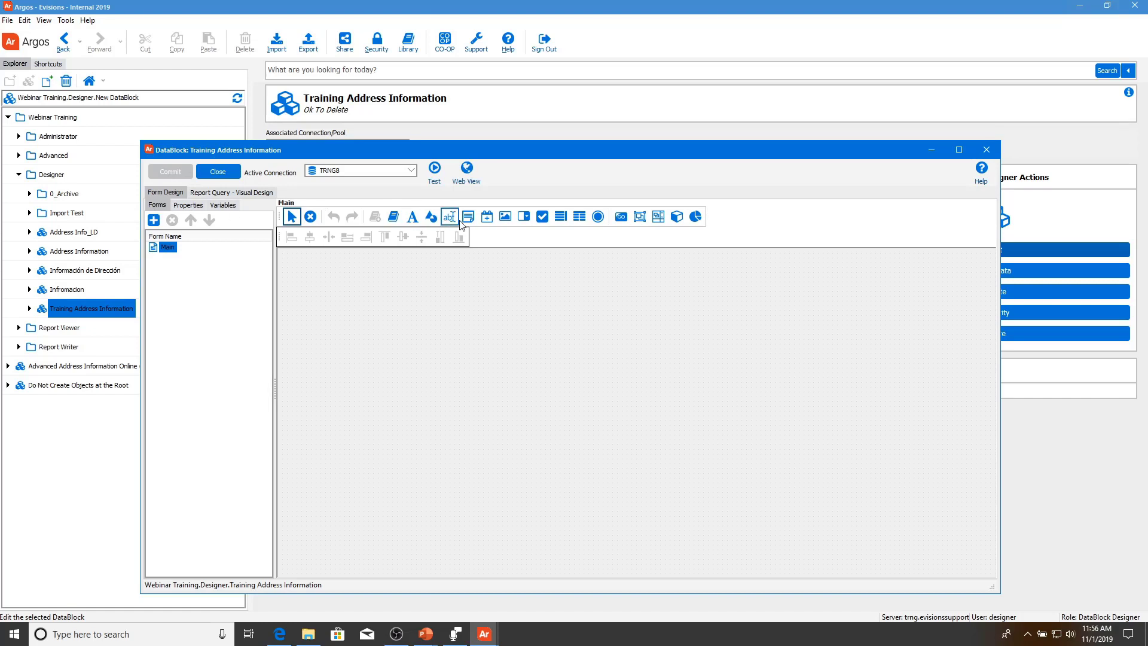
- Add an image to the Main form, stored in the DataBlock, using the file Form Blue Header Background
{"action": "left_click", "coordinate": [505, 218]}
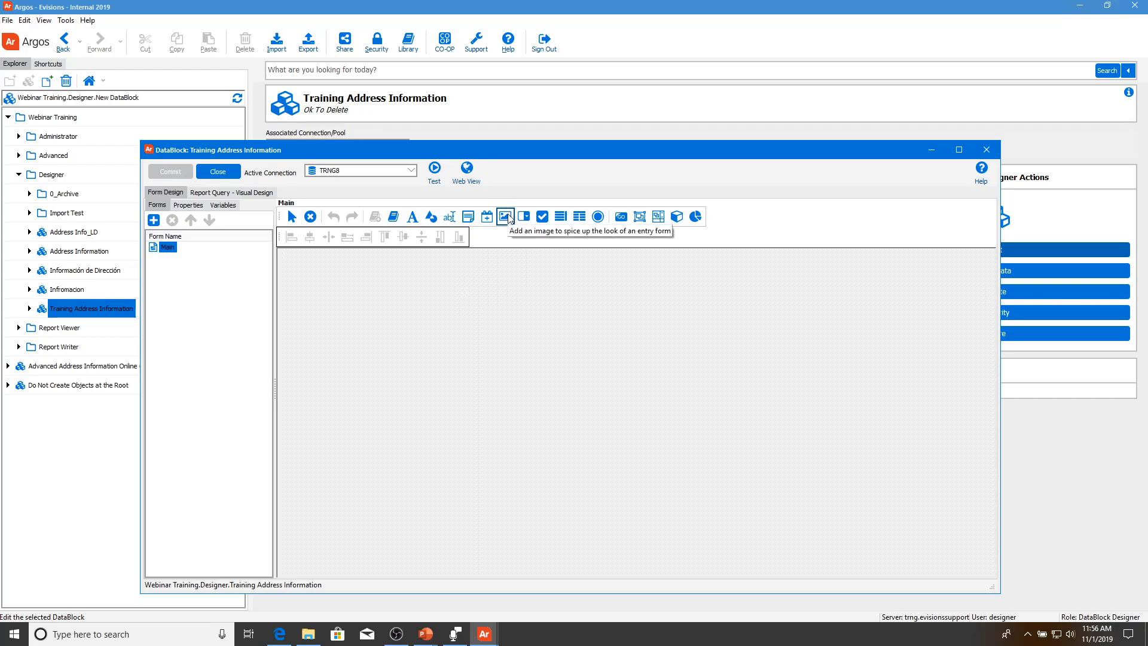
{"action": "left_click", "coordinate": [437, 294]}
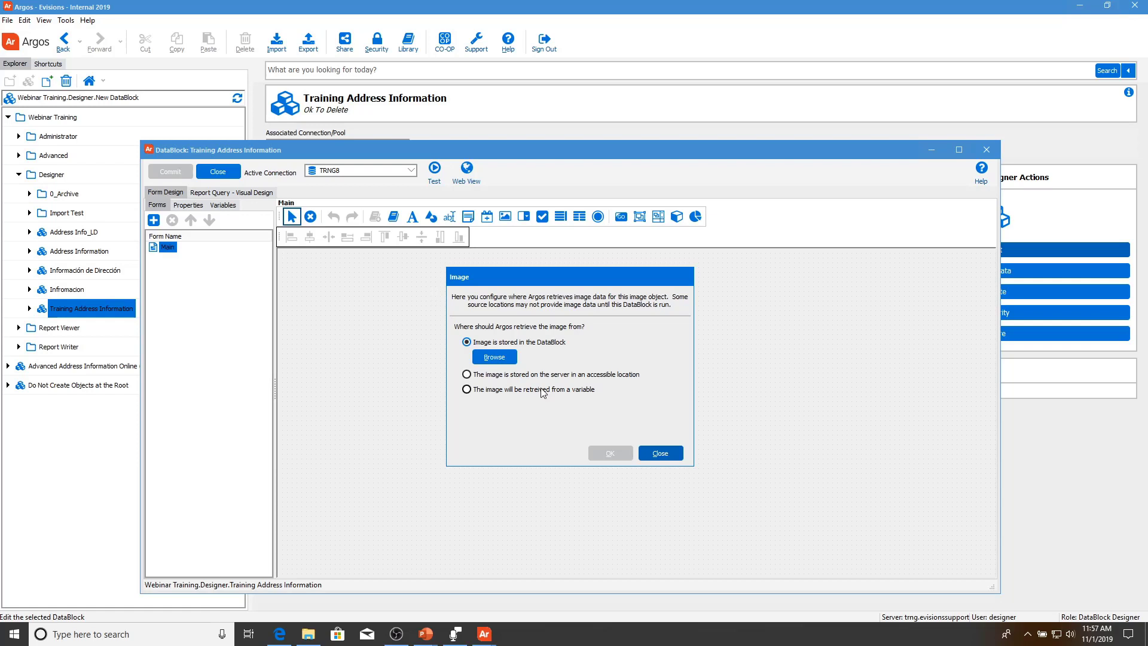
{"action": "left_click", "coordinate": [496, 359]}
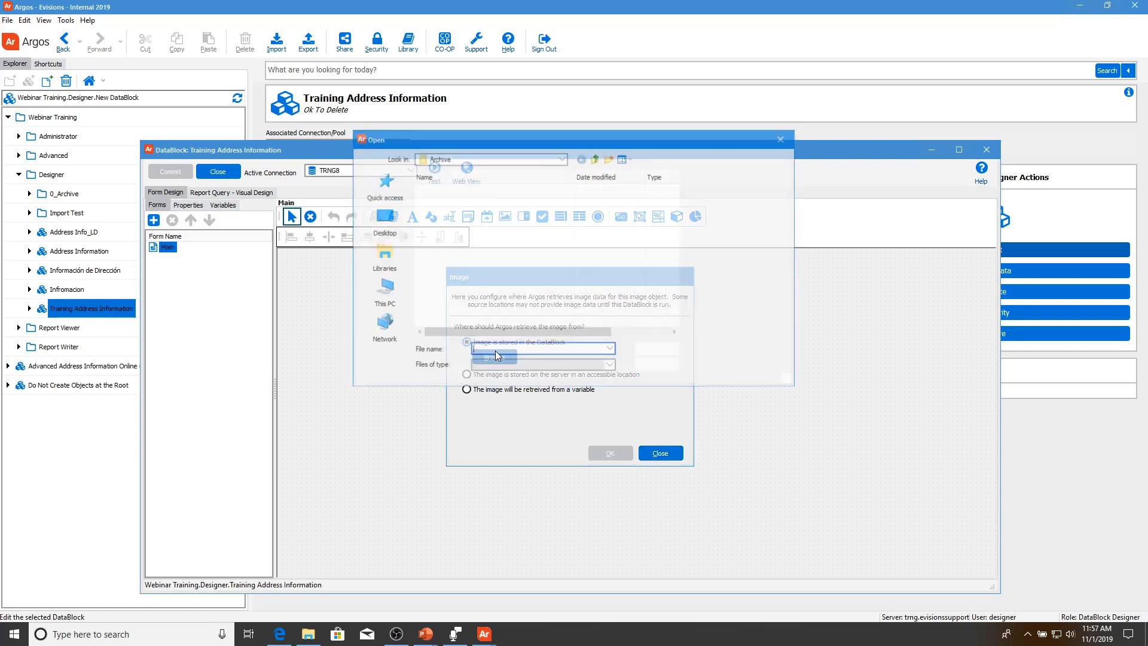
{"action": "left_click", "coordinate": [508, 201]}
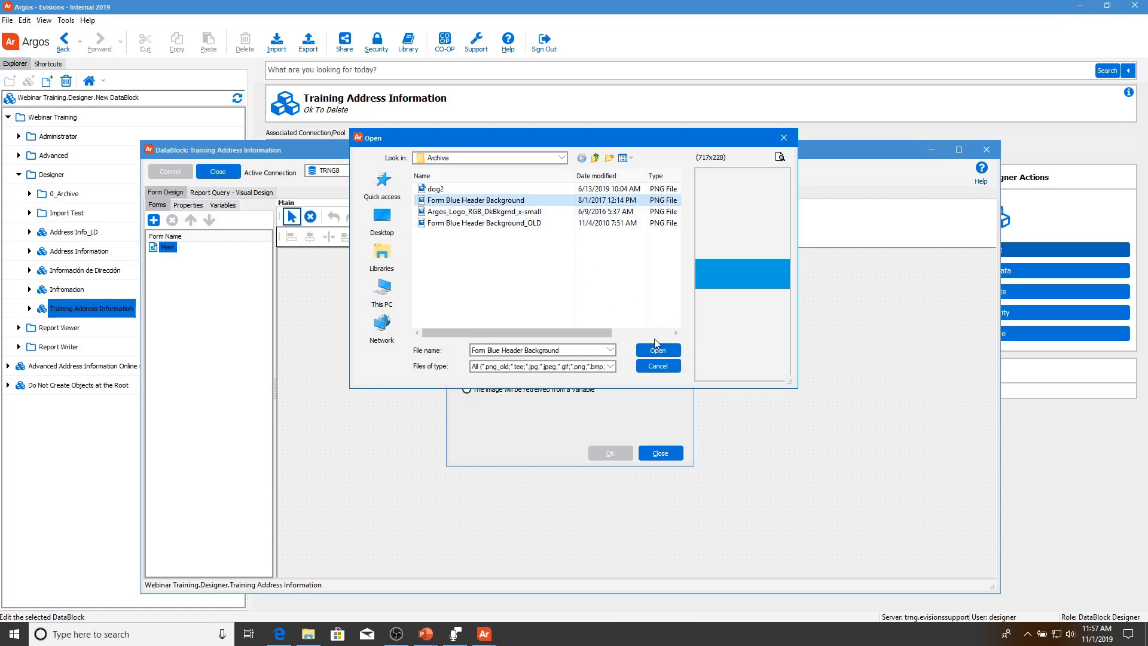
{"action": "left_click", "coordinate": [657, 350]}
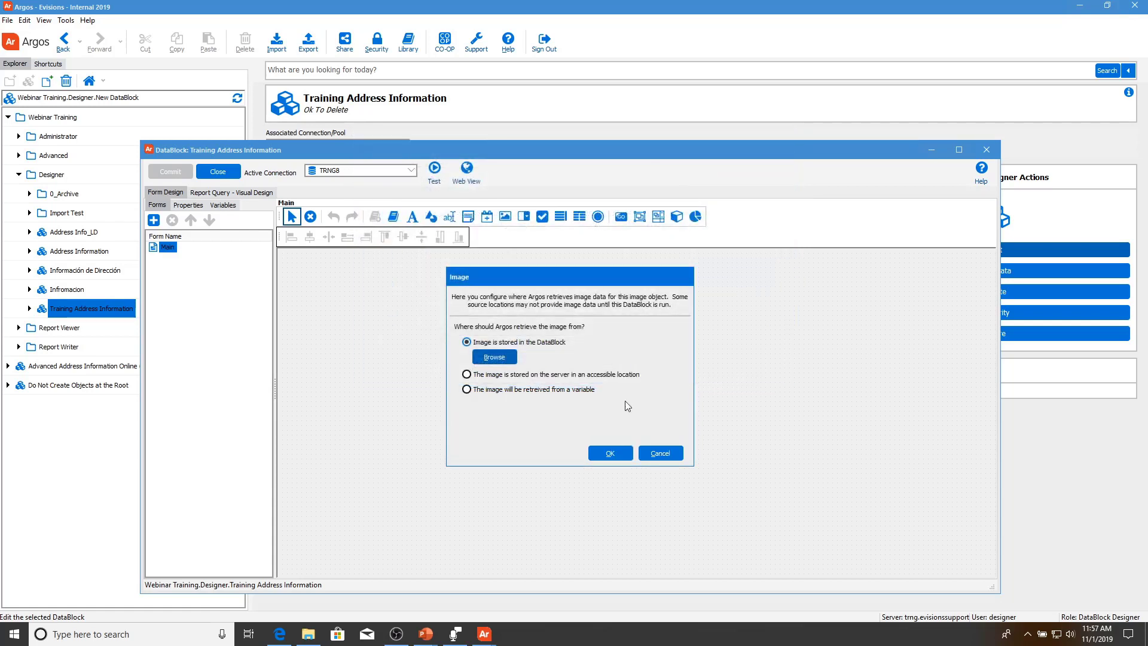
{"action": "left_click", "coordinate": [610, 453]}
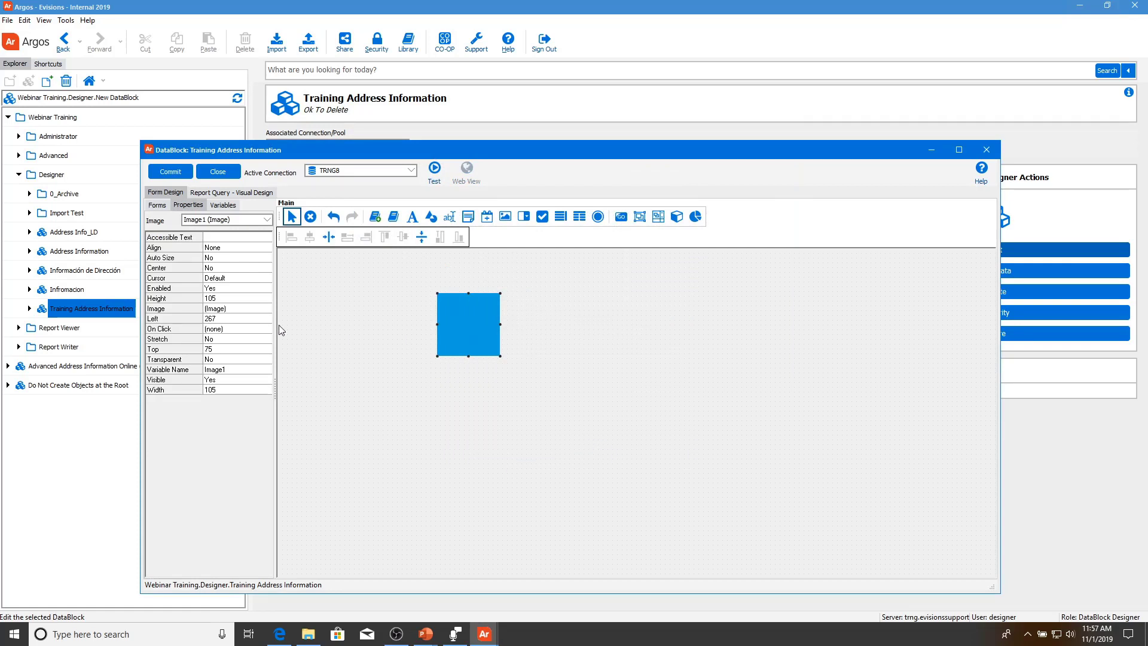
- Set the blue background image's Align property to Client and its Stretch property to Yes
{"action": "left_click", "coordinate": [219, 246]}
{"action": "left_click", "coordinate": [268, 247]}
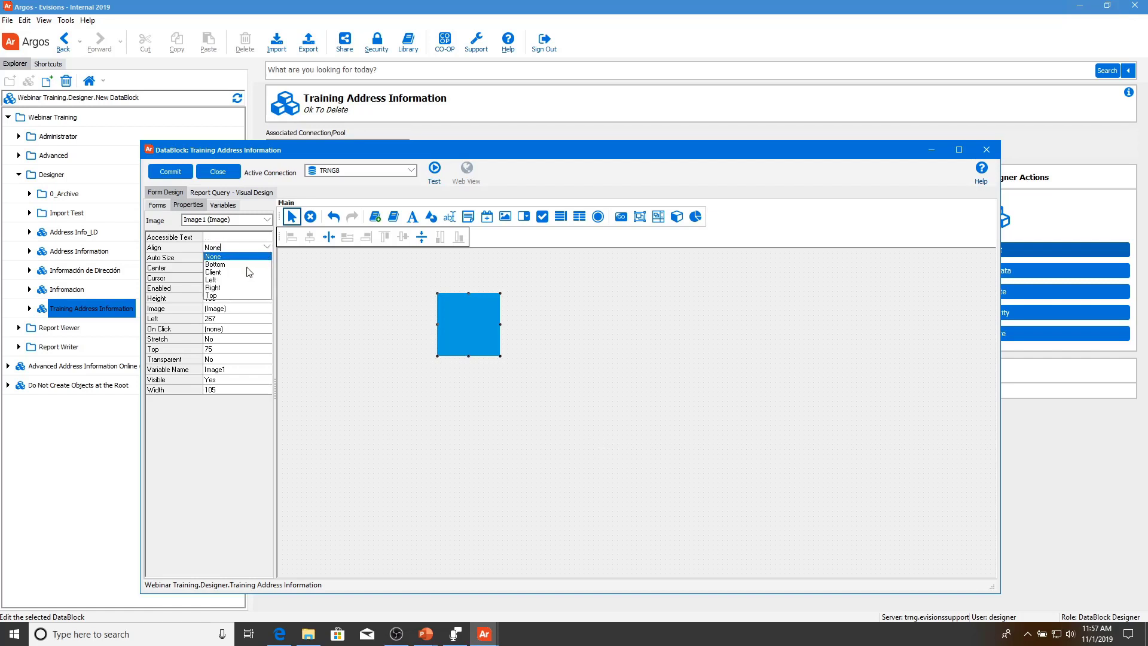
{"action": "left_click", "coordinate": [233, 278]}
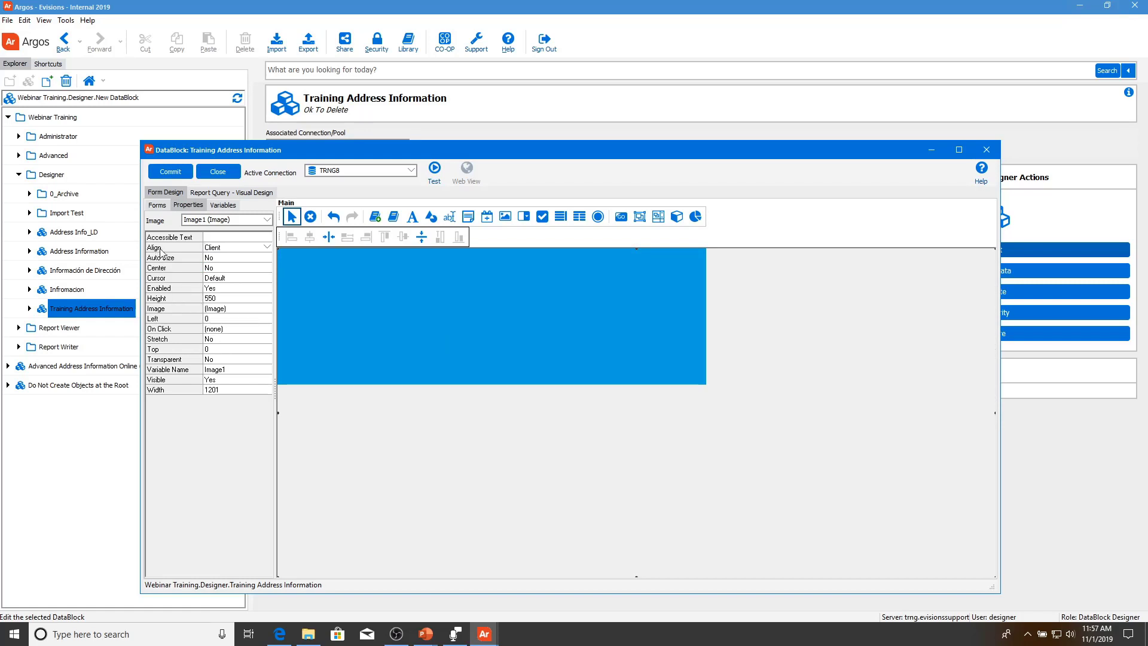
{"action": "left_click", "coordinate": [221, 339]}
{"action": "left_click", "coordinate": [266, 339]}
{"action": "left_click", "coordinate": [246, 356]}
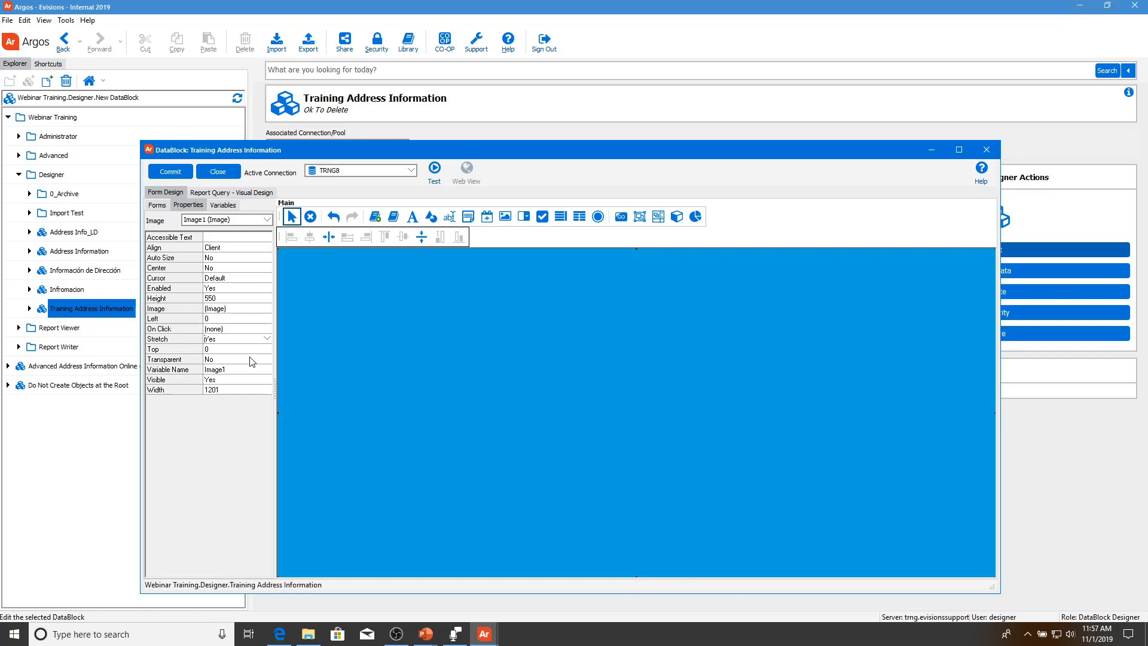
- Add a second image on the blue background, stored in the DataBlock, using the file Argos_Logo_RGB_DkBkgrnd_x-small
{"action": "left_click", "coordinate": [505, 217]}
{"action": "left_click", "coordinate": [473, 293]}
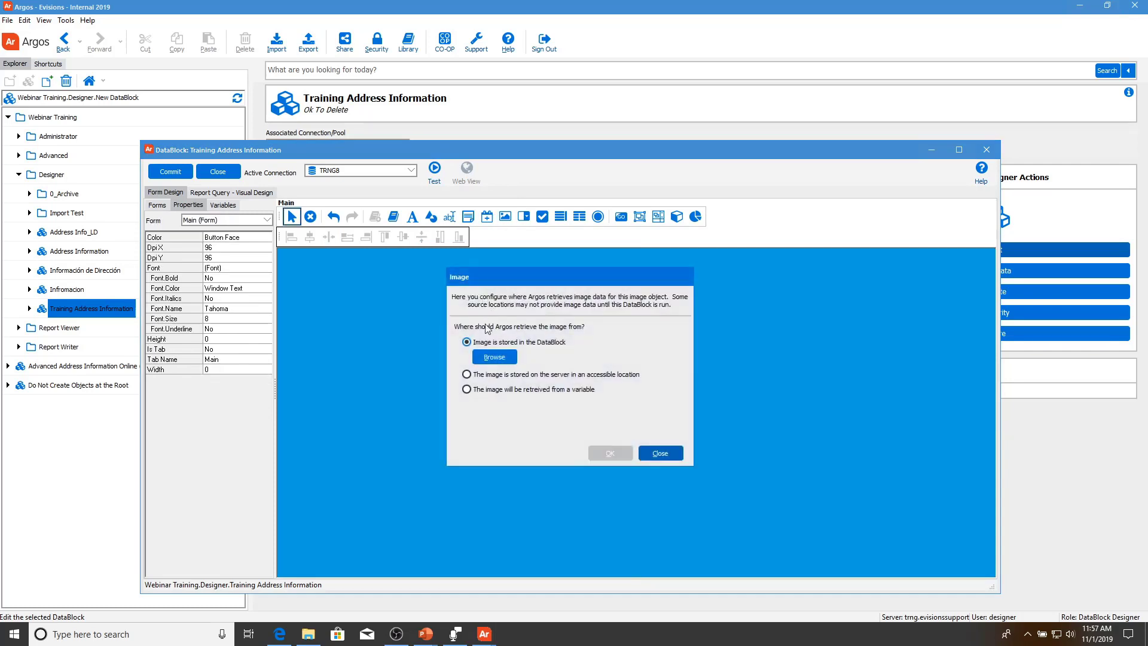
{"action": "left_click", "coordinate": [494, 353]}
{"action": "left_click", "coordinate": [466, 212]}
{"action": "left_click", "coordinate": [657, 350]}
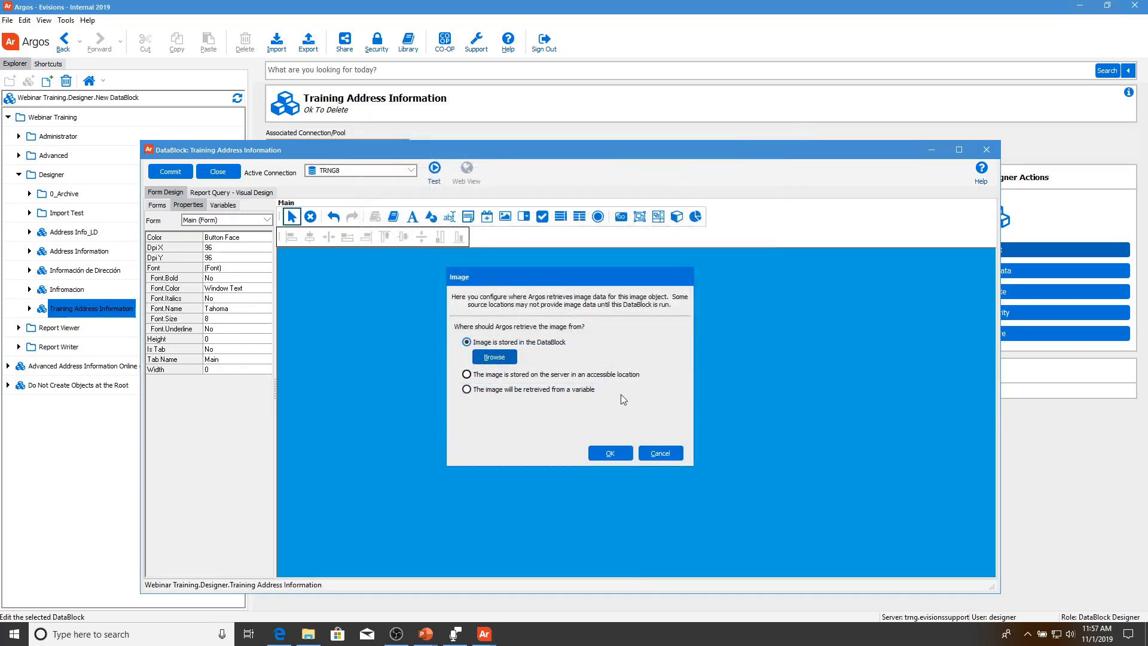
{"action": "left_click", "coordinate": [614, 449]}
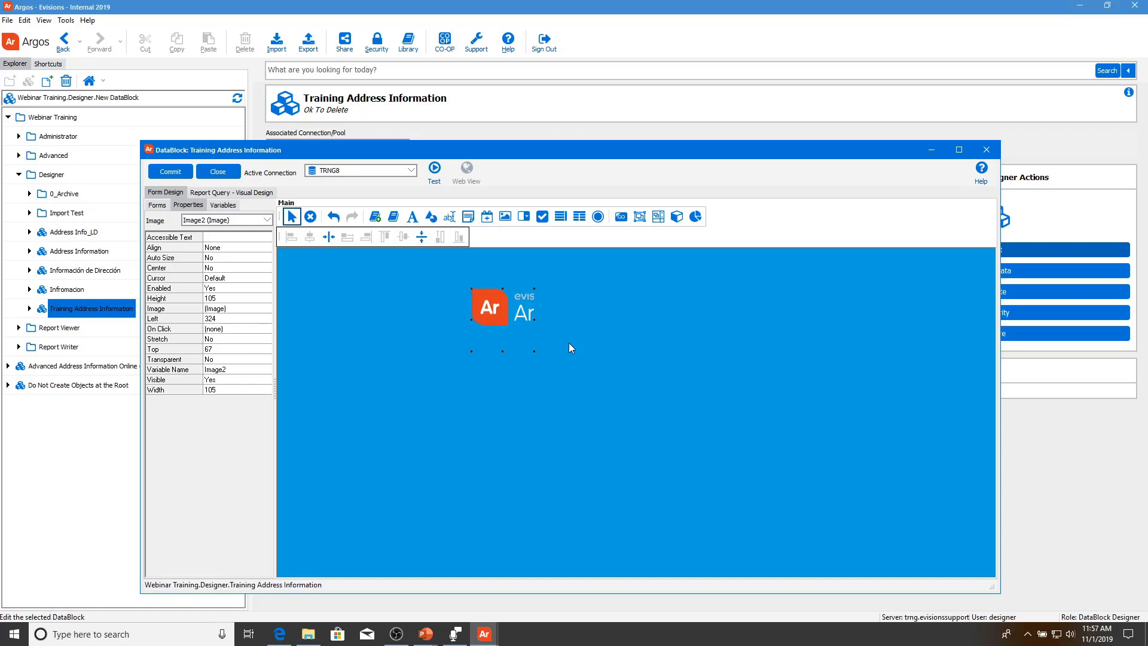
- Set the logo image's Auto Size to Yes and move the logo into the form's upper-right corner
{"action": "left_click", "coordinate": [236, 257]}
{"action": "left_click", "coordinate": [267, 257]}
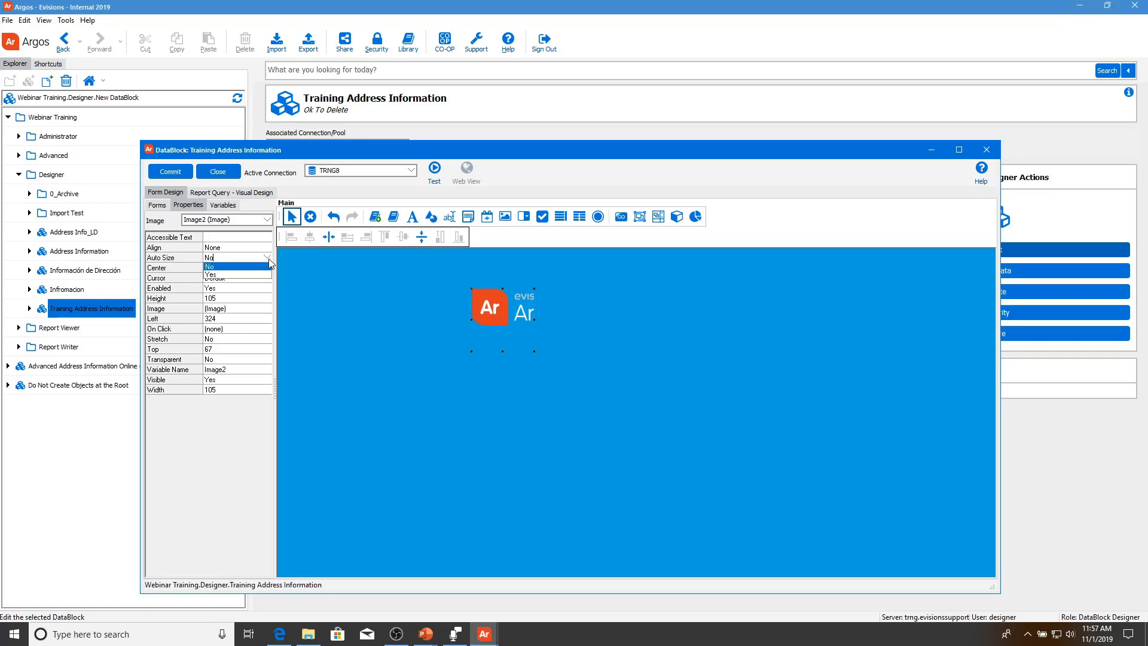
{"action": "left_click", "coordinate": [211, 275]}
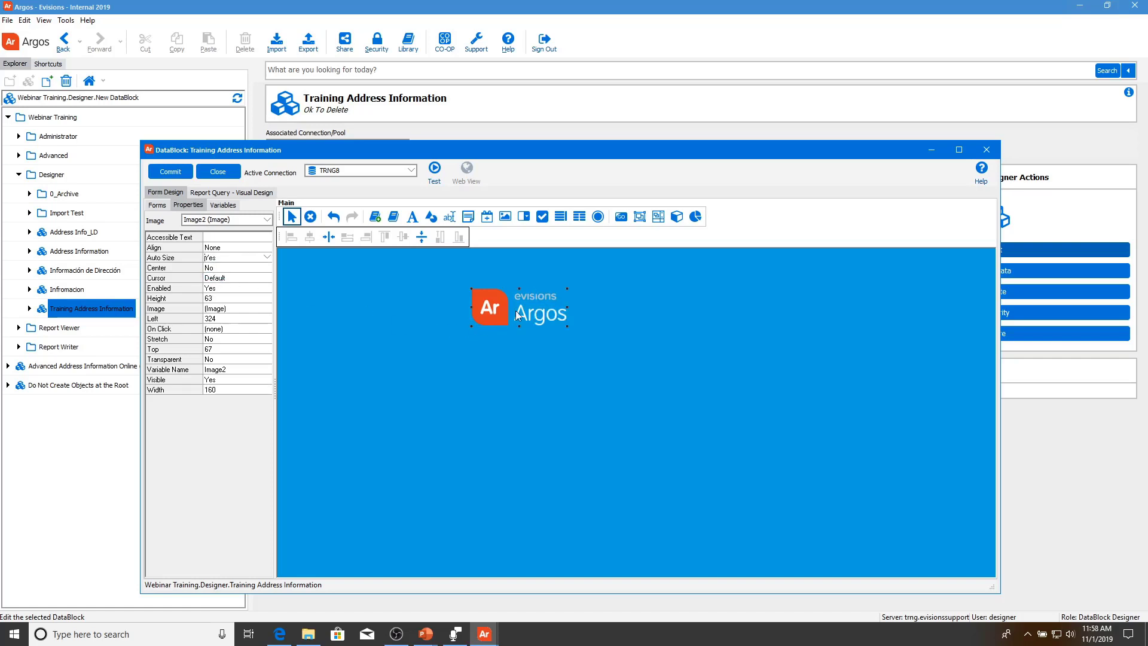
{"action": "left_click", "coordinate": [688, 284]}
{"action": "left_click_drag", "start_coordinate": [865, 259], "coordinate": [936, 258]}
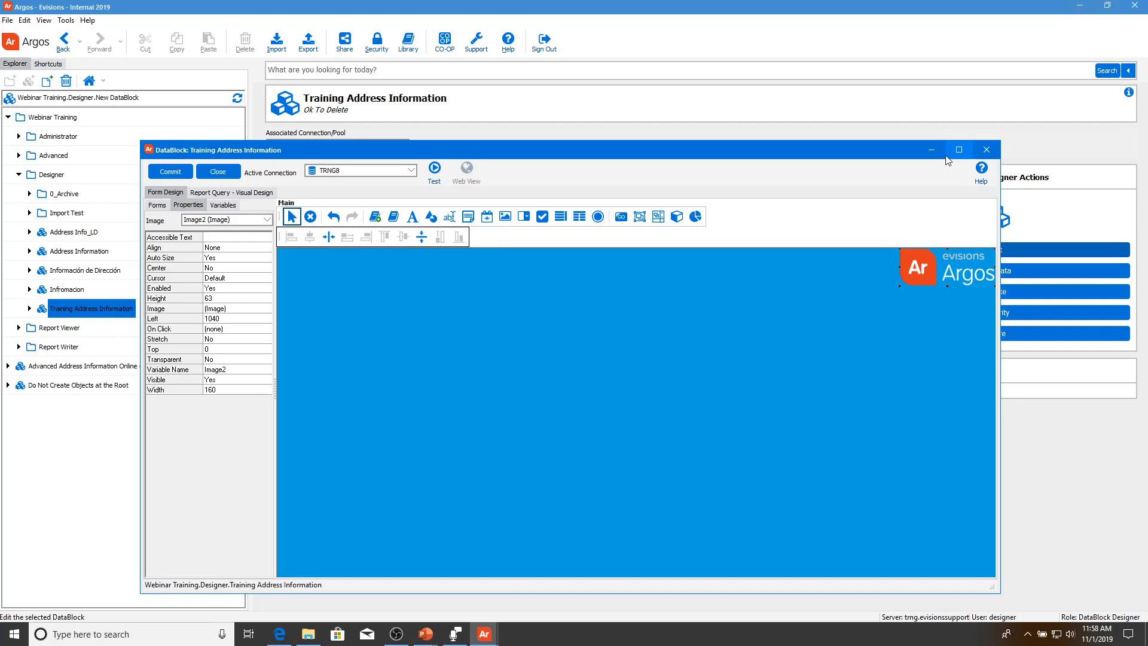
{"action": "left_click", "coordinate": [242, 331]}
{"action": "left_click", "coordinate": [267, 329]}
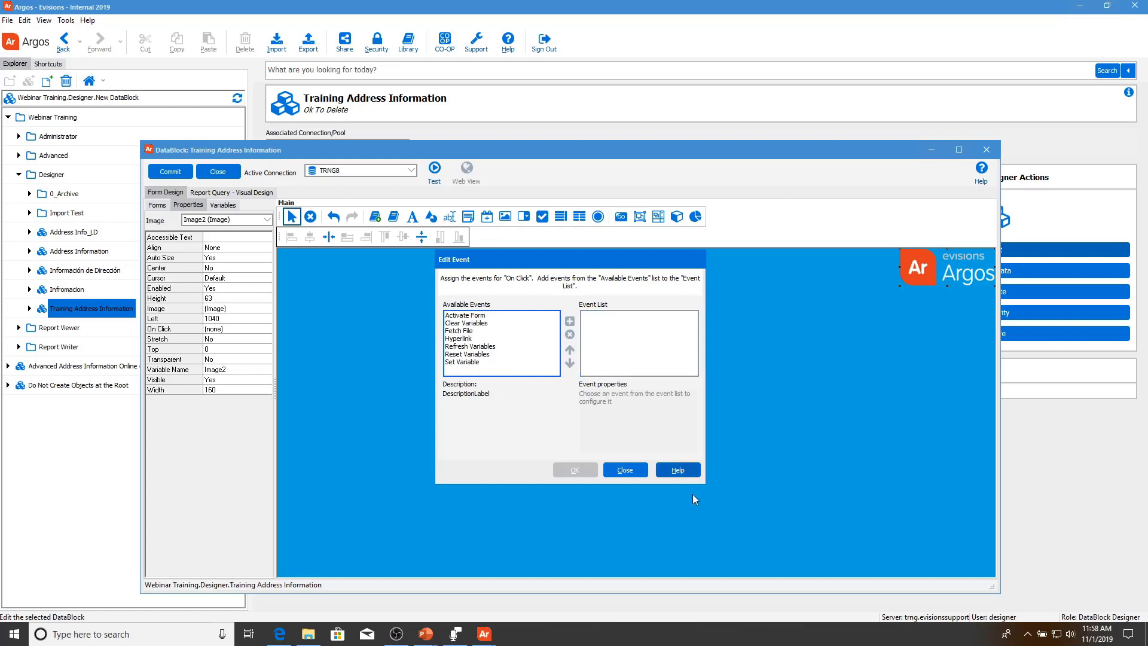
{"action": "left_click", "coordinate": [625, 470]}
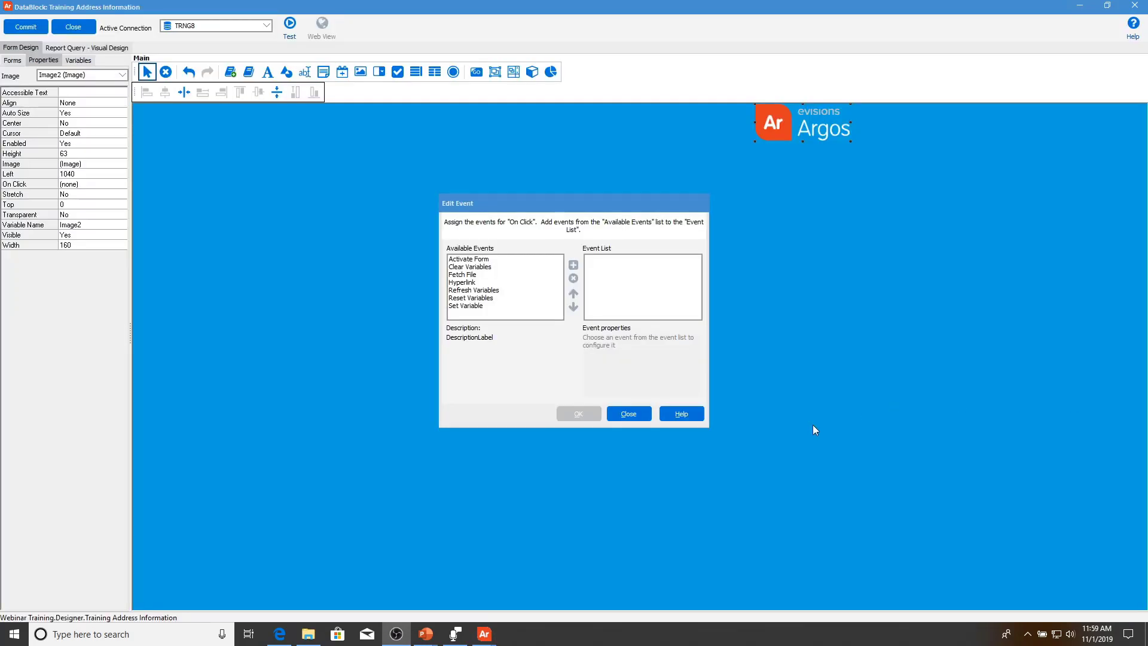
{"action": "double_click", "coordinate": [490, 281]}
{"action": "left_click", "coordinate": [627, 348]}
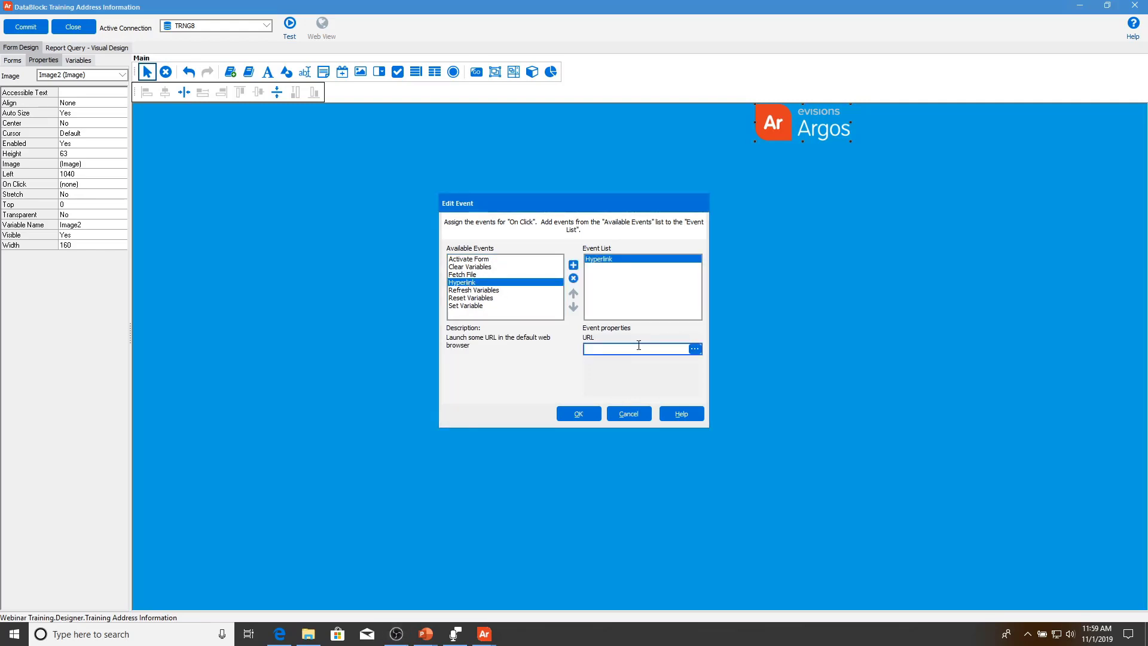
{"action": "type", "text": "www.evisions.com"}
{"action": "left_click", "coordinate": [569, 411]}
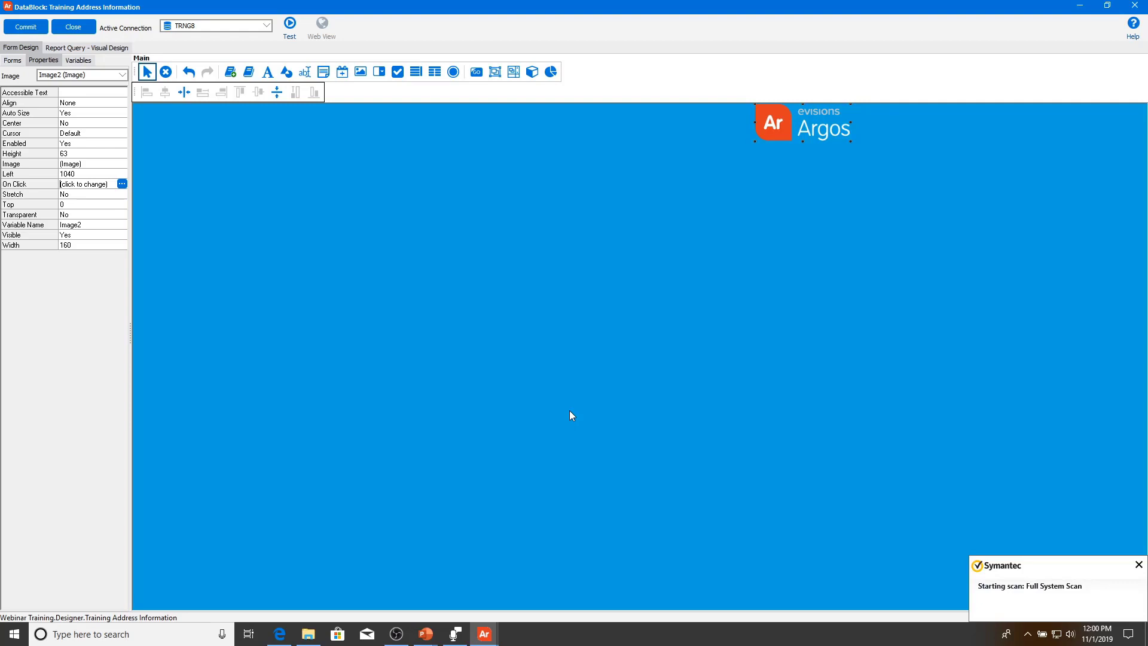
- Set the logo image's Cursor property to HandPoint
{"action": "left_click", "coordinate": [83, 133]}
{"action": "left_click", "coordinate": [123, 132]}
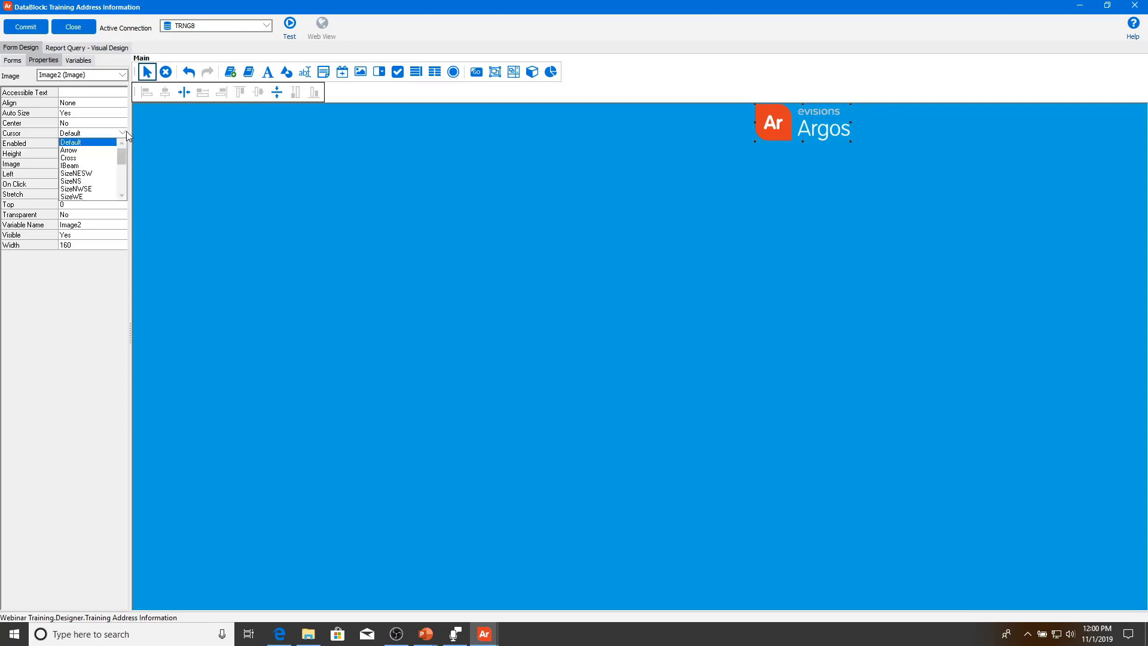
{"action": "scroll", "coordinate": [88, 176], "scroll_direction": "down", "scroll_amount": 2}
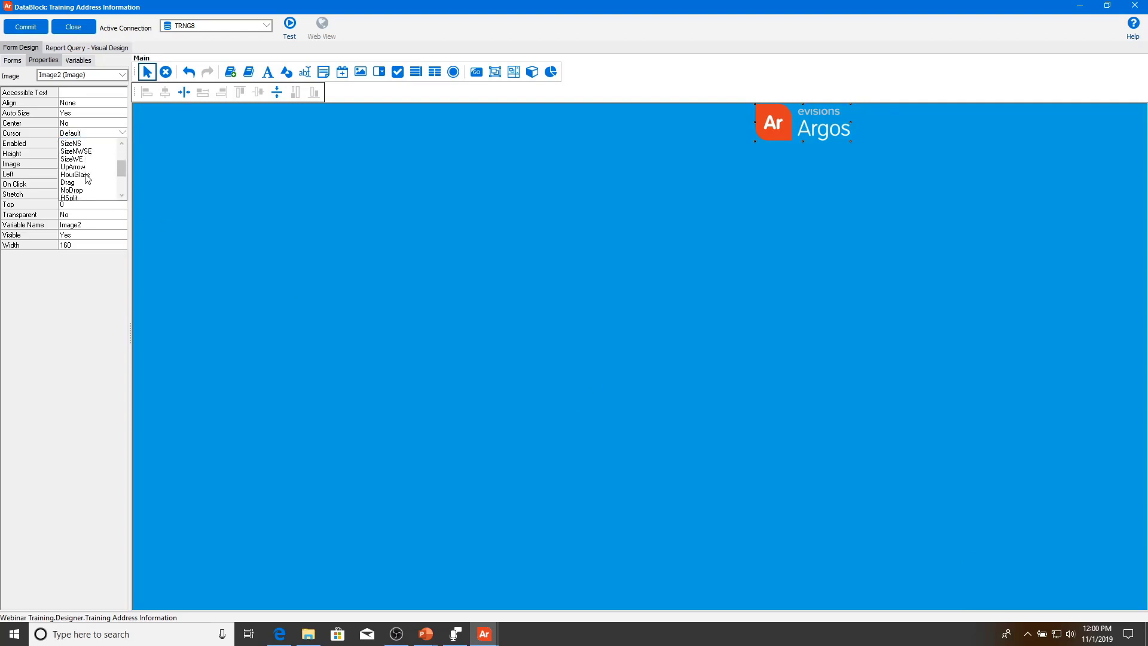
{"action": "scroll", "coordinate": [87, 178], "scroll_direction": "down", "scroll_amount": 3}
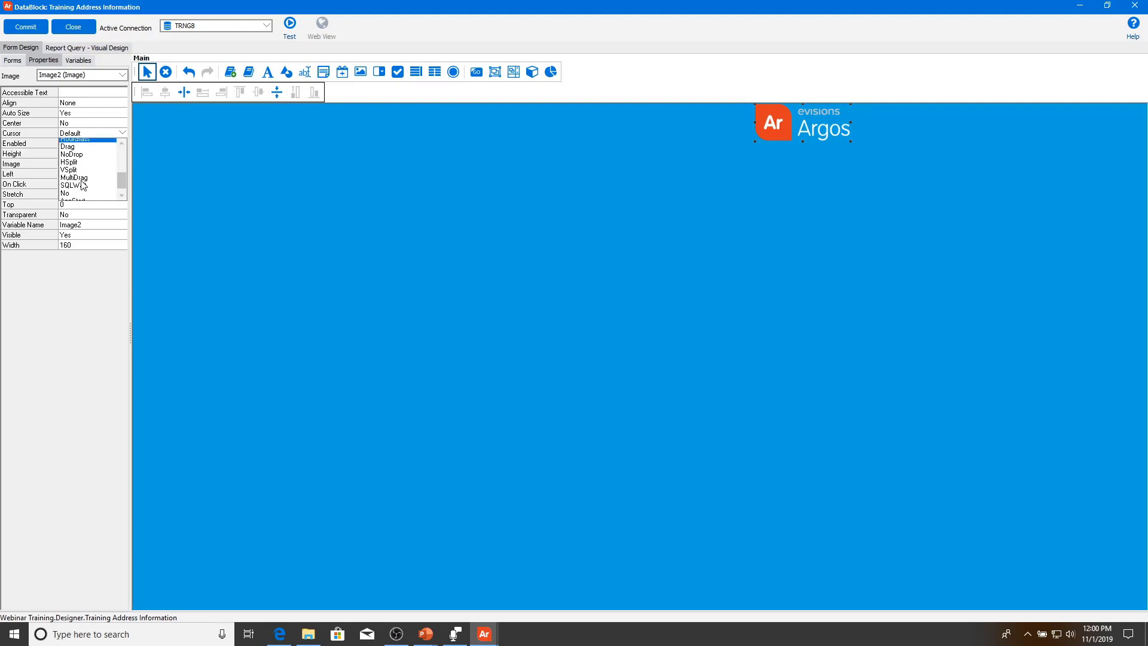
{"action": "left_click", "coordinate": [77, 196]}
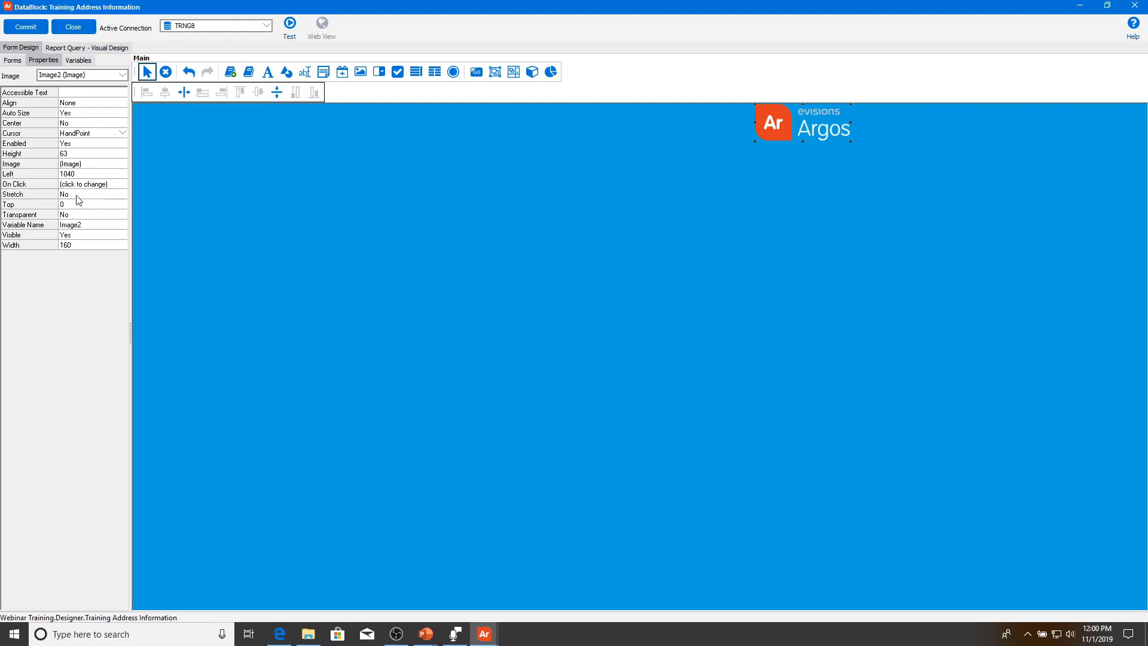
- Commit the DataBlock changes and test the form by following the logo's hyperlink, then return to the form design
{"action": "left_click", "coordinate": [26, 26]}
{"action": "left_click", "coordinate": [290, 24]}
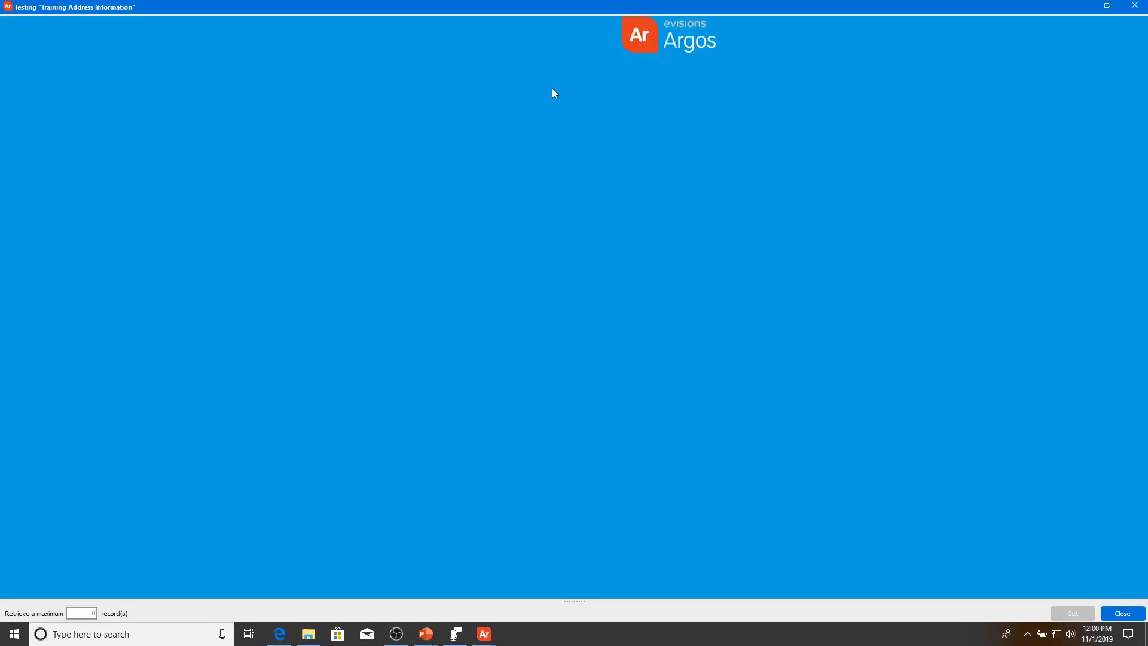
{"action": "left_click", "coordinate": [639, 47]}
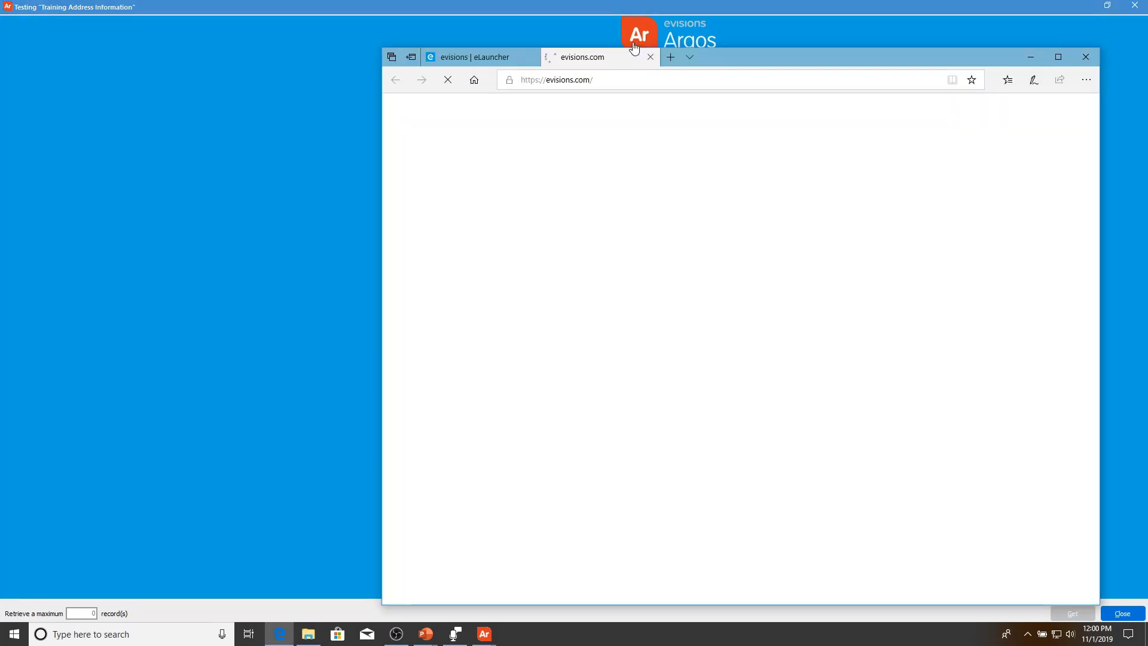
{"action": "left_click", "coordinate": [1030, 58]}
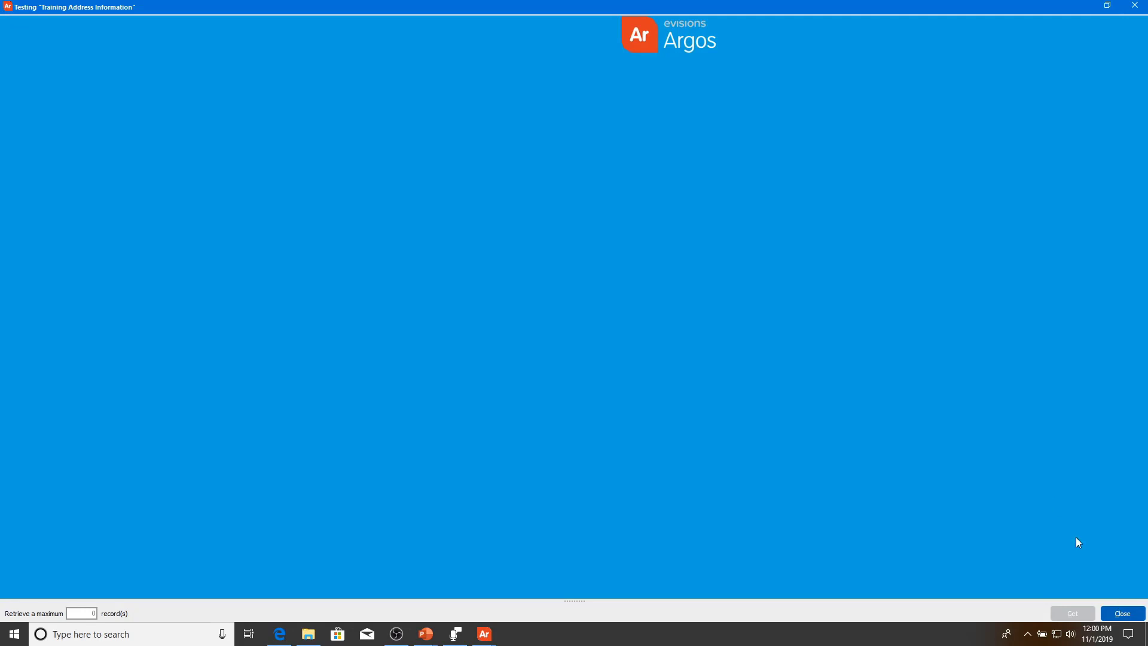
{"action": "left_click", "coordinate": [1133, 616]}
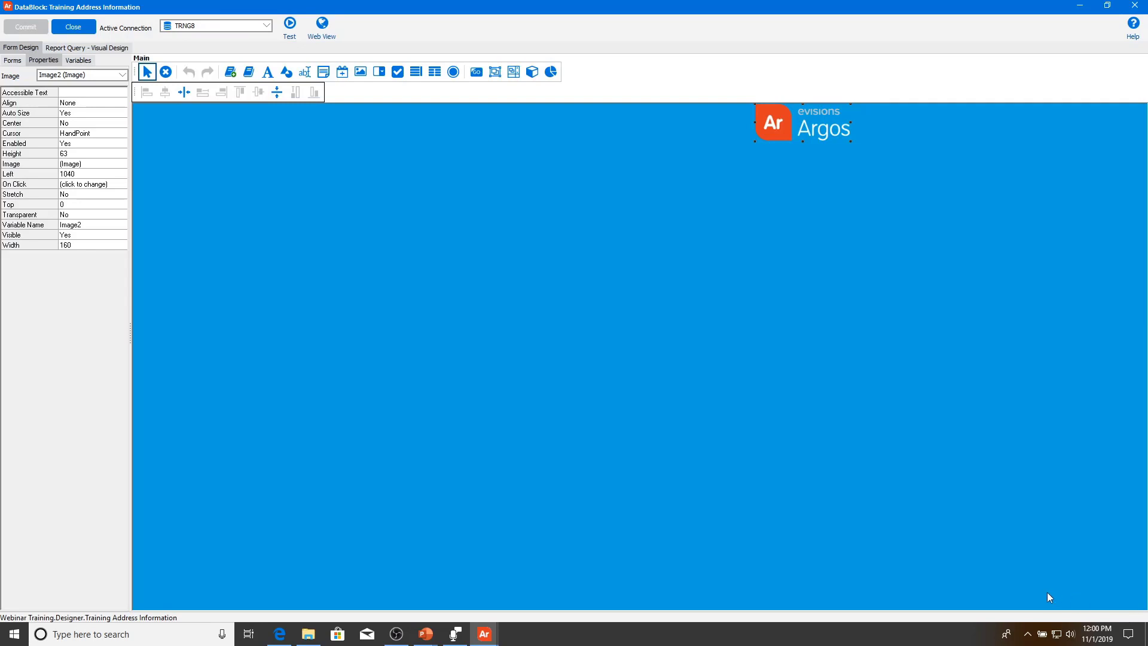
- Add a label near the form's upper-left area with font size 18 and font name Arial
{"action": "left_click", "coordinate": [268, 72]}
{"action": "left_click", "coordinate": [217, 151]}
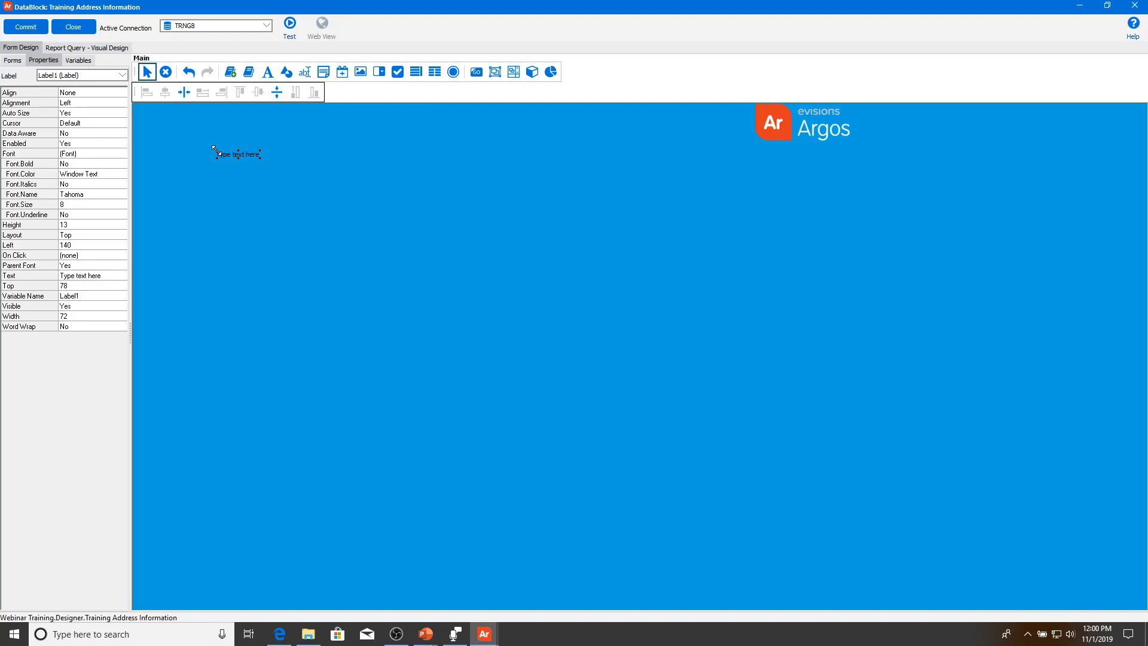
{"action": "left_click", "coordinate": [78, 204]}
{"action": "type", "text": "18"}
{"action": "left_click", "coordinate": [78, 194]}
{"action": "left_click", "coordinate": [77, 194]}
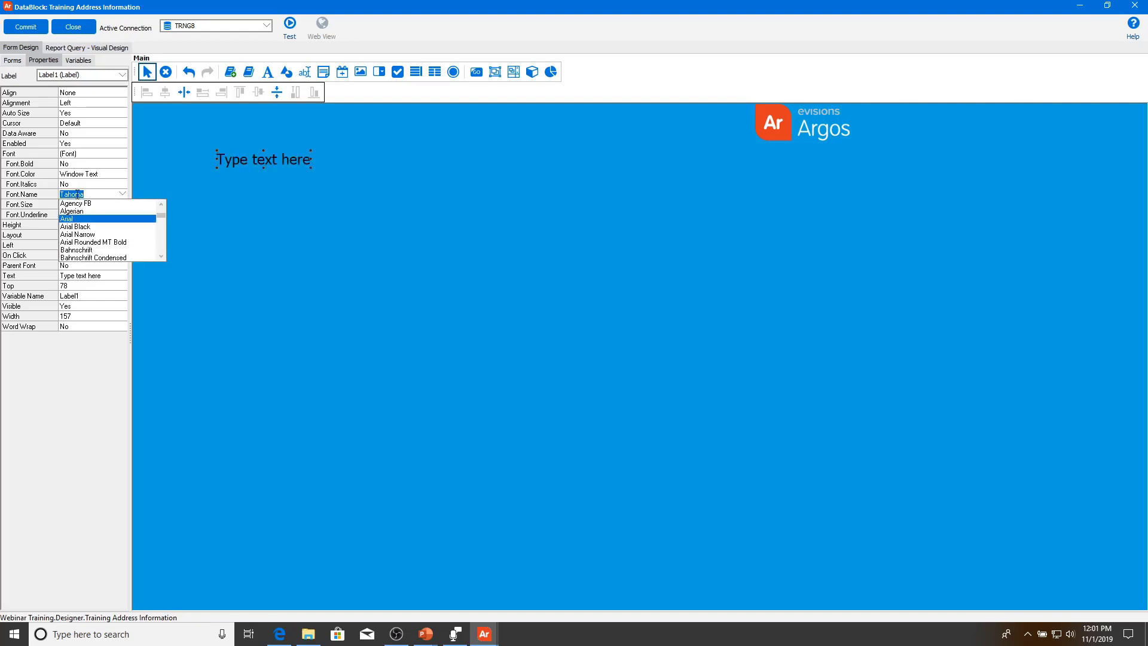
{"action": "key", "text": "Return"}
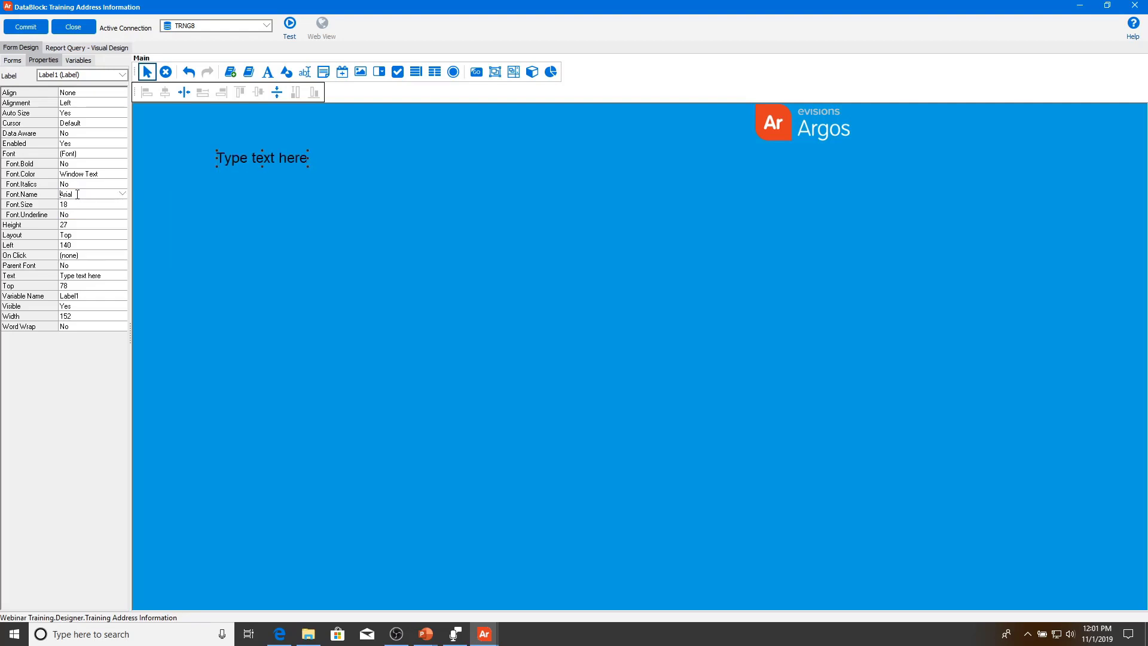
- Make the new label's font bold and set its font color to White
{"action": "left_click", "coordinate": [92, 164]}
{"action": "left_click", "coordinate": [124, 163]}
{"action": "left_click", "coordinate": [113, 173]}
{"action": "left_click", "coordinate": [123, 163]}
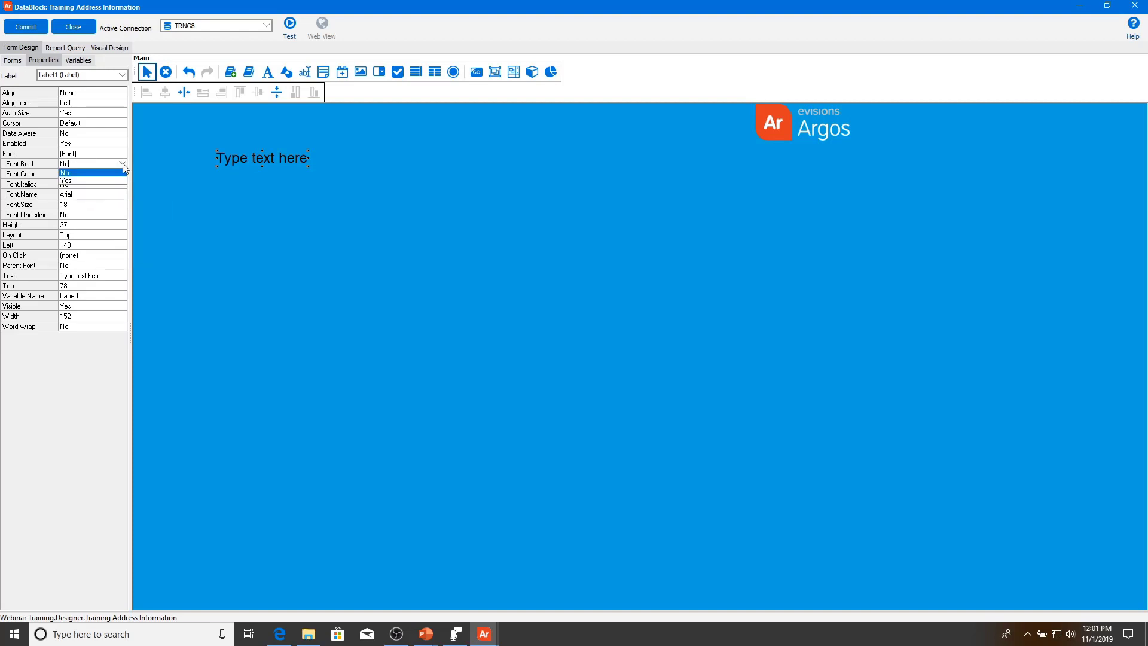
{"action": "left_click", "coordinate": [112, 181]}
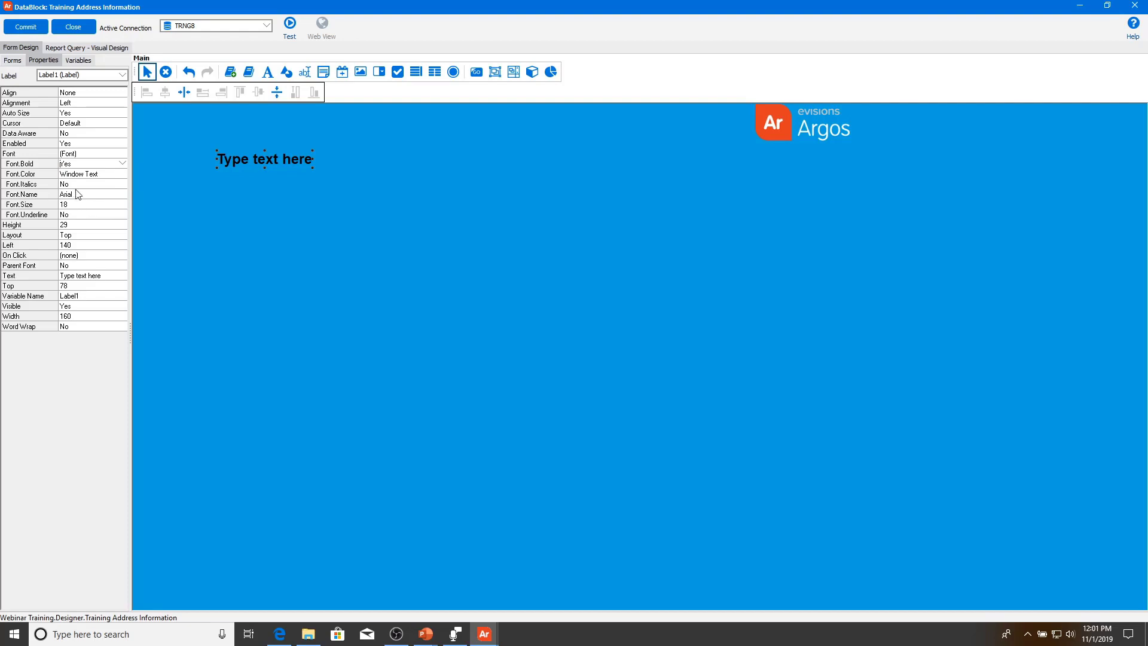
{"action": "left_click", "coordinate": [77, 173]}
{"action": "left_click", "coordinate": [123, 173]}
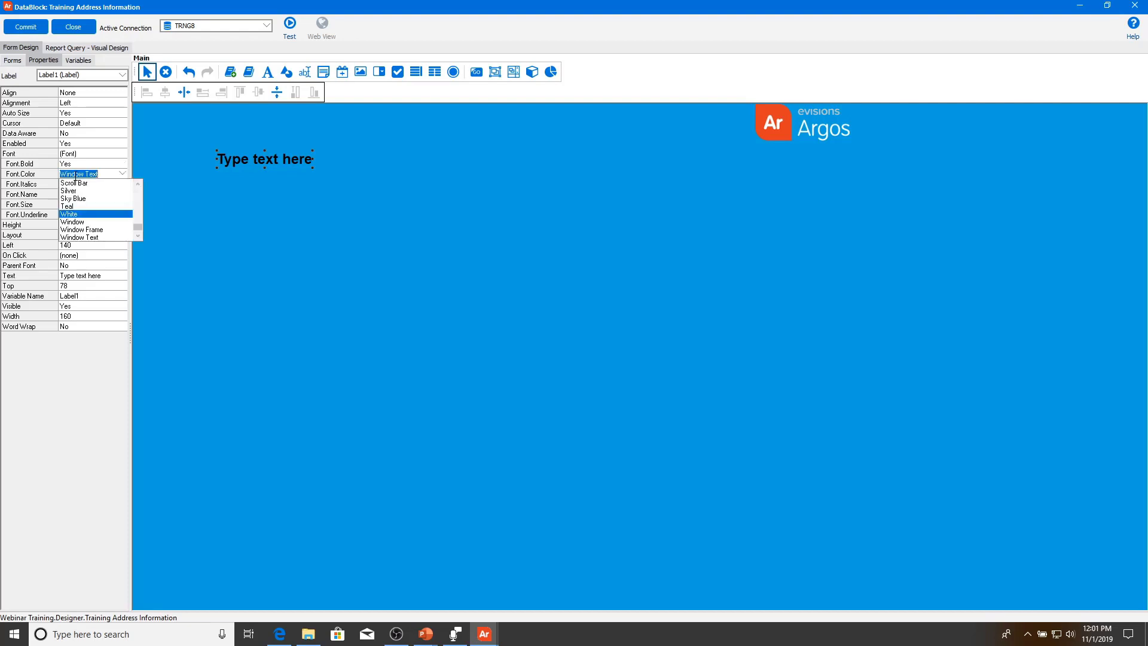
{"action": "left_click", "coordinate": [90, 214]}
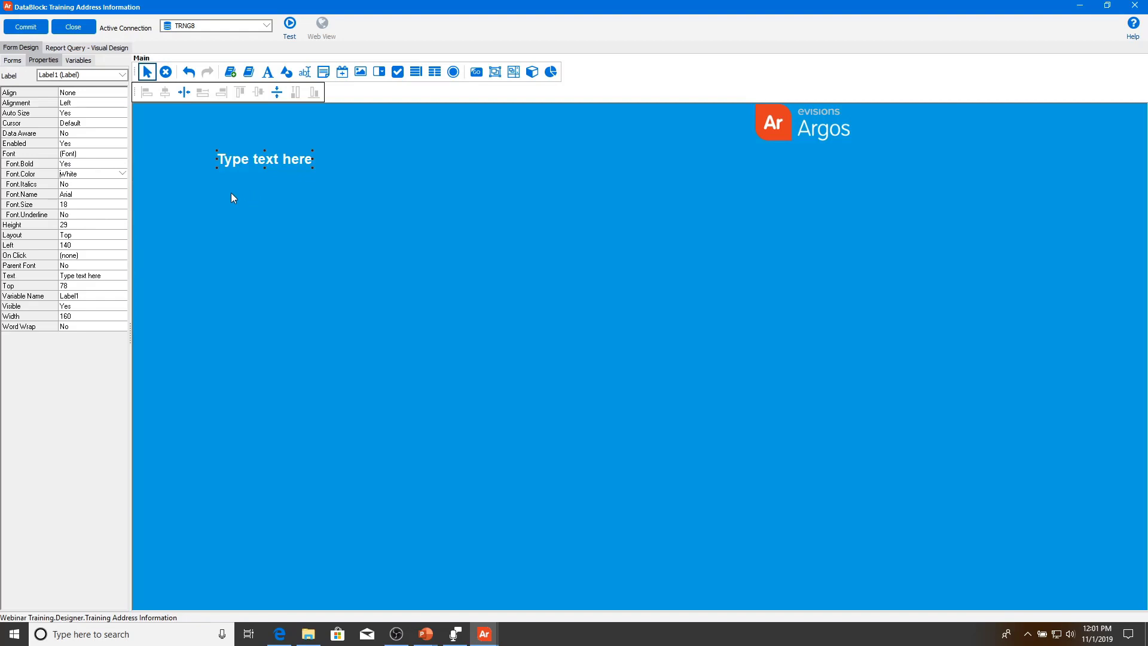
- Change the label's text to "Address List"
{"action": "left_click", "coordinate": [85, 276]}
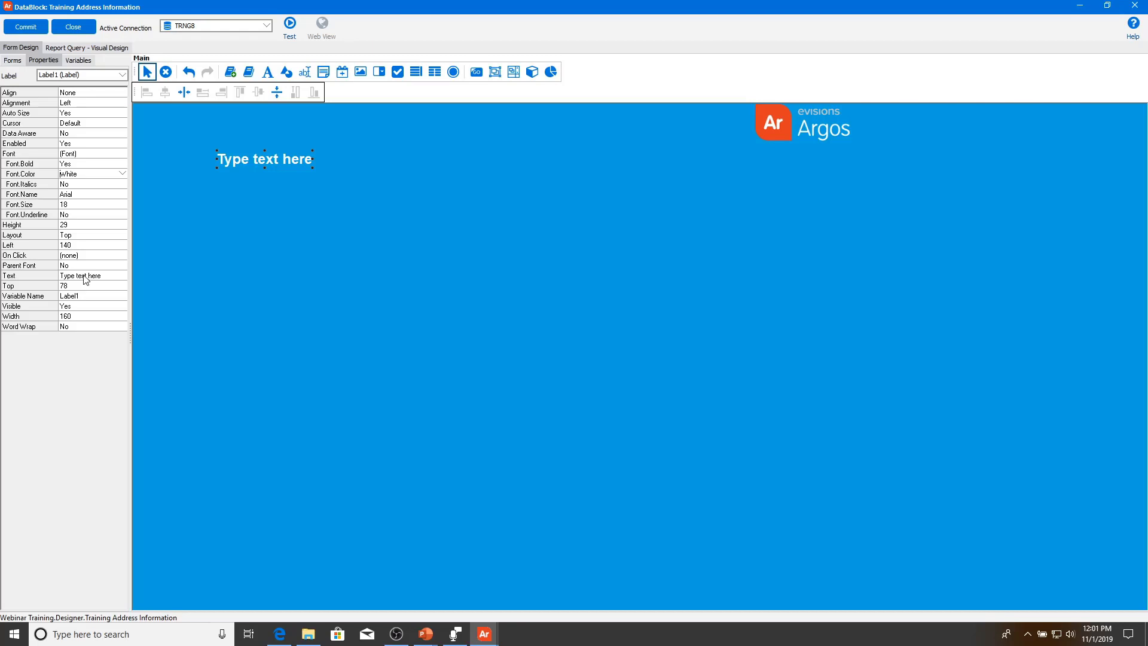
{"action": "double_click", "coordinate": [295, 160]}
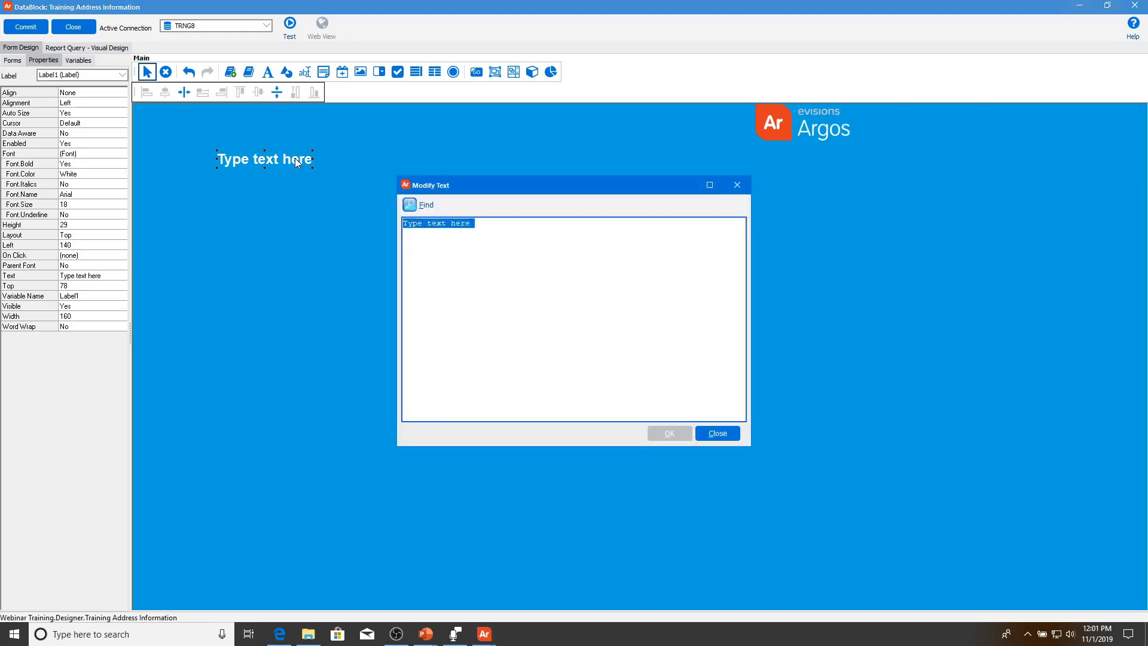
{"action": "type", "text": "Address List"}
{"action": "key", "text": "Return"}
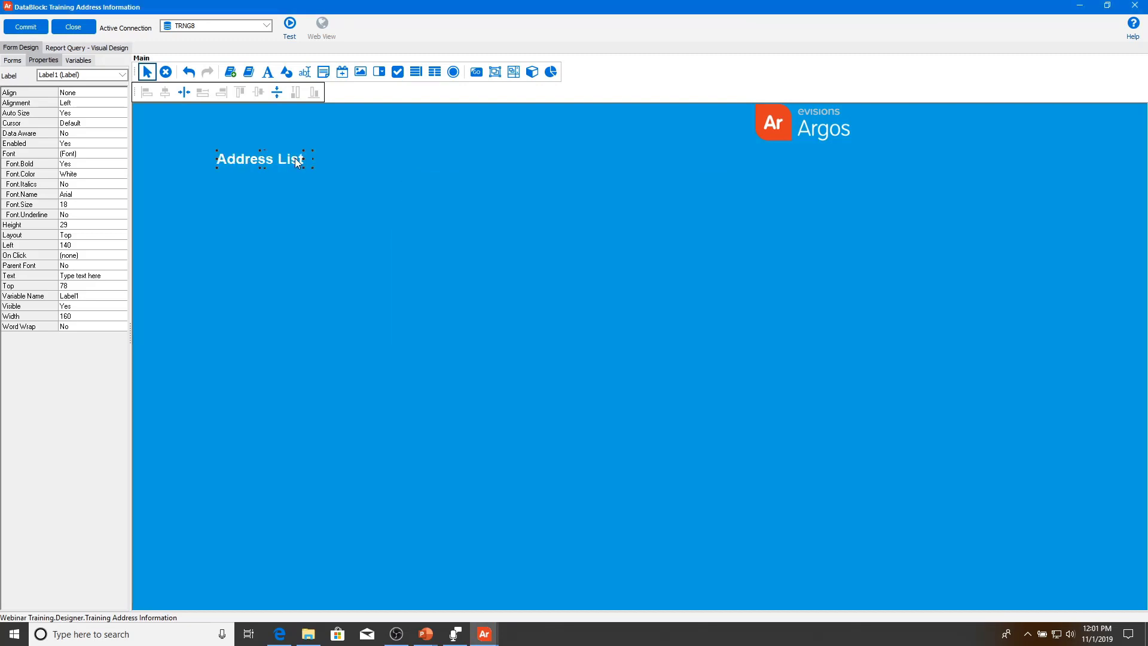
- Commit the changes and check the Address List title in a test run of the form
{"action": "left_click", "coordinate": [33, 24]}
{"action": "left_click", "coordinate": [286, 22]}
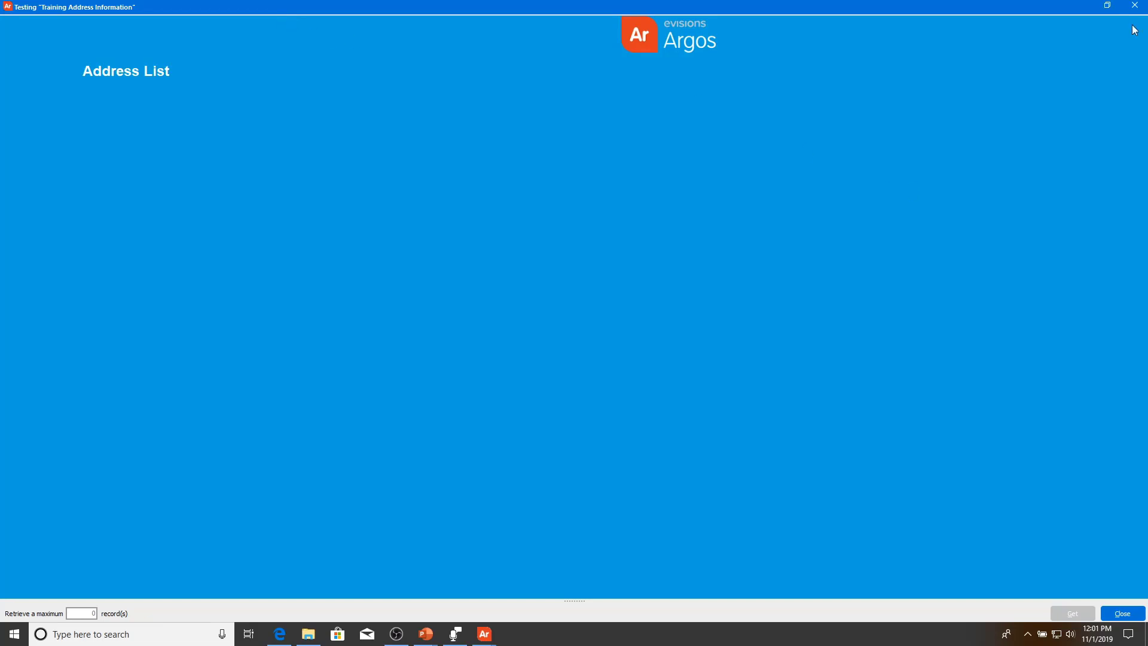
{"action": "left_click", "coordinate": [1122, 613]}
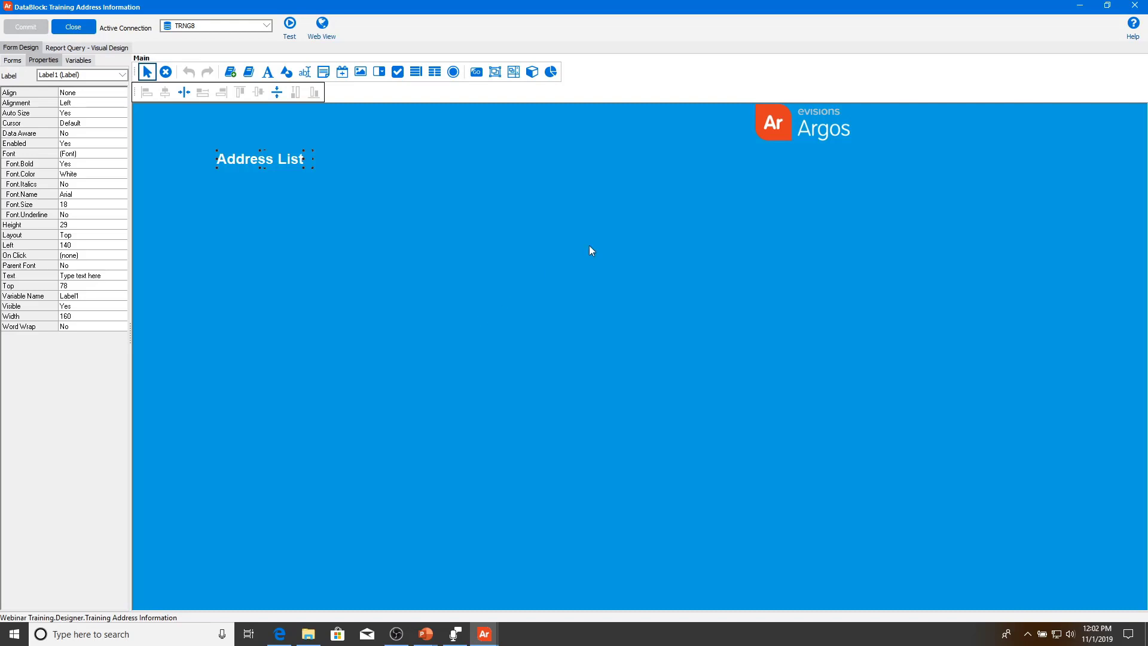
- Insert the designer-owned Panel Object from the object library and place the white panel below the Address List title
{"action": "left_click", "coordinate": [495, 75]}
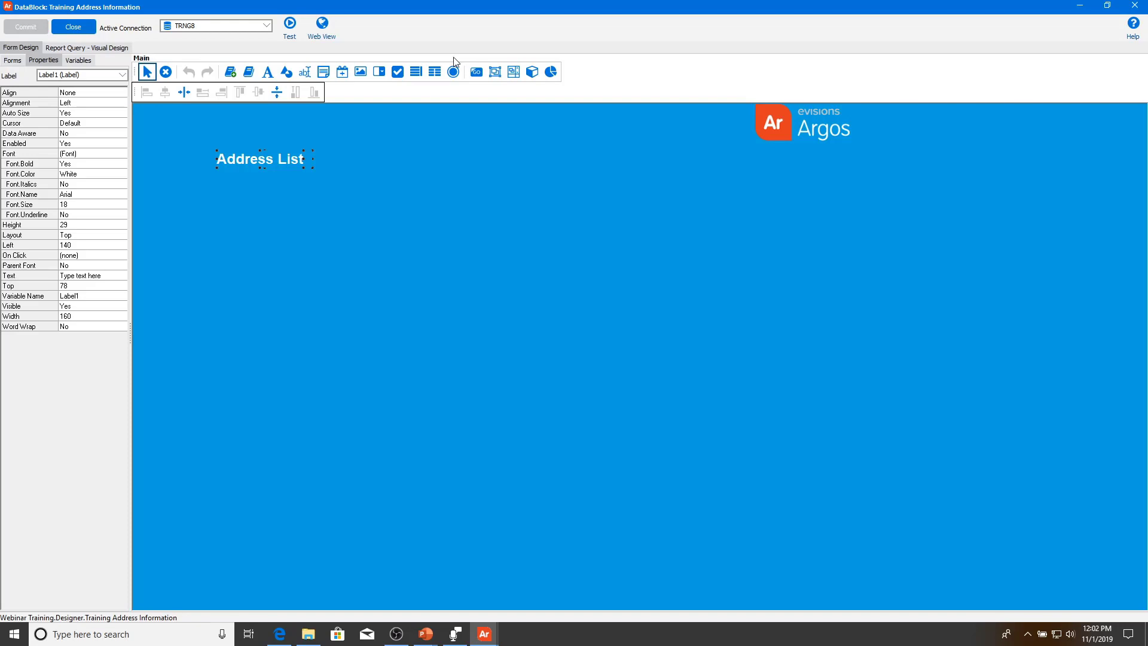
{"action": "left_click", "coordinate": [250, 74]}
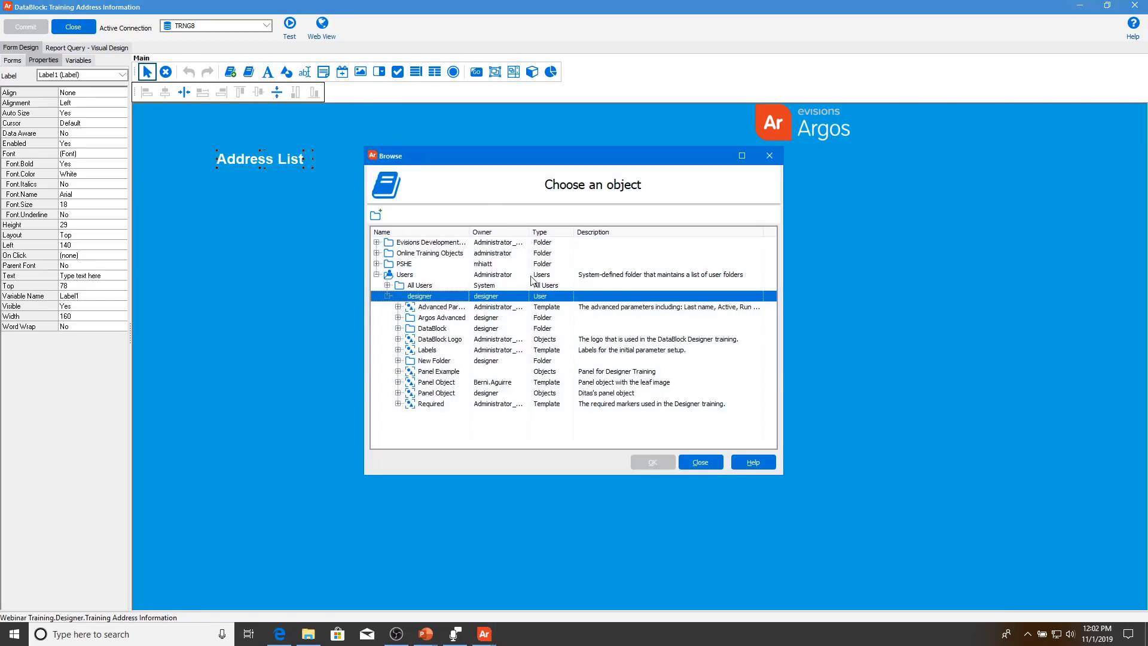
{"action": "left_click", "coordinate": [617, 395]}
{"action": "left_click", "coordinate": [656, 463]}
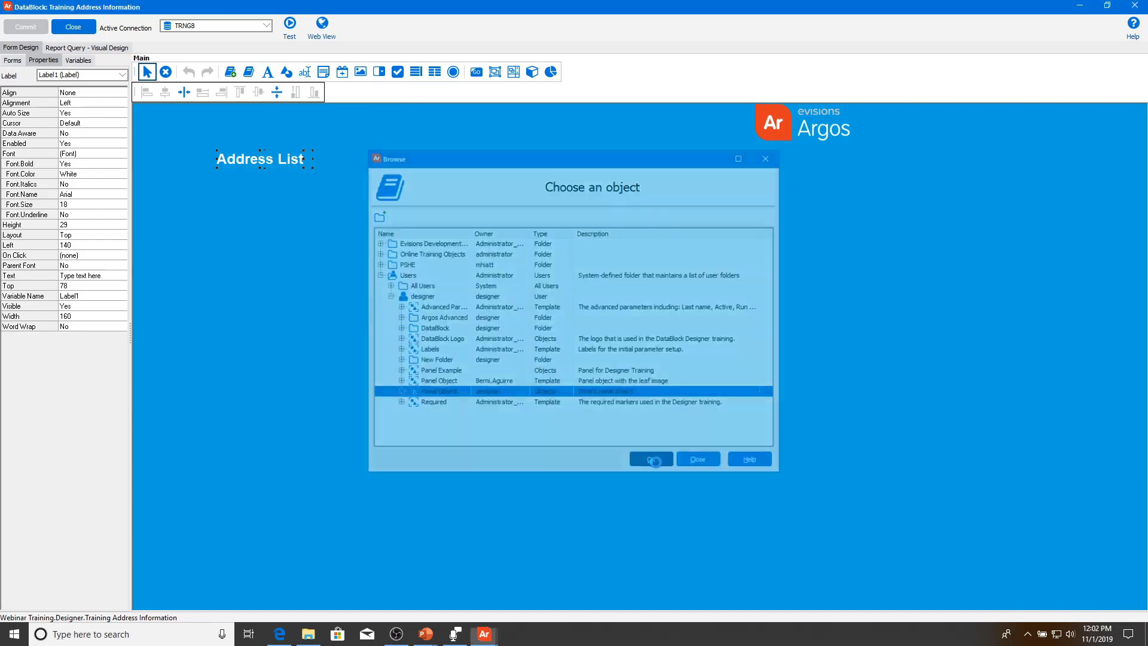
{"action": "left_click_drag", "start_coordinate": [466, 269], "coordinate": [468, 299]}
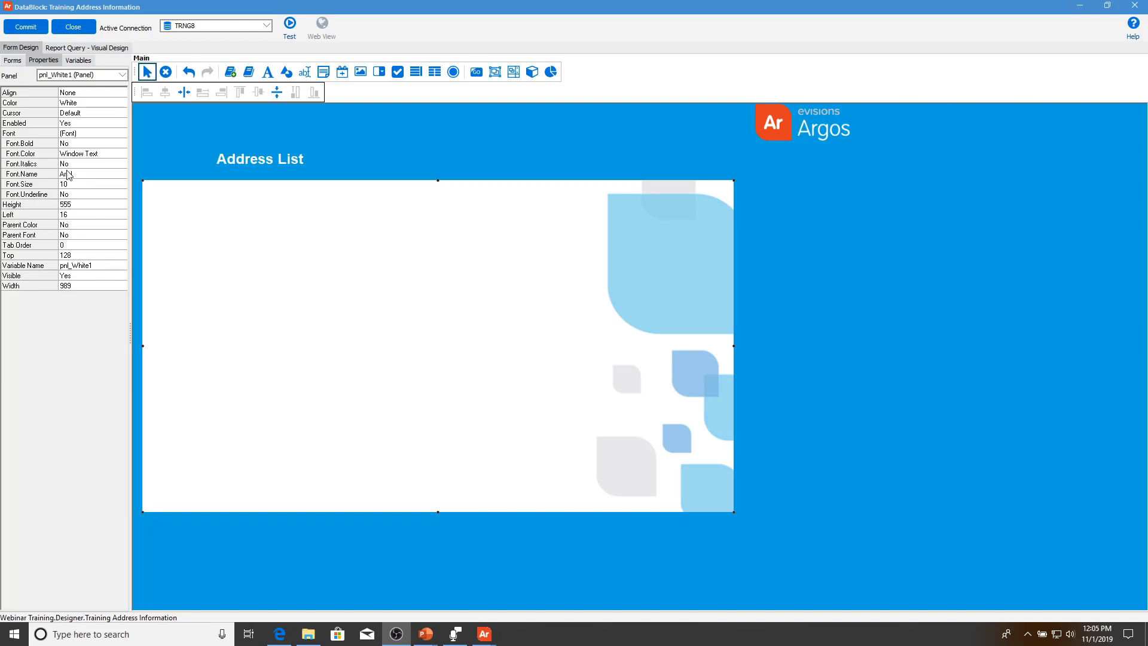
- Add a label in the white panel's upper-left area with the text "As Of Date:"
{"action": "left_click", "coordinate": [267, 73]}
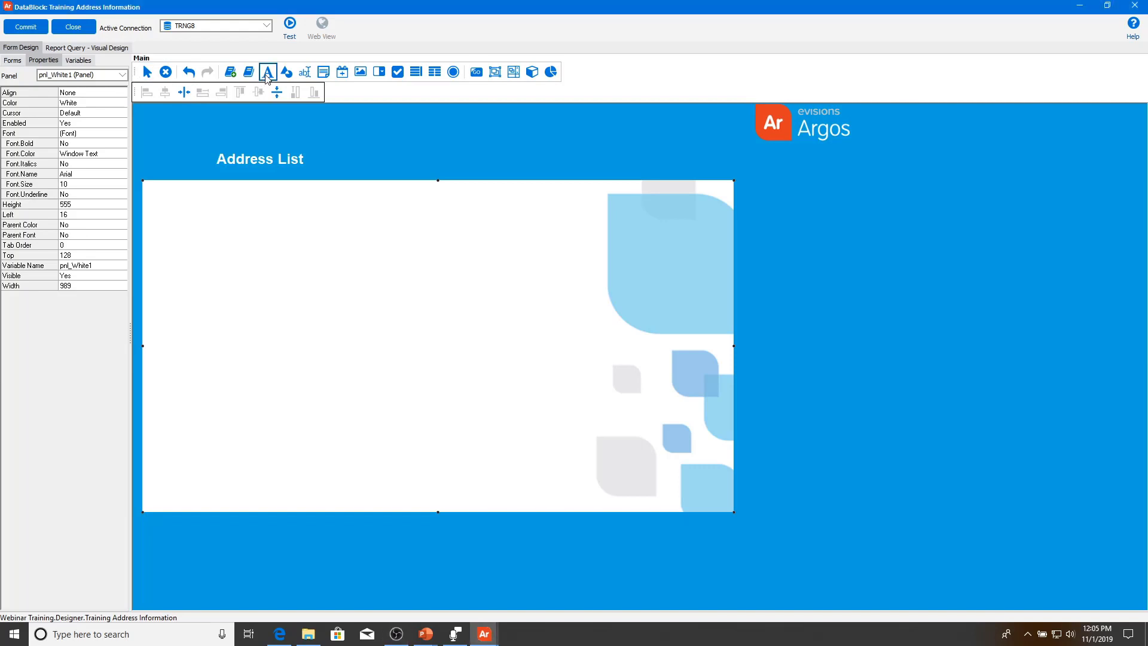
{"action": "left_click", "coordinate": [167, 206]}
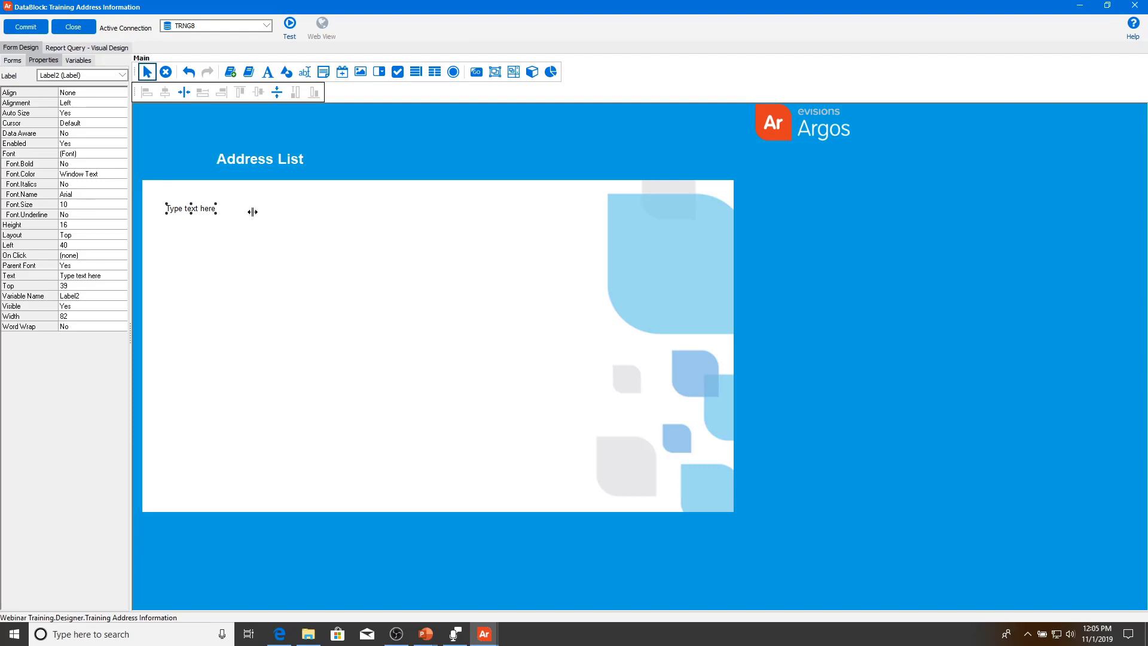
{"action": "left_click", "coordinate": [195, 216]}
{"action": "double_click", "coordinate": [194, 214]}
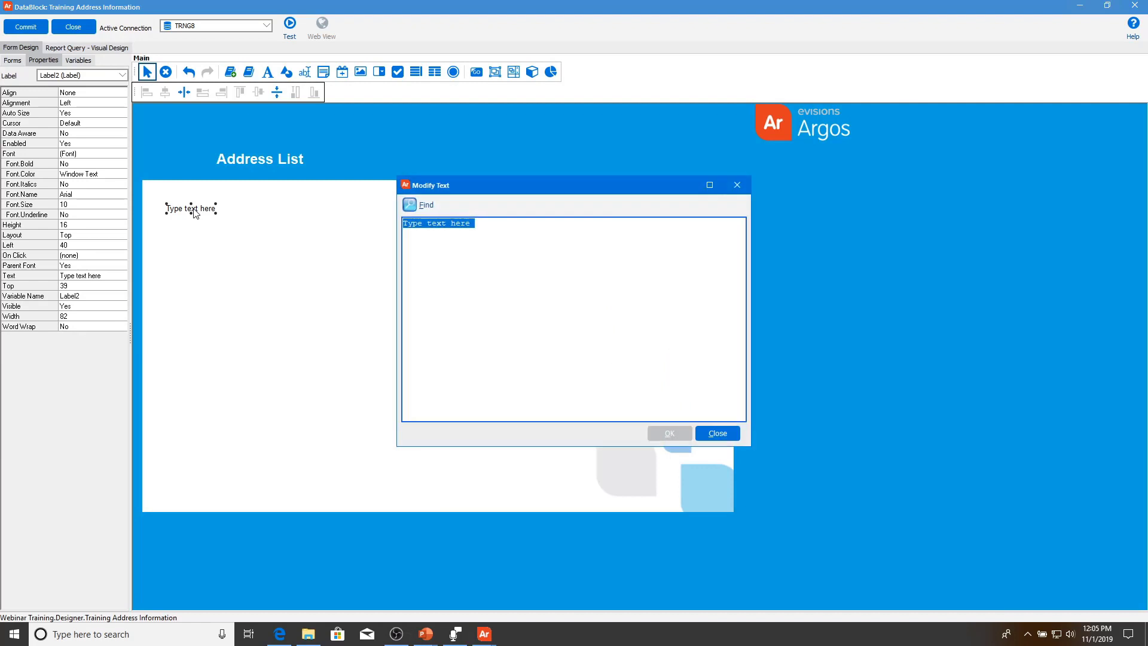
{"action": "type", "text": "As Of Date:"}
{"action": "left_click", "coordinate": [669, 433]}
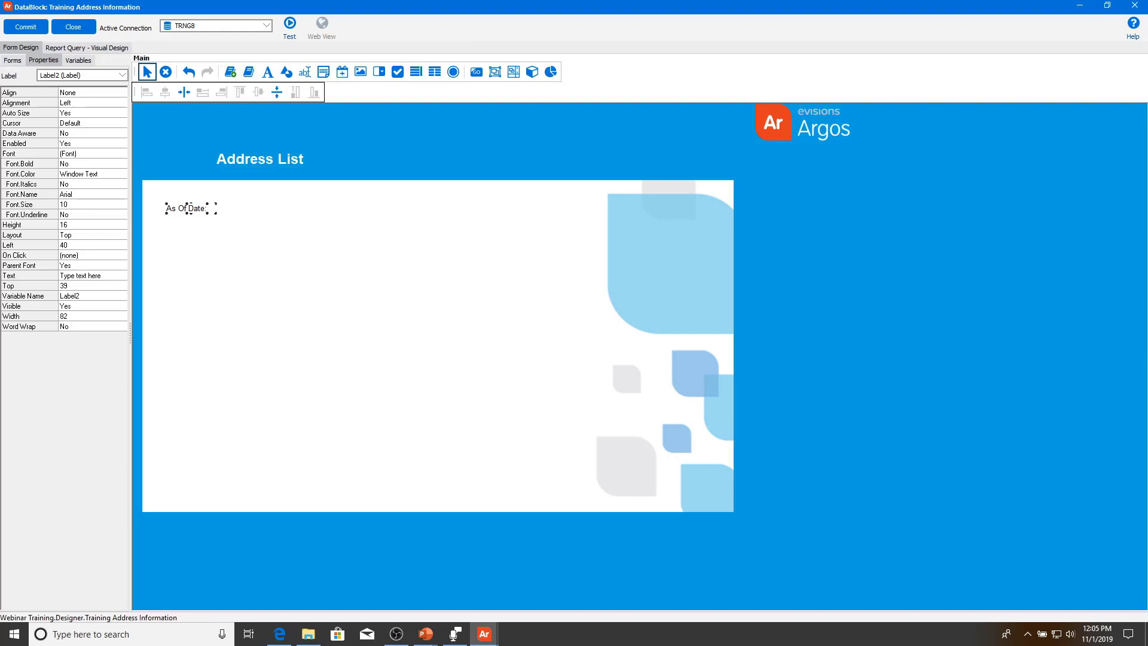
- Add a date edit box to the right of the As Of Date label and align their vertical centers
{"action": "left_click", "coordinate": [350, 73]}
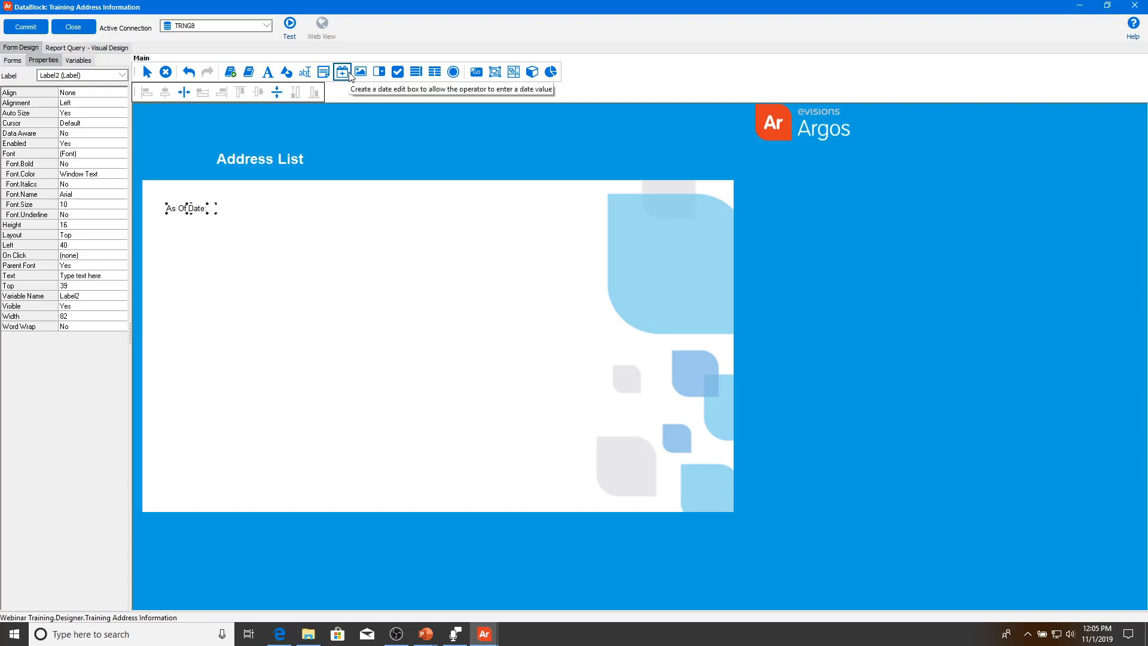
{"action": "left_click", "coordinate": [232, 209]}
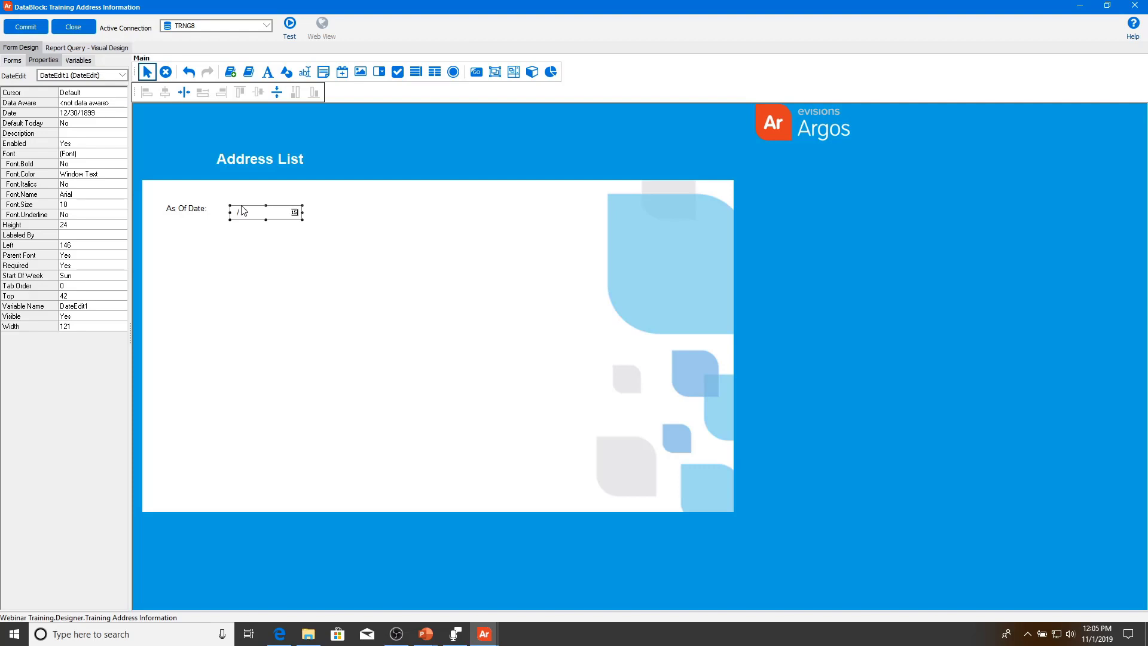
{"action": "left_click", "coordinate": [193, 208]}
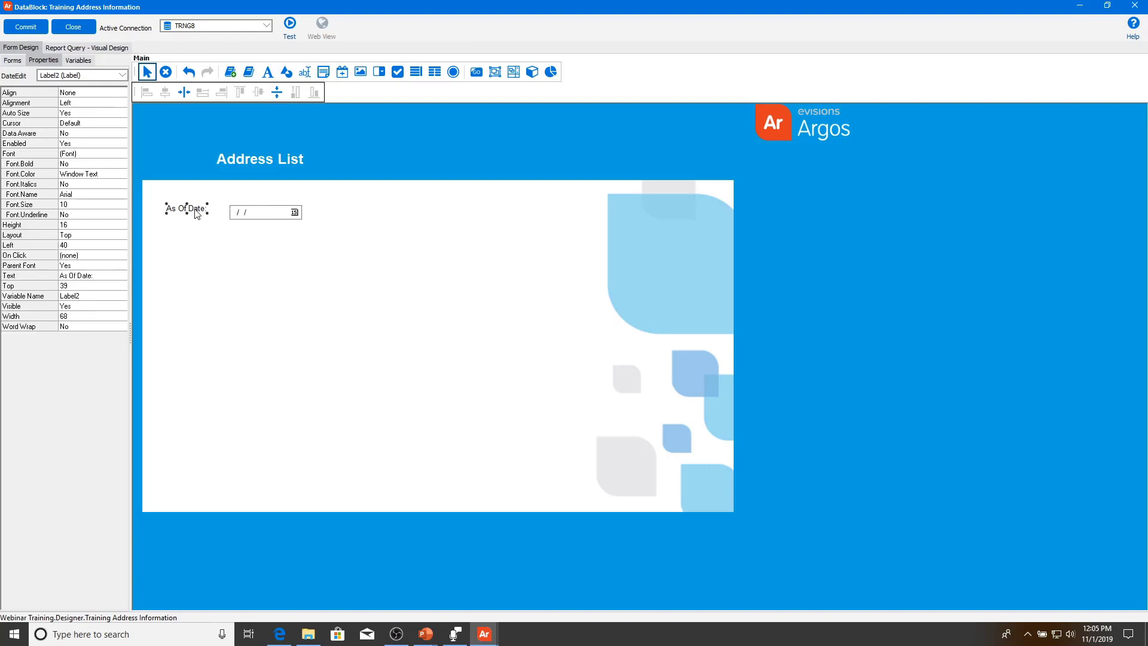
{"action": "left_click", "coordinate": [274, 217], "text": "shift"}
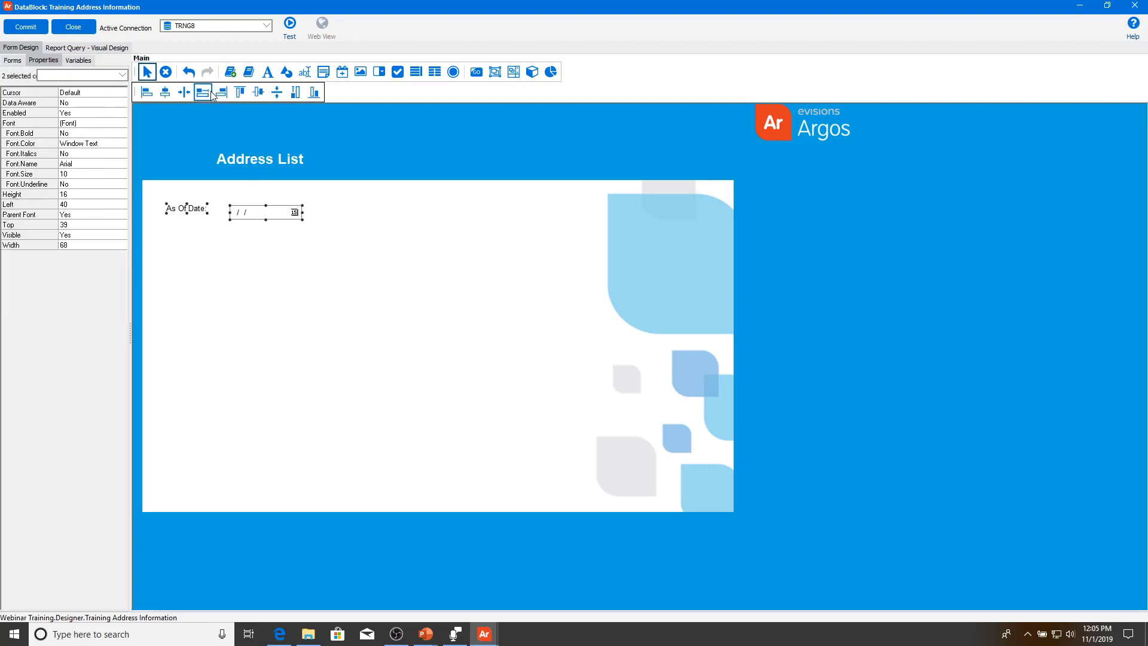
{"action": "left_click", "coordinate": [263, 96]}
- Set the As Of Date edit box's Default Today property to Yes and its variable name to parm_DT_AsOfDate
{"action": "left_click", "coordinate": [264, 210]}
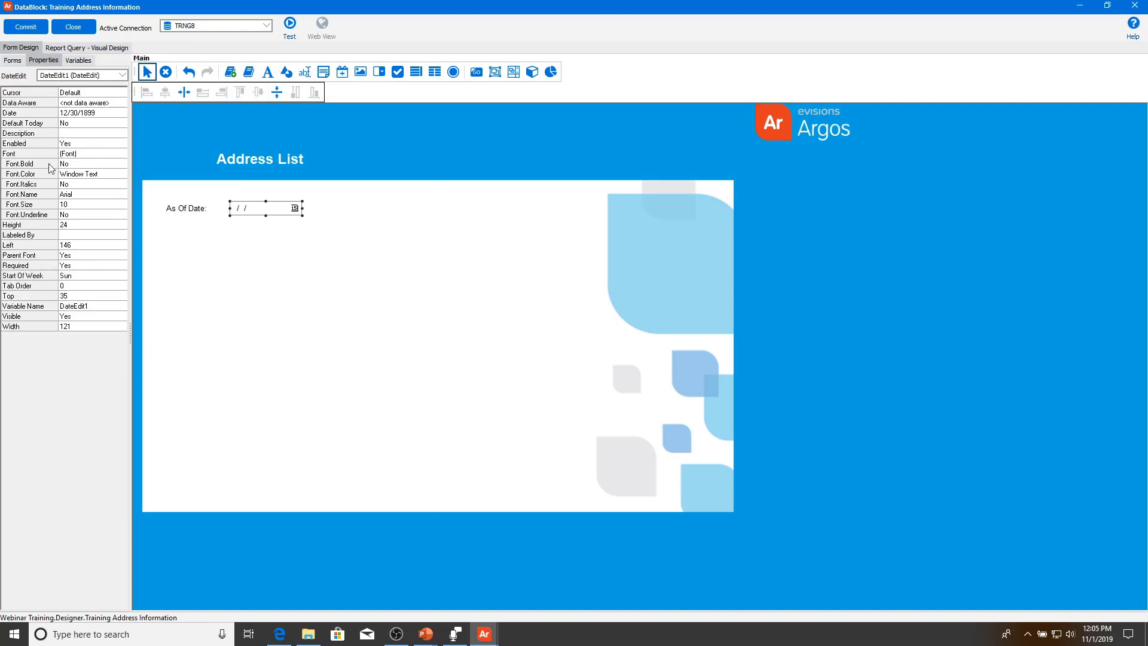
{"action": "left_click", "coordinate": [80, 123]}
{"action": "left_click", "coordinate": [123, 124]}
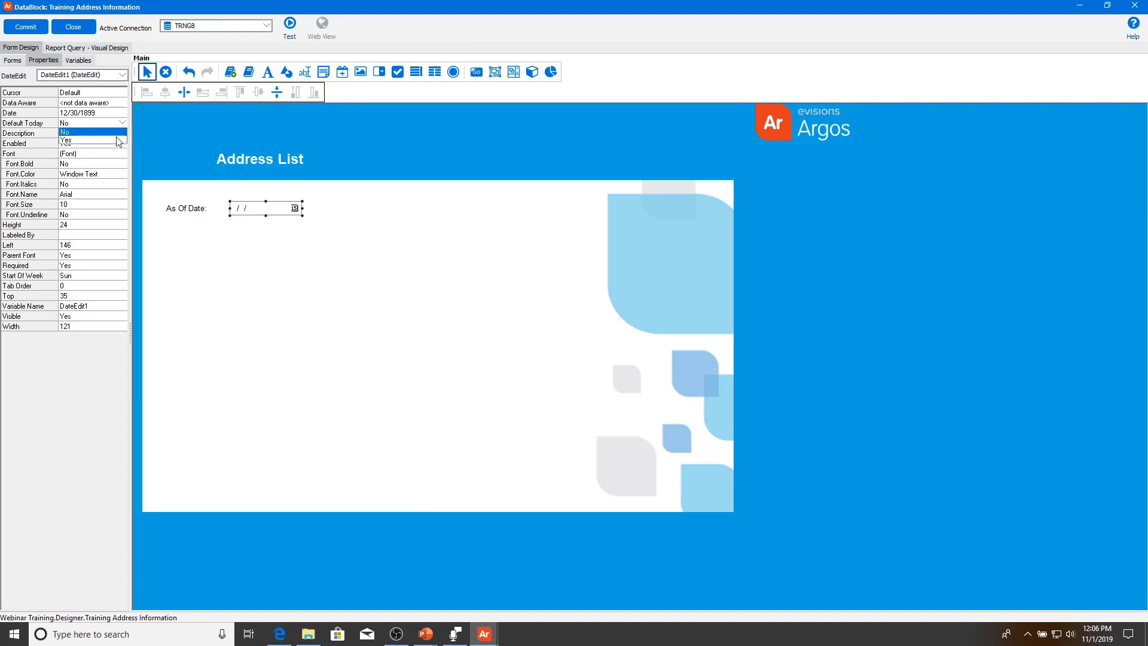
{"action": "left_click", "coordinate": [104, 143]}
{"action": "left_click", "coordinate": [117, 305]}
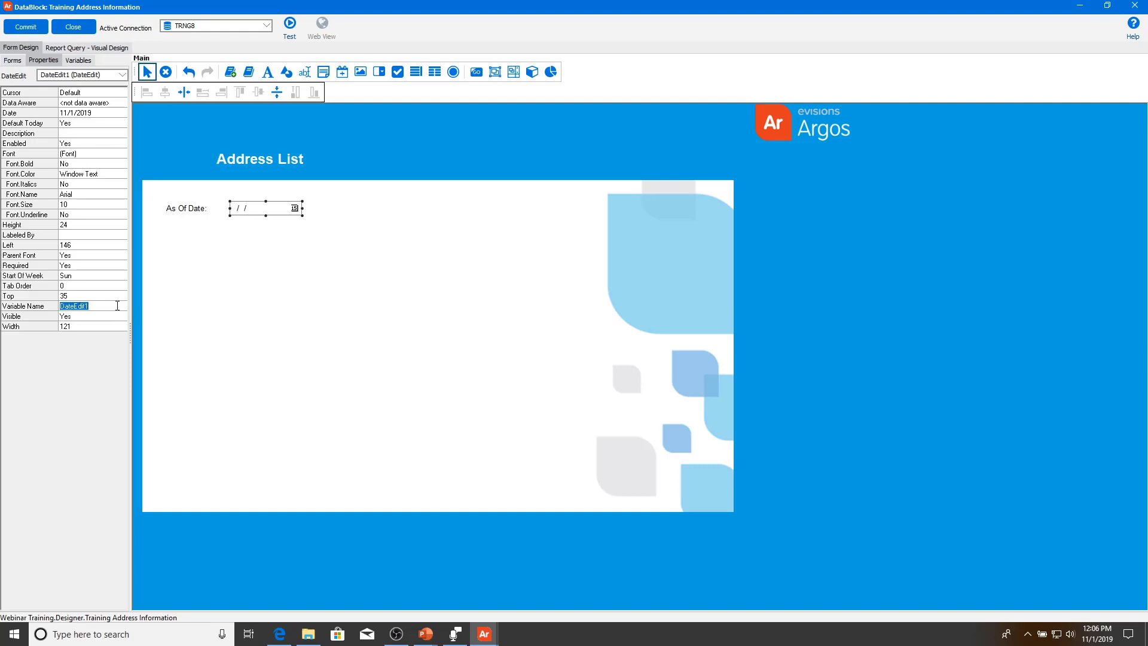
{"action": "type", "text": "parm_DT_AsOfDate"}
{"action": "key", "text": "Return"}
- Commit the changes and check the As Of Date field's default date in a test run of the form
{"action": "left_click", "coordinate": [26, 27]}
{"action": "left_click", "coordinate": [288, 25]}
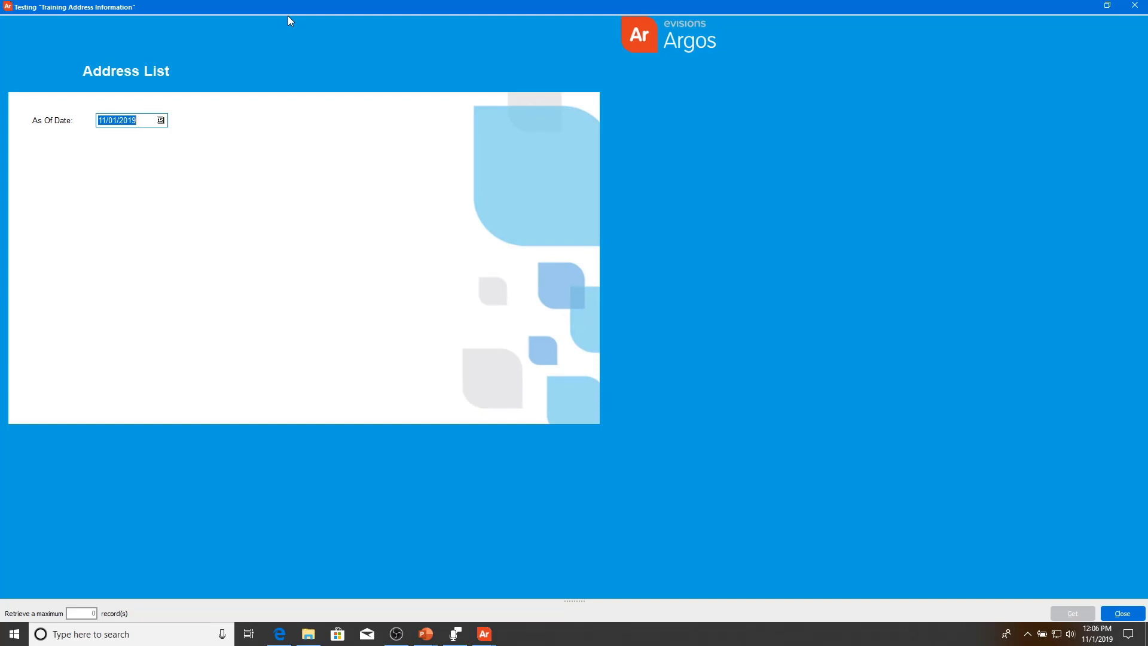
{"action": "left_click", "coordinate": [1113, 611]}
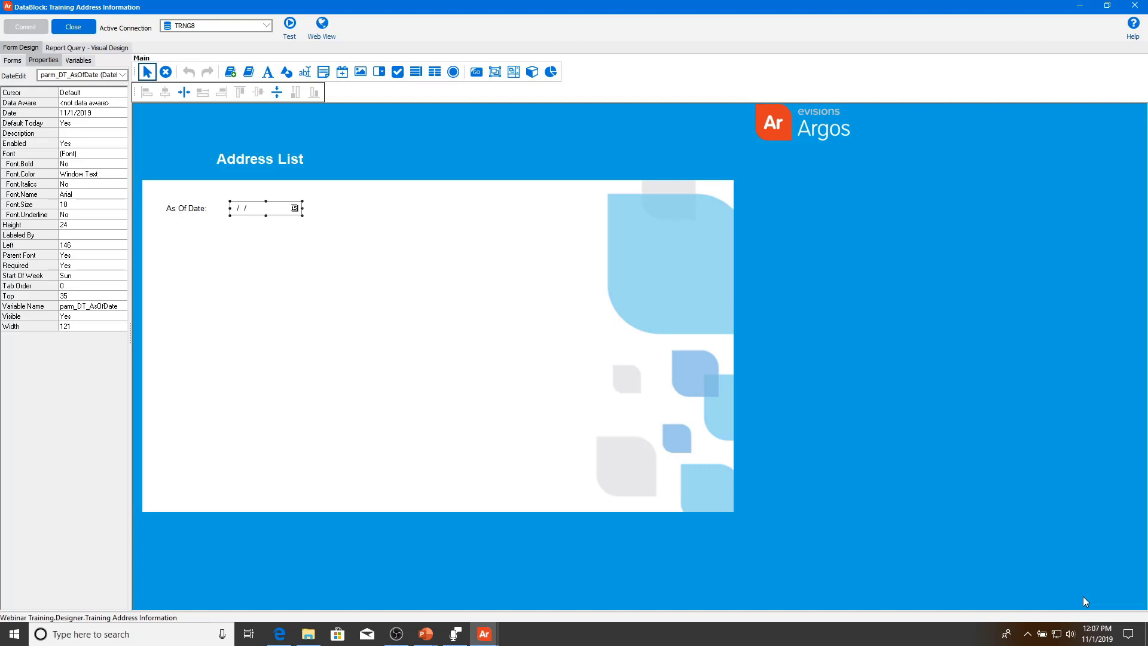
- Add a label below the As Of Date label with the text "Entity Type:"
{"action": "left_click", "coordinate": [267, 72]}
{"action": "left_click", "coordinate": [176, 229]}
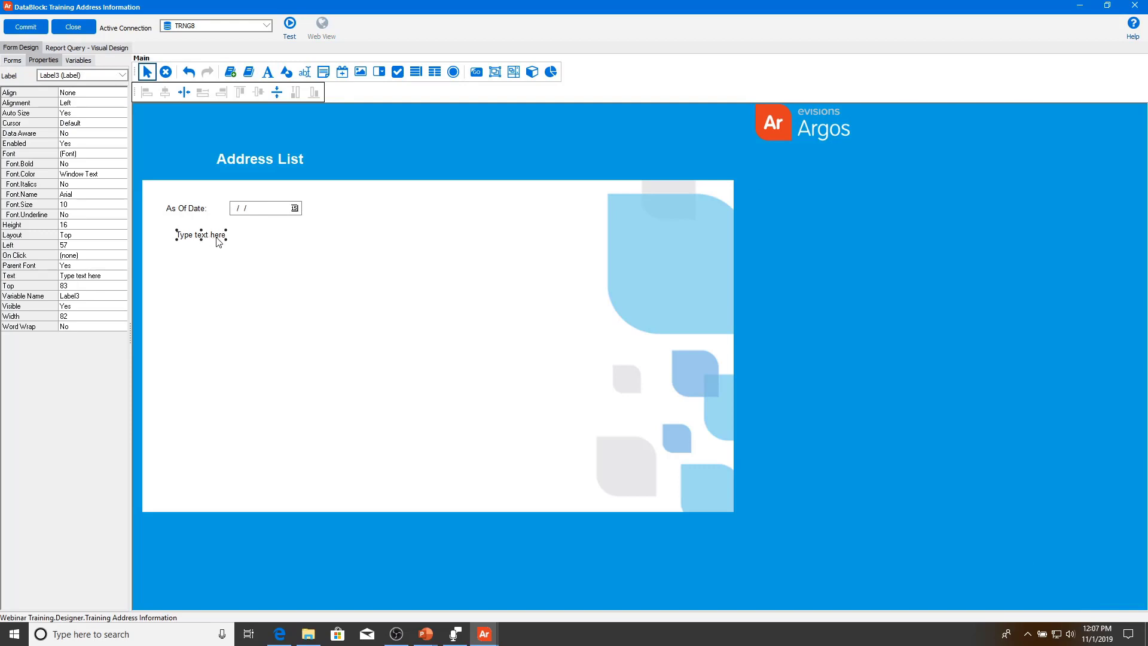
{"action": "double_click", "coordinate": [210, 238]}
{"action": "type", "text": "Entity Type:"}
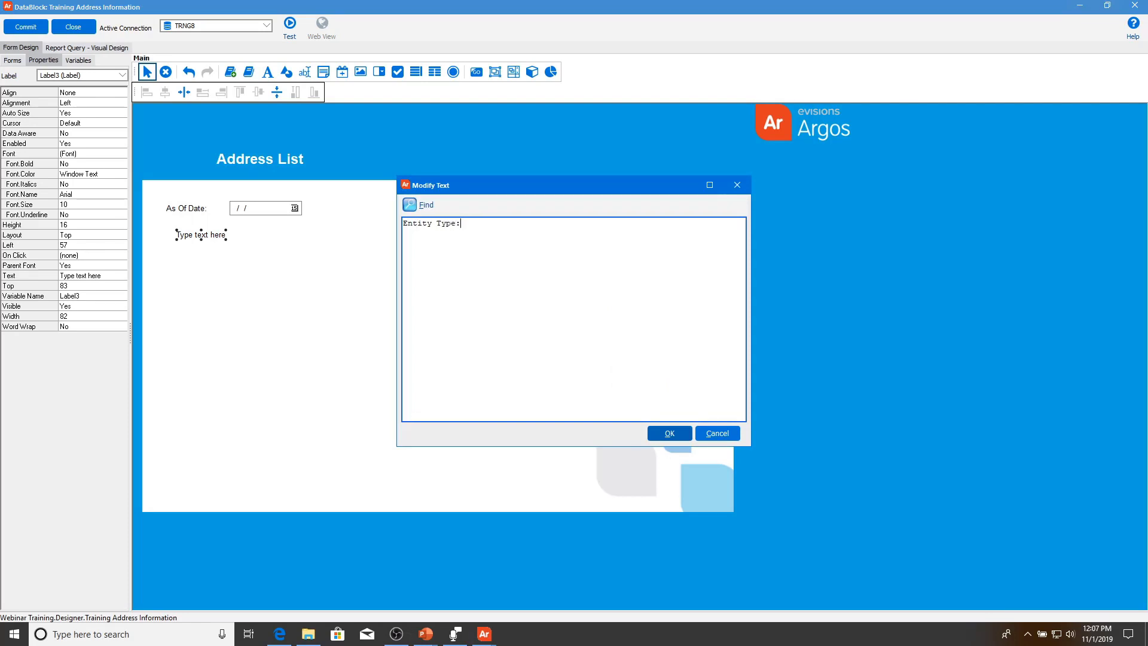
{"action": "key", "text": "Return"}
- Align the left edge of the Entity Type label with the As Of Date label
{"action": "left_click", "coordinate": [182, 209]}
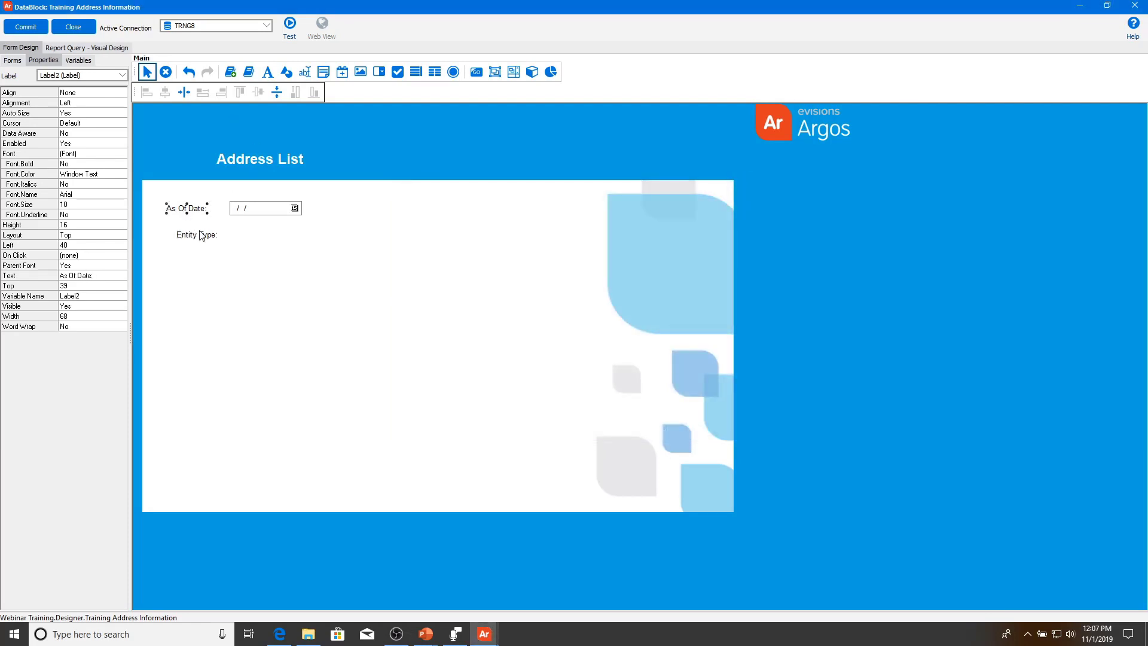
{"action": "left_click", "coordinate": [201, 235], "text": "shift"}
{"action": "left_click", "coordinate": [146, 92]}
{"action": "left_click", "coordinate": [197, 253]}
{"action": "left_click", "coordinate": [186, 238]}
- Add a drop-down box to the right of the Entity Type label and align its left edge with the date edit box
{"action": "left_click", "coordinate": [381, 72]}
{"action": "left_click", "coordinate": [241, 234]}
{"action": "left_click_drag", "start_coordinate": [249, 244], "coordinate": [246, 239]}
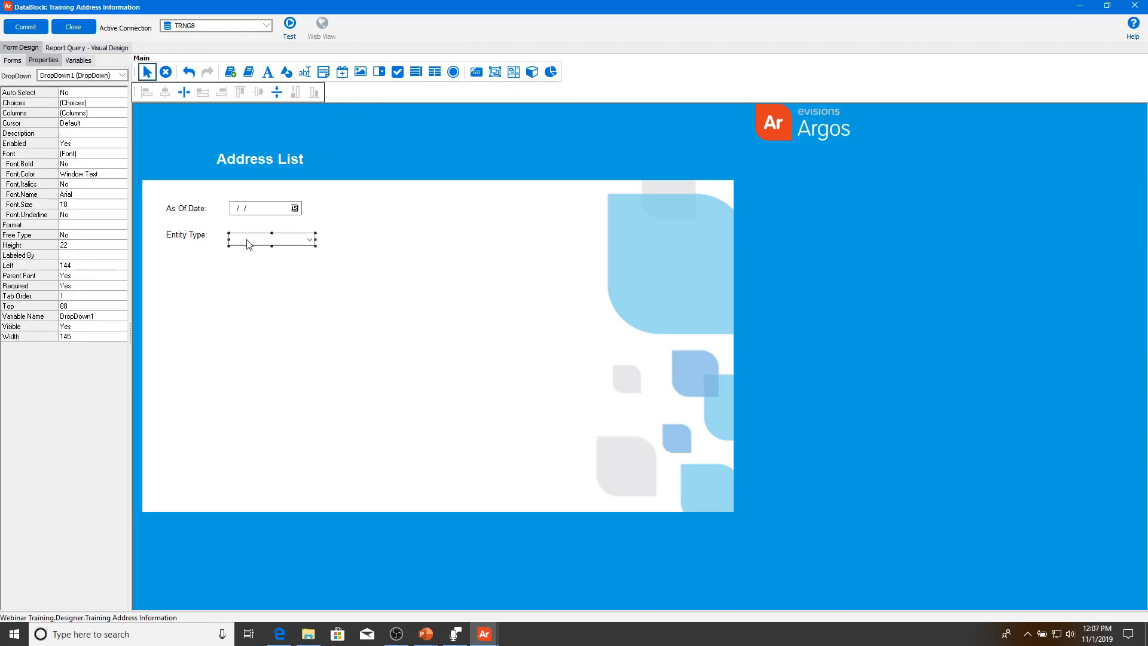
{"action": "left_click", "coordinate": [249, 213], "text": "shift"}
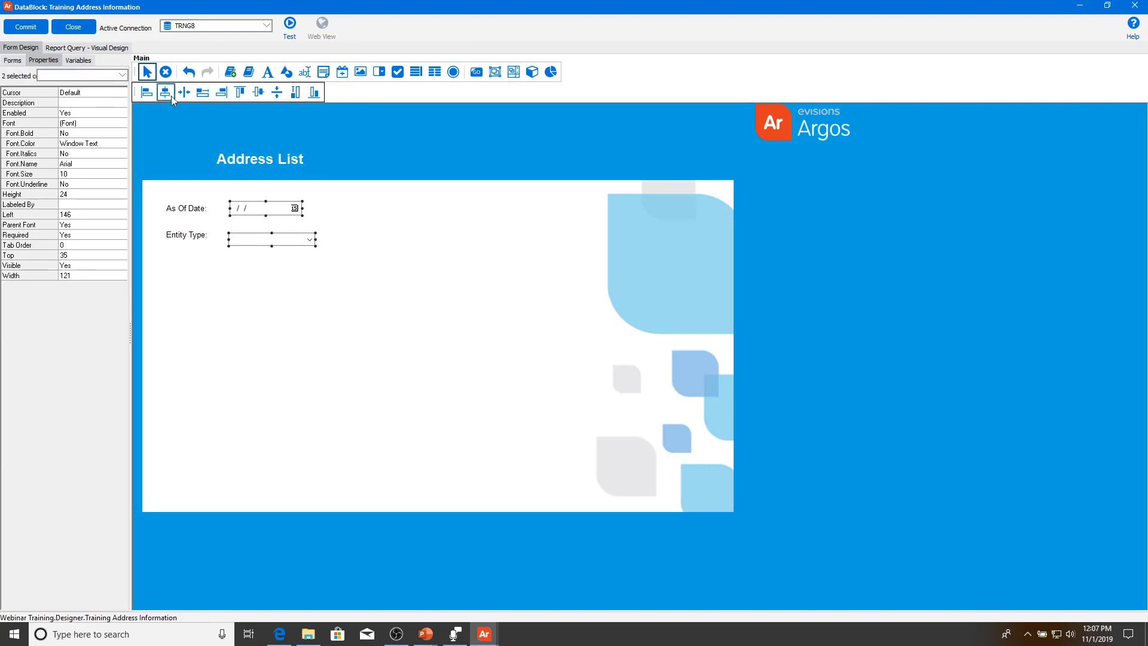
{"action": "left_click", "coordinate": [147, 93]}
{"action": "left_click", "coordinate": [274, 259]}
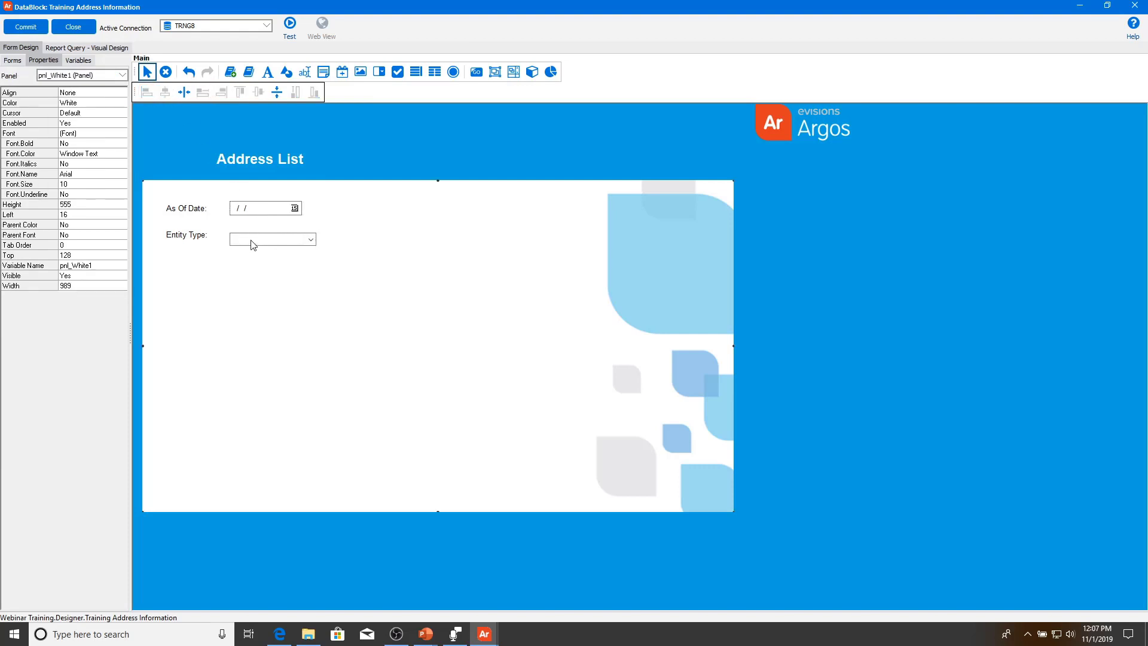
{"action": "left_click", "coordinate": [252, 241]}
- Align the vertical centers of the Entity Type label and its drop-down box
{"action": "left_click", "coordinate": [194, 233]}
{"action": "left_click", "coordinate": [257, 241], "text": "shift"}
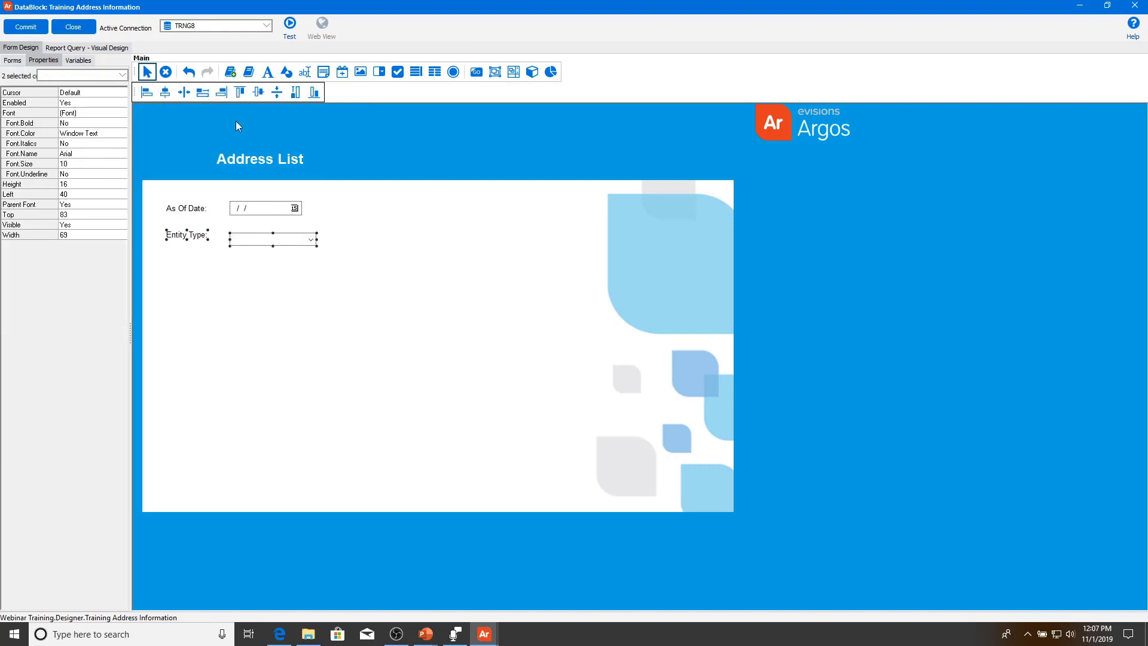
{"action": "left_click", "coordinate": [258, 93]}
- Set the Entity Type drop-down's variable name to parm_DD_EntityType
{"action": "left_click", "coordinate": [256, 240]}
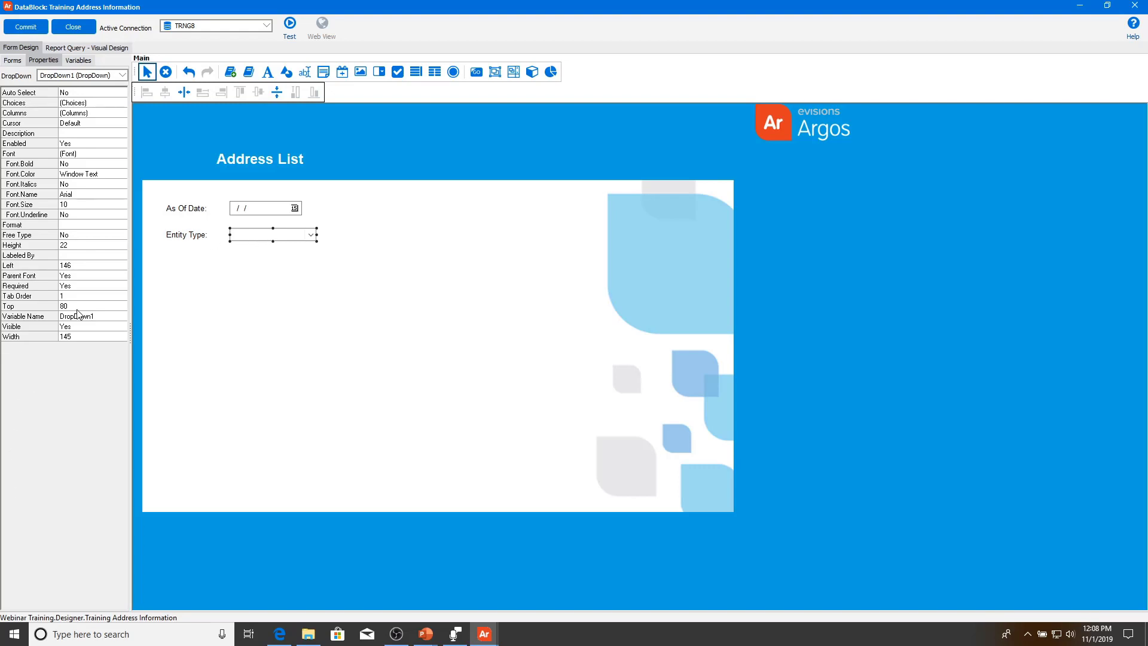
{"action": "left_click", "coordinate": [98, 317]}
{"action": "type", "text": "parm_DD_EntityType"}
{"action": "key", "text": "Return"}
- Define the Entity Type drop-down's choices as manual entries, with rows C and P in the Main column
{"action": "left_click", "coordinate": [113, 113]}
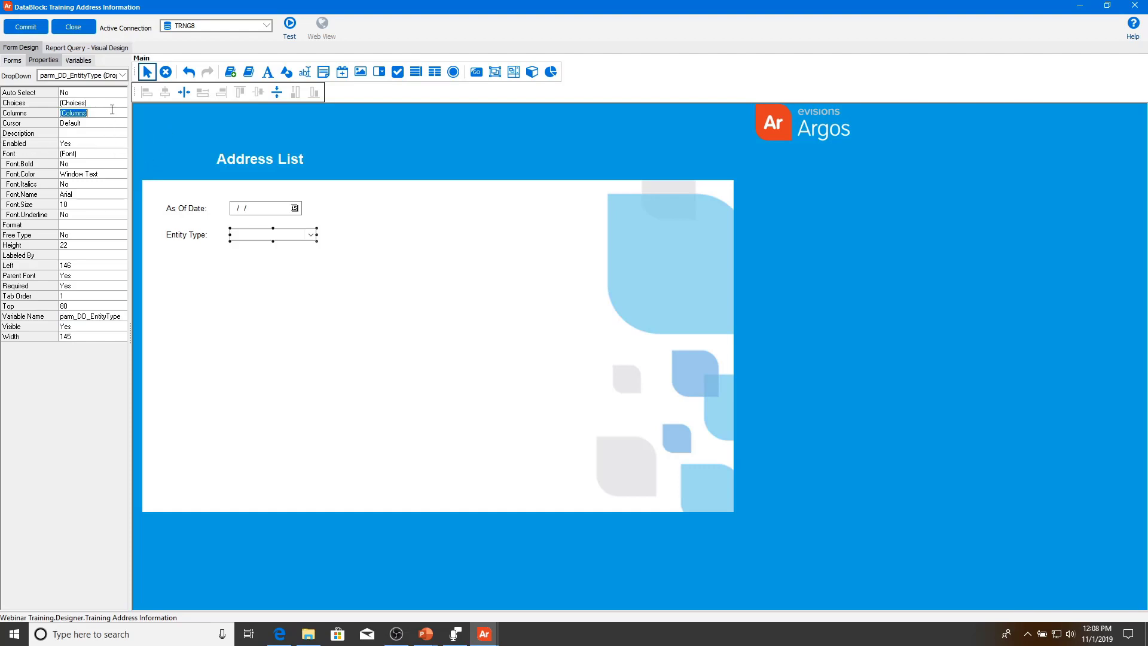
{"action": "left_click", "coordinate": [122, 103]}
{"action": "left_click", "coordinate": [122, 102]}
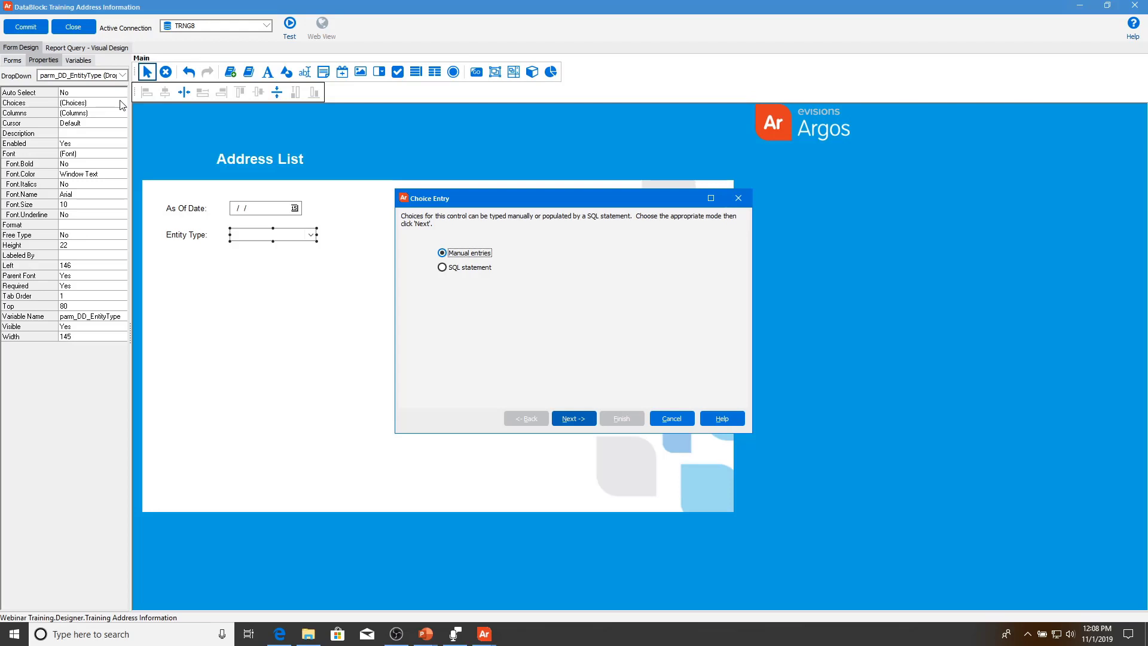
{"action": "left_click", "coordinate": [571, 418]}
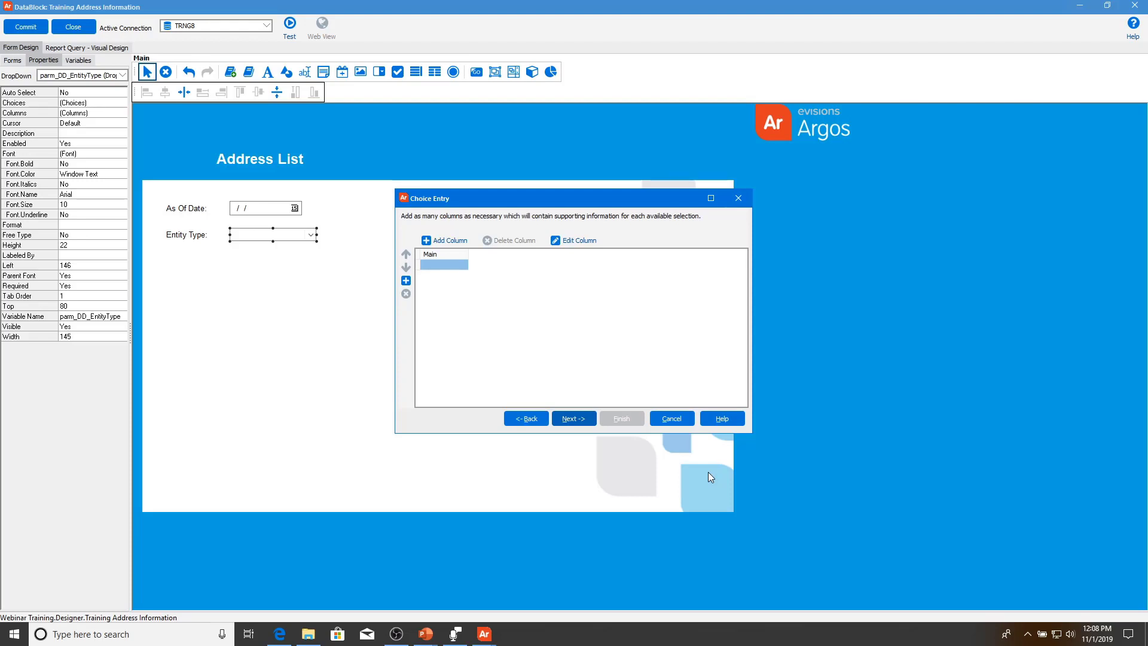
{"action": "left_click", "coordinate": [406, 281]}
{"action": "key", "text": "Down"}
{"action": "type", "text": "P"}
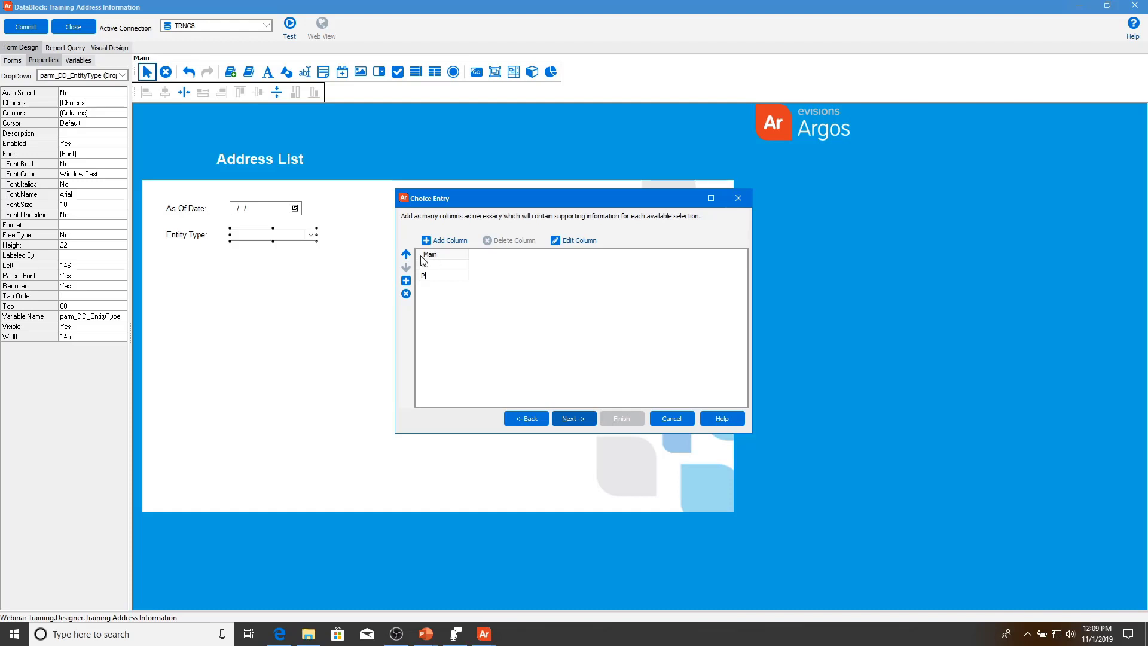
- Add a choice column named Desc and enter Company for row C and Person for row P
{"action": "left_click", "coordinate": [458, 241]}
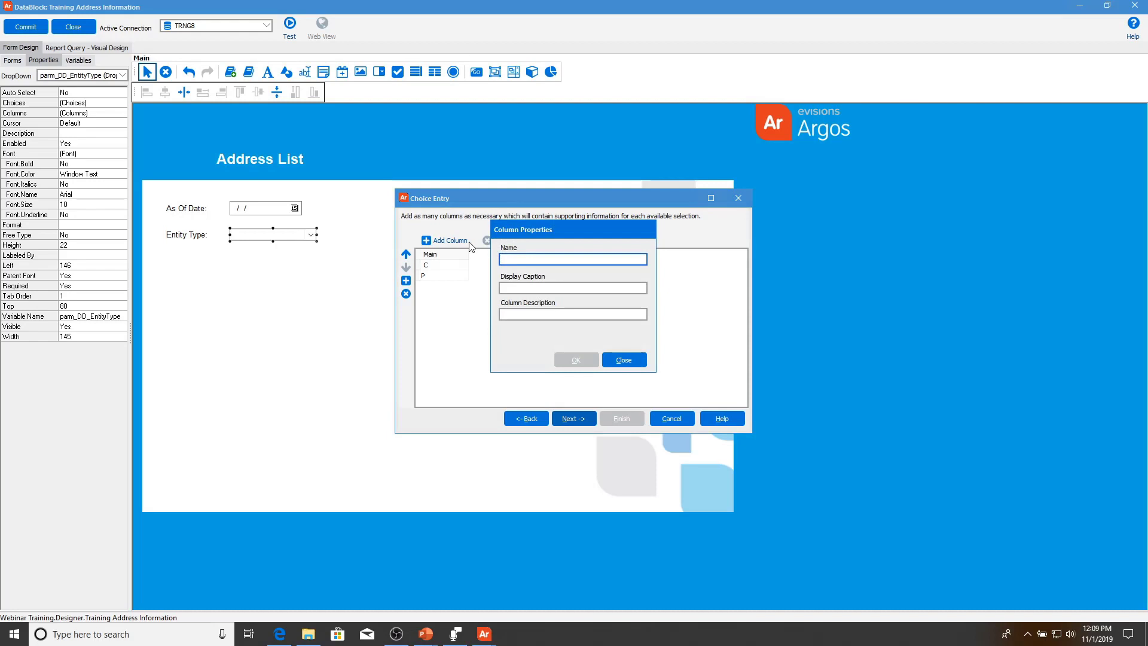
{"action": "type", "text": "Desc"}
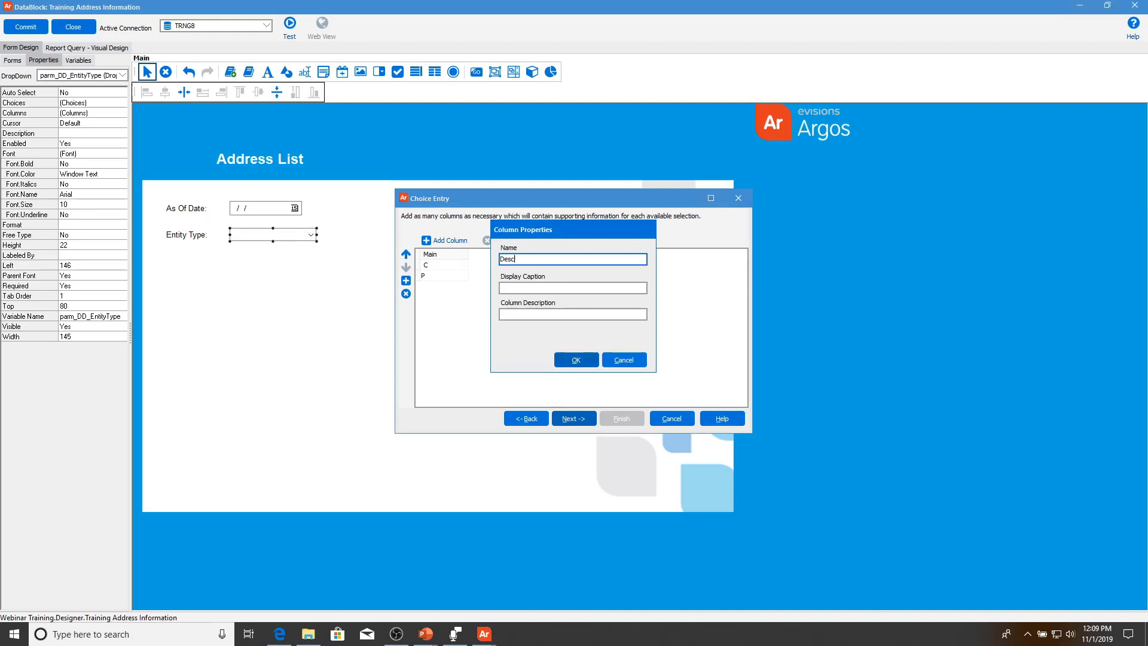
{"action": "key", "text": "Return"}
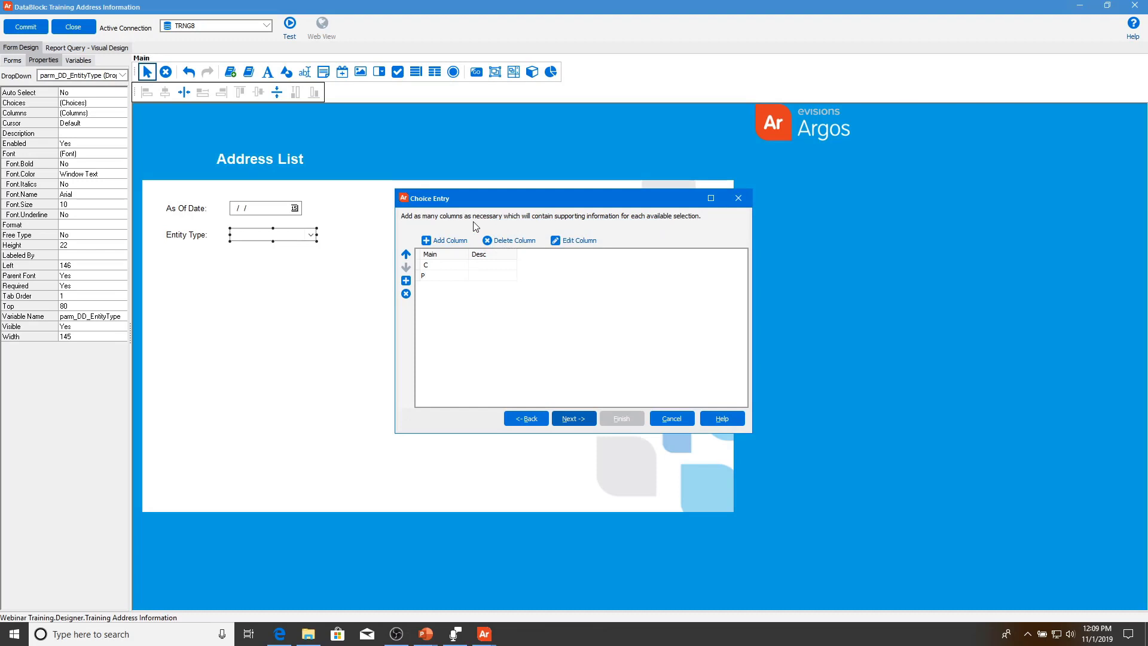
{"action": "left_click", "coordinate": [494, 264]}
{"action": "type", "text": "Company"}
{"action": "key", "text": "Down"}
{"action": "type", "text": "Person"}
{"action": "key", "text": "Return"}
- Rename the Main choice column as Code
{"action": "left_click", "coordinate": [460, 266]}
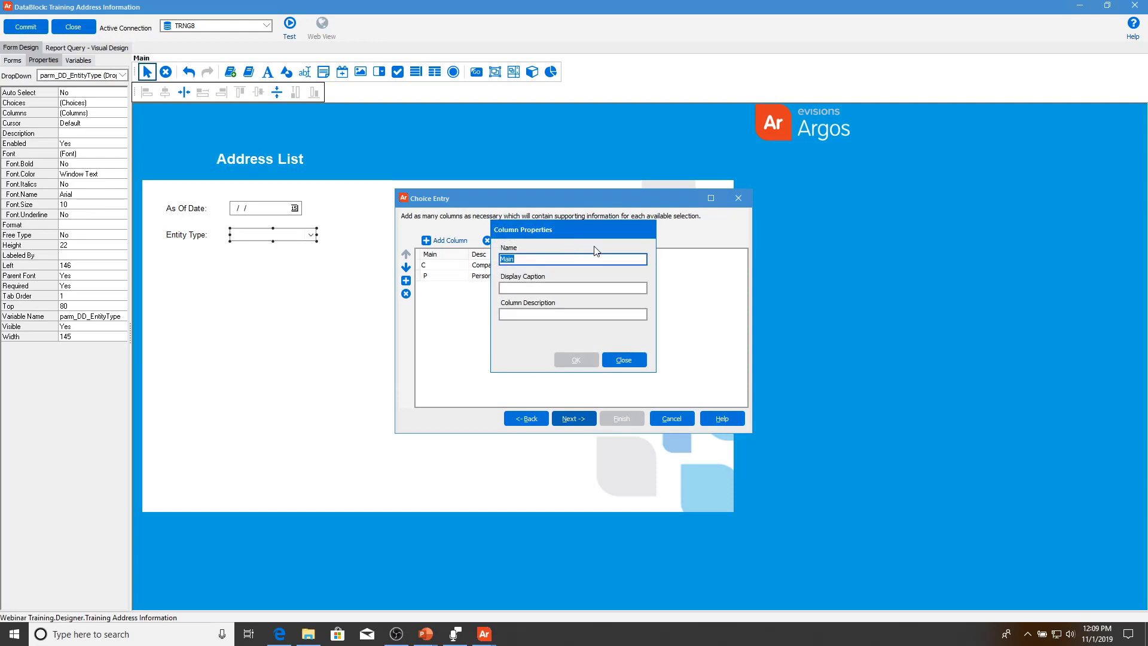
{"action": "type", "text": "Code"}
{"action": "key", "text": "Return"}
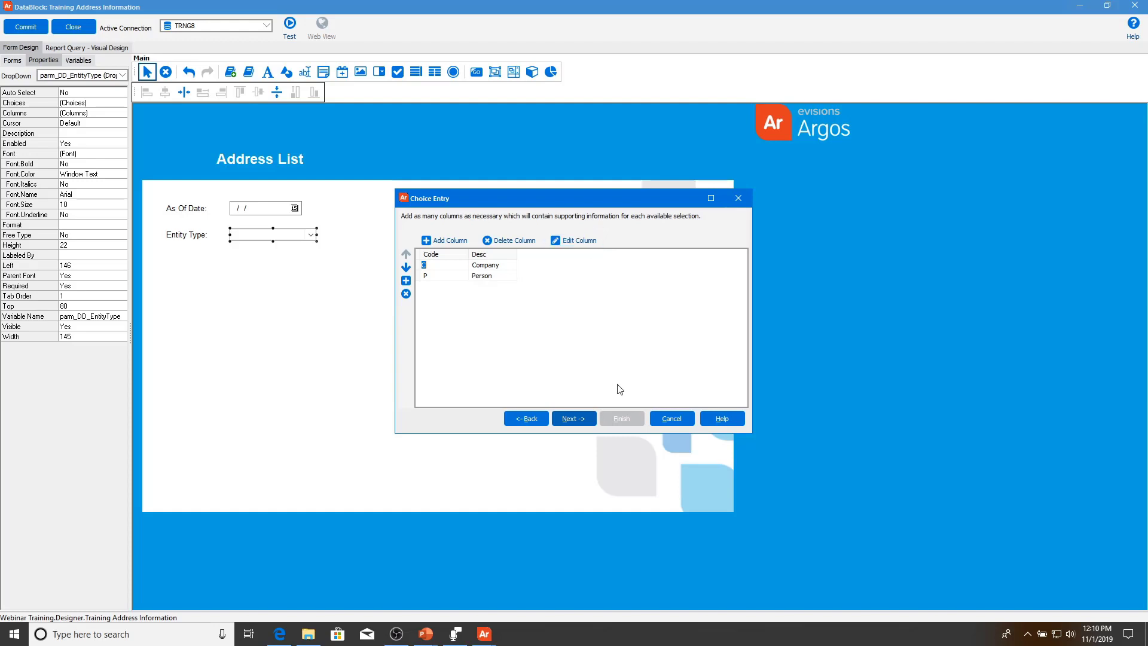
- Choose Desc as the field displayed to the user and finish the choice entry
{"action": "left_click", "coordinate": [573, 417]}
{"action": "left_click", "coordinate": [504, 235]}
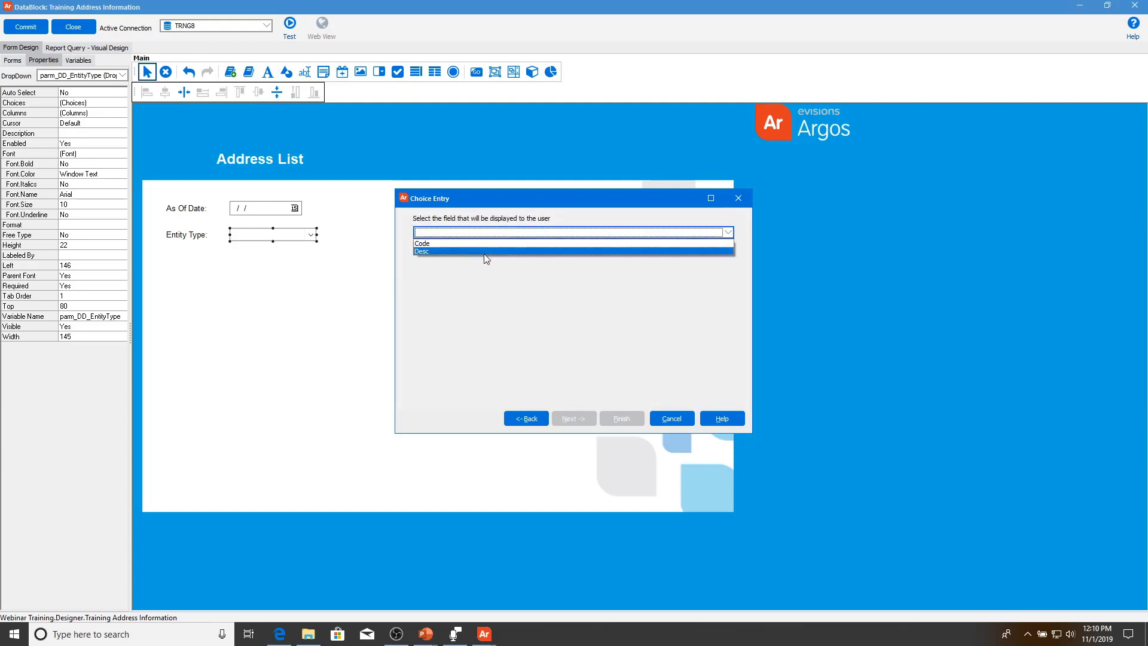
{"action": "left_click", "coordinate": [484, 251]}
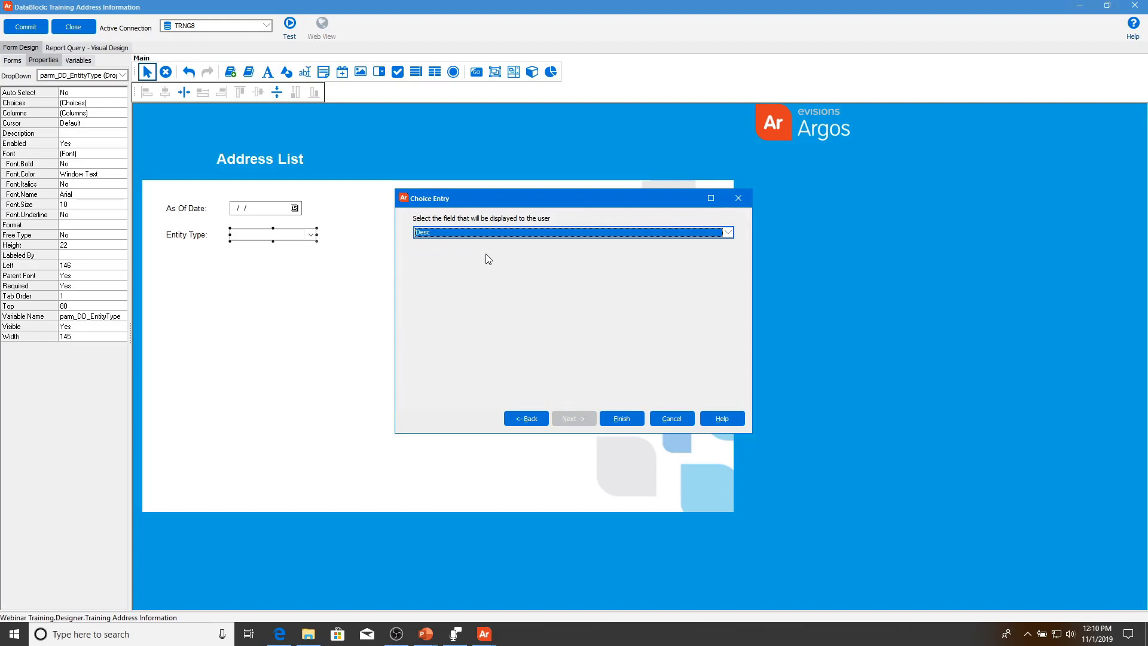
{"action": "left_click", "coordinate": [628, 418]}
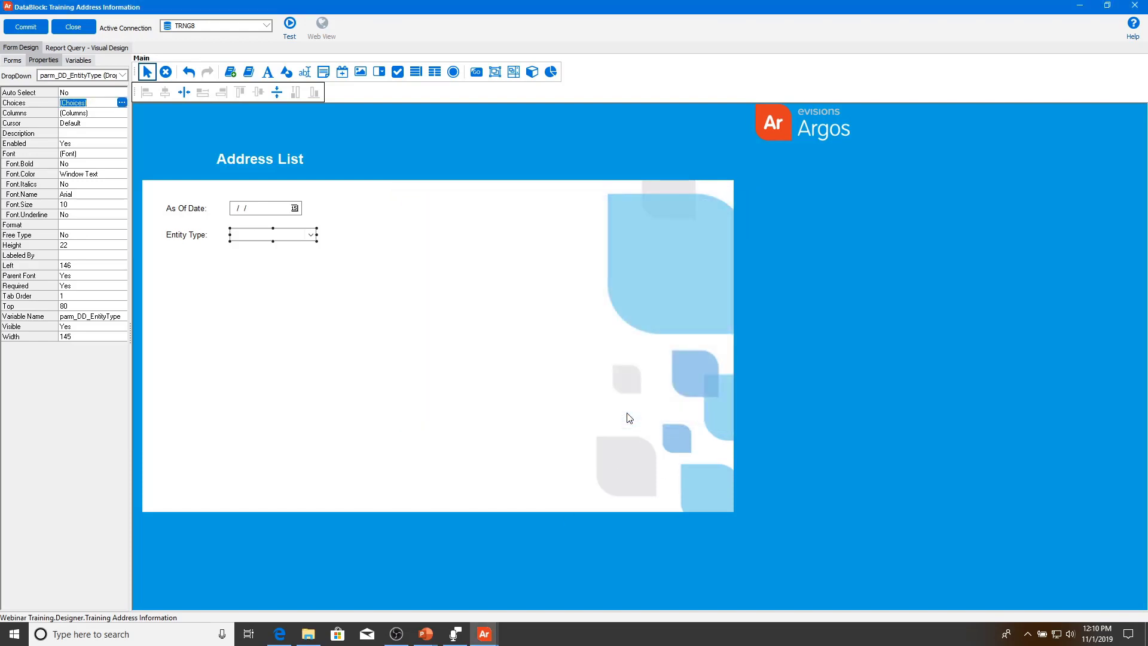
- Commit the changes and check the Entity Type drop-down's choices in a test run of the form
{"action": "left_click", "coordinate": [26, 27]}
{"action": "left_click", "coordinate": [283, 23]}
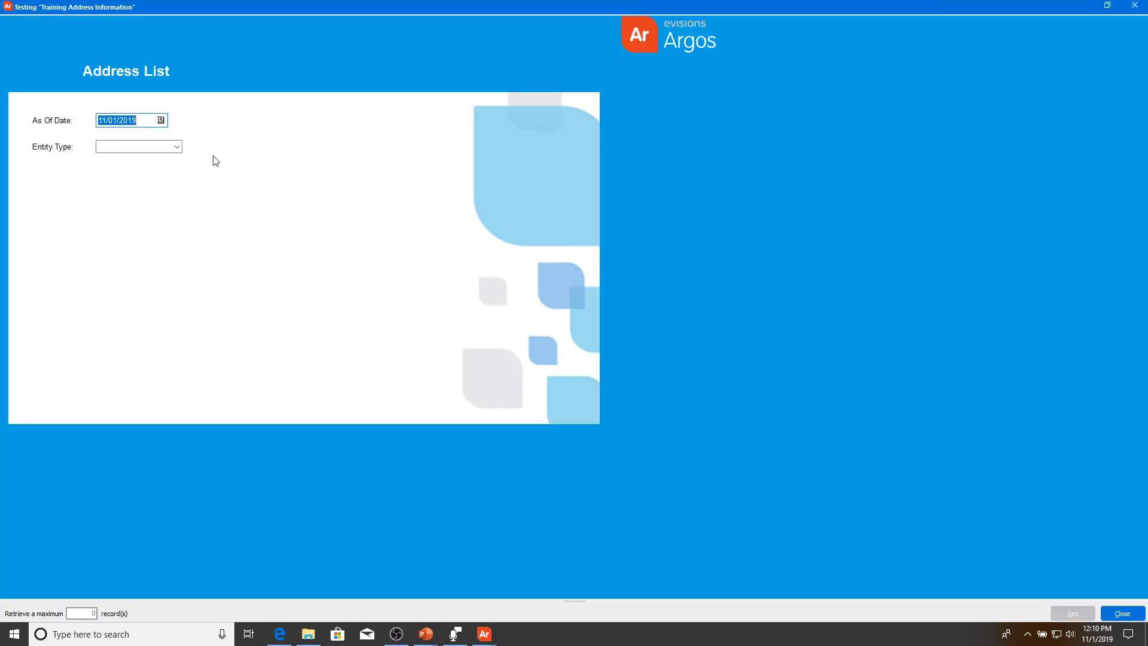
{"action": "left_click", "coordinate": [177, 146]}
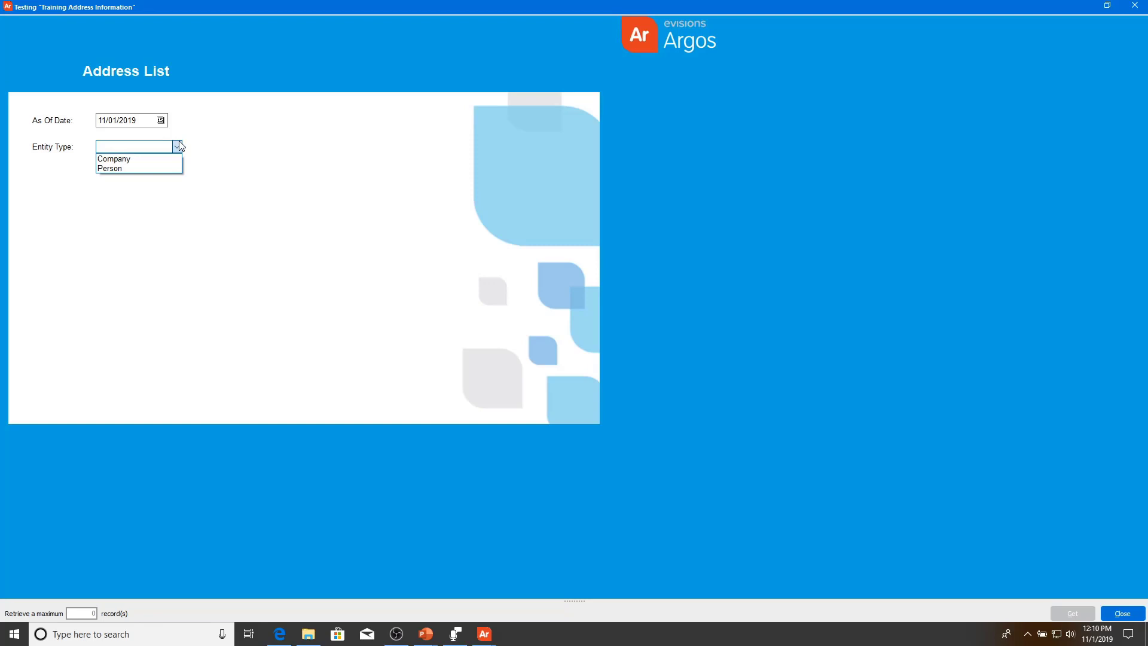
{"action": "left_click", "coordinate": [1134, 5]}
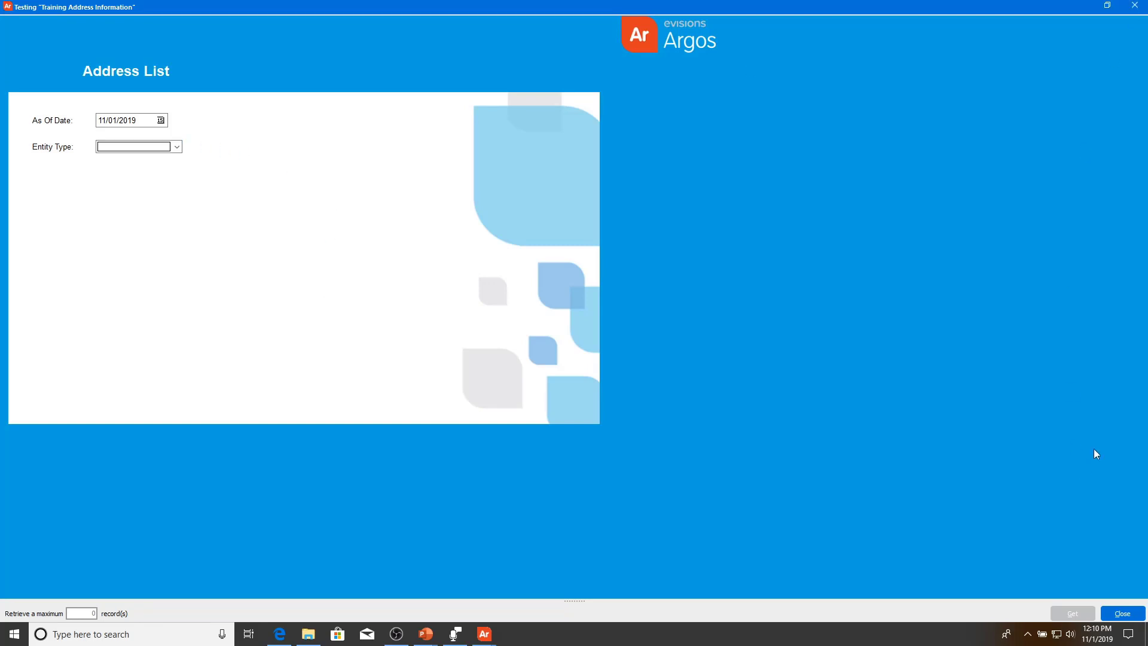
{"action": "left_click", "coordinate": [1121, 613]}
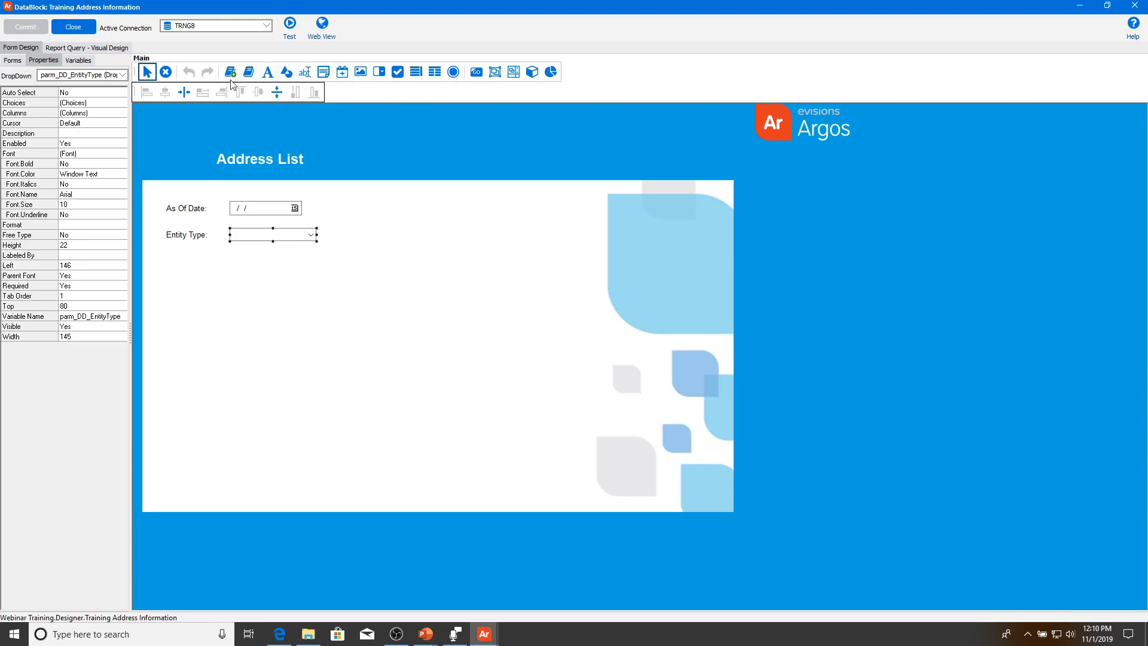
- Add a label below the Entity Type label with the text "Address Type(s):"
{"action": "left_click", "coordinate": [267, 73]}
{"action": "left_click", "coordinate": [173, 264]}
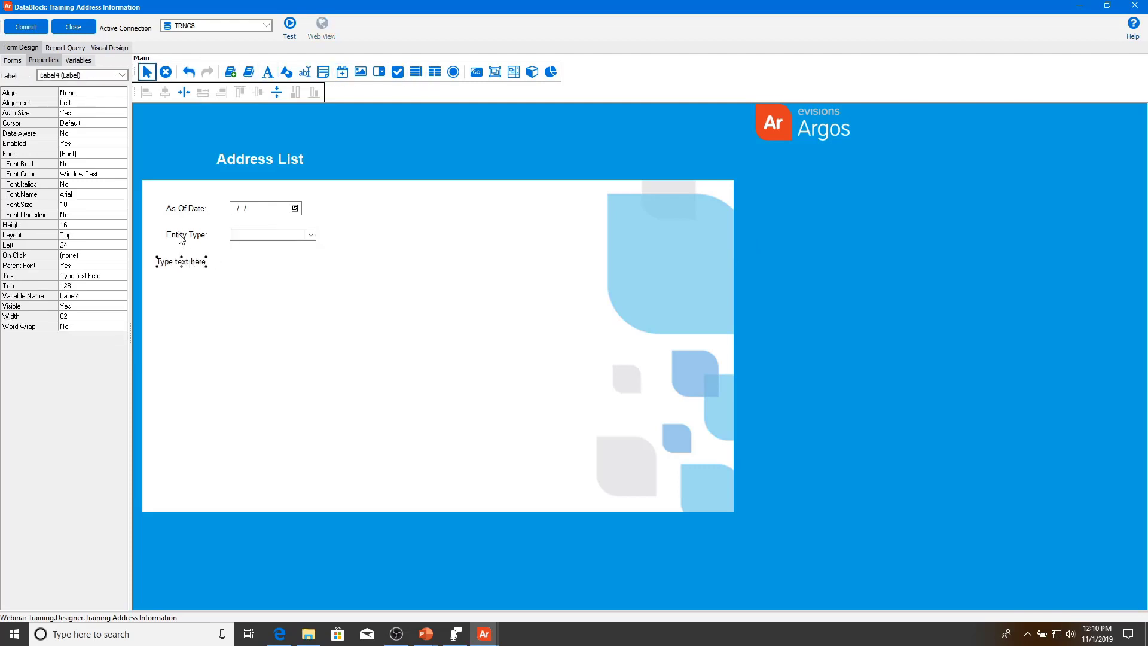
{"action": "double_click", "coordinate": [195, 270]}
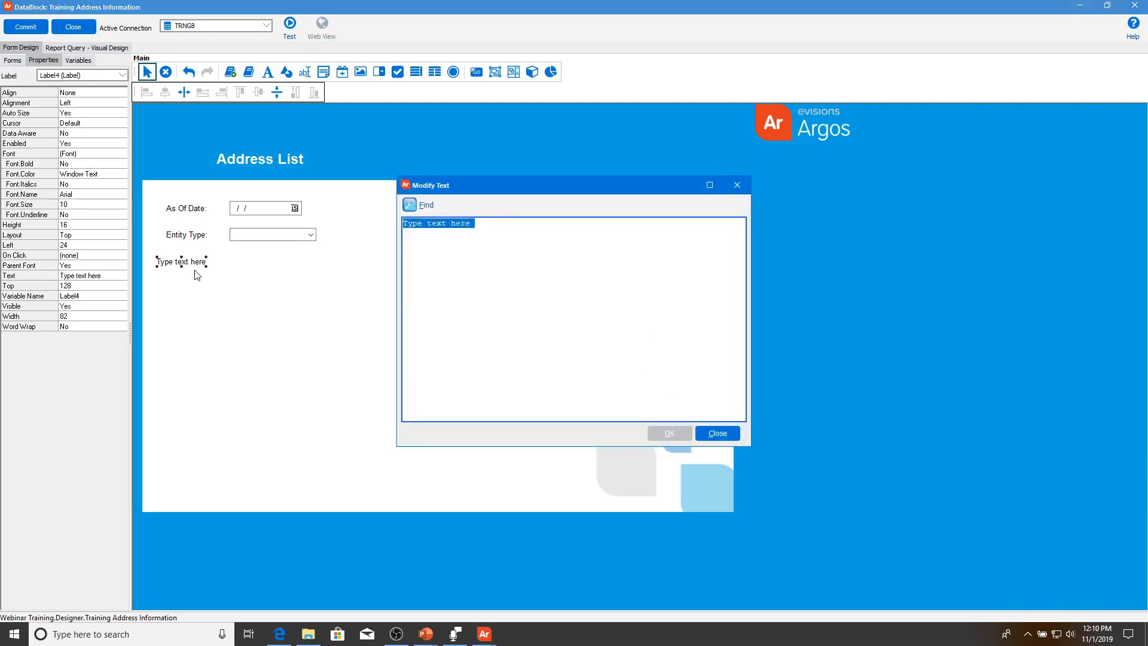
{"action": "type", "text": "Add"}
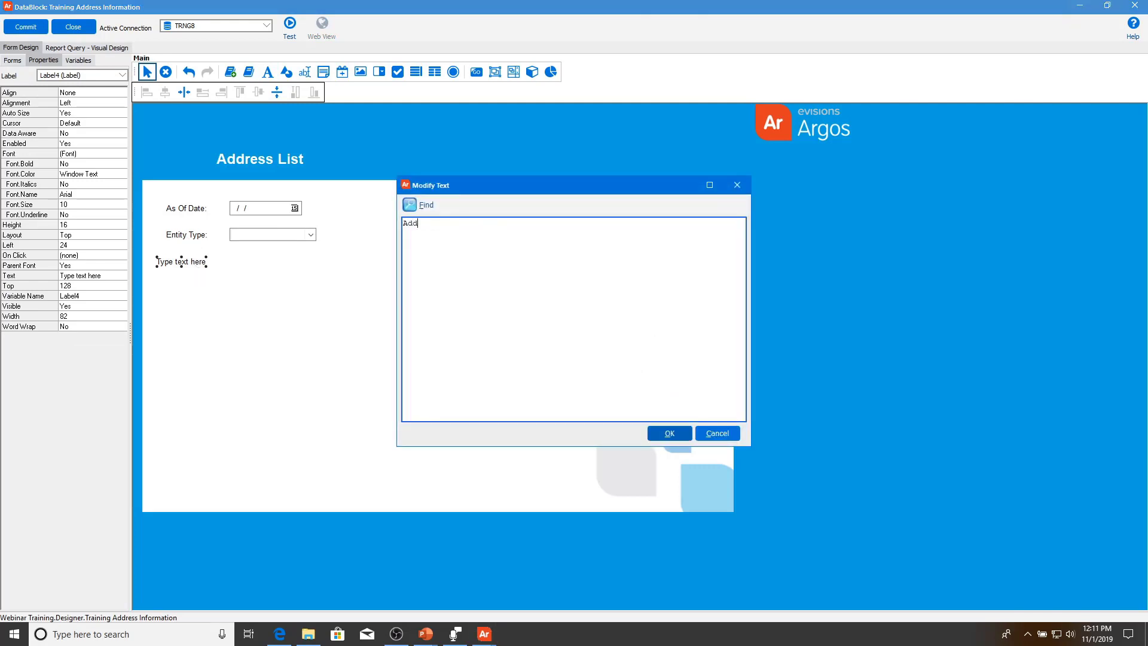
{"action": "type", "text": "ress Type(s):"}
{"action": "key", "text": "Return"}
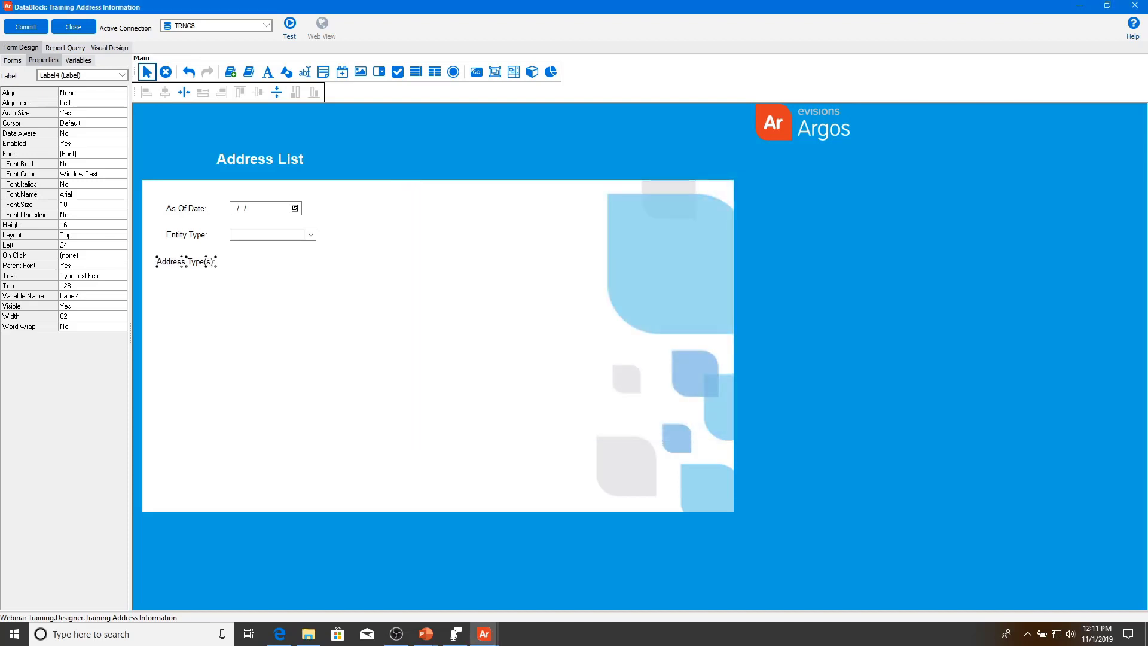
- Align the right edge of the Address Type(s) label with the Entity Type label
{"action": "left_click", "coordinate": [183, 235]}
{"action": "left_click", "coordinate": [190, 262], "text": "shift"}
{"action": "left_click", "coordinate": [222, 94]}
{"action": "left_click", "coordinate": [242, 261]}
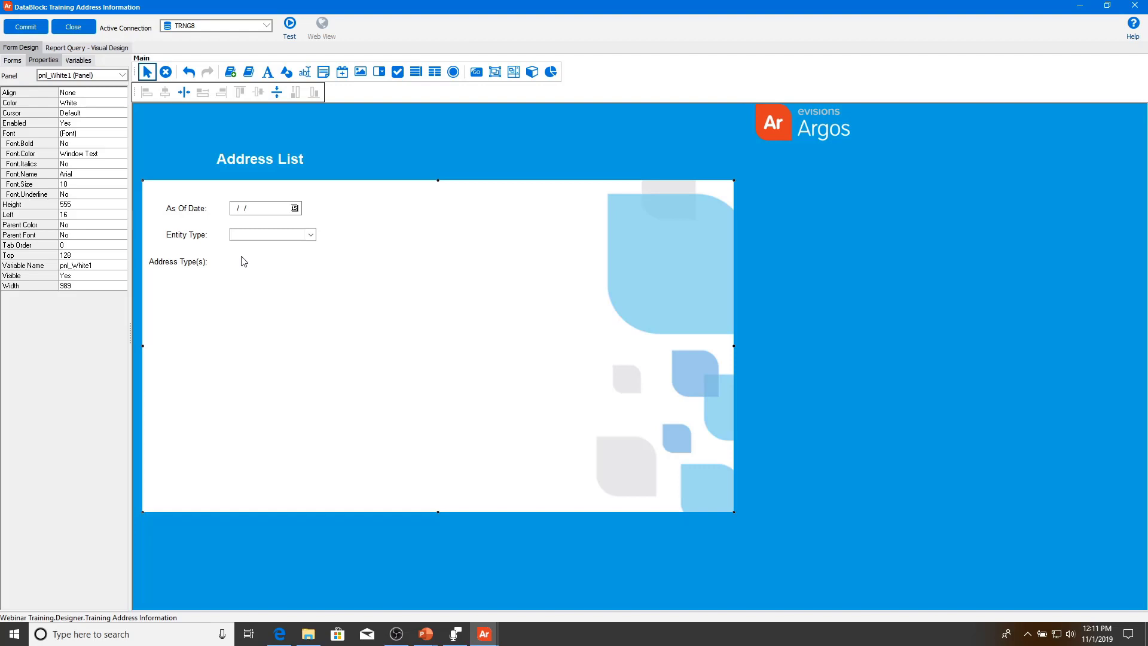
- Add a list box beside the Address Type(s) label and set its variable name to parm_LB_AddressType
{"action": "left_click", "coordinate": [414, 73]}
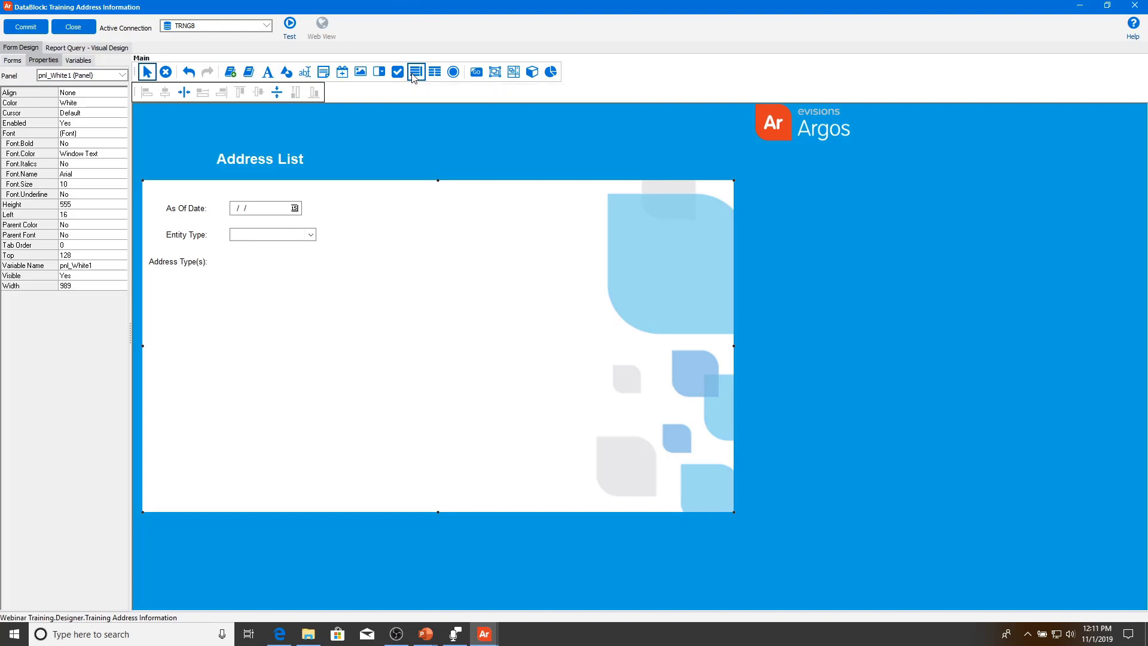
{"action": "left_click", "coordinate": [241, 263]}
{"action": "left_click_drag", "start_coordinate": [262, 269], "coordinate": [250, 268]}
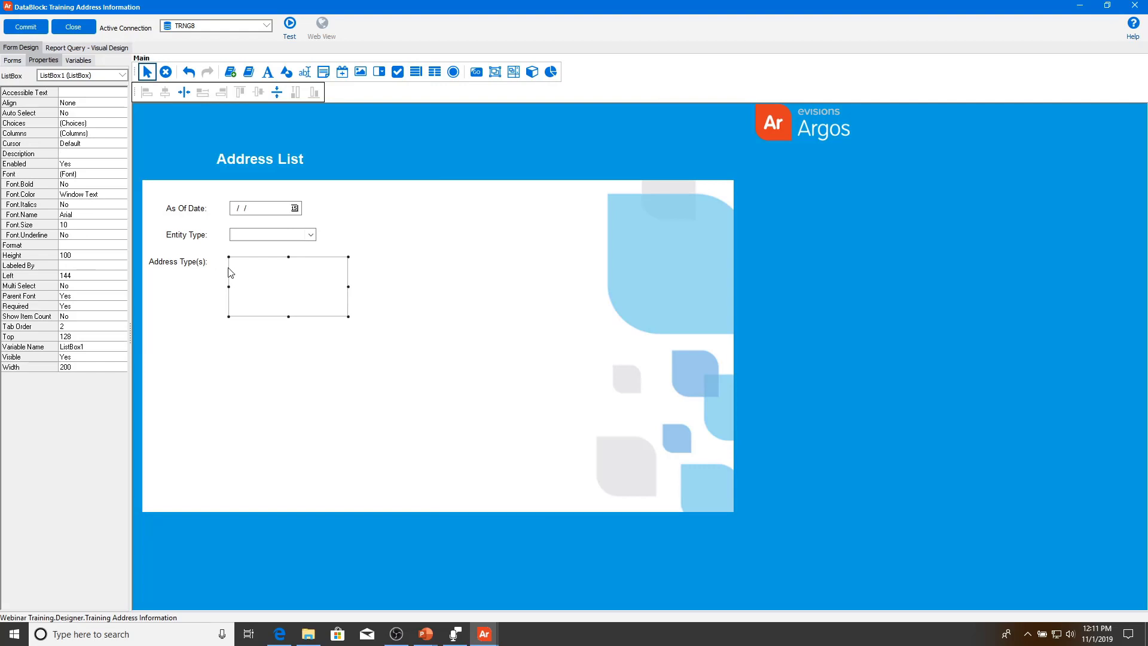
{"action": "left_click", "coordinate": [76, 346]}
{"action": "type", "text": "parm_Lb_AddressType"}
{"action": "key", "text": "Return"}
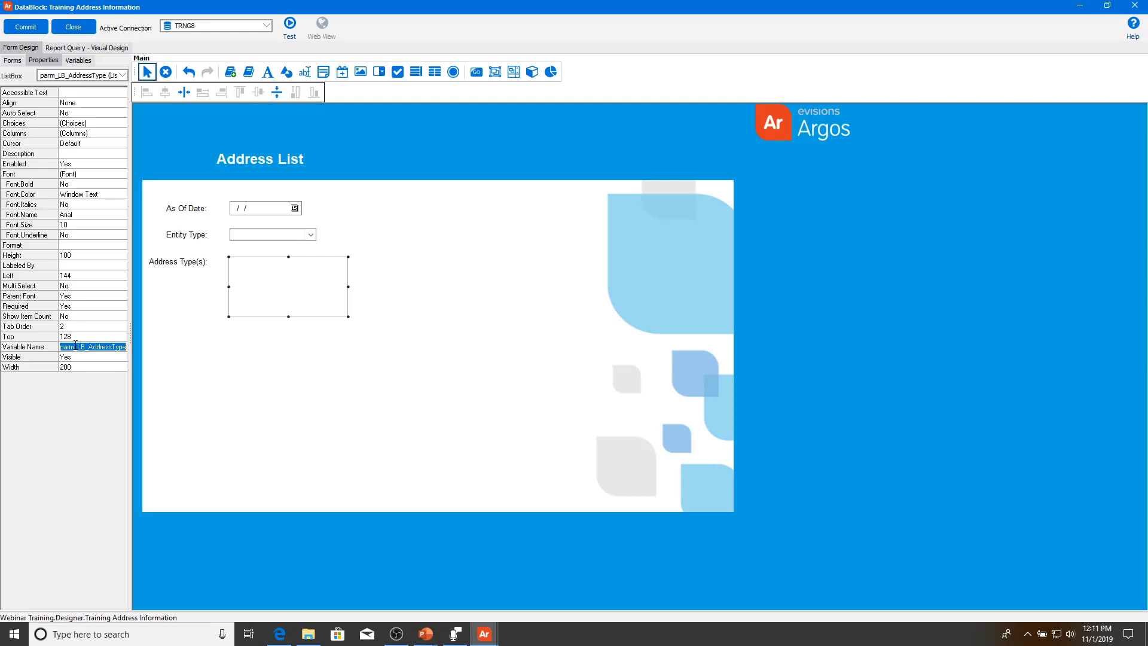
- Allow multiple selections in the Address Type(s) list box by setting Multi Select to Yes
{"action": "left_click", "coordinate": [71, 286]}
{"action": "left_click", "coordinate": [119, 285]}
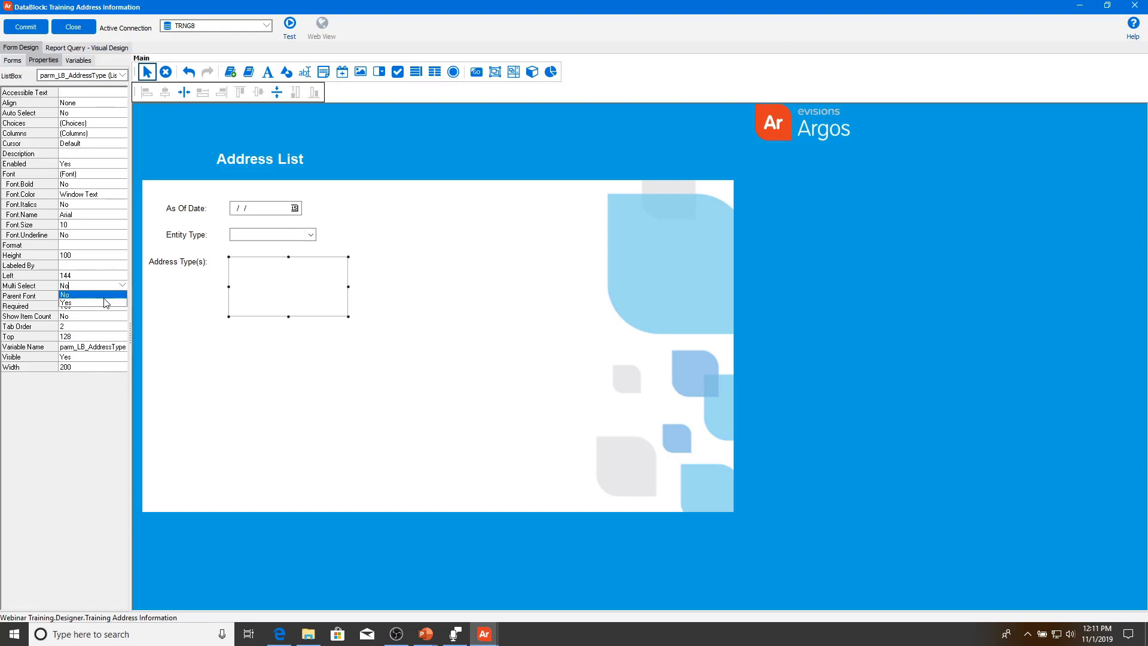
{"action": "left_click", "coordinate": [100, 299]}
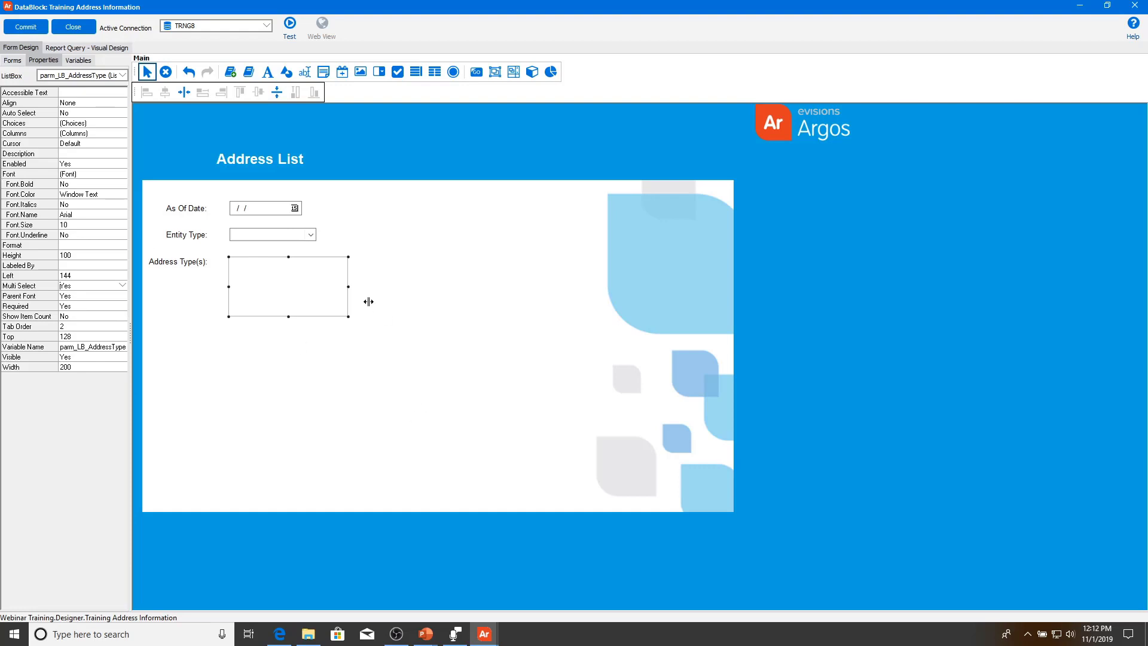
- Set the Address Type(s) list box's choices to come from an SQL statement and open the visual query builder
{"action": "left_click", "coordinate": [312, 285]}
{"action": "double_click", "coordinate": [312, 286]}
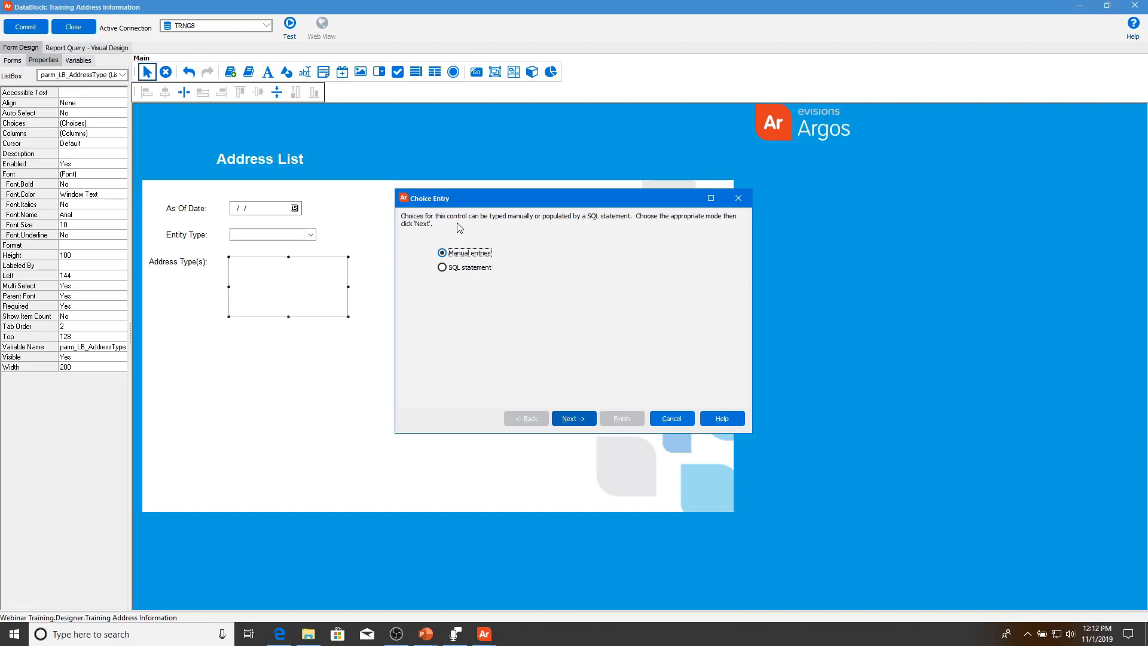
{"action": "left_click", "coordinate": [465, 268]}
{"action": "left_click", "coordinate": [570, 419]}
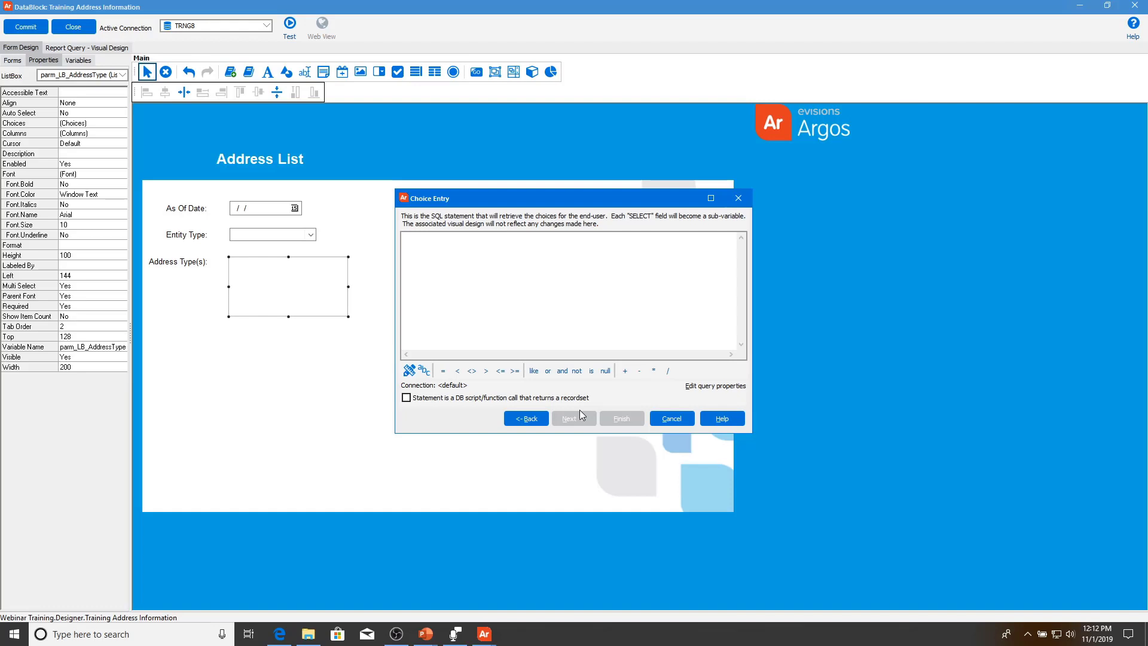
{"action": "left_click", "coordinate": [409, 370]}
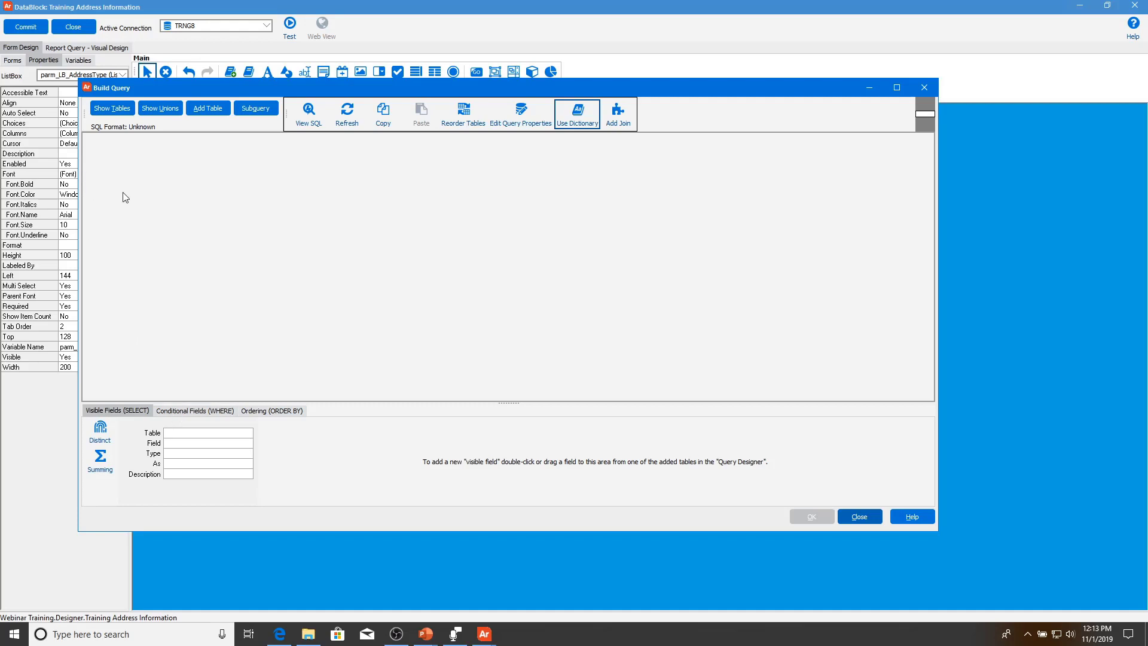
- Add the STVATYP table from the SATURN schema to the query
{"action": "left_click", "coordinate": [203, 108]}
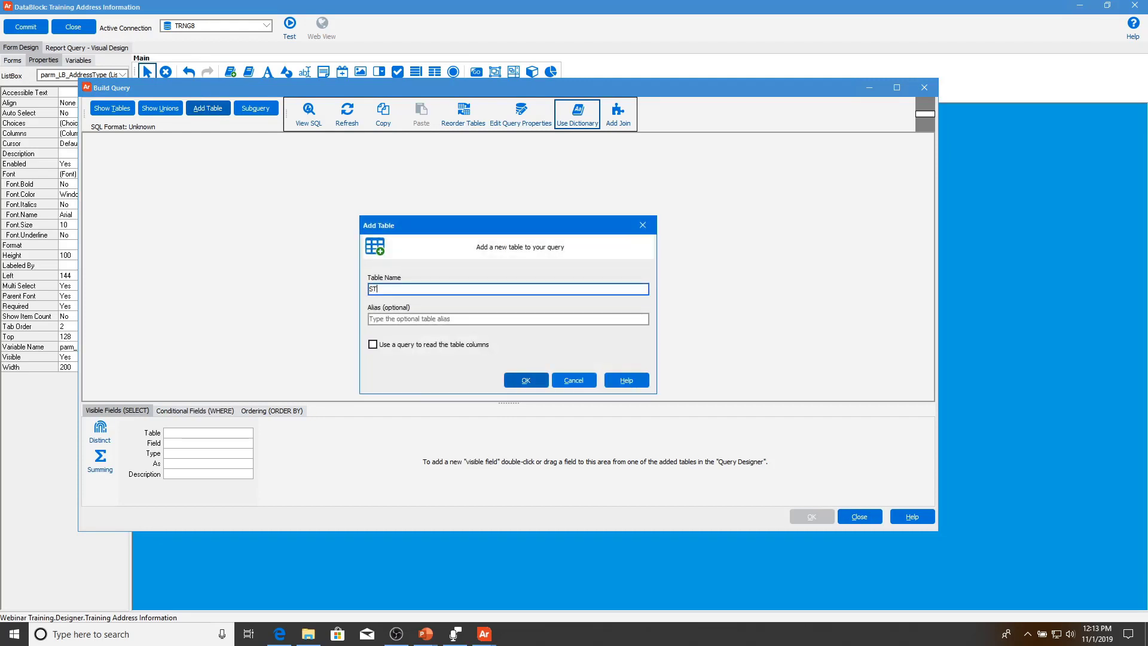
{"action": "type", "text": "ATYP"}
{"action": "key", "text": "Return"}
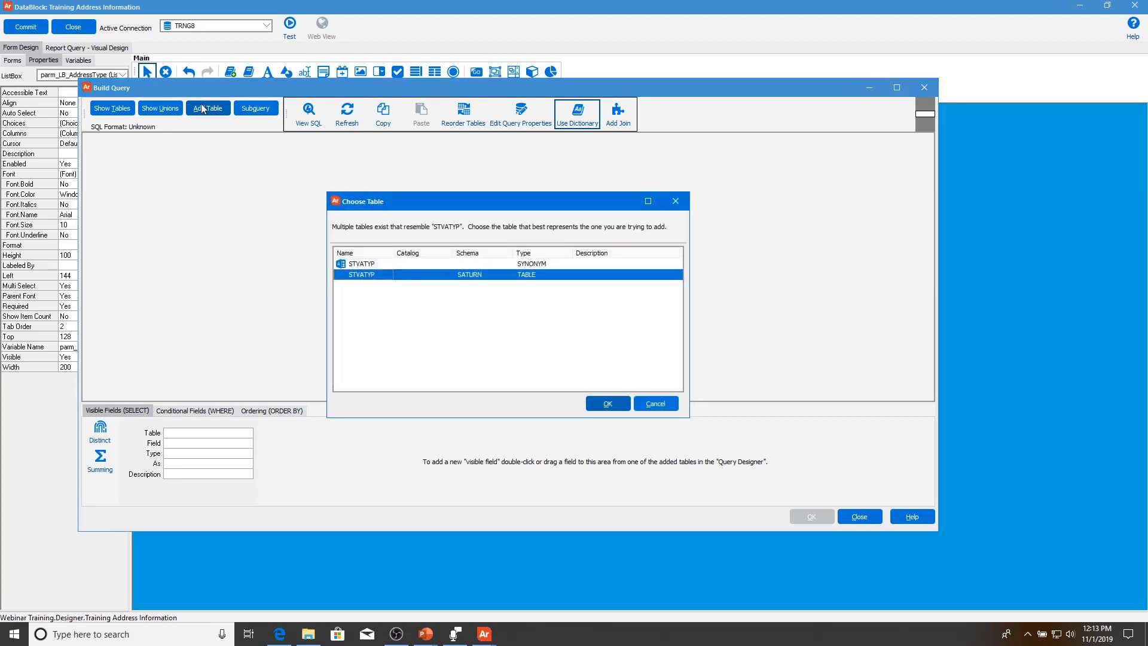
{"action": "left_click", "coordinate": [610, 402]}
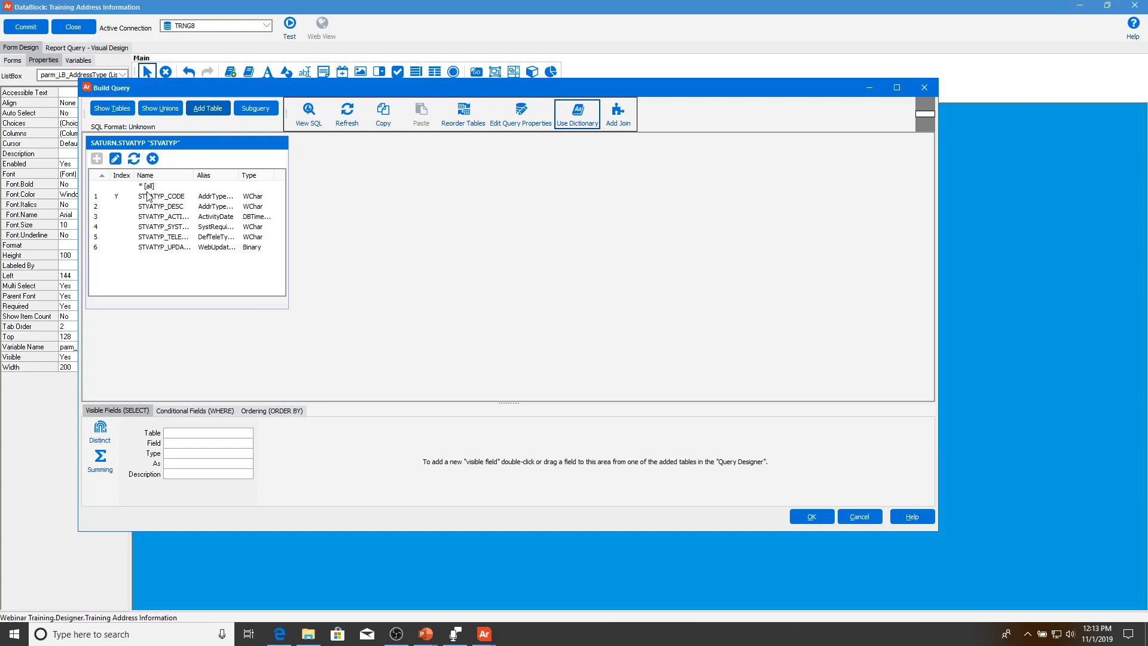
- Add STVATYP_CODE and STVATYP_DESC to the query's visible fields
{"action": "left_click", "coordinate": [162, 202]}
{"action": "left_click_drag", "start_coordinate": [163, 202], "coordinate": [233, 439]}
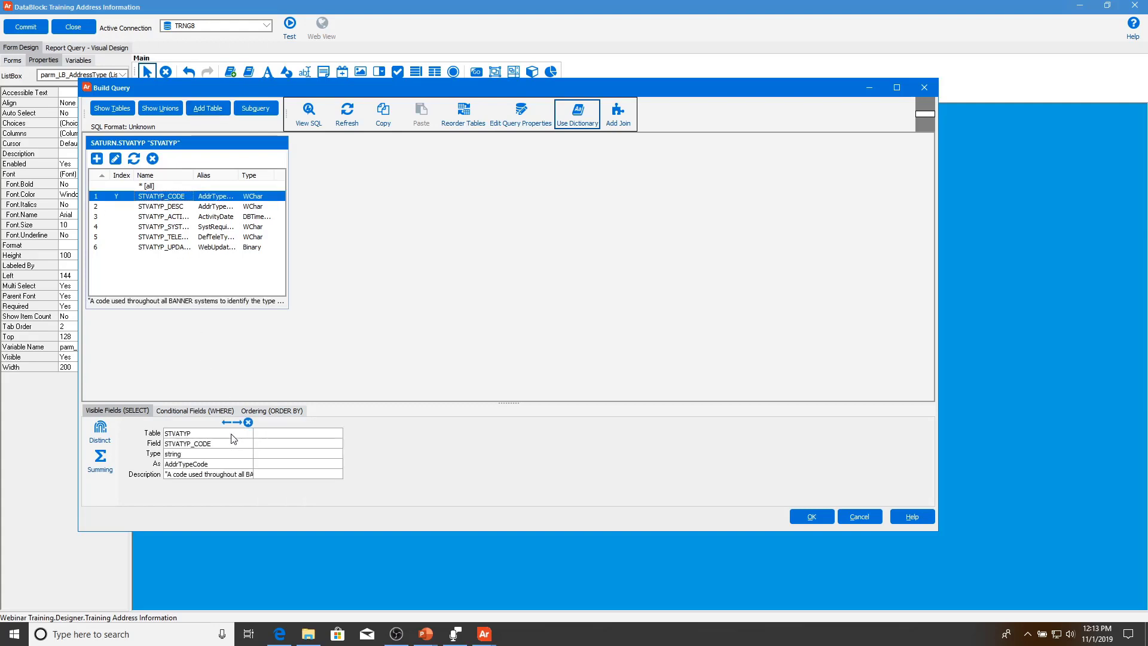
{"action": "double_click", "coordinate": [167, 208]}
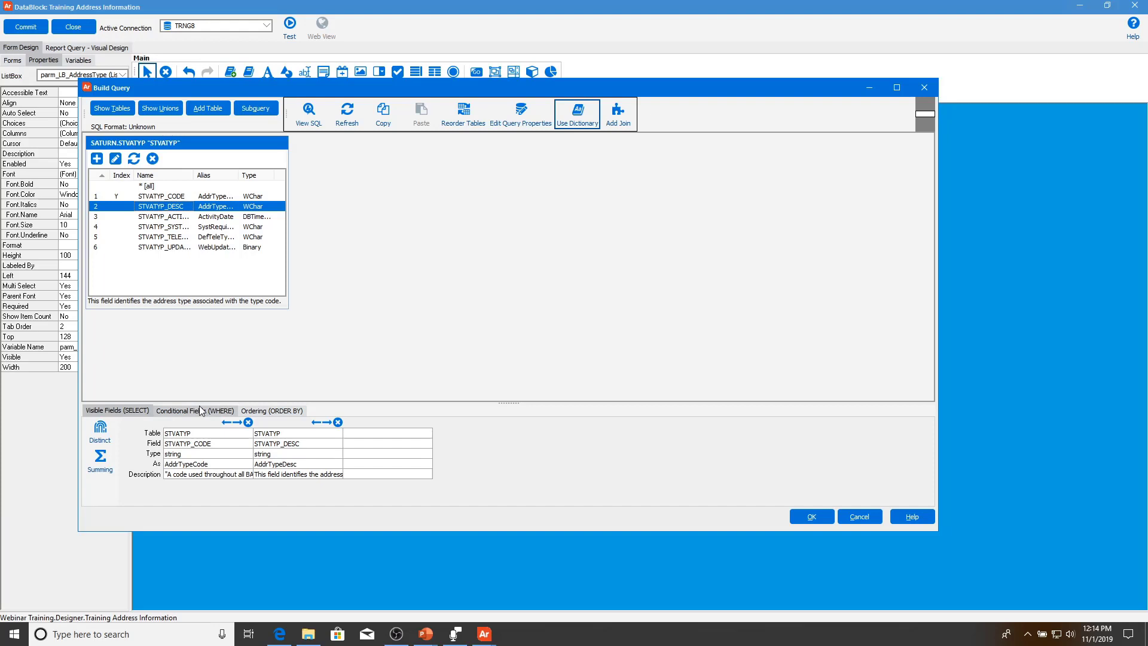
- Order the query by STVATYP_DESC ascending and accept the query design
{"action": "left_click", "coordinate": [288, 411]}
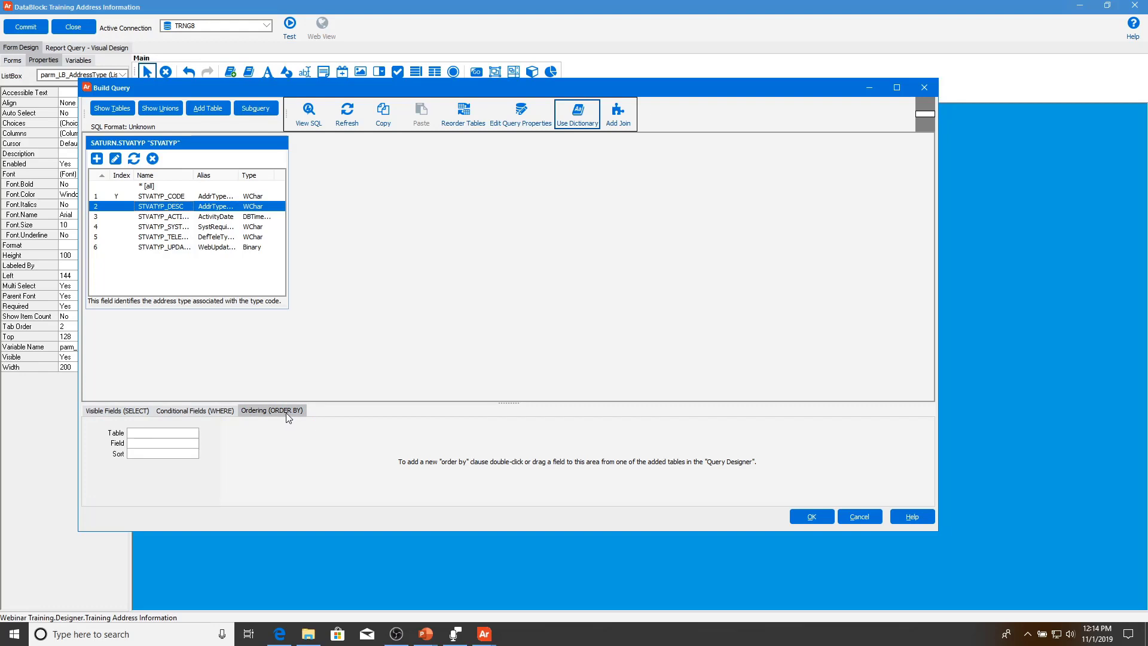
{"action": "double_click", "coordinate": [160, 210]}
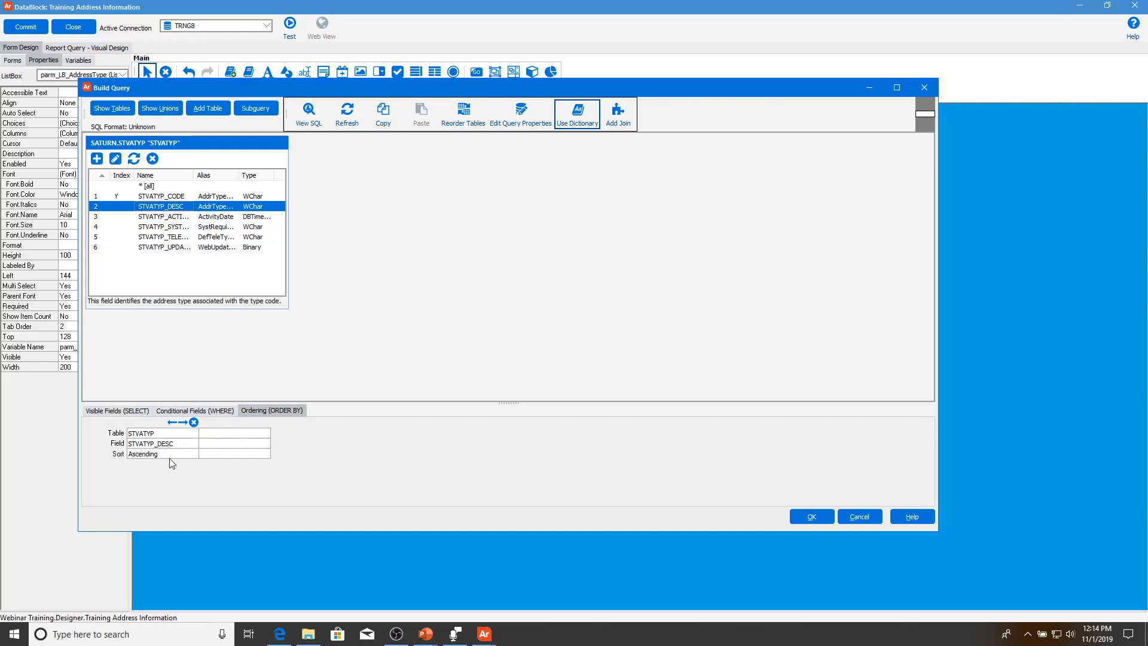
{"action": "left_click", "coordinate": [813, 515]}
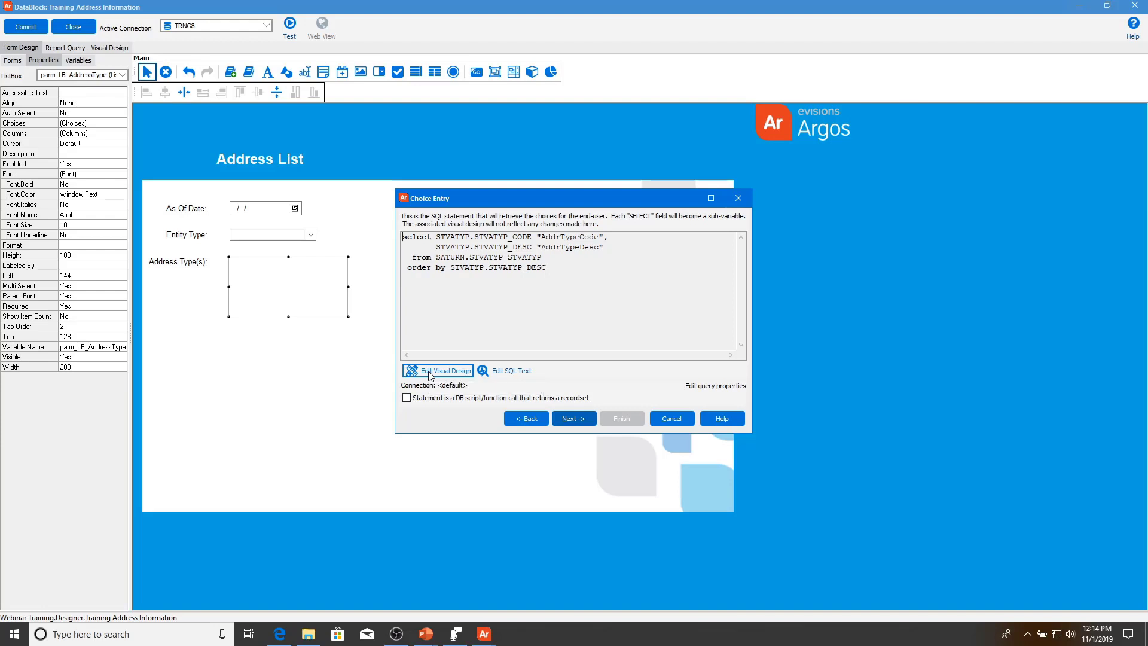
- Decline switching to free-type SQL mode, choose AddrTypeDesc as the field displayed to the user, and finish the choice entry
{"action": "left_click", "coordinate": [489, 371]}
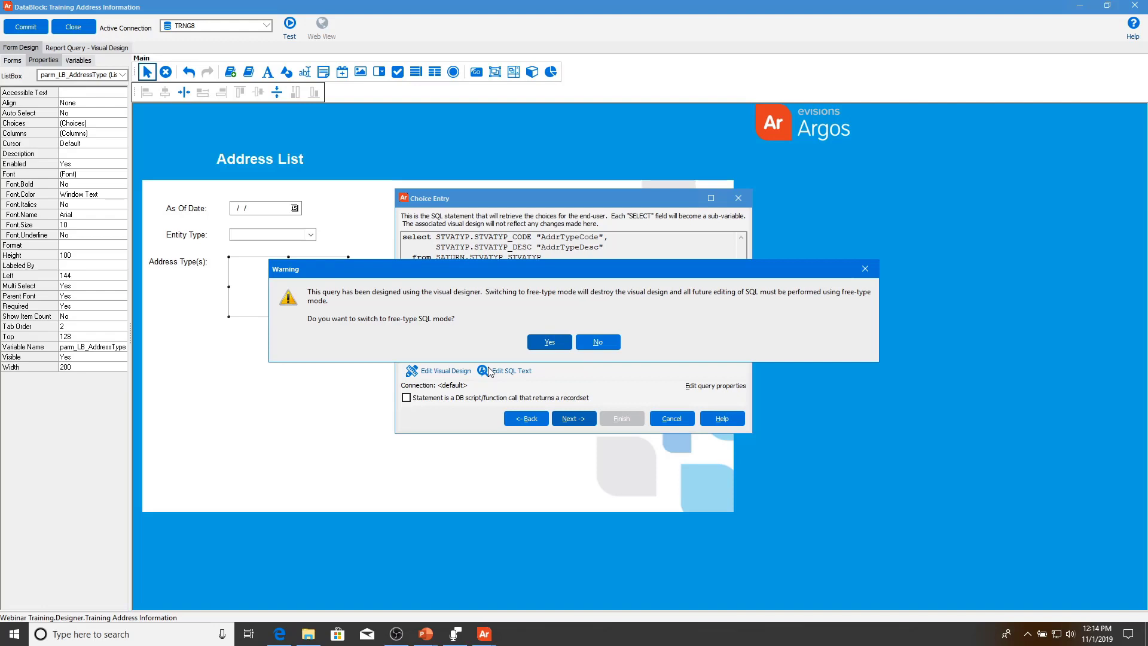
{"action": "left_click", "coordinate": [609, 339]}
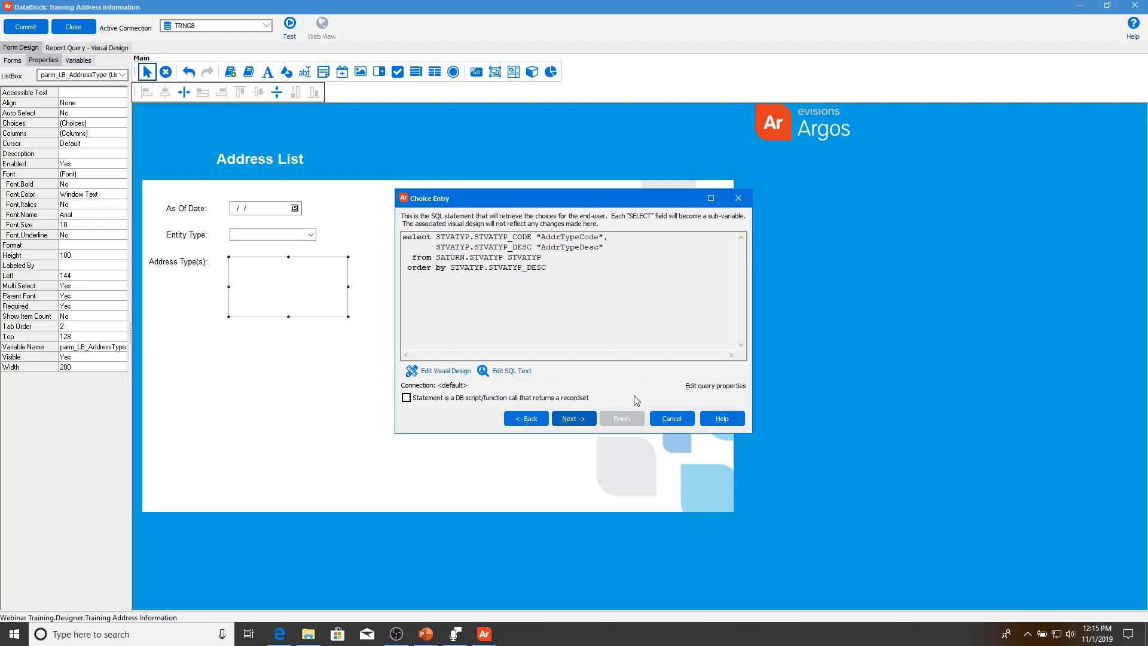
{"action": "left_click", "coordinate": [578, 418]}
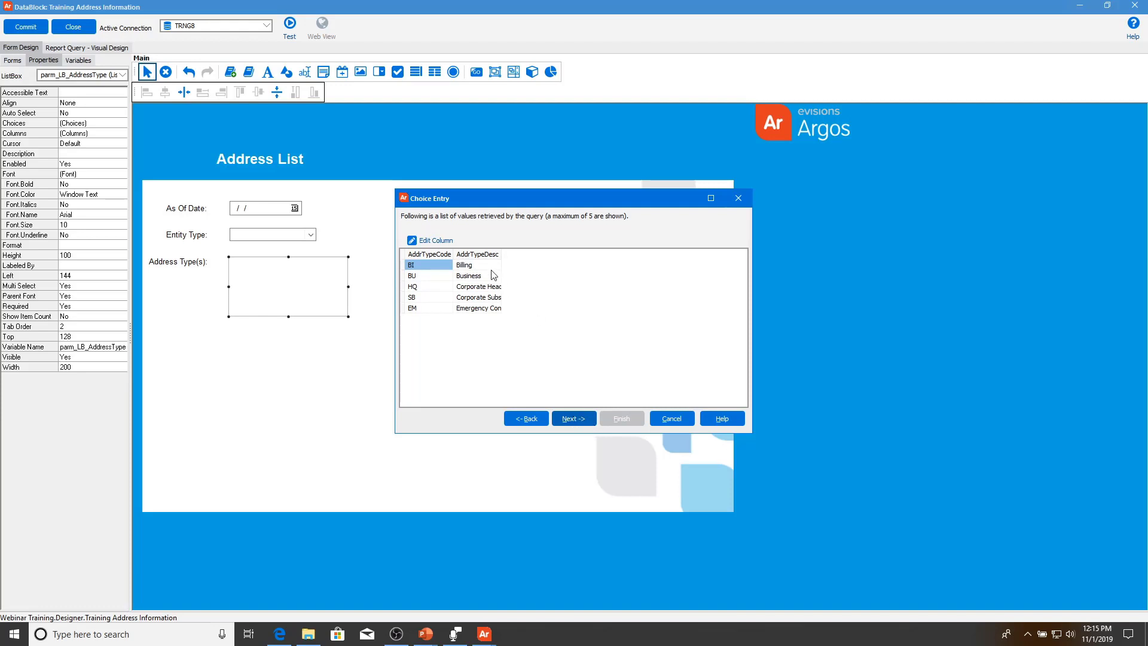
{"action": "left_click", "coordinate": [577, 419]}
{"action": "left_click", "coordinate": [520, 232]}
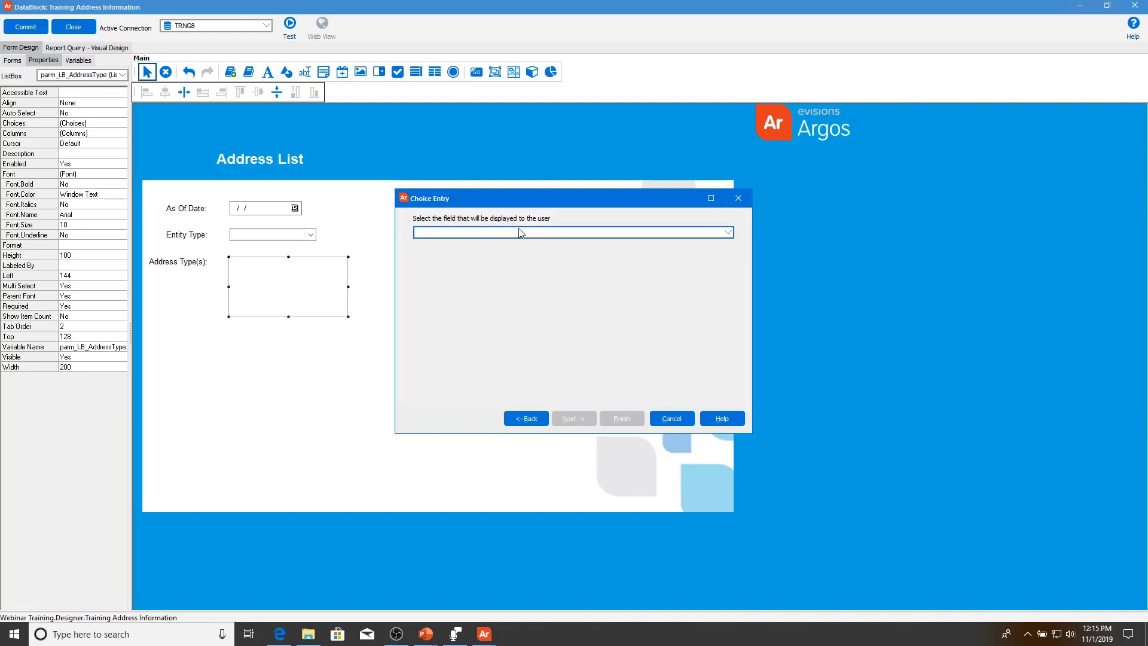
{"action": "left_click", "coordinate": [517, 255]}
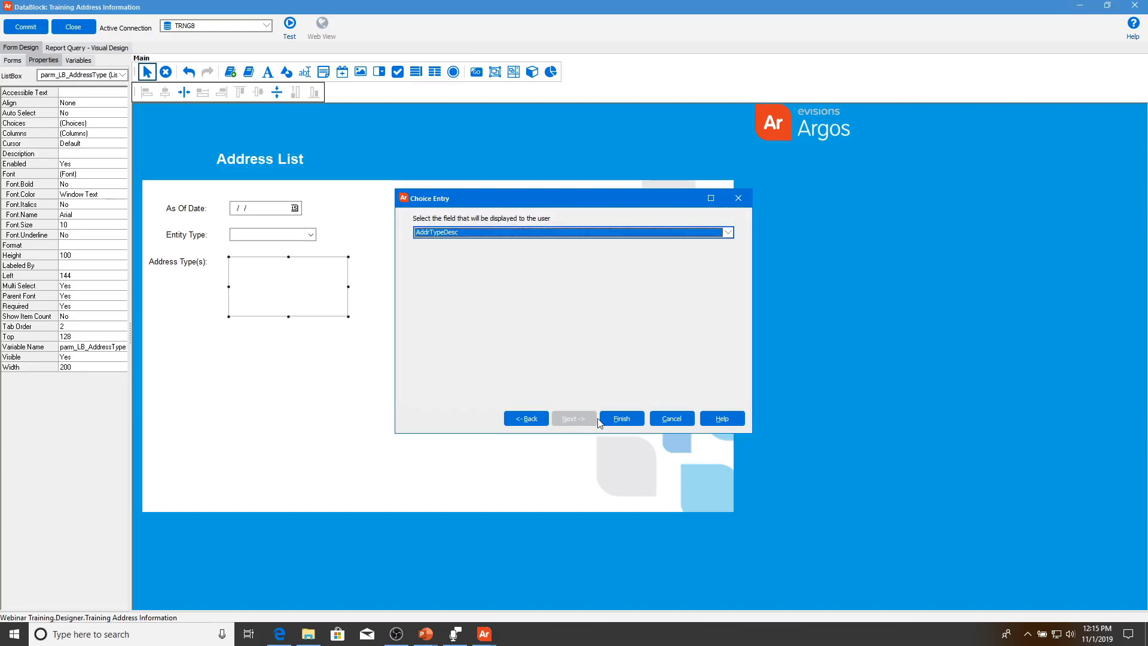
{"action": "left_click", "coordinate": [627, 419]}
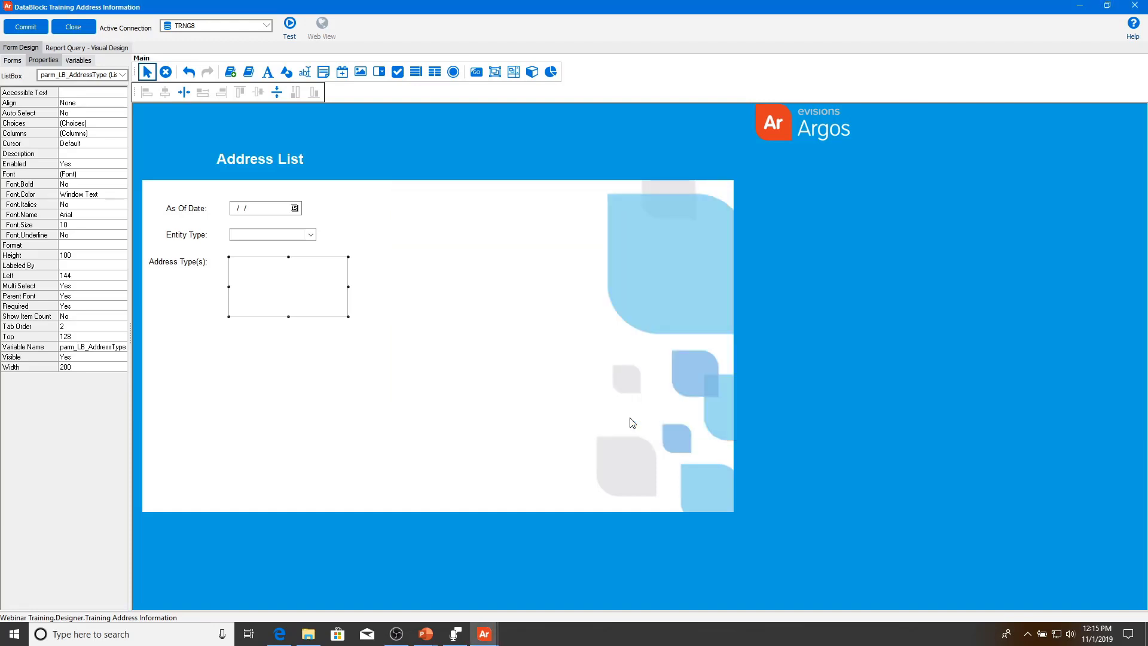
- Commit the changes and check the Address Type(s) list box's choices in a test run of the form
{"action": "left_click", "coordinate": [24, 27]}
{"action": "left_click", "coordinate": [293, 23]}
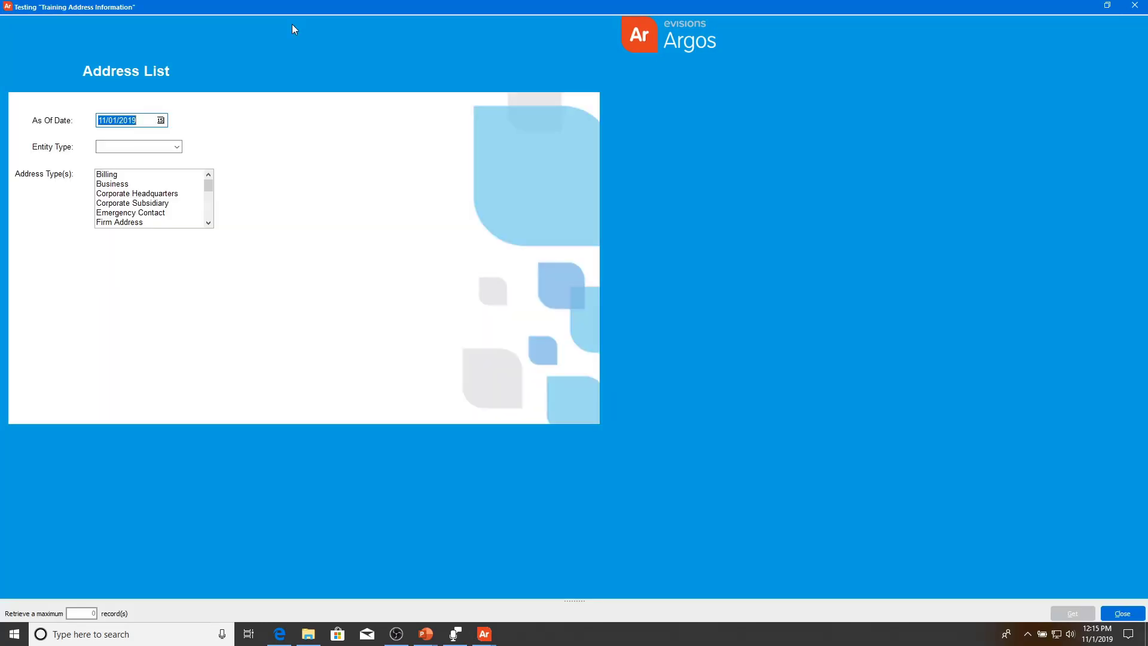
{"action": "left_click", "coordinate": [1122, 614]}
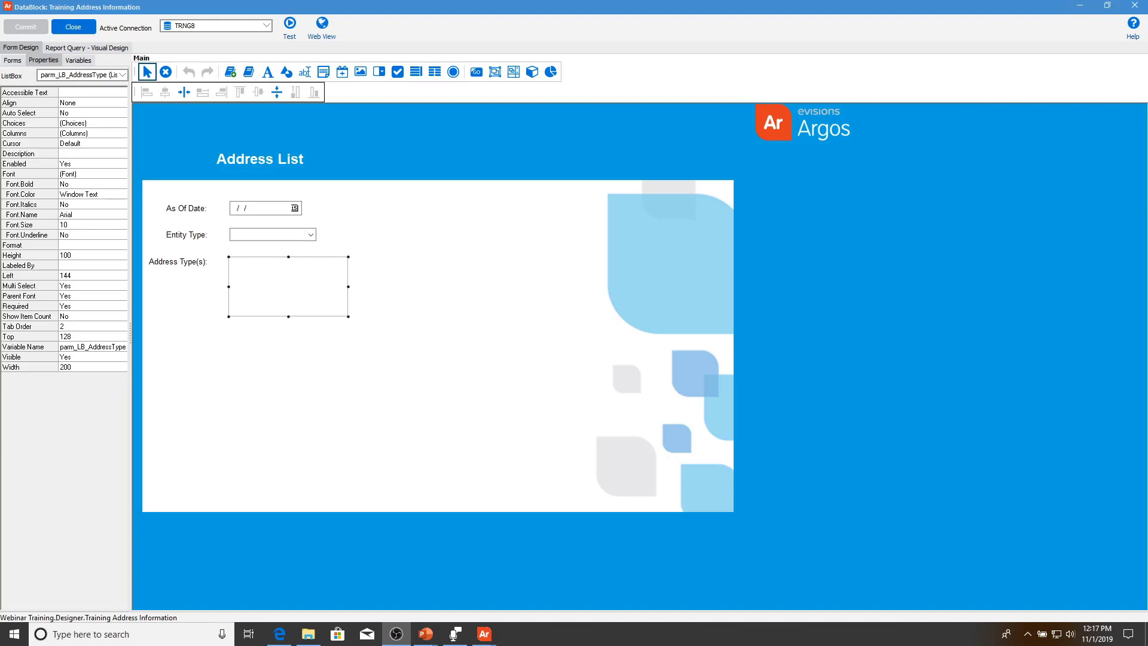
- Add a label with the text "Last Name Search:" on the white panel, to the right of the As Of Date field
{"action": "left_click", "coordinate": [267, 71]}
{"action": "left_click", "coordinate": [495, 211]}
{"action": "left_click_drag", "start_coordinate": [514, 217], "coordinate": [495, 216]}
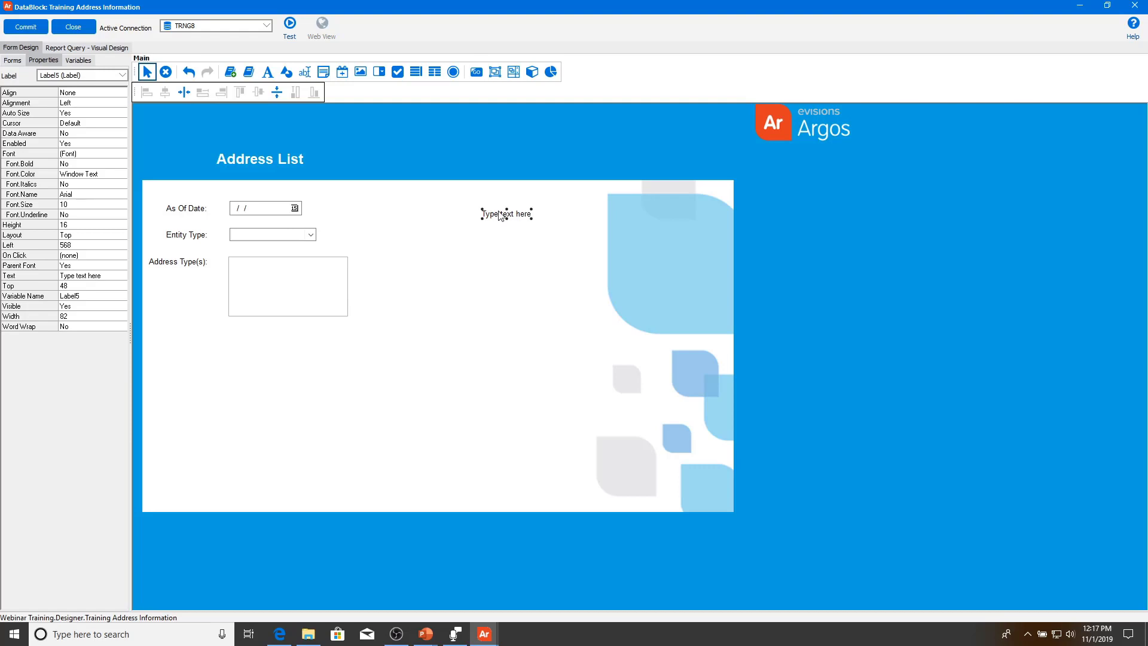
{"action": "double_click", "coordinate": [505, 215]}
{"action": "type", "text": "La"}
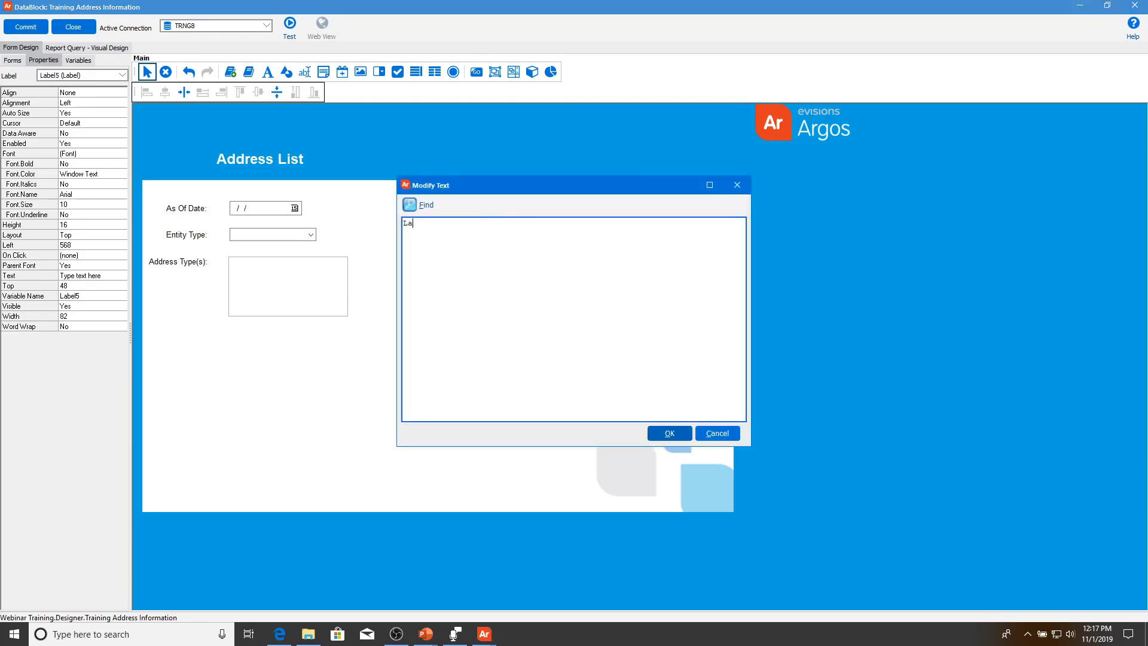
{"action": "type", "text": "st Name Search"}
{"action": "key", "text": "ctrl+Return"}
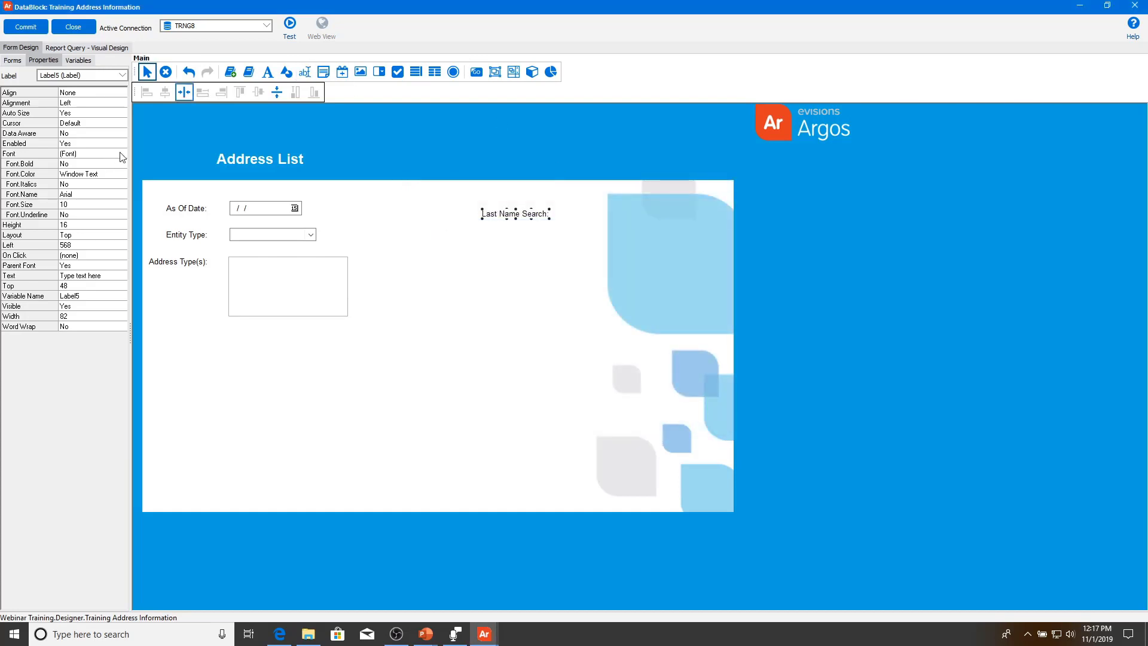
- Align the top edge of the Last Name Search label with the As Of Date label
{"action": "left_click", "coordinate": [179, 208]}
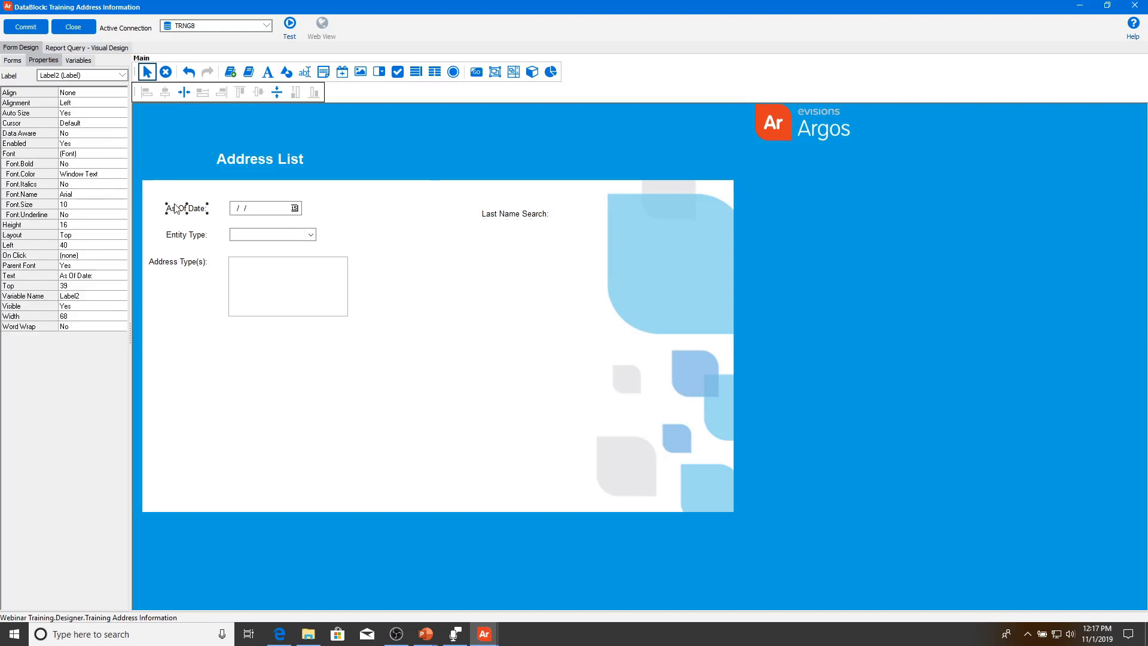
{"action": "left_click", "coordinate": [508, 214], "text": "shift"}
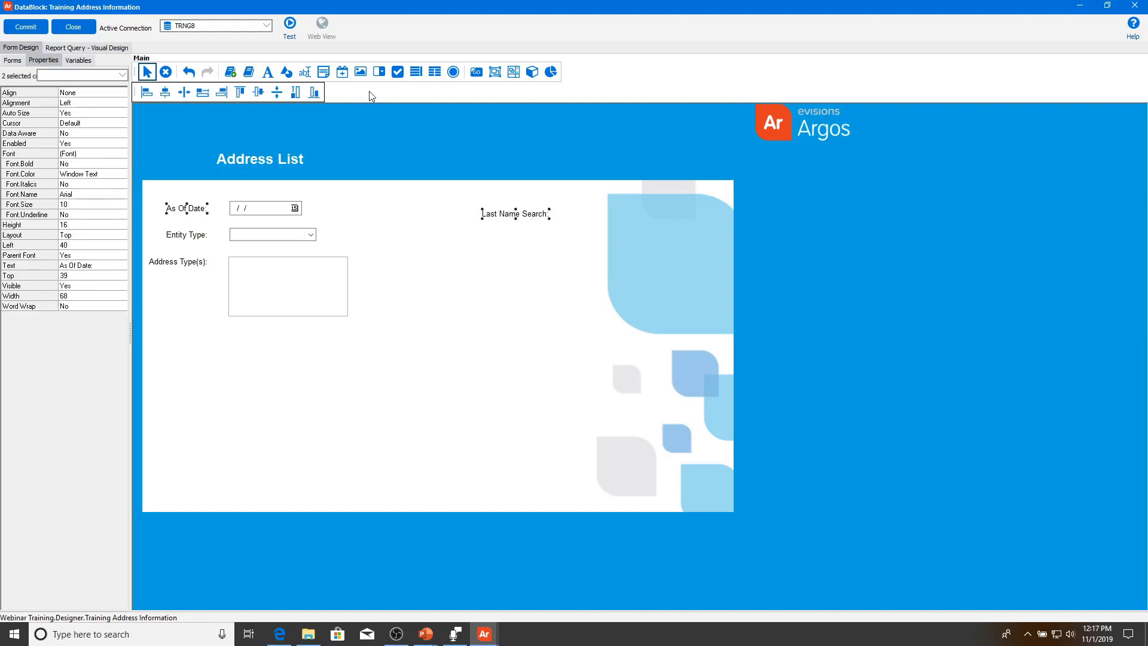
{"action": "left_click", "coordinate": [247, 94]}
{"action": "left_click", "coordinate": [529, 209]}
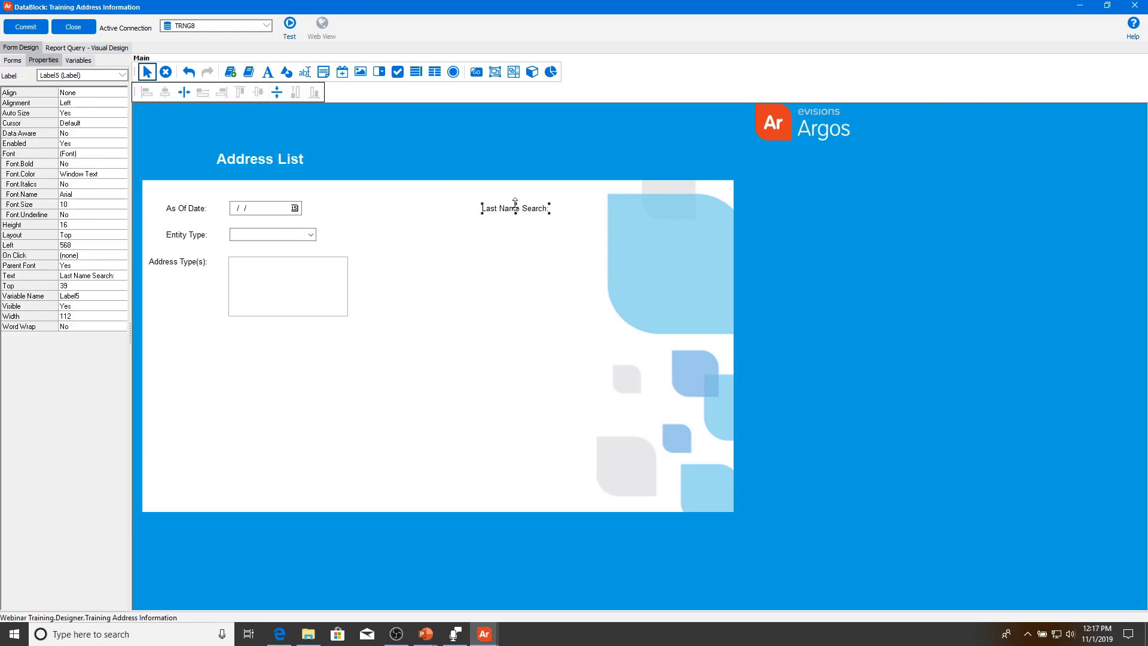
- Add an edit box beside the Last Name Search label and set its variable name to parm_EB_LastName
{"action": "left_click", "coordinate": [305, 71]}
{"action": "left_click", "coordinate": [574, 202]}
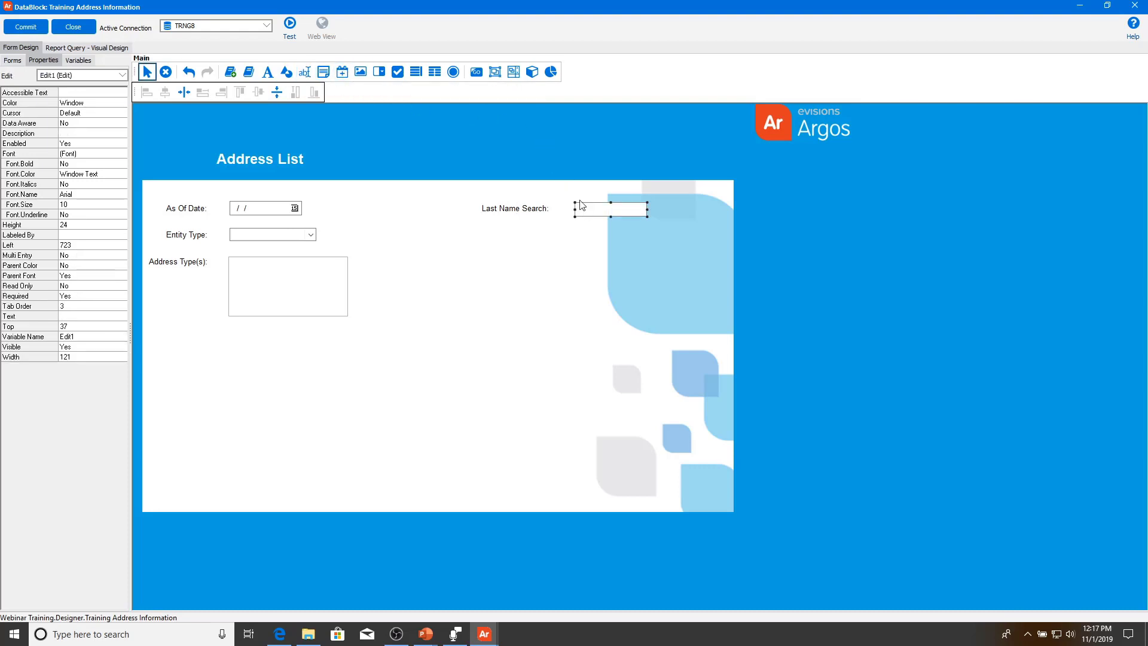
{"action": "left_click", "coordinate": [87, 336]}
{"action": "type", "text": "parm_EB_LastName"}
{"action": "key", "text": "Return"}
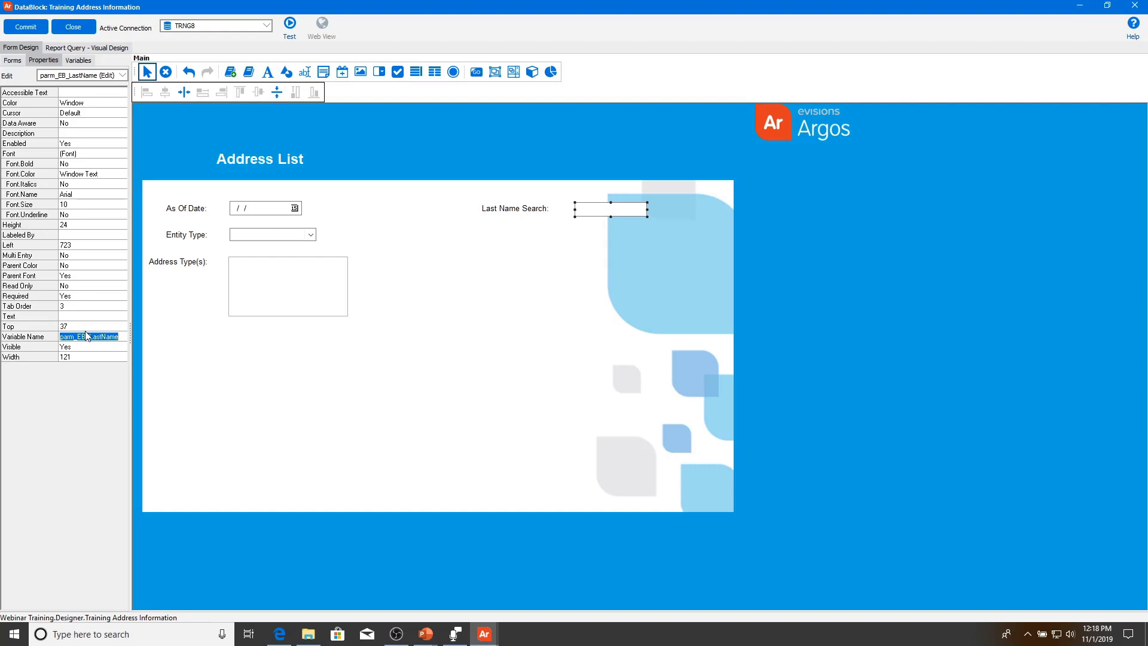
- Make the Last Name Search edit box optional by setting Required to No
{"action": "left_click", "coordinate": [115, 296]}
{"action": "left_click", "coordinate": [123, 296]}
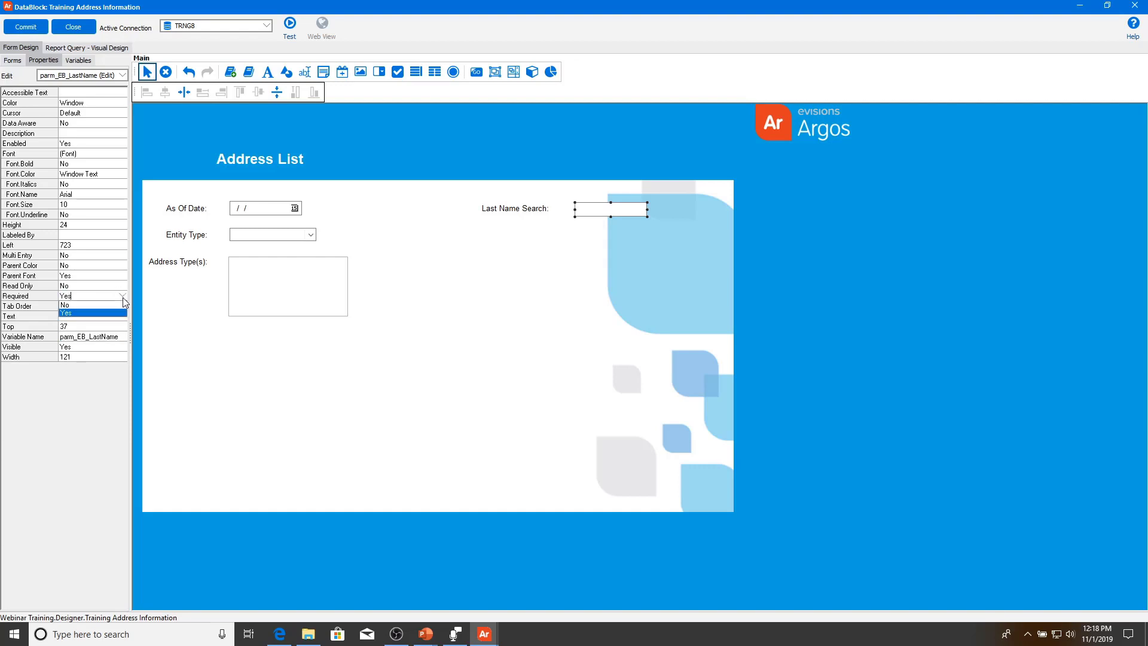
{"action": "left_click", "coordinate": [92, 304]}
- Add a check box about 262 wide below the Last Name Search label and set its variable name to parm_CB_InactiveAddresses
{"action": "left_click", "coordinate": [397, 72]}
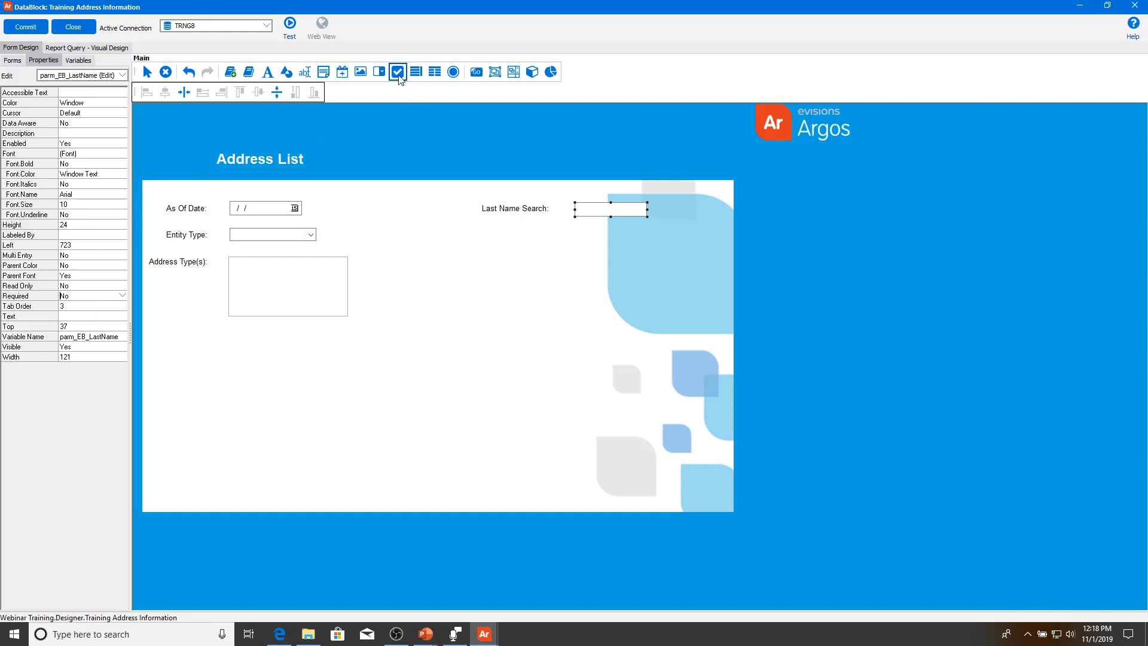
{"action": "left_click_drag", "start_coordinate": [487, 238], "coordinate": [638, 246]}
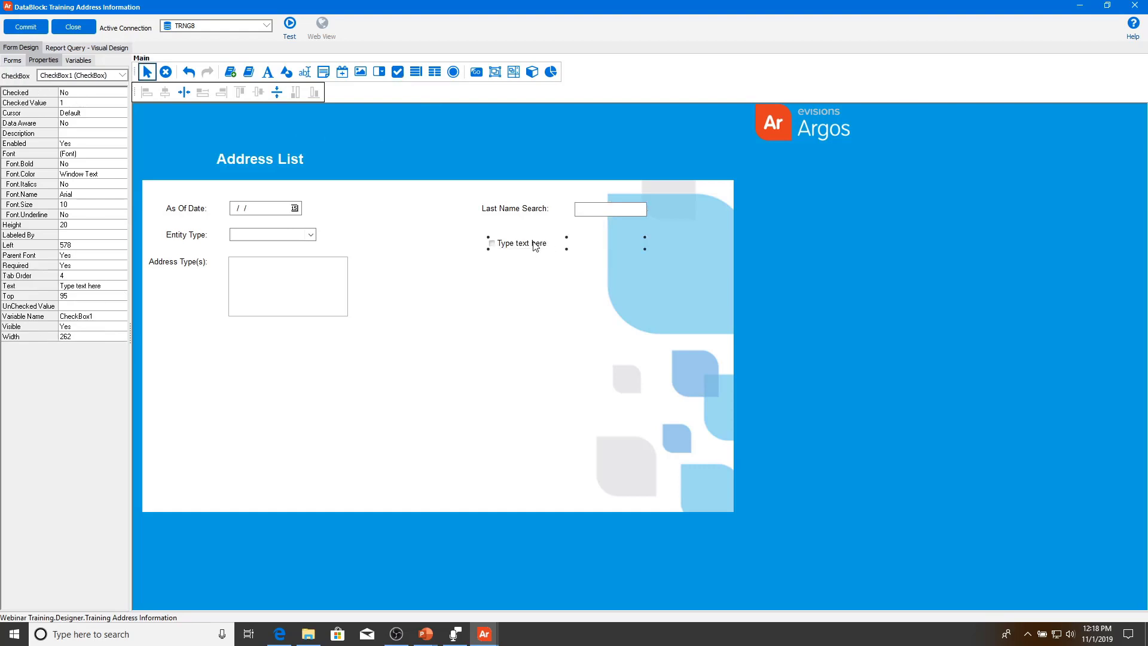
{"action": "left_click_drag", "start_coordinate": [532, 246], "coordinate": [526, 245]}
{"action": "left_click", "coordinate": [101, 316]}
{"action": "type", "text": "parm"}
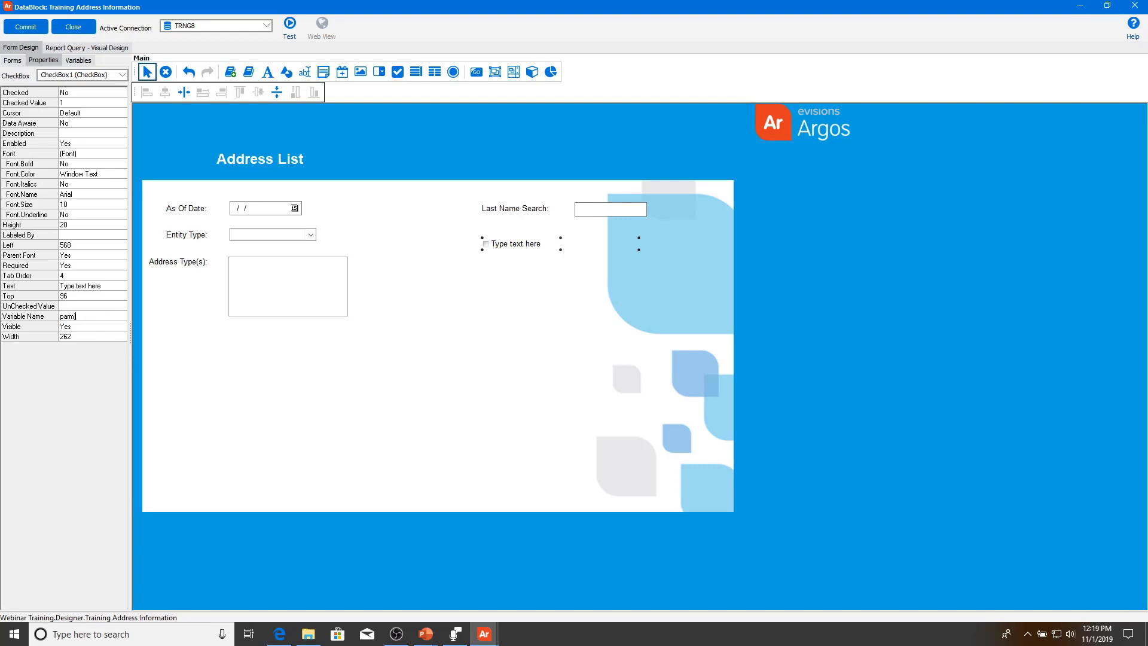
{"action": "type", "text": "_CB_InactiveAddresses"}
{"action": "key", "text": "Return"}
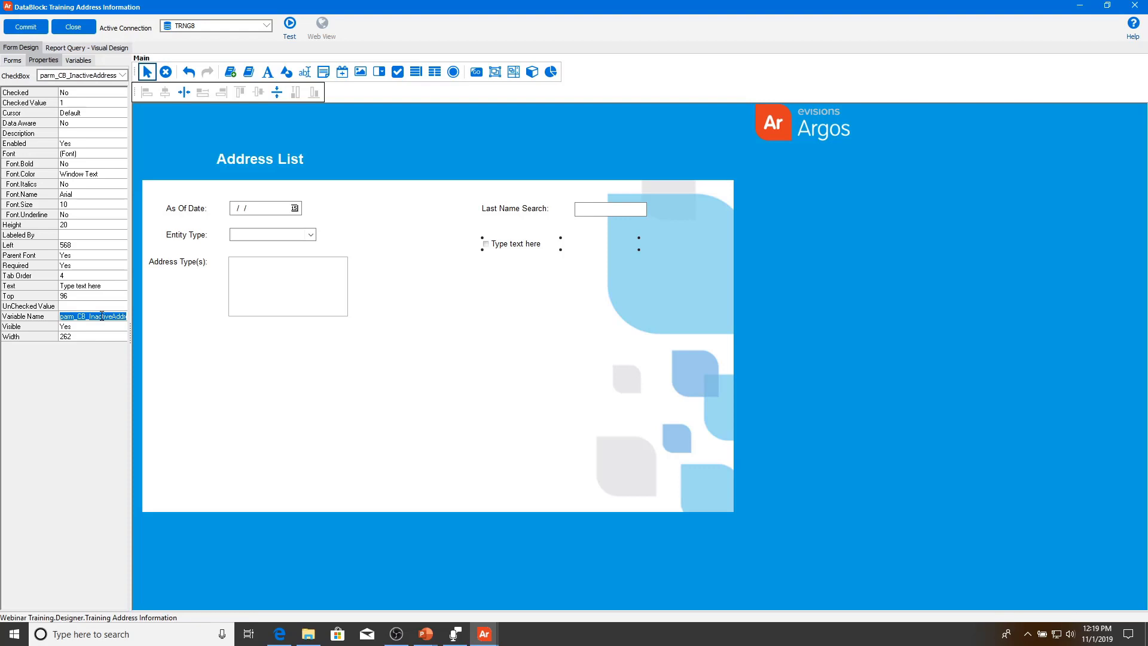
- Set the check box text to "Include Inactive Addresses" and its checked value to Y
{"action": "left_click", "coordinate": [102, 287]}
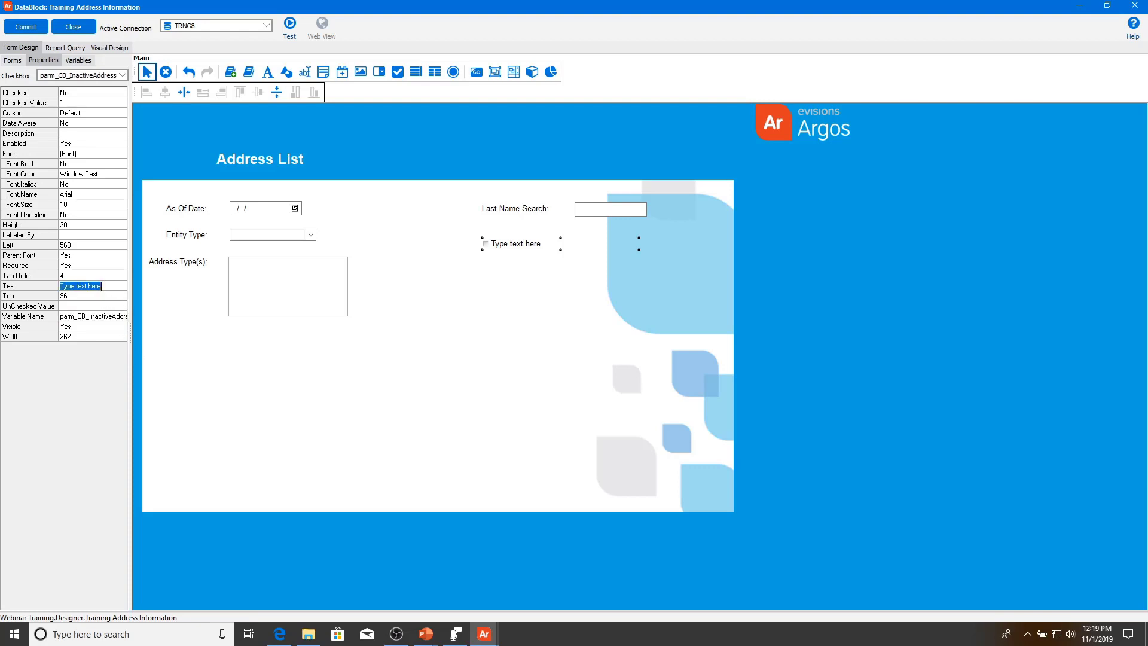
{"action": "type", "text": "Include In"}
{"action": "type", "text": "active Addr"}
{"action": "type", "text": "esses"}
{"action": "key", "text": "Return"}
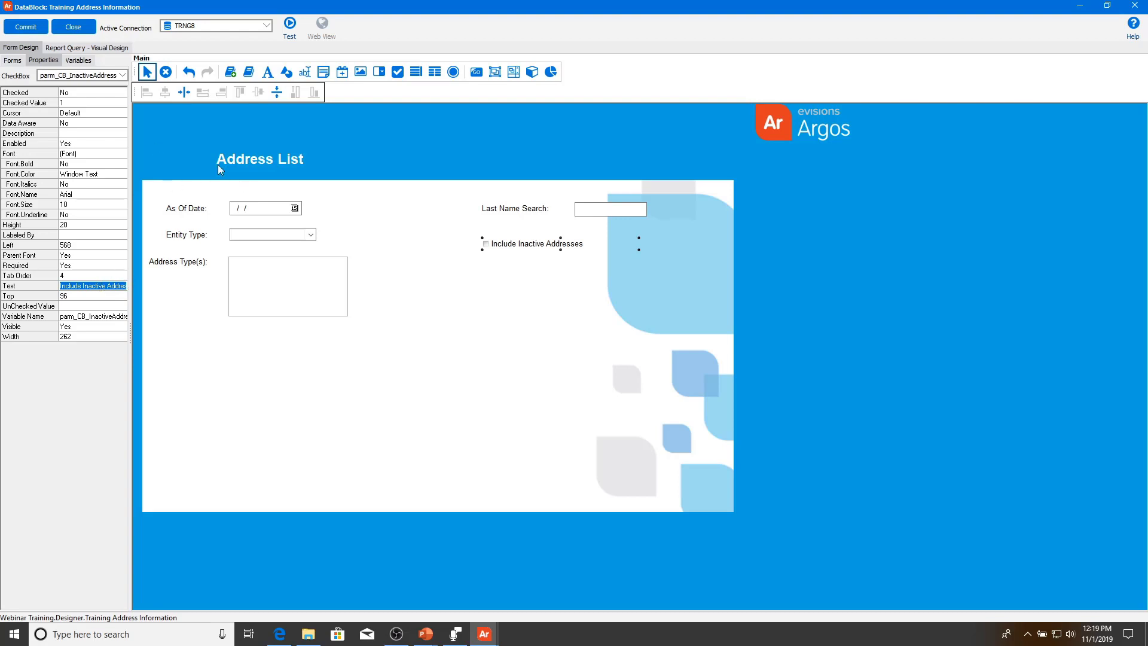
{"action": "left_click", "coordinate": [69, 102]}
{"action": "type", "text": "Y"}
- Add a label with the text "Comment" below the Include Inactive Addresses check box
{"action": "left_click", "coordinate": [267, 73]}
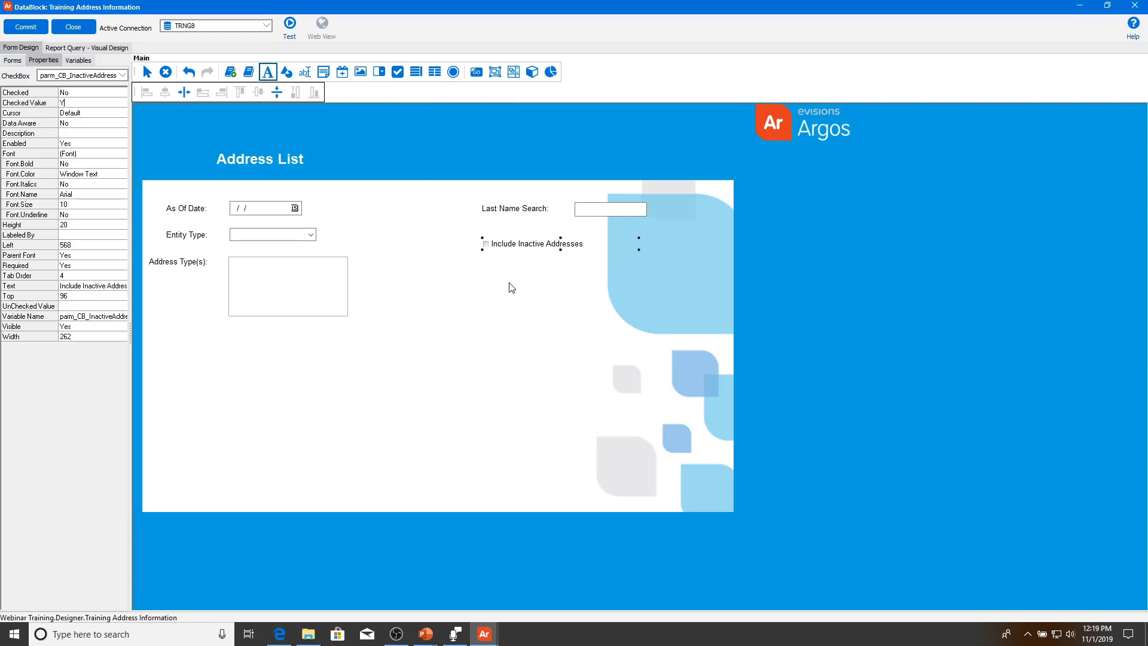
{"action": "left_click", "coordinate": [486, 273]}
{"action": "mouse_move", "coordinate": [500, 278]}
{"action": "left_mouse_down"}
{"action": "mouse_move", "coordinate": [519, 272]}
{"action": "mouse_move", "coordinate": [498, 269]}
{"action": "left_mouse_up"}
{"action": "double_click", "coordinate": [498, 271]}
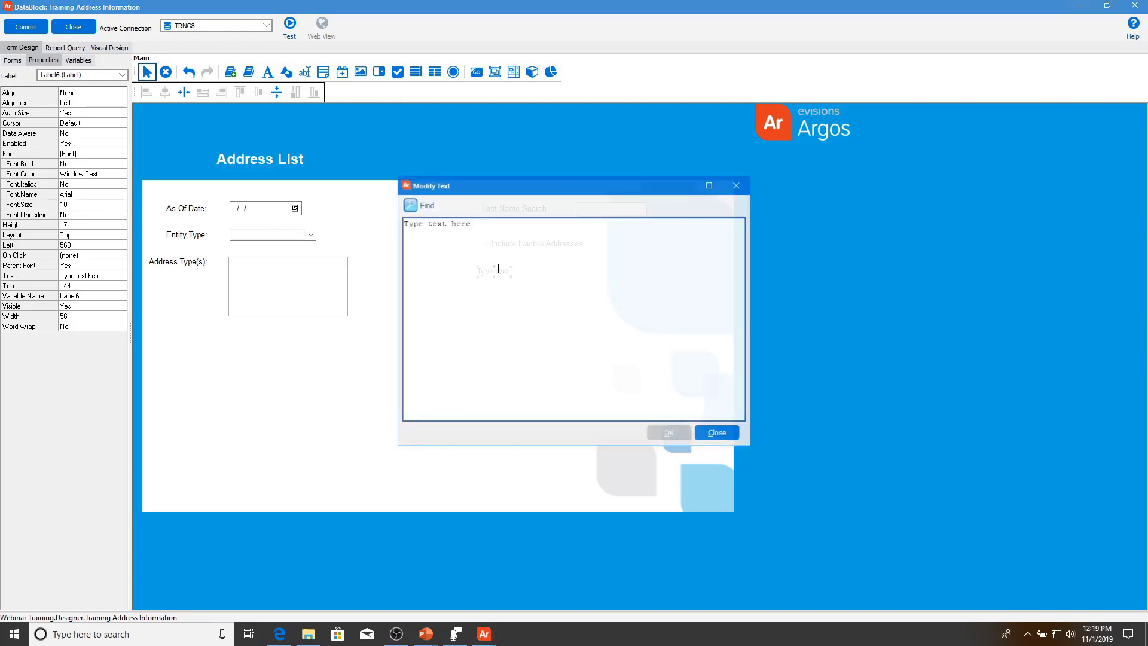
{"action": "key", "text": "ctrl+a"}
{"action": "type", "text": "Comment"}
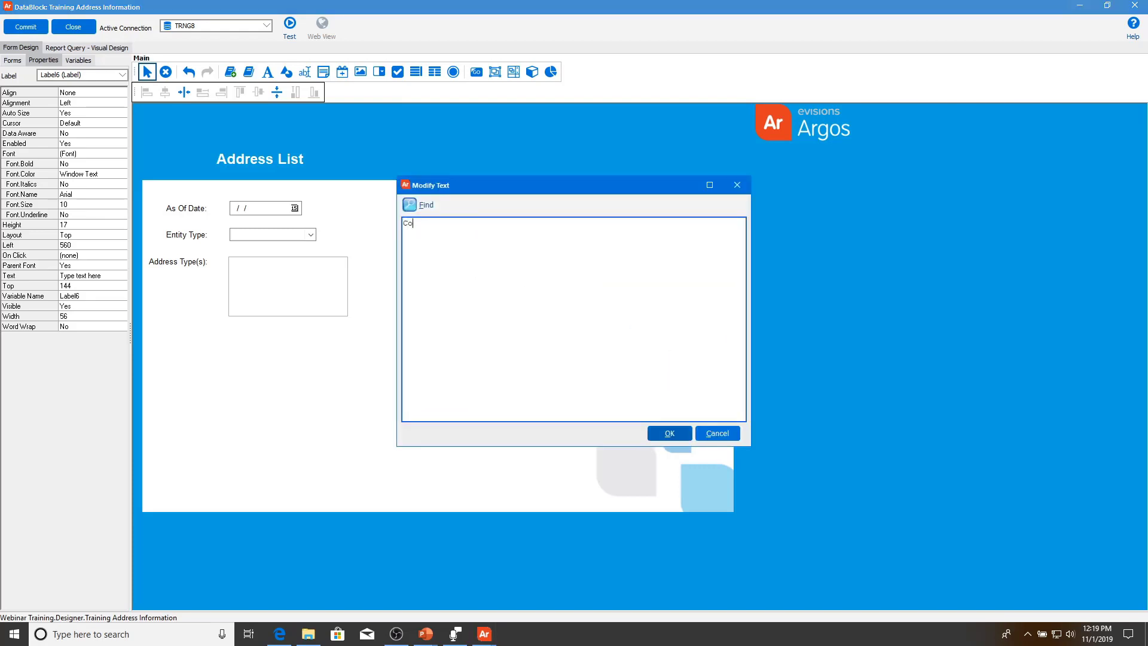
{"action": "key", "text": "ctrl+Return"}
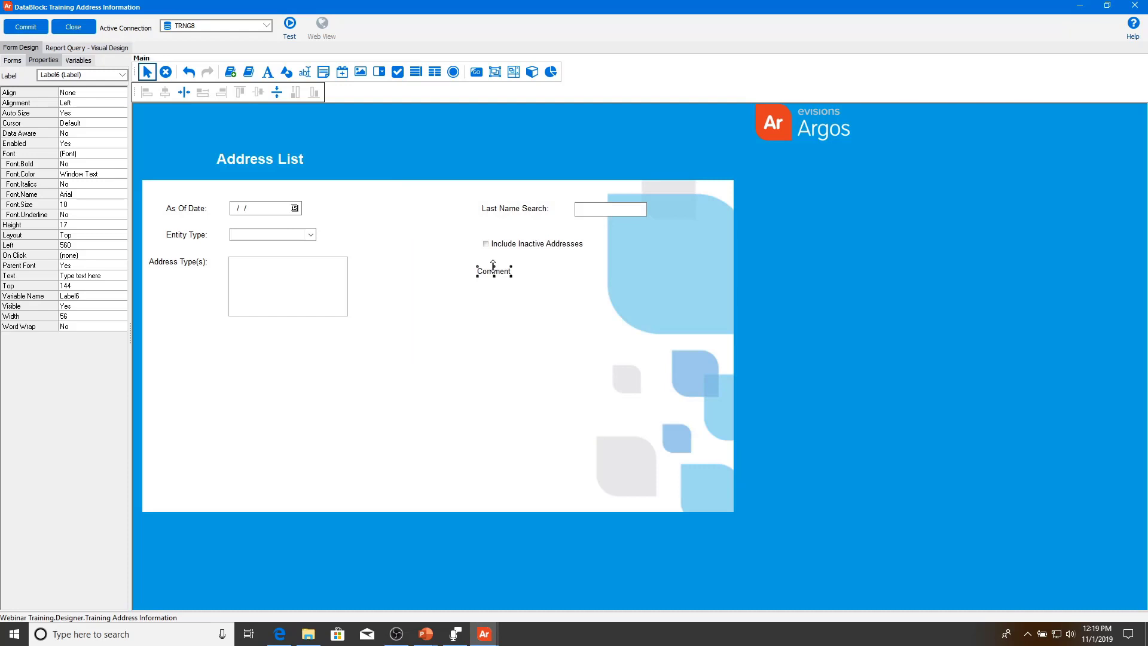
- Align the left edge of the Comment label with the Last Name Search label
{"action": "left_click", "coordinate": [492, 214]}
{"action": "left_click", "coordinate": [506, 274], "text": "shift"}
{"action": "left_click", "coordinate": [147, 92]}
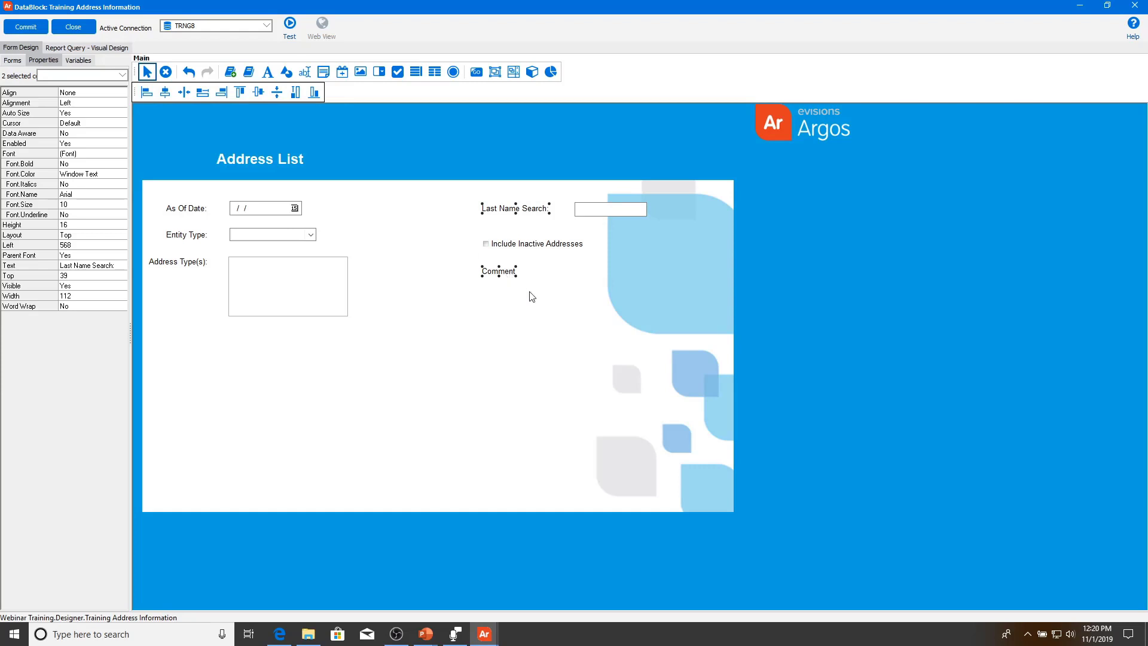
{"action": "left_click", "coordinate": [519, 285]}
{"action": "left_click", "coordinate": [507, 274]}
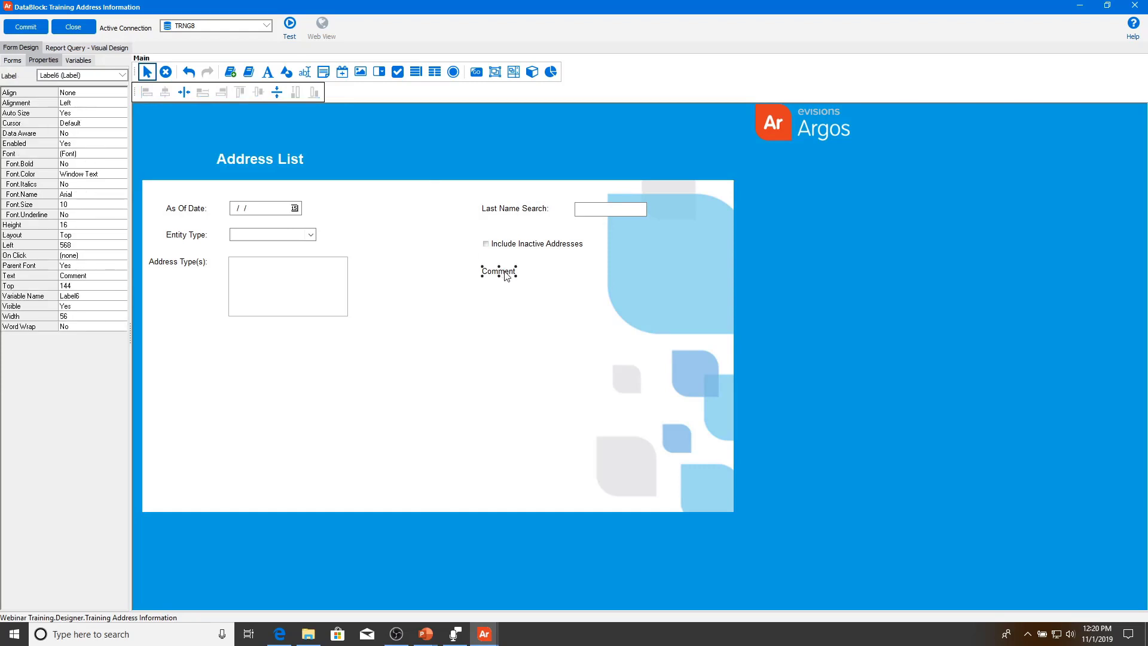
- Place a memo box about 185 wide and 89 high directly to the right of the Comment label
{"action": "left_click", "coordinate": [324, 72]}
{"action": "left_click", "coordinate": [542, 270]}
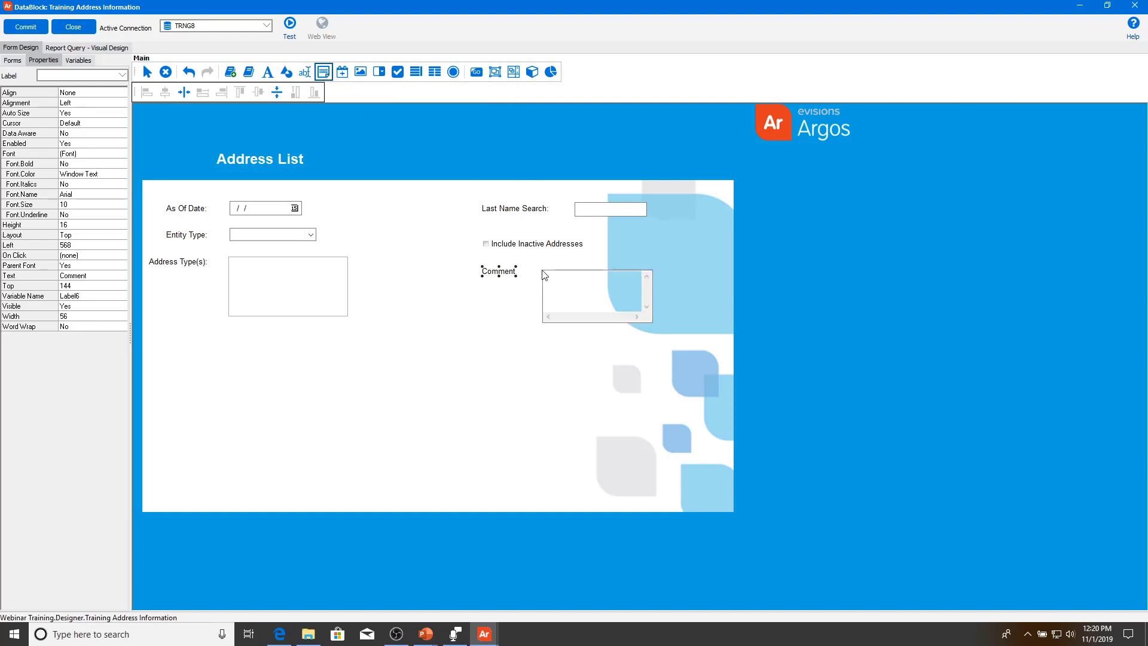
{"action": "left_click_drag", "start_coordinate": [554, 281], "coordinate": [542, 277]}
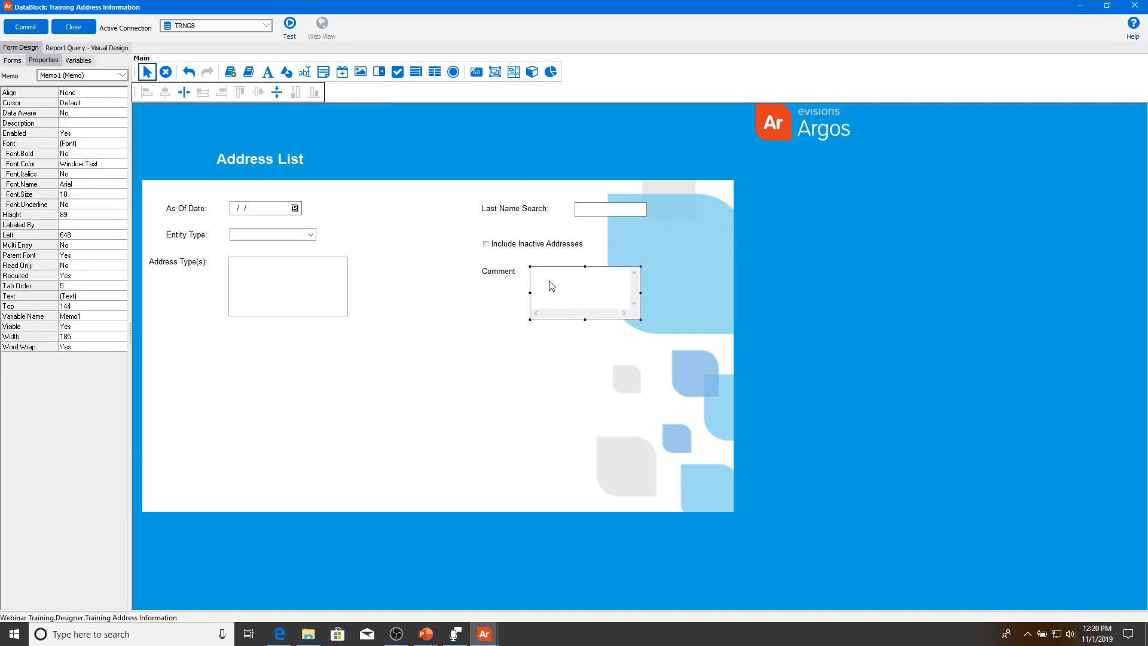
- Set the memo box's variable name to parm_MB_Comment
{"action": "left_click", "coordinate": [110, 316]}
{"action": "type", "text": "parm"}
{"action": "type", "text": "_MB_Memo"}
{"action": "key", "text": "BackSpace"}
{"action": "key", "text": "BackSpace"}
{"action": "key", "text": "BackSpace"}
{"action": "key", "text": "BackSpace"}
{"action": "type", "text": "Comment"}
{"action": "key", "text": "Return"}
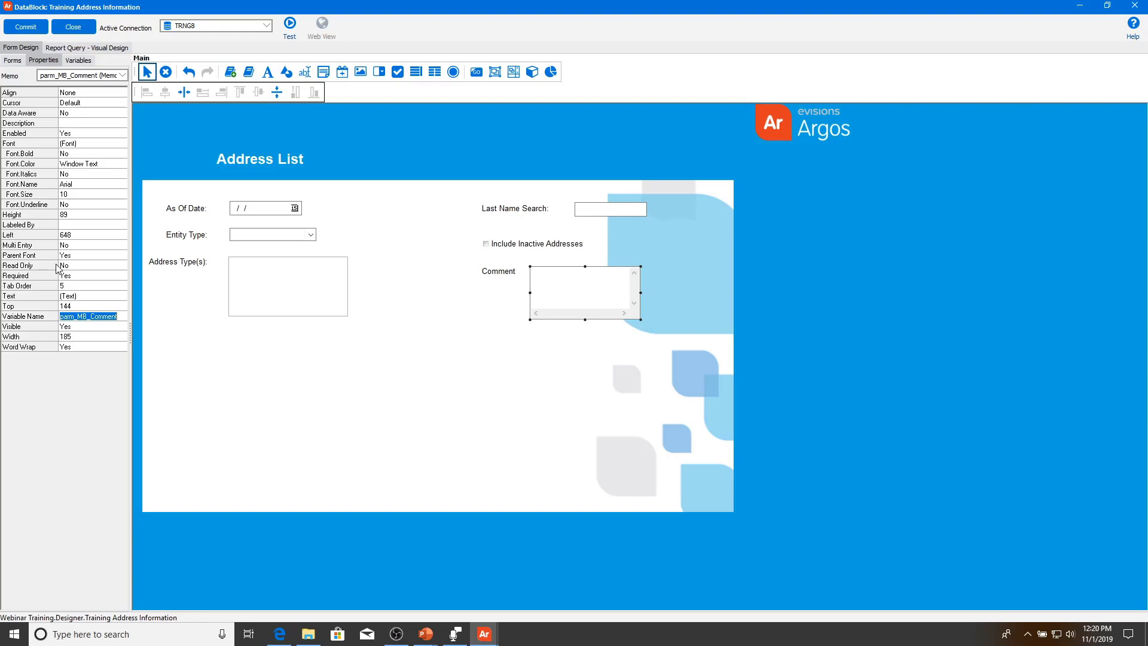
- Open the visual design of the report query and add the SPRIDEN table from the SATURN schema
{"action": "left_click", "coordinate": [82, 48]}
{"action": "key", "text": "alt+Tab"}
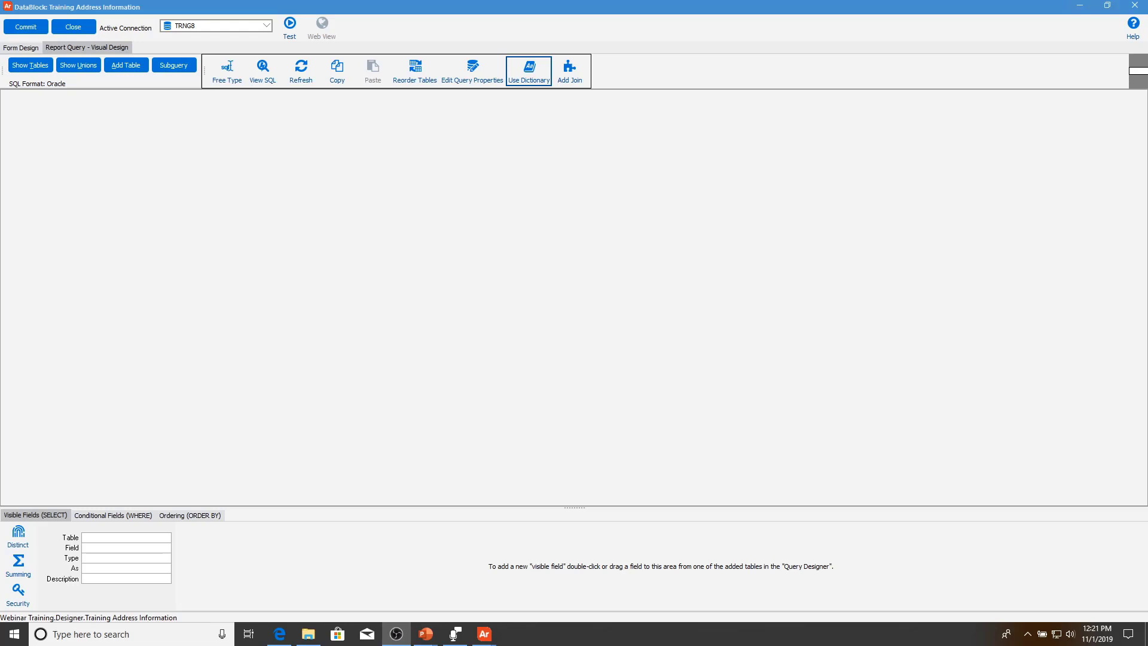
{"action": "left_click", "coordinate": [131, 70]}
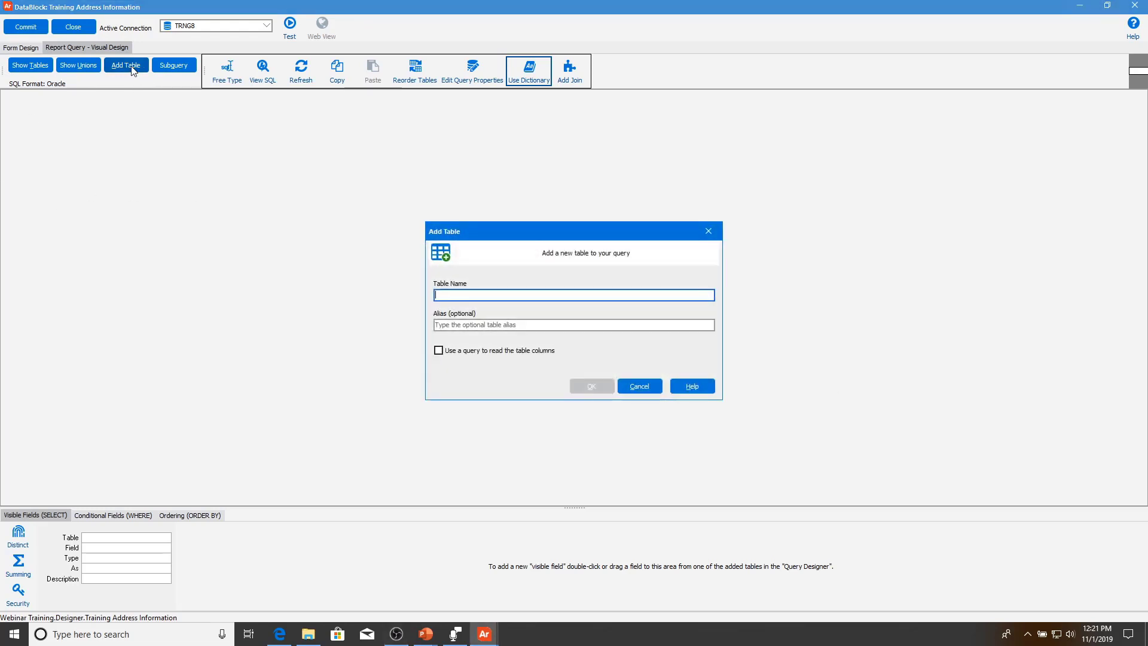
{"action": "type", "text": "spriden"}
{"action": "key", "text": "Return"}
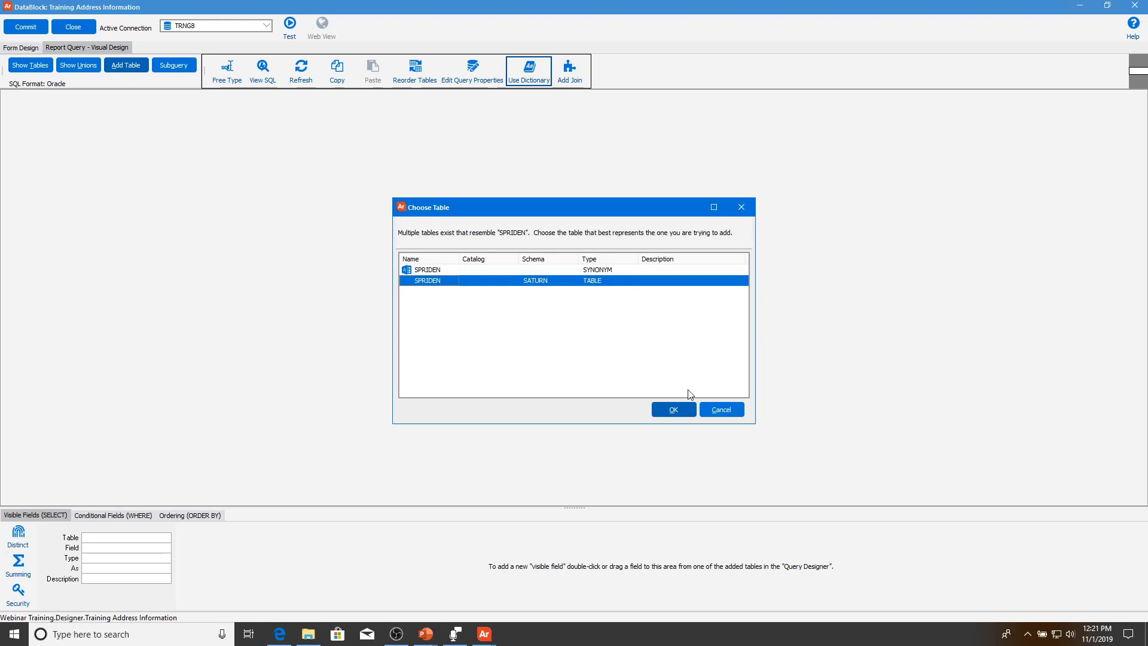
{"action": "left_click", "coordinate": [674, 410]}
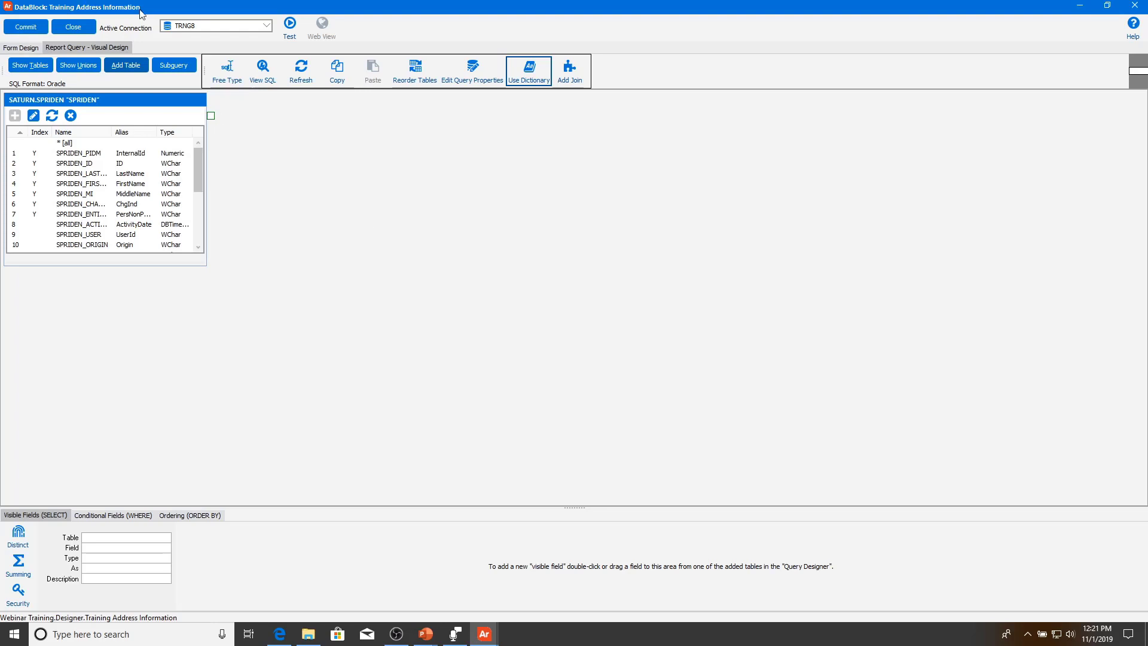
- Add the SPRADDR table from the SATURN schema to the query and place it to the right of SPRIDEN
{"action": "left_click", "coordinate": [125, 65]}
{"action": "type", "text": "spraddr"}
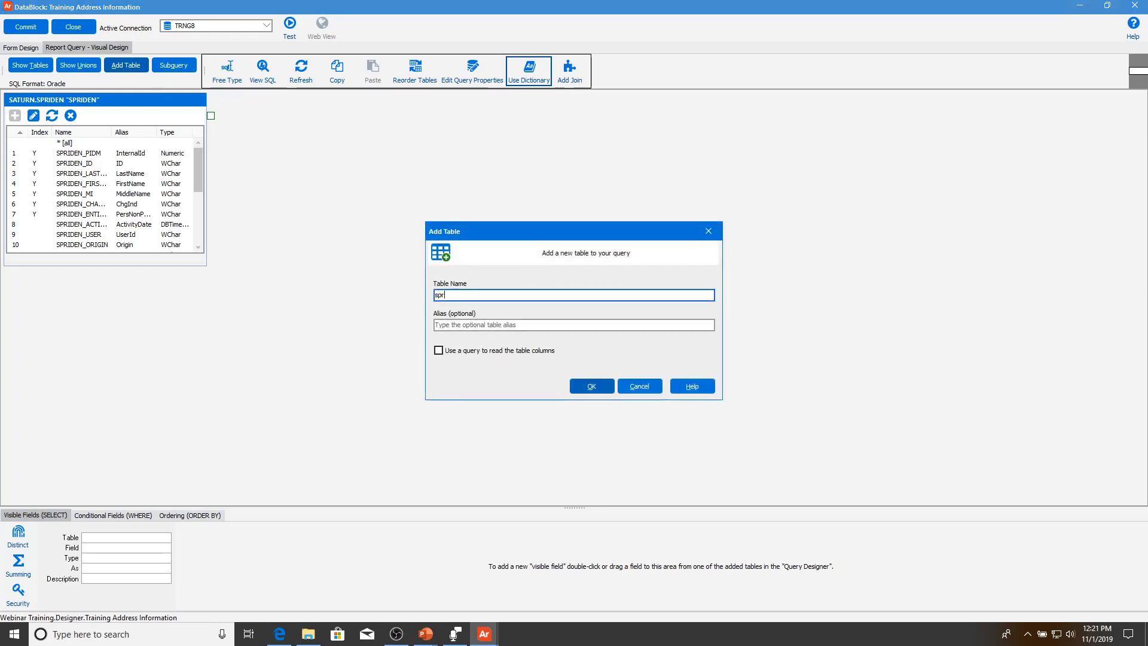
{"action": "key", "text": "Return"}
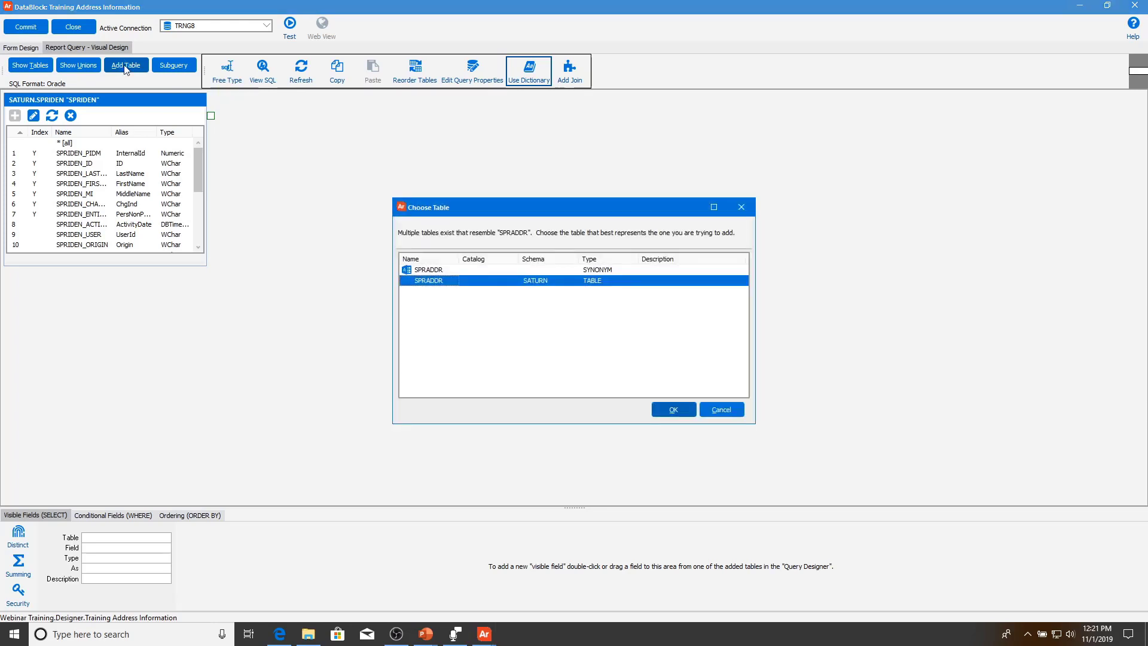
{"action": "key", "text": "Return"}
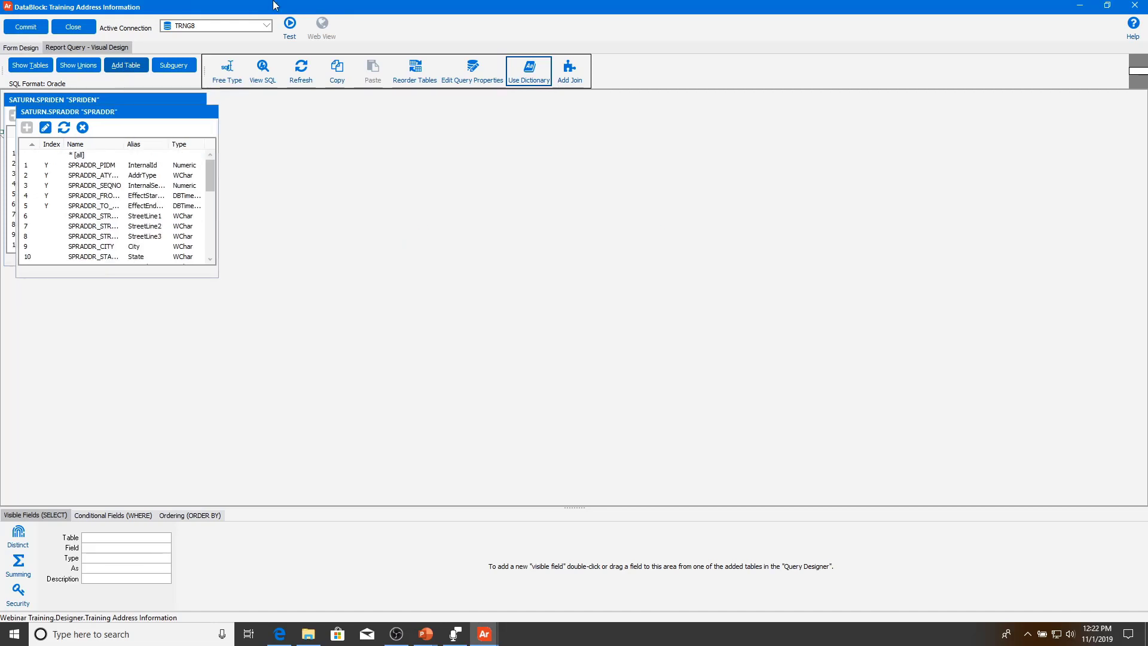
{"action": "left_click_drag", "start_coordinate": [157, 121], "coordinate": [428, 107]}
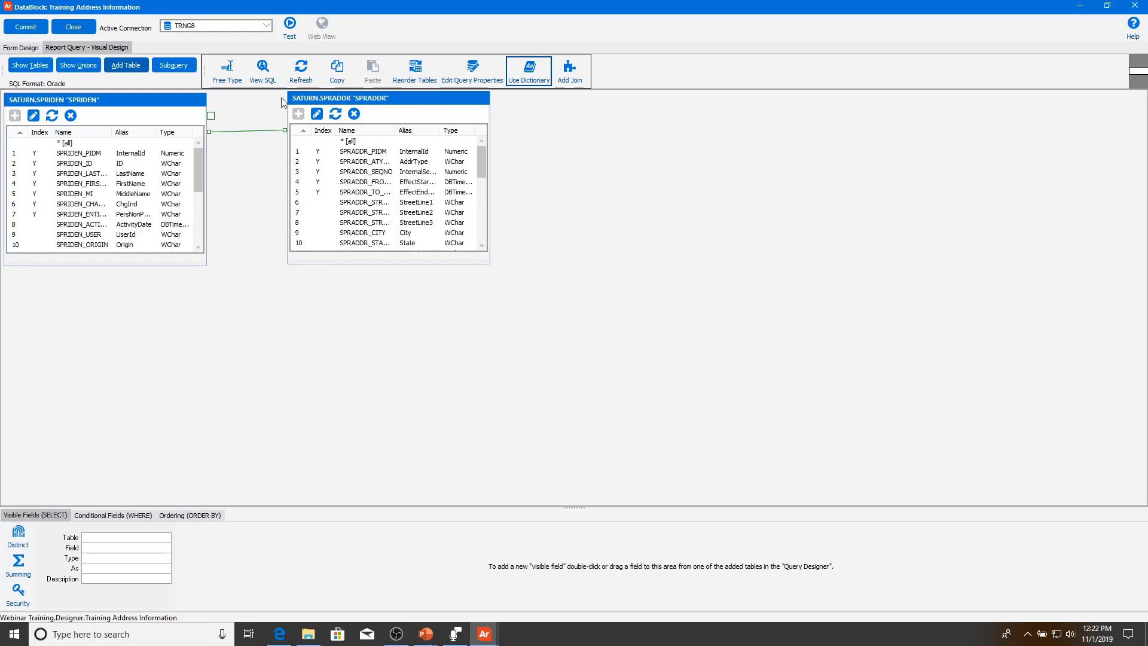
- Examine the suggested join between SPRADDR and SPRIDEN and the SQL of the query
{"action": "double_click", "coordinate": [244, 131]}
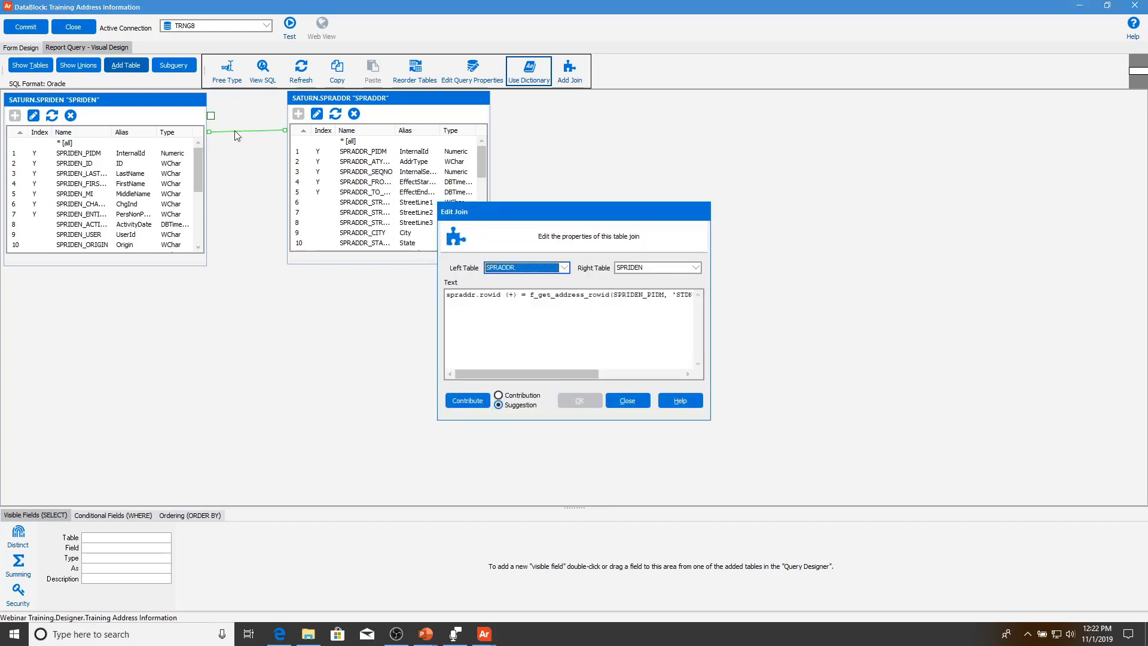
{"action": "left_click", "coordinate": [628, 401]}
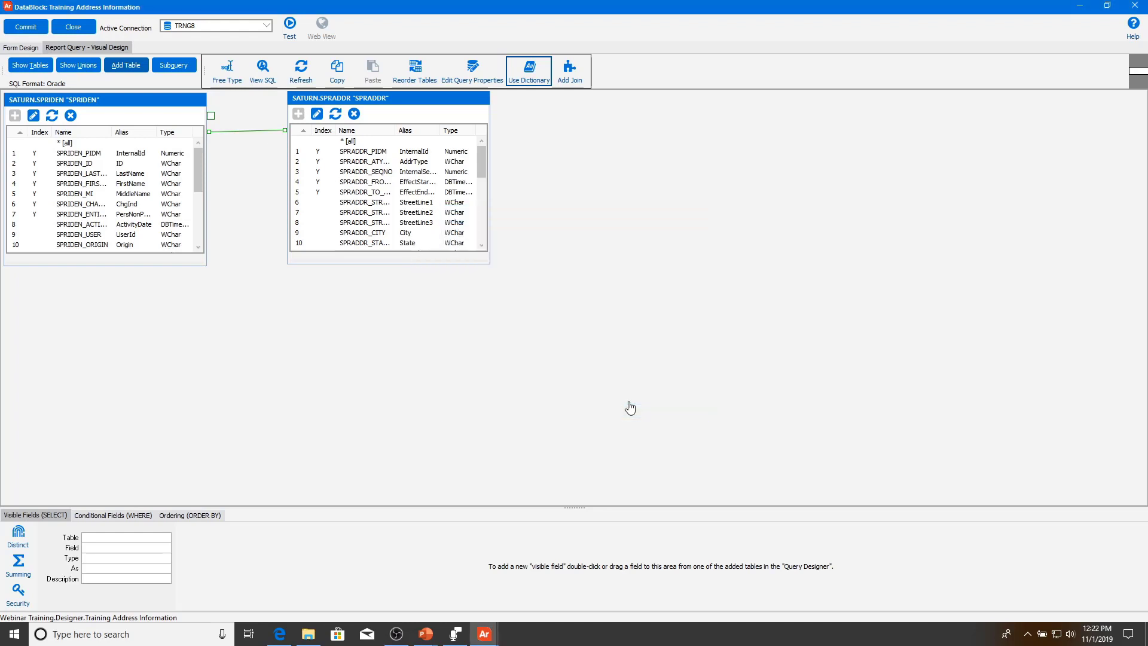
{"action": "left_click", "coordinate": [274, 74]}
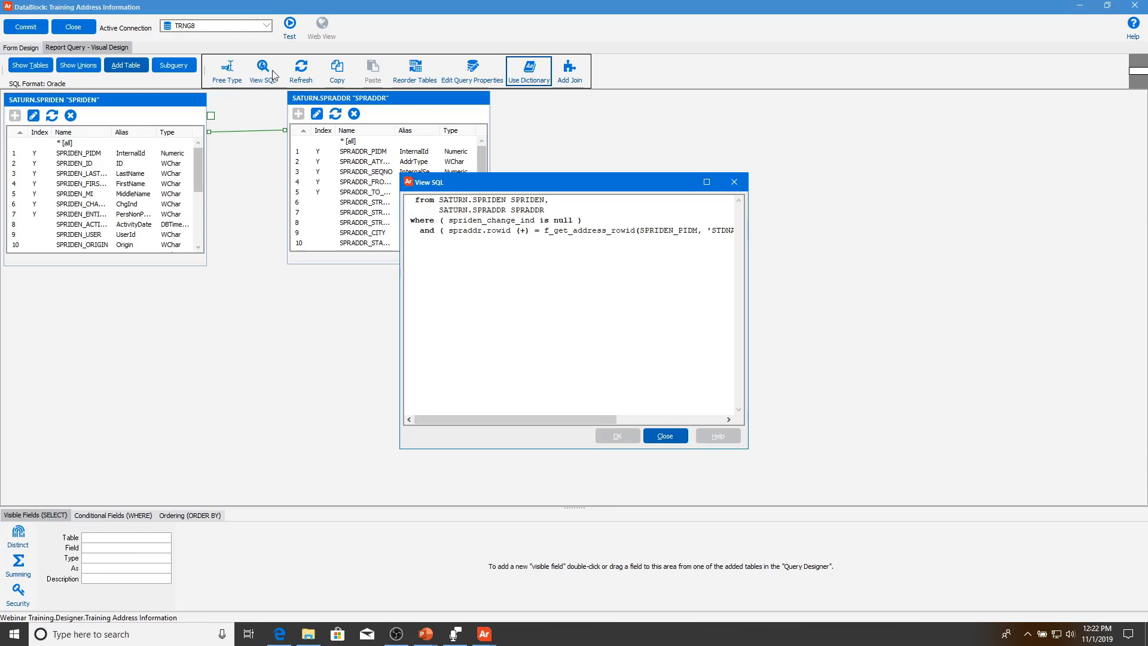
{"action": "left_click", "coordinate": [661, 441]}
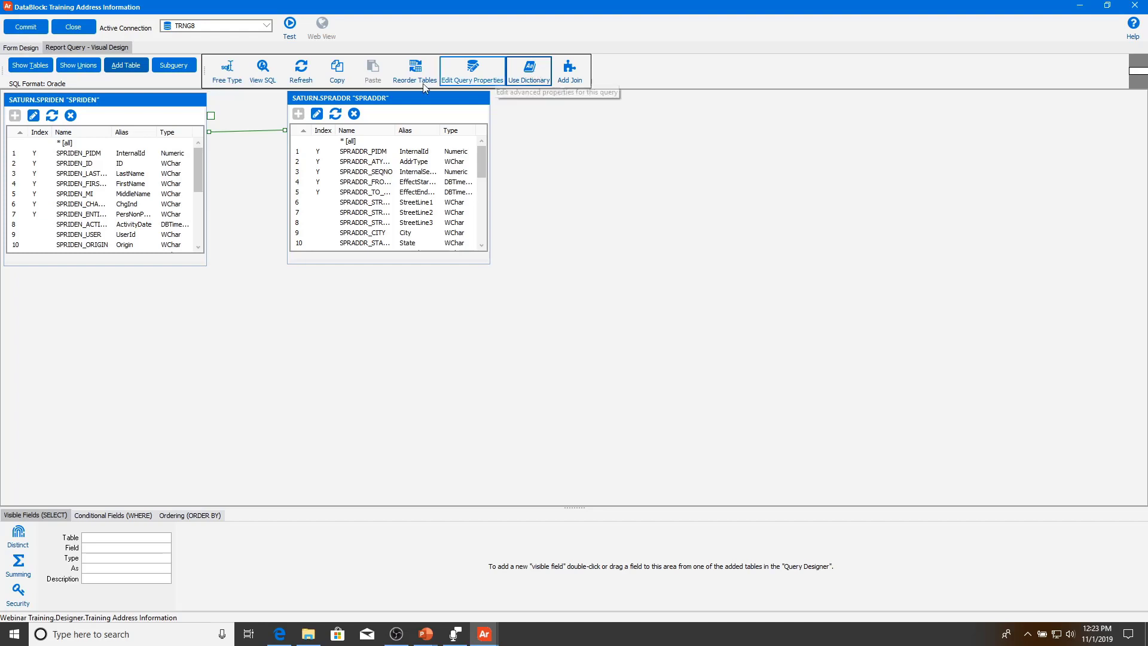
- Replace the suggested join between the two tables with a join from SPRIDEN_PIDM to SPRADDR_PIDM
{"action": "right_click", "coordinate": [245, 141]}
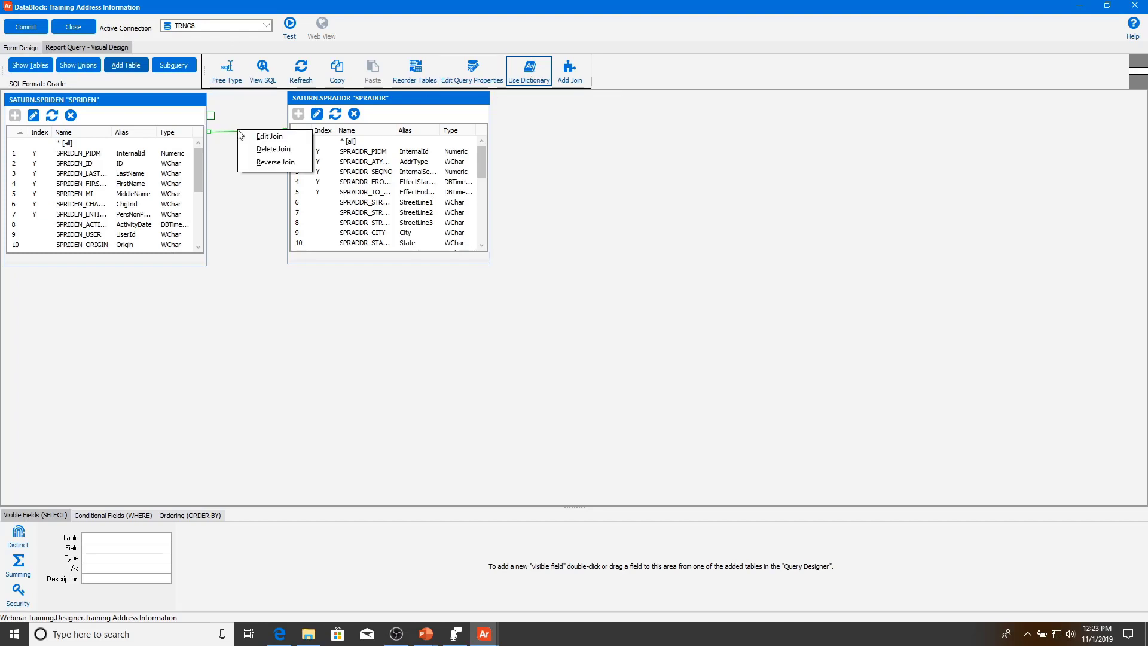
{"action": "left_click", "coordinate": [257, 148]}
{"action": "left_click", "coordinate": [91, 154]}
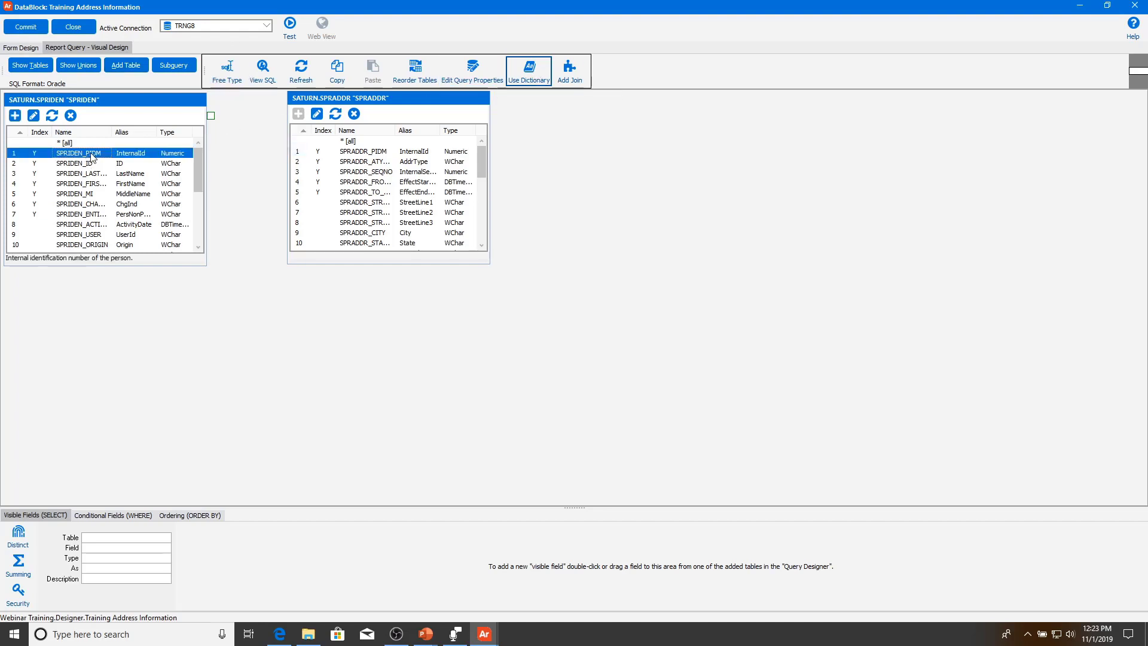
{"action": "left_click_drag", "start_coordinate": [91, 157], "coordinate": [363, 151]}
- Review the properties of the new PIDM join and the condition attached to the SPRIDEN table alone
{"action": "double_click", "coordinate": [252, 156]}
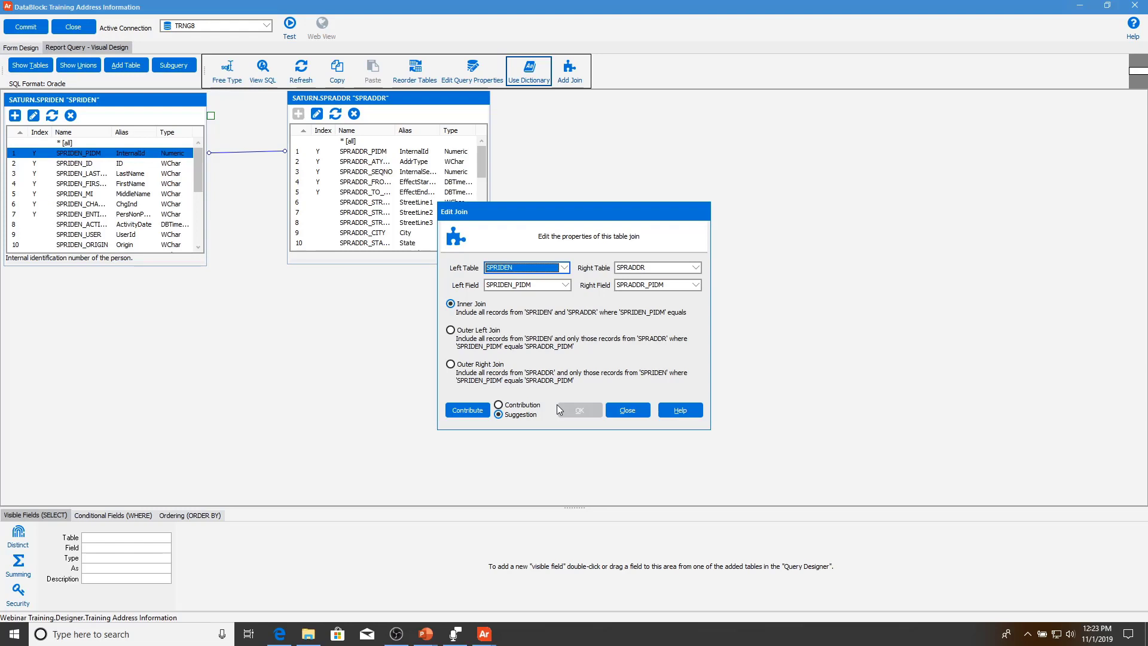
{"action": "left_click", "coordinate": [622, 412]}
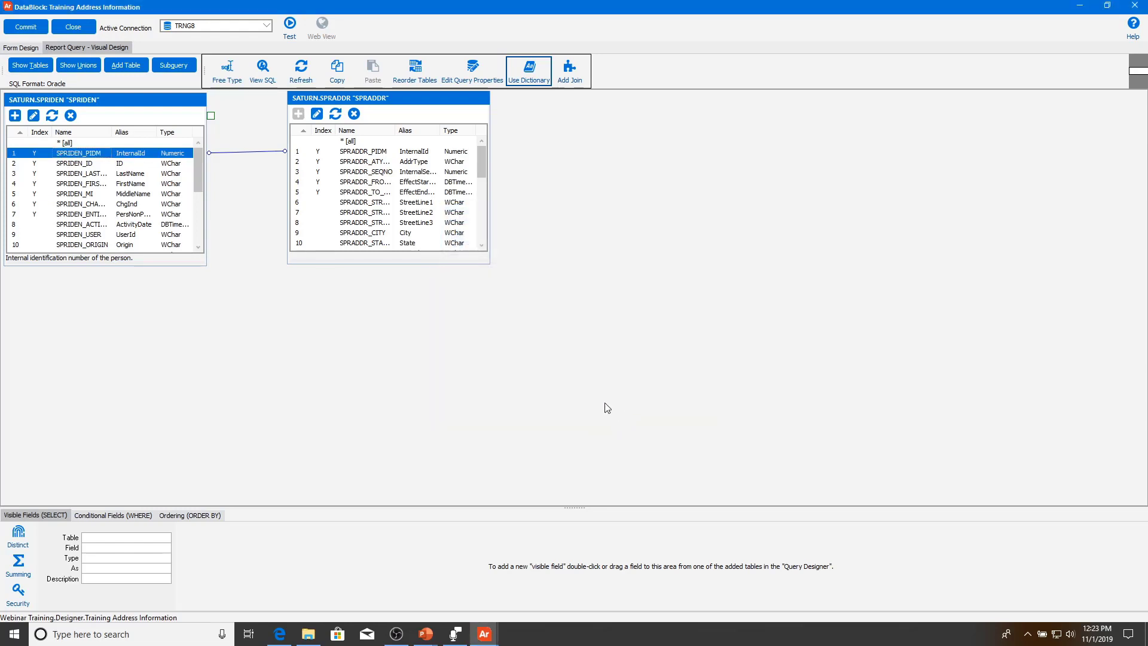
{"action": "left_click", "coordinate": [211, 118]}
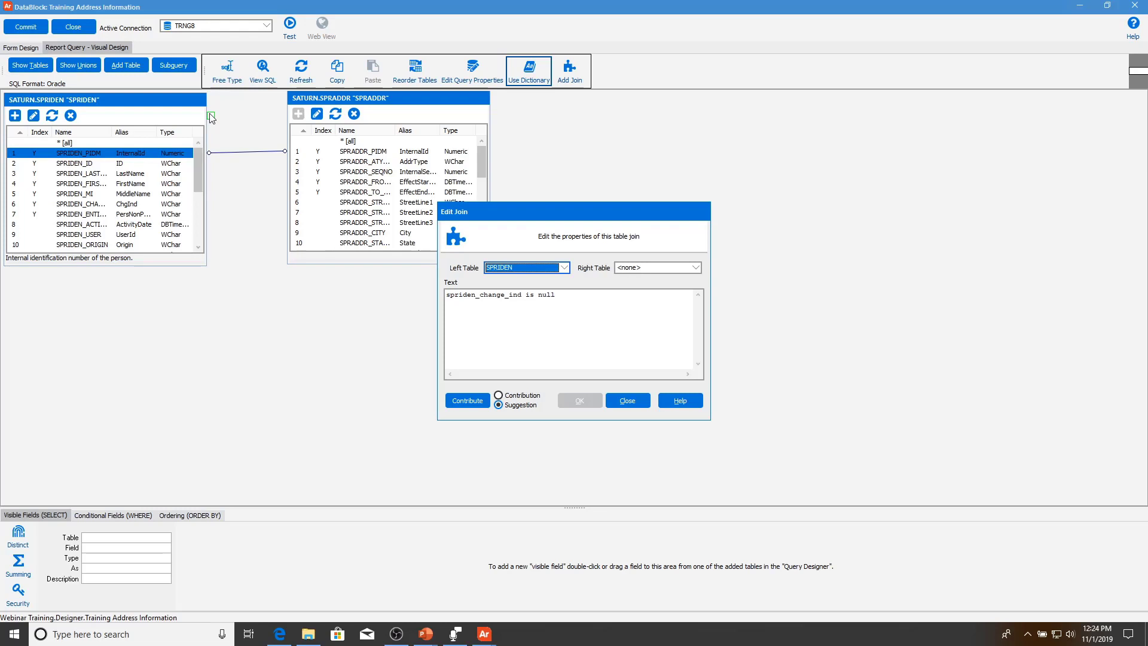
{"action": "left_click", "coordinate": [627, 400]}
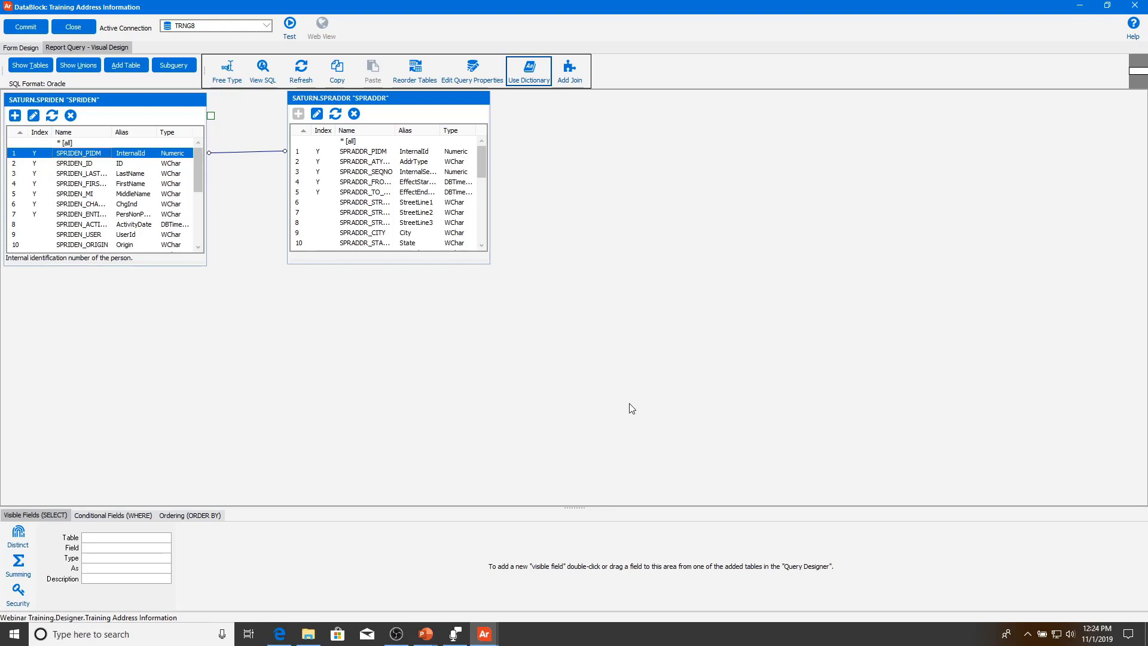
- Add SPRIDEN_ID, SPRIDEN_LAST_NAME, SPRIDEN_FIRST_NAME and SPRIDEN_ENTITY_IND to the visible fields of the query
{"action": "double_click", "coordinate": [98, 163]}
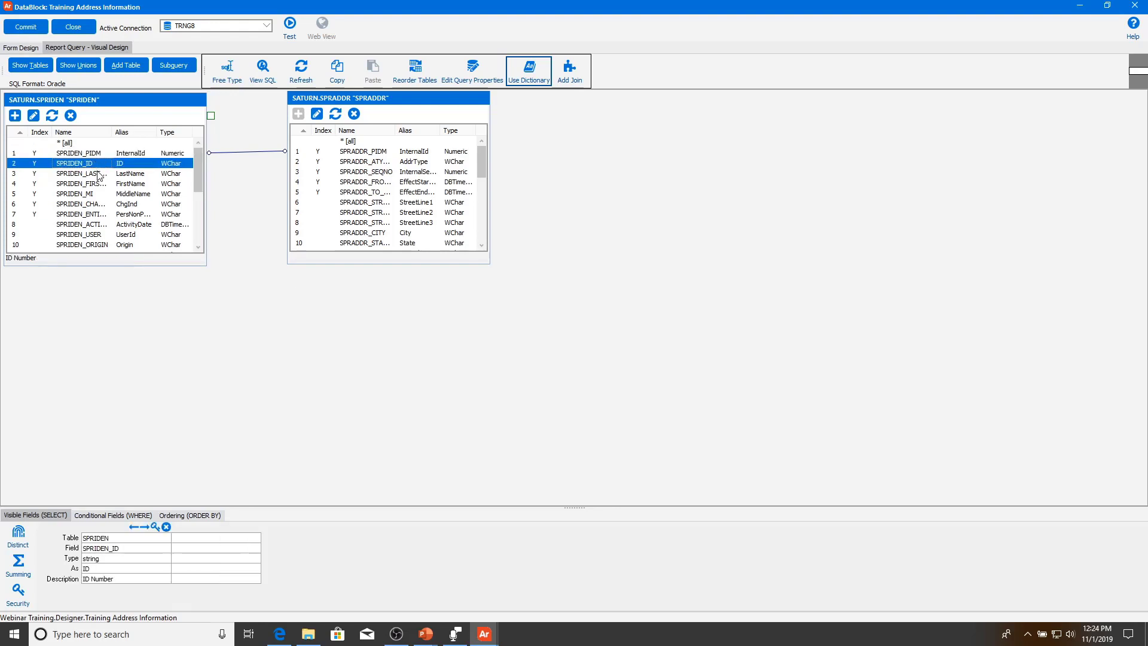
{"action": "double_click", "coordinate": [99, 173]}
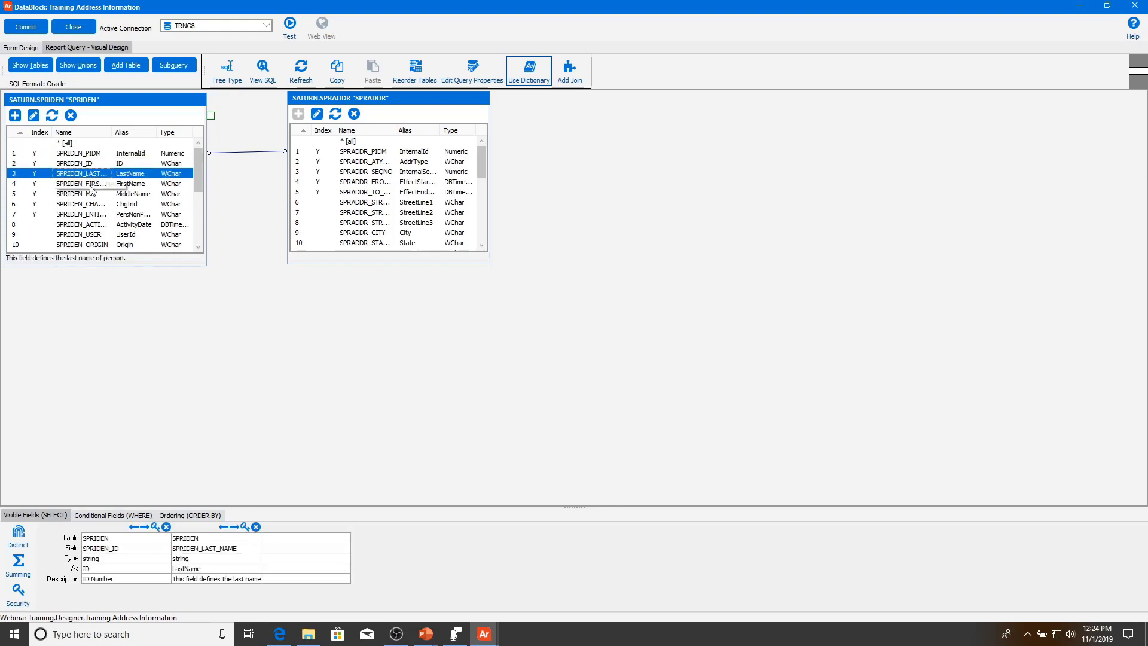
{"action": "double_click", "coordinate": [92, 183]}
{"action": "double_click", "coordinate": [92, 214]}
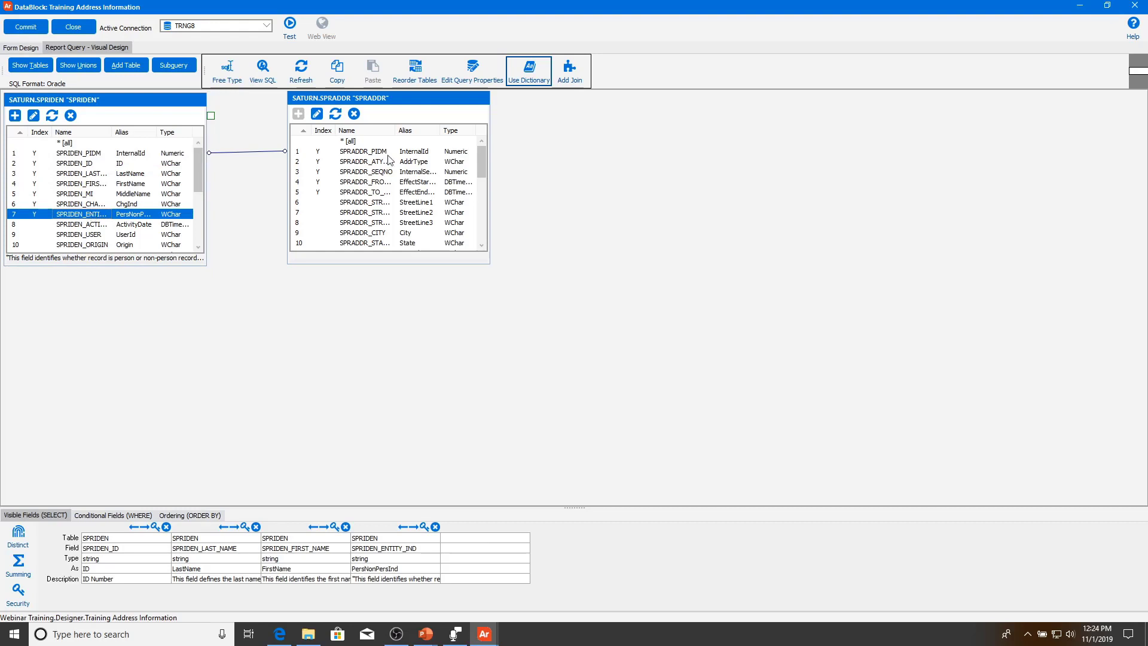
- Add SPRADDR_ATYP_CODE, SPRADDR_FROM_DATE, SPRADDR_STREET_LINE1, SPRADDR_CITY, SPRADDR_STAT_CODE, SPRADDR_ZIP and SPRADDR_STATUS_IND to the visible fields
{"action": "double_click", "coordinate": [382, 162]}
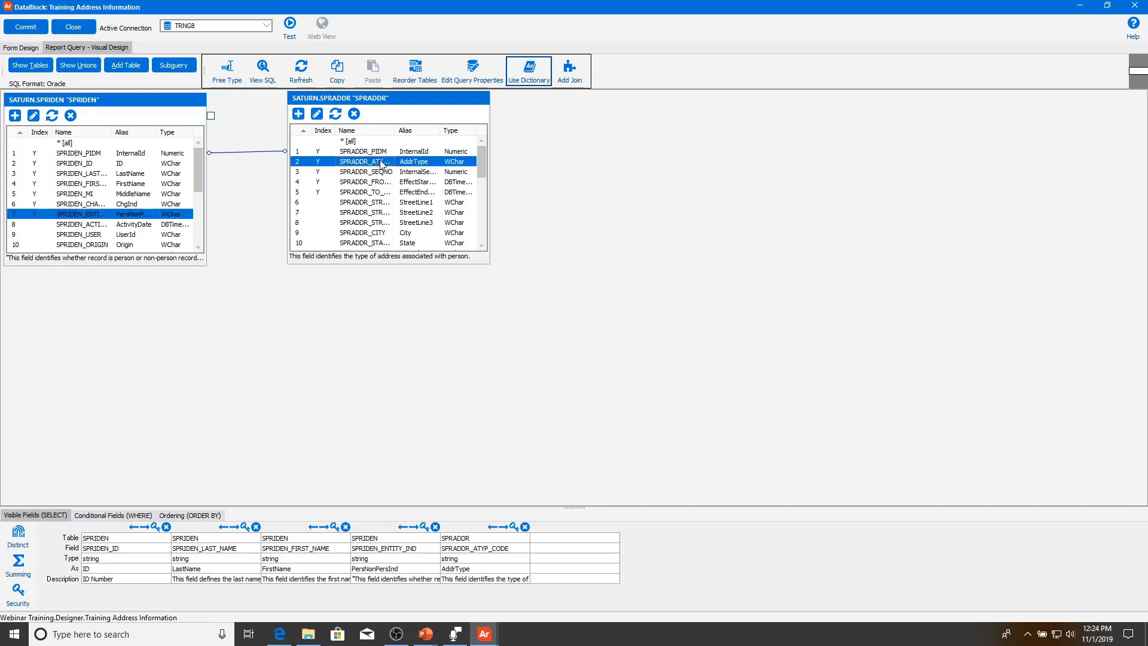
{"action": "left_click", "coordinate": [377, 183]}
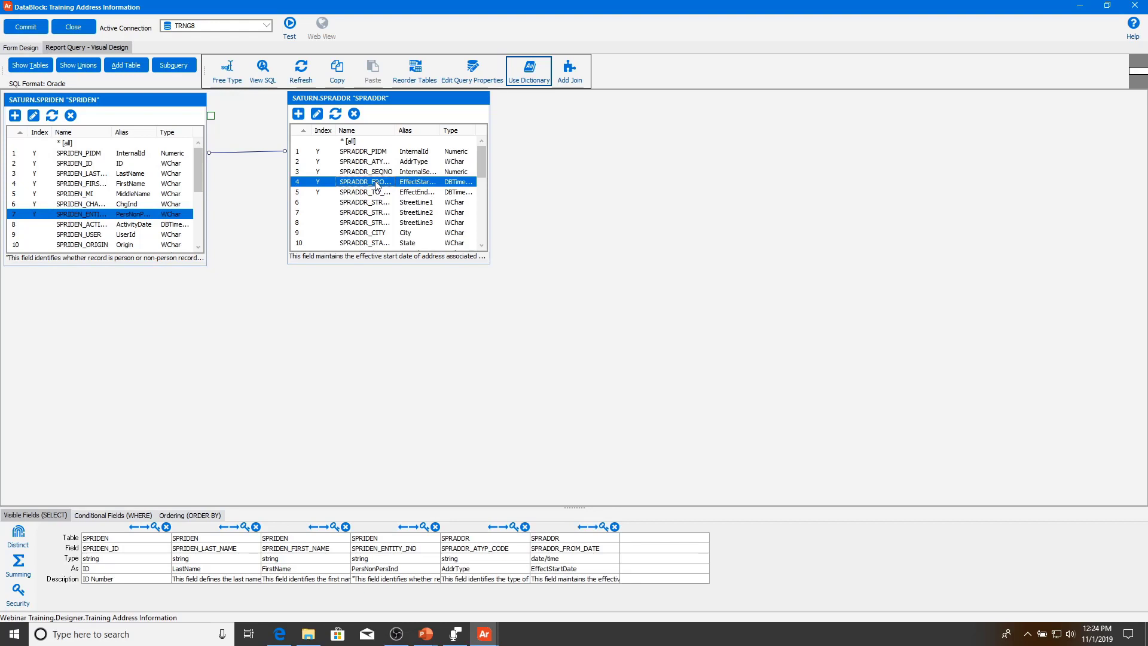
{"action": "double_click", "coordinate": [371, 203]}
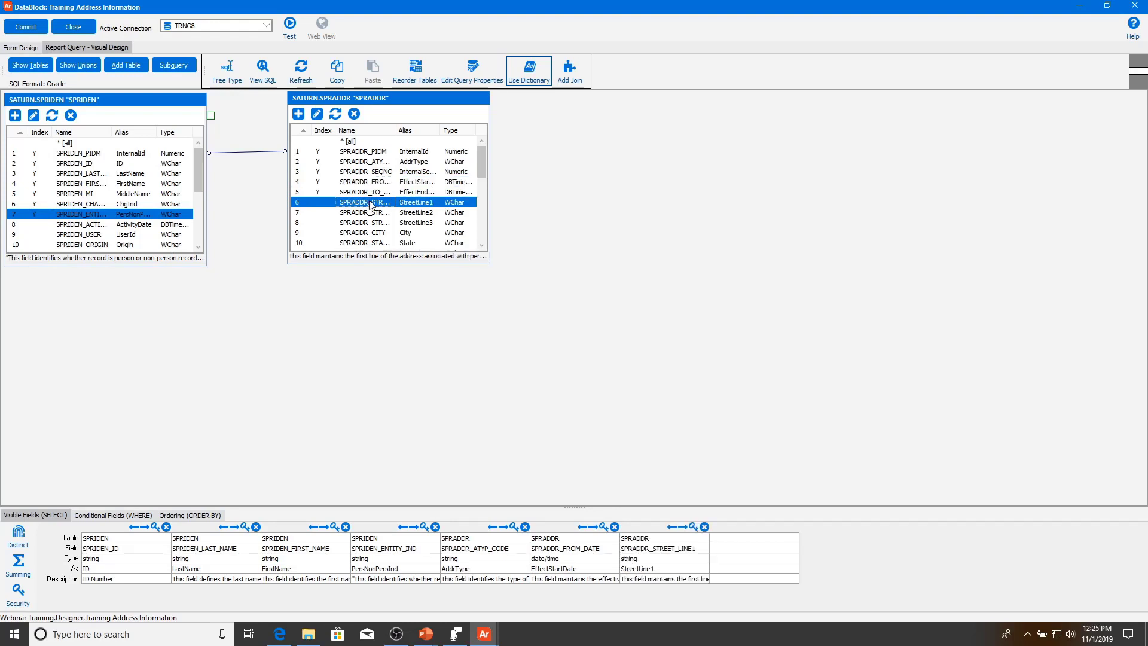
{"action": "double_click", "coordinate": [375, 233]}
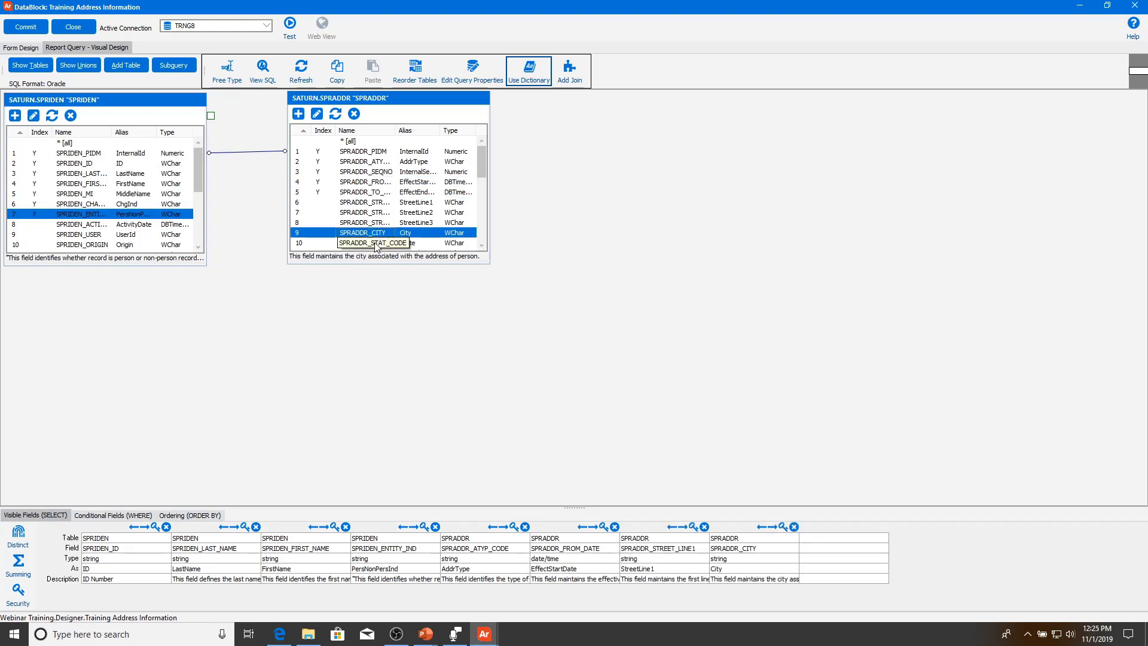
{"action": "double_click", "coordinate": [376, 244]}
{"action": "scroll", "coordinate": [377, 245], "scroll_direction": "down", "scroll_amount": 1}
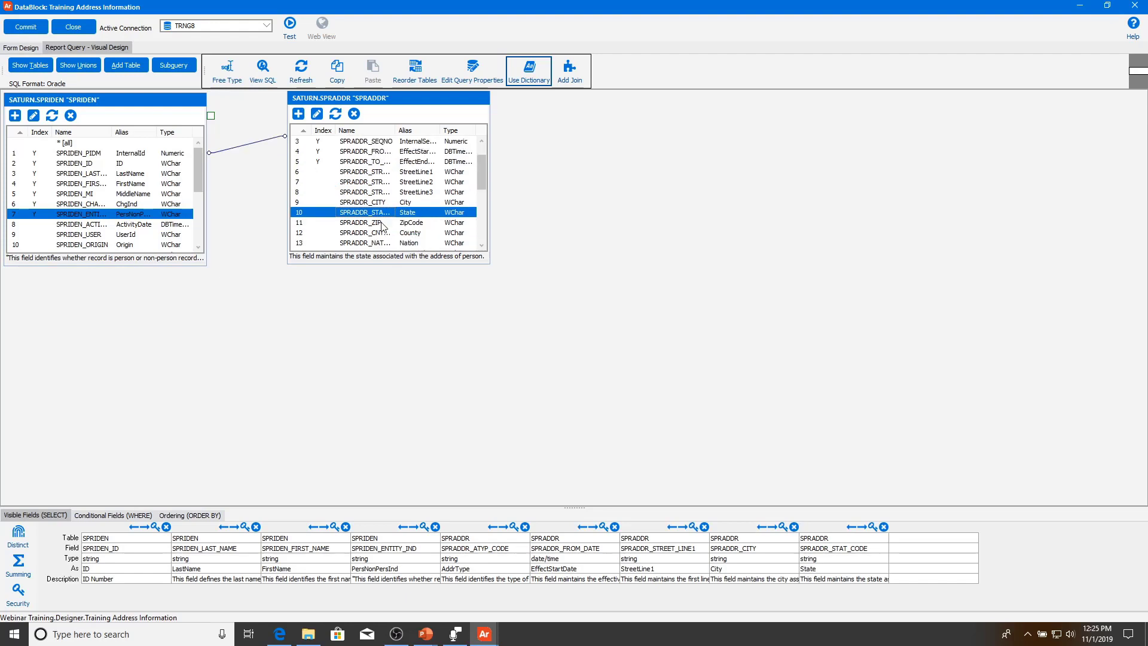
{"action": "double_click", "coordinate": [382, 223]}
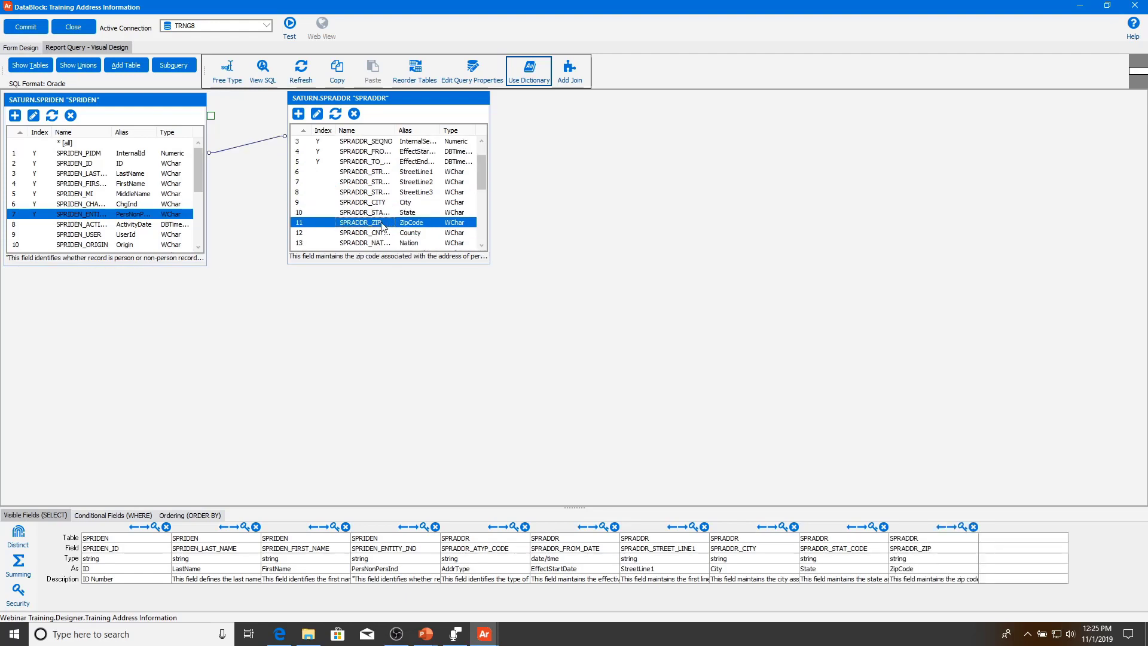
{"action": "scroll", "coordinate": [377, 226], "scroll_direction": "down", "scroll_amount": 1}
{"action": "scroll", "coordinate": [383, 222], "scroll_direction": "down", "scroll_amount": 1}
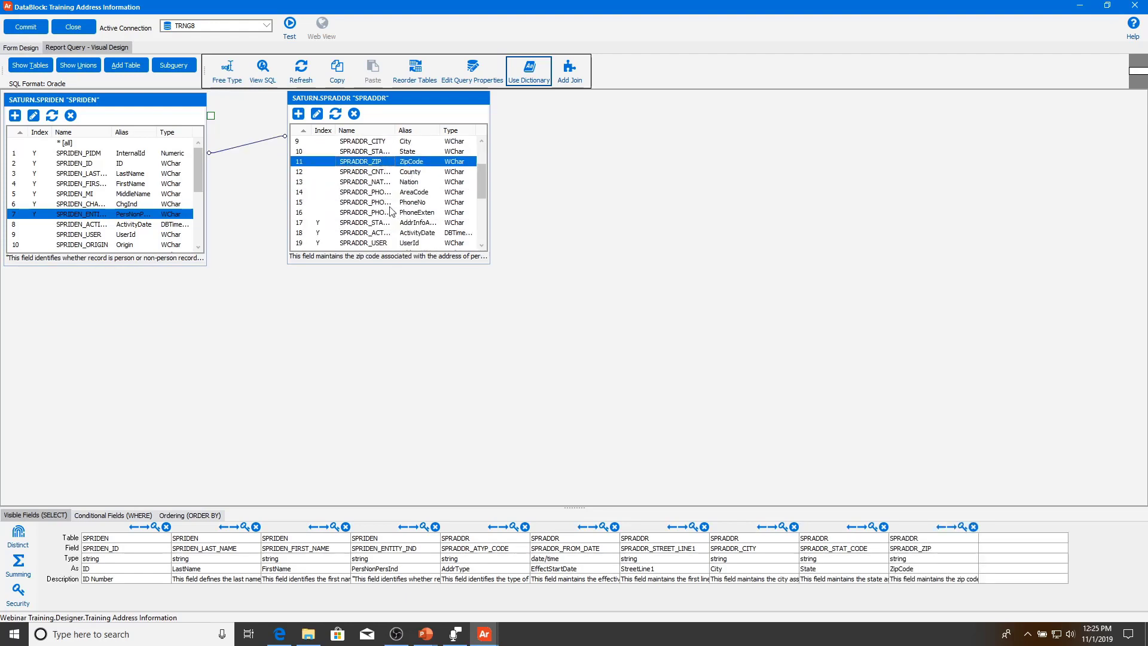
{"action": "double_click", "coordinate": [379, 222]}
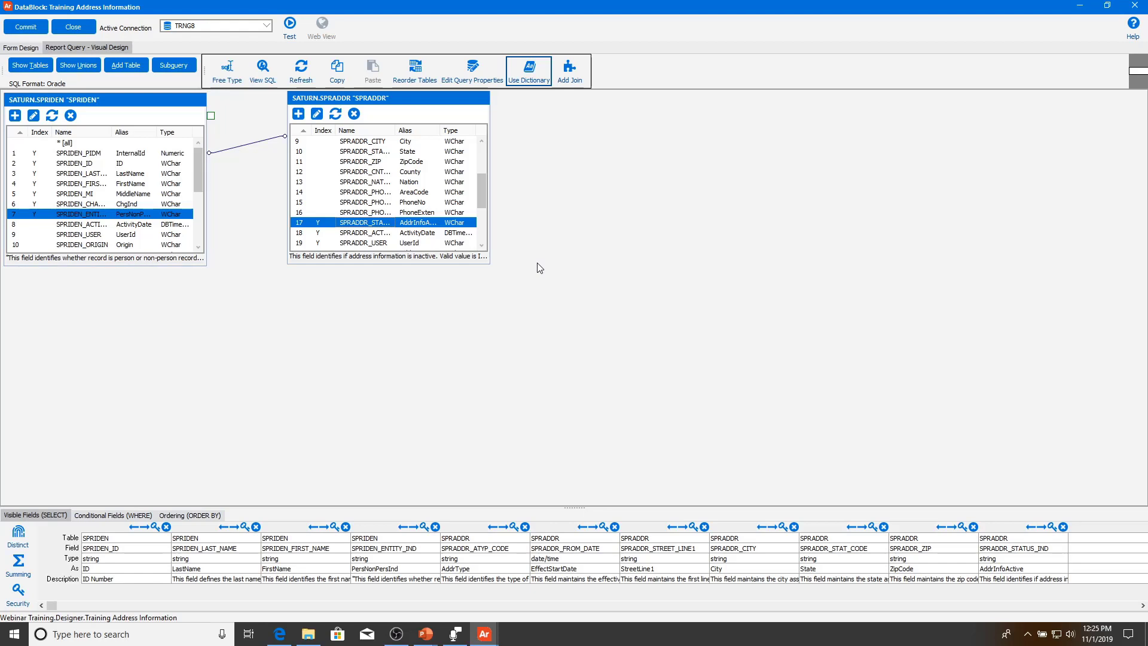
- Add SPRIDEN_ENTITY_IND to the conditional fields and open the SQL editor for its condition
{"action": "left_click", "coordinate": [100, 517]}
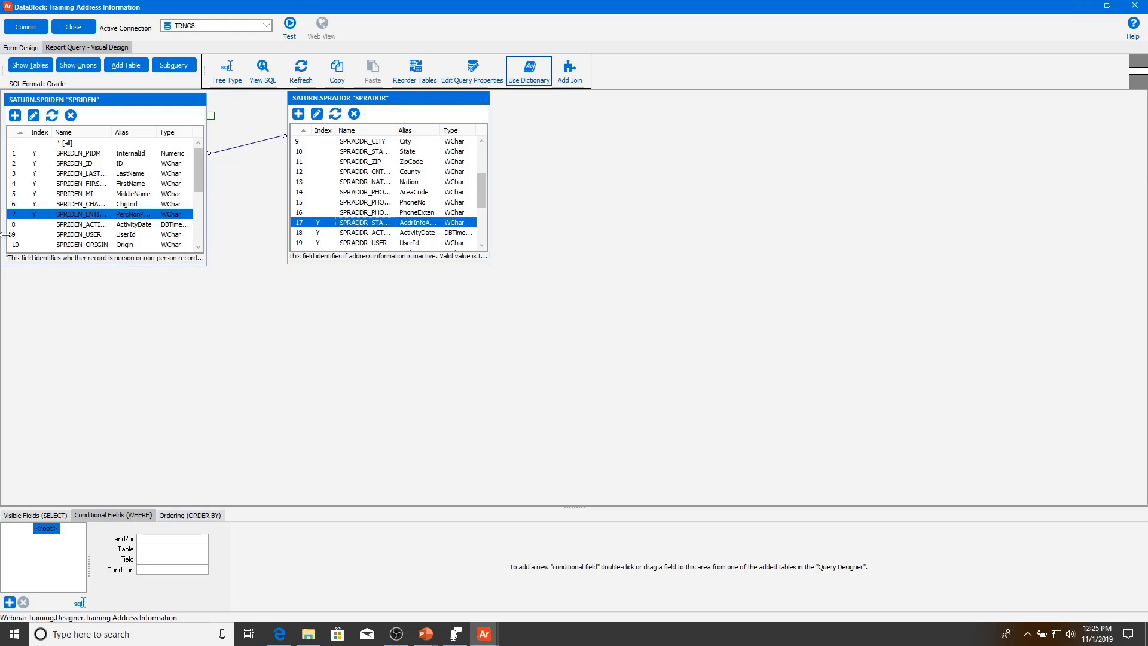
{"action": "left_click", "coordinate": [82, 215]}
{"action": "double_click", "coordinate": [82, 216]}
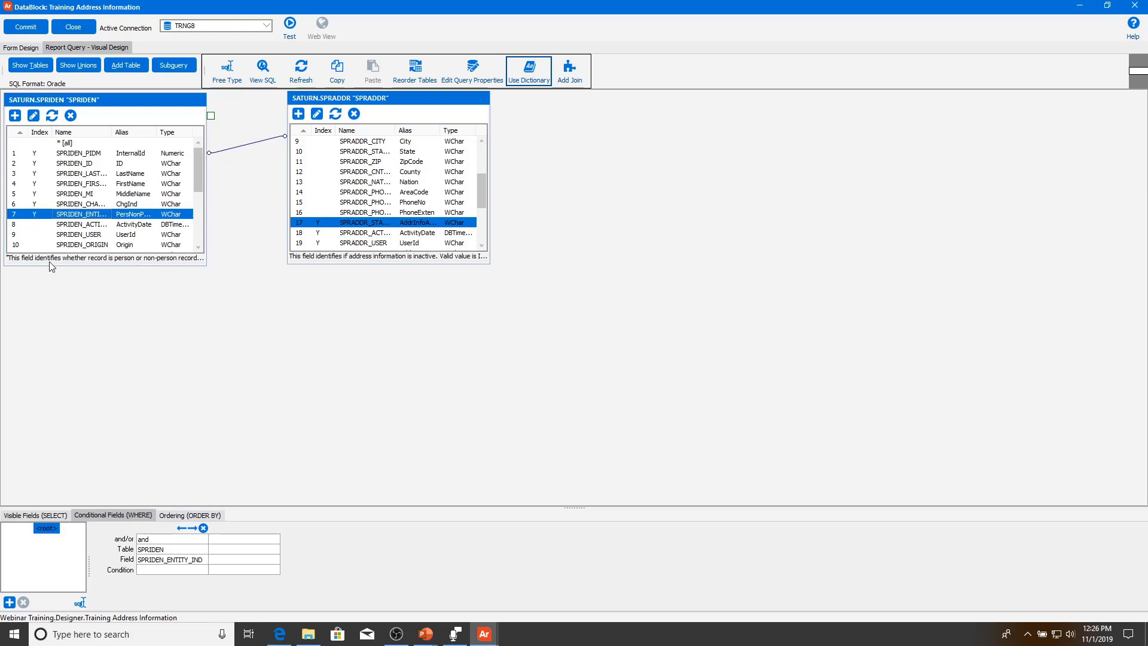
{"action": "left_click", "coordinate": [165, 566]}
{"action": "left_click", "coordinate": [202, 570]}
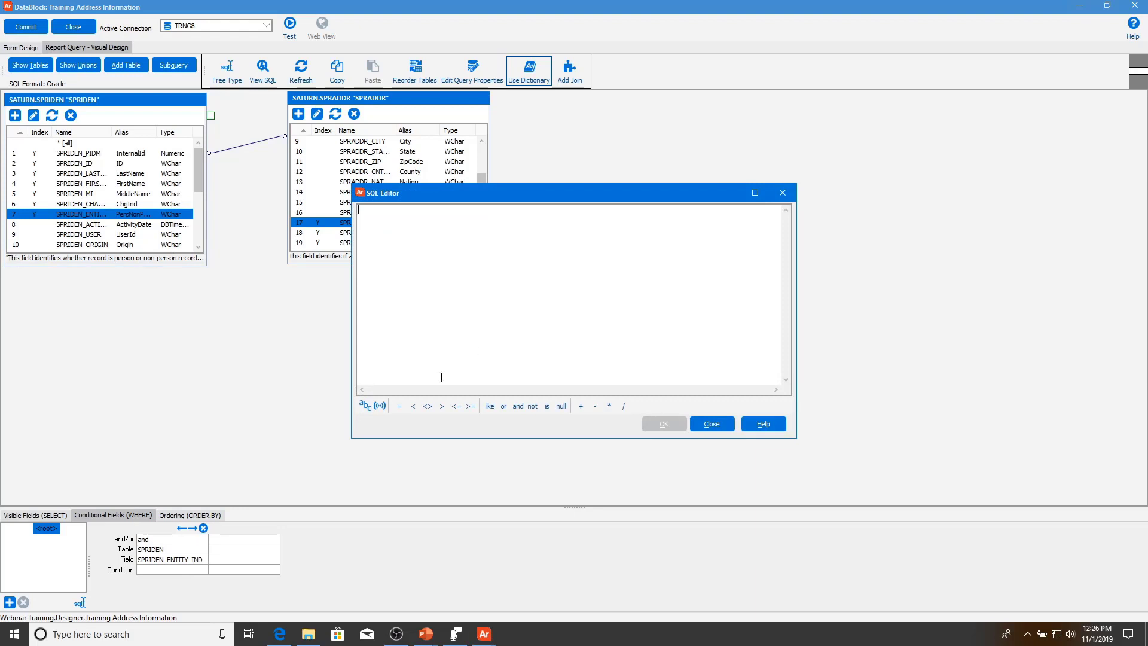
- Look at the variables and the table fields available for building the condition
{"action": "left_click", "coordinate": [364, 406]}
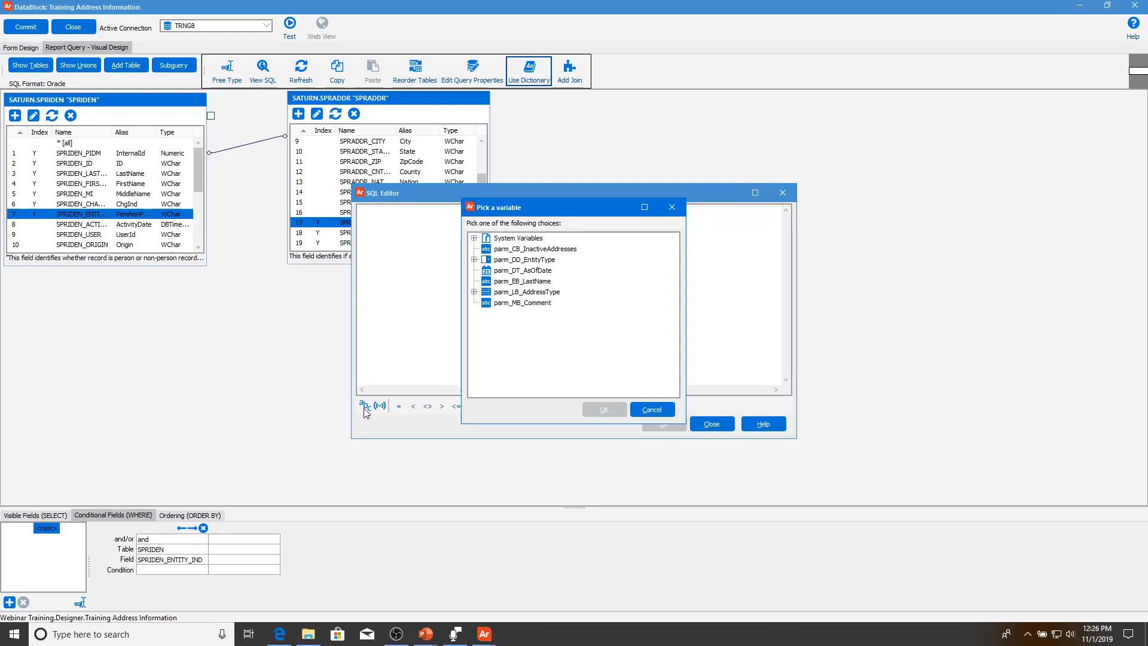
{"action": "left_click", "coordinate": [667, 413]}
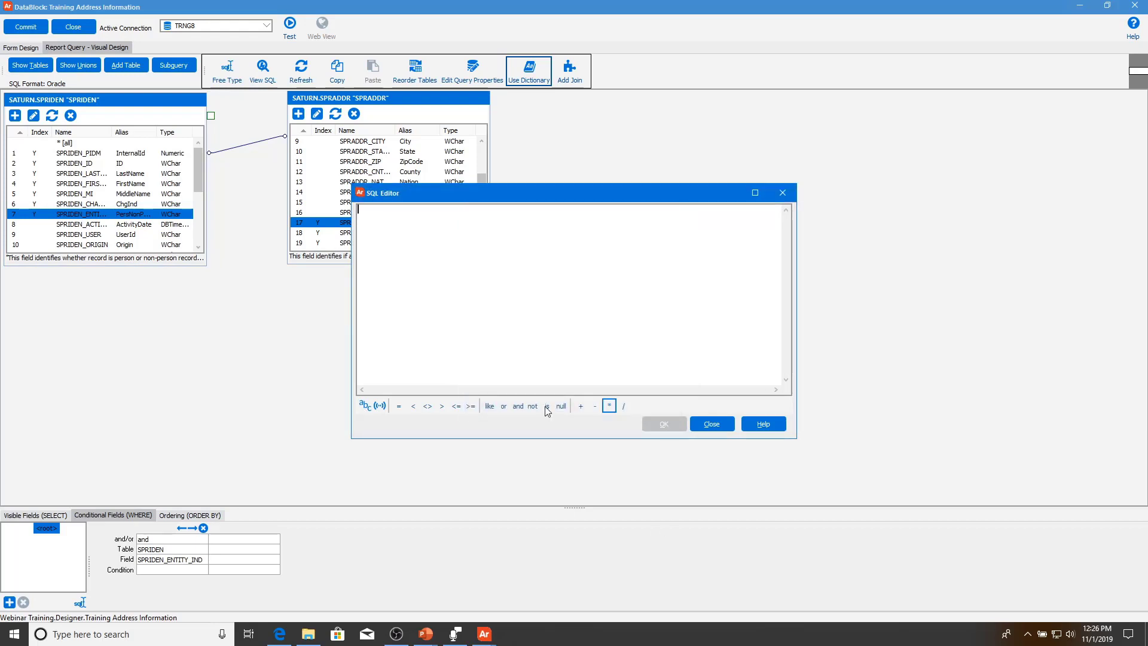
{"action": "left_click", "coordinate": [380, 406]}
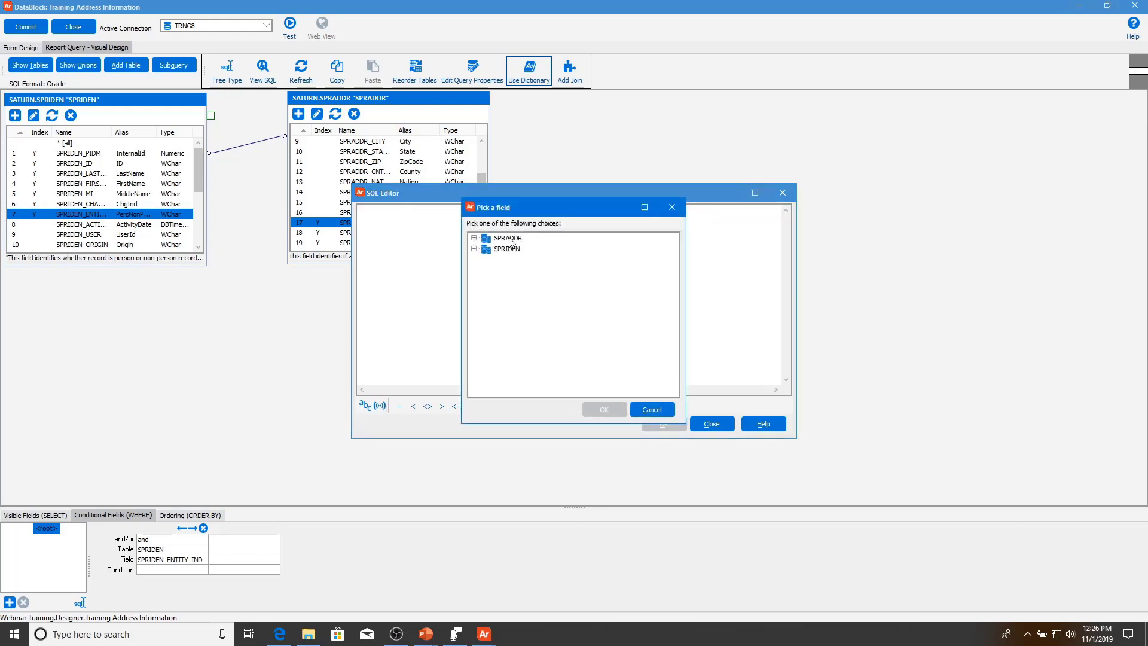
{"action": "left_click", "coordinate": [653, 410]}
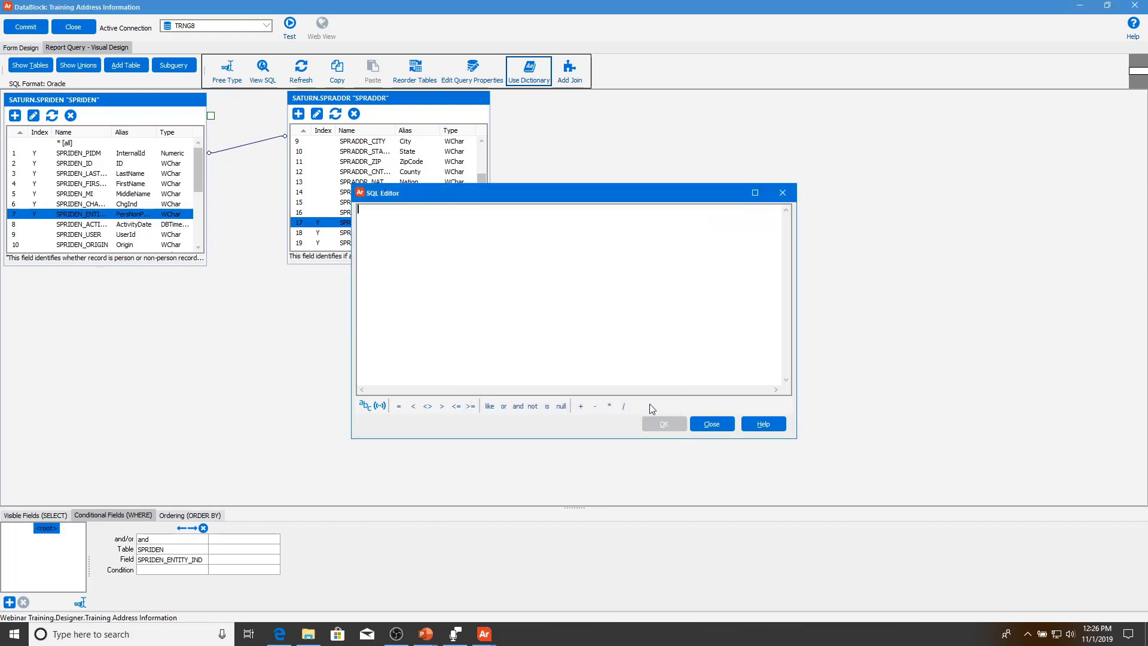
- Set the SPRIDEN_ENTITY_IND condition to the Code value of the entity type parameter, :parm_DD_EntityType.Code
{"action": "left_click", "coordinate": [371, 402]}
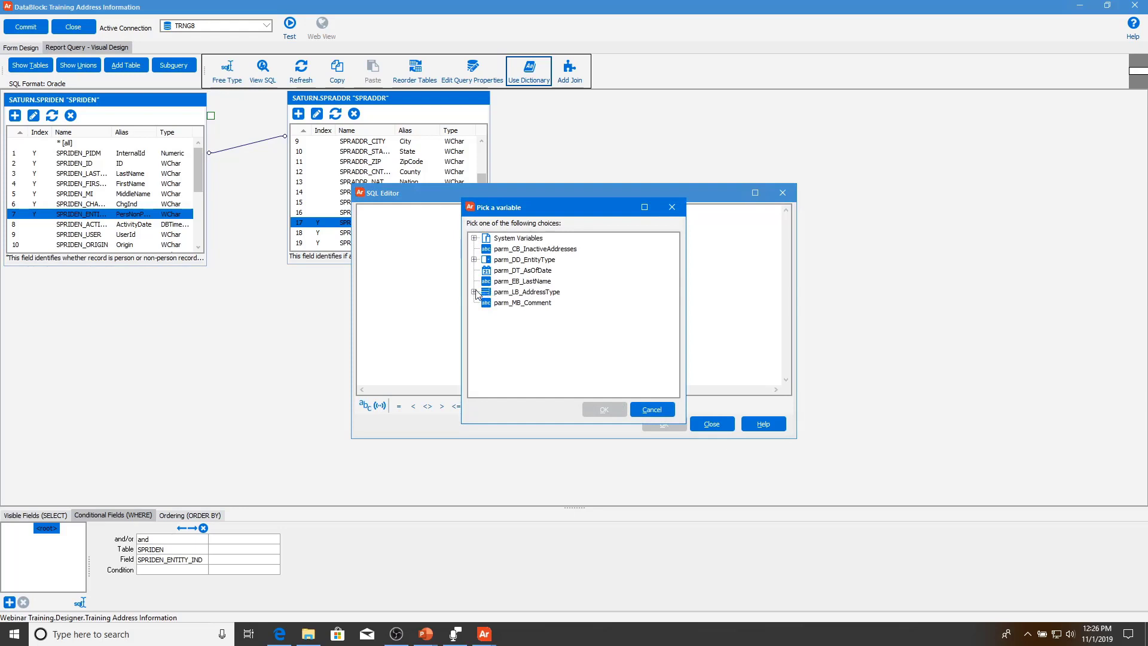
{"action": "left_click", "coordinate": [474, 261]}
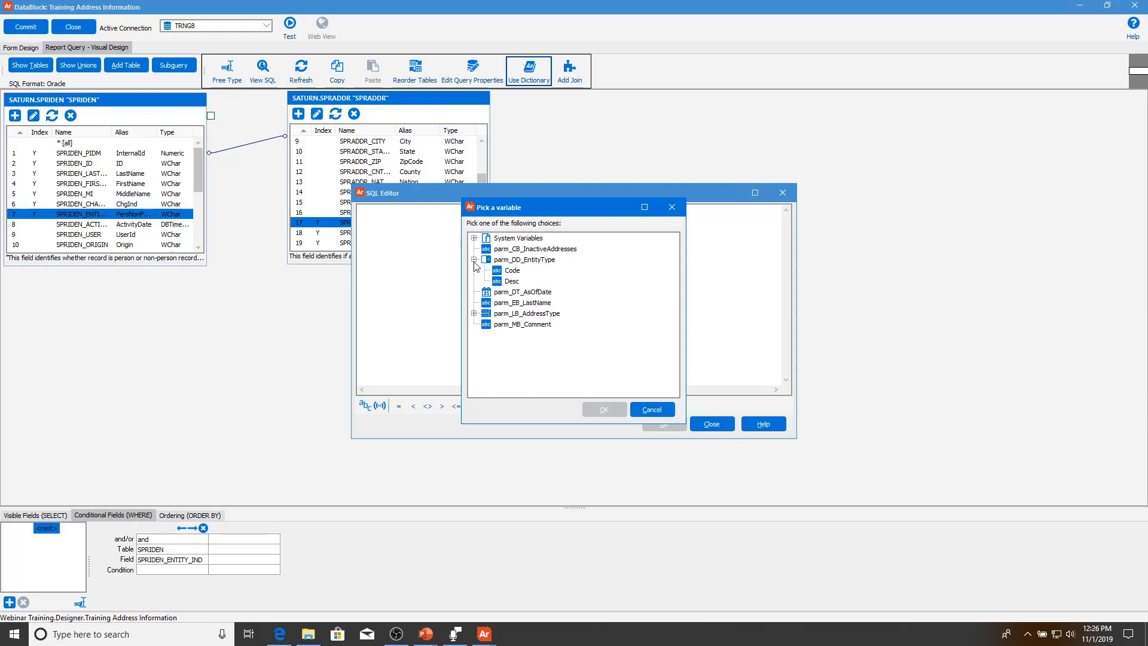
{"action": "left_click", "coordinate": [504, 272]}
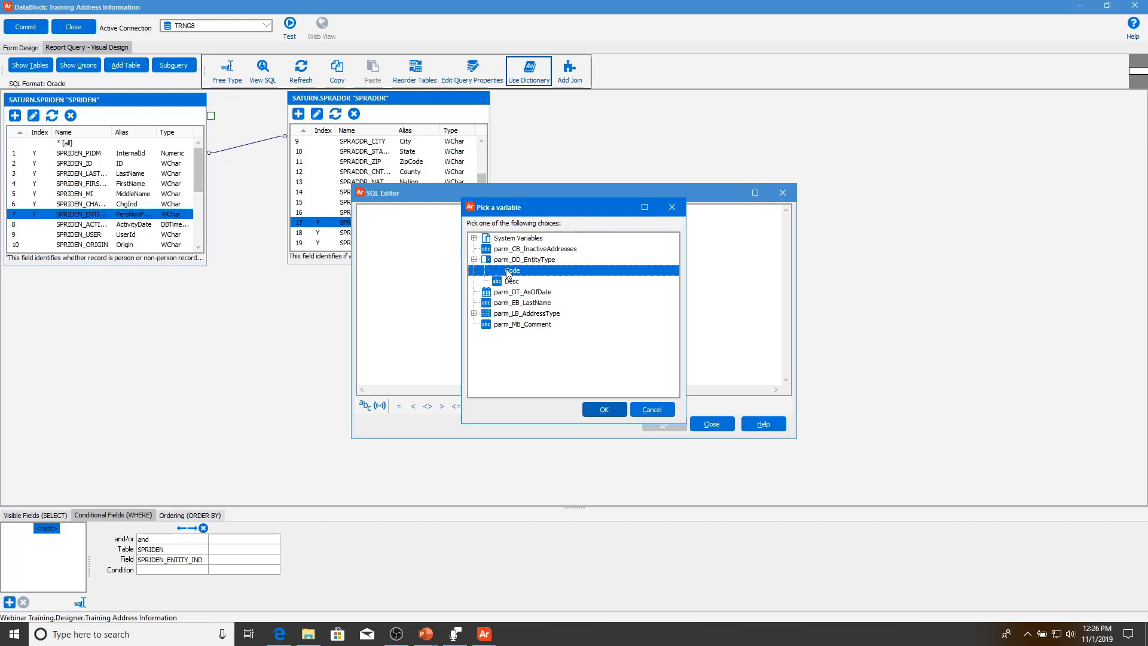
{"action": "left_click", "coordinate": [603, 409]}
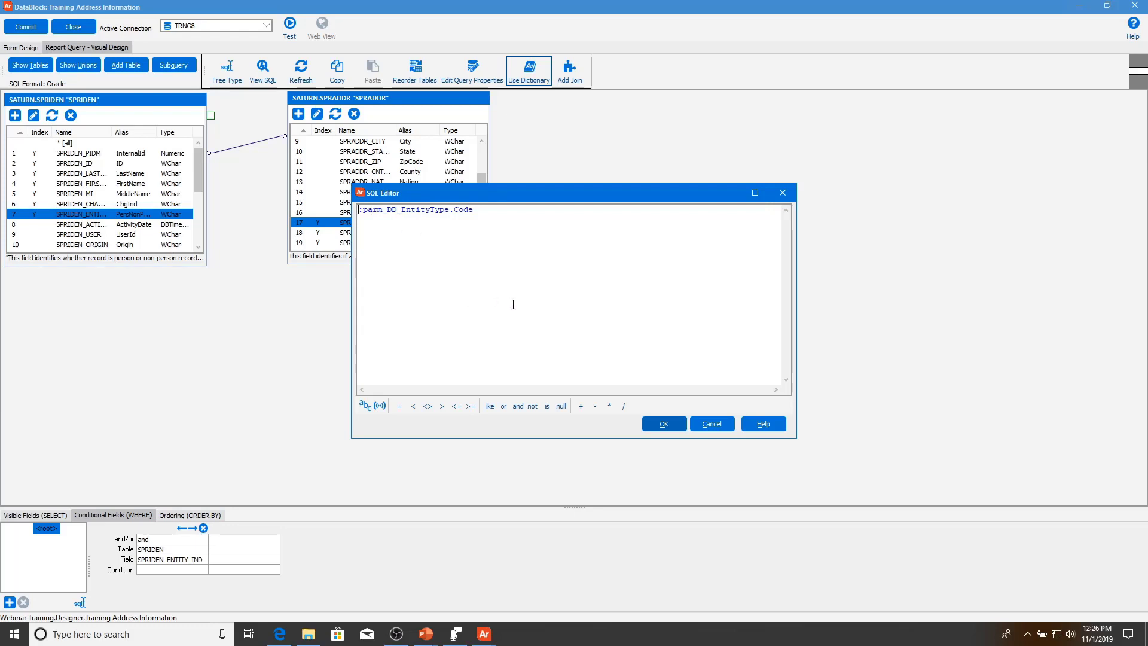
{"action": "left_click", "coordinate": [671, 426]}
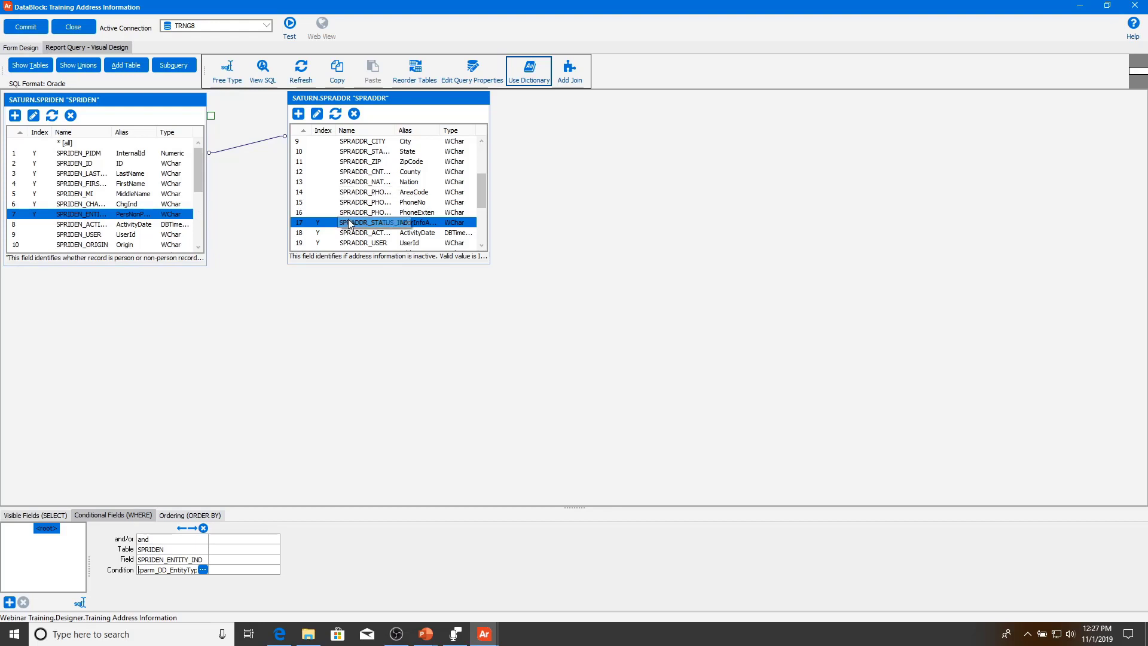
- Add SPRADDR_FROM_DATE to the conditional fields with the condition <=:parm_DT_AsOfDate
{"action": "scroll", "coordinate": [359, 198], "scroll_direction": "up", "scroll_amount": 3}
{"action": "left_click", "coordinate": [383, 182]}
{"action": "double_click", "coordinate": [383, 182]}
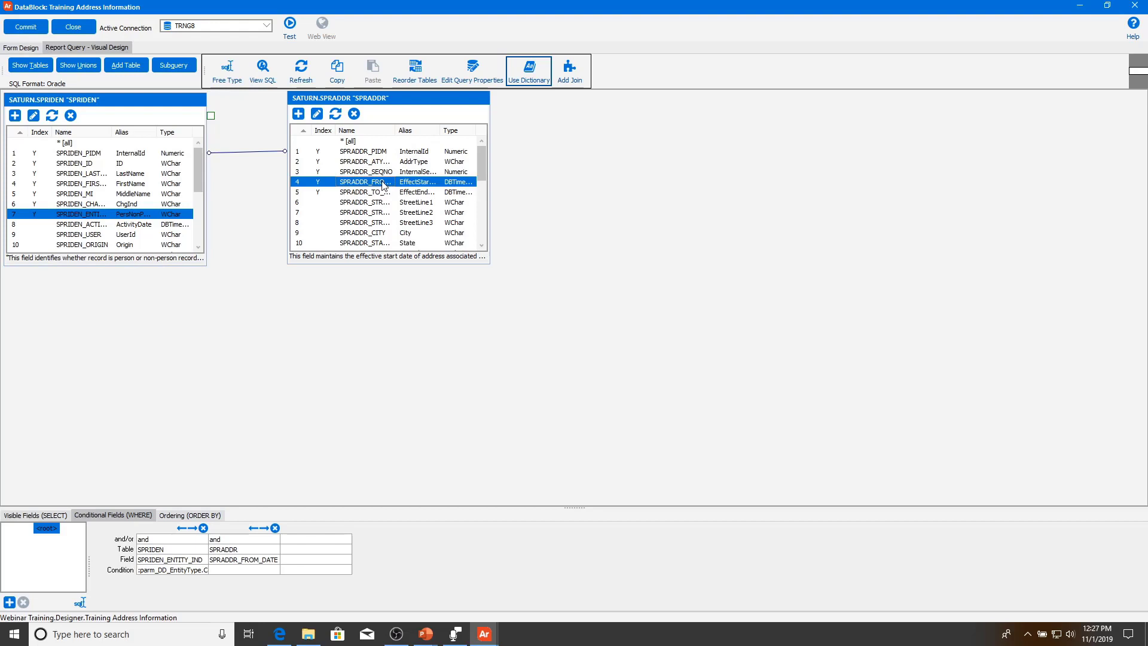
{"action": "left_click", "coordinate": [265, 569]}
{"action": "left_click", "coordinate": [274, 569]}
{"action": "left_click", "coordinate": [456, 407]}
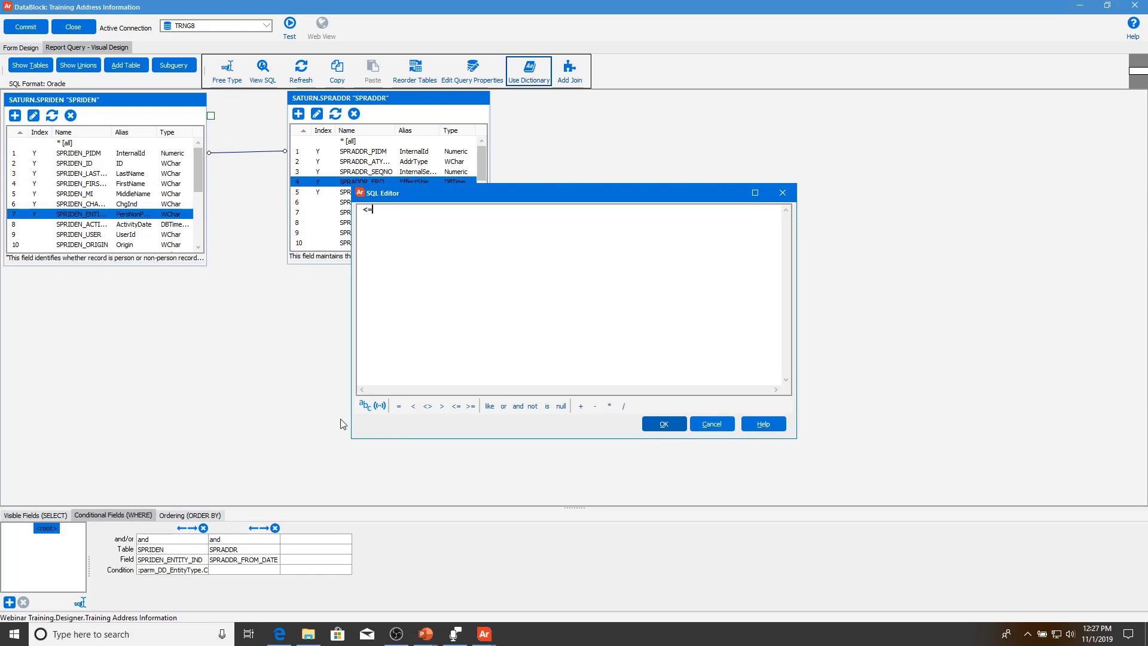
{"action": "left_click", "coordinate": [365, 406]}
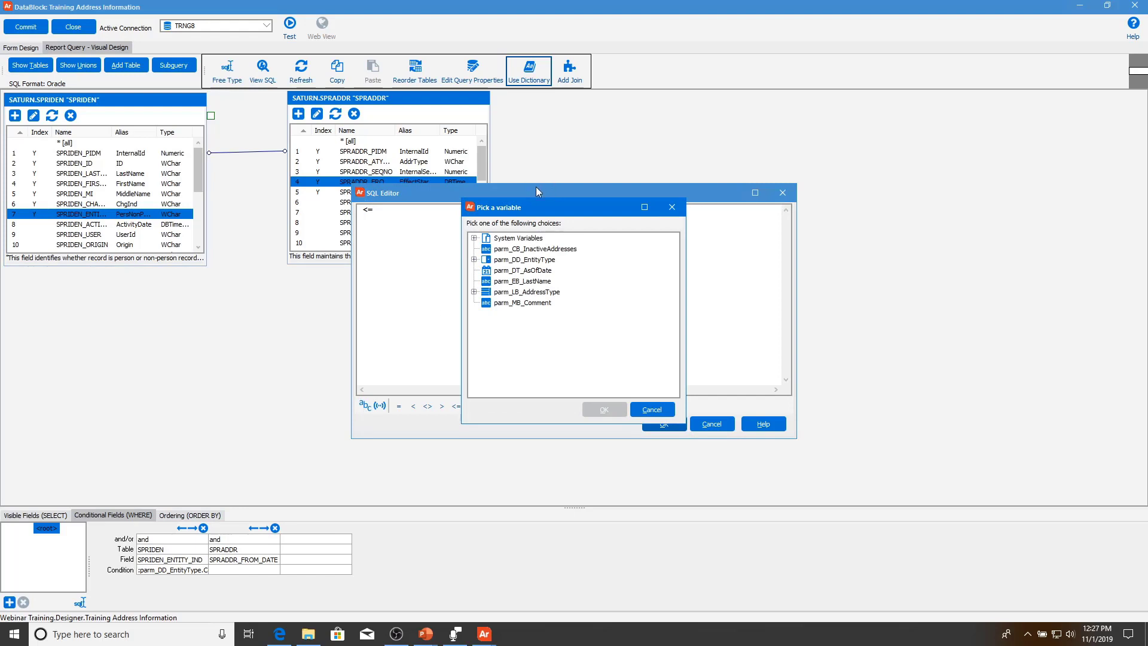
{"action": "left_click", "coordinate": [538, 270]}
{"action": "left_click", "coordinate": [602, 410]}
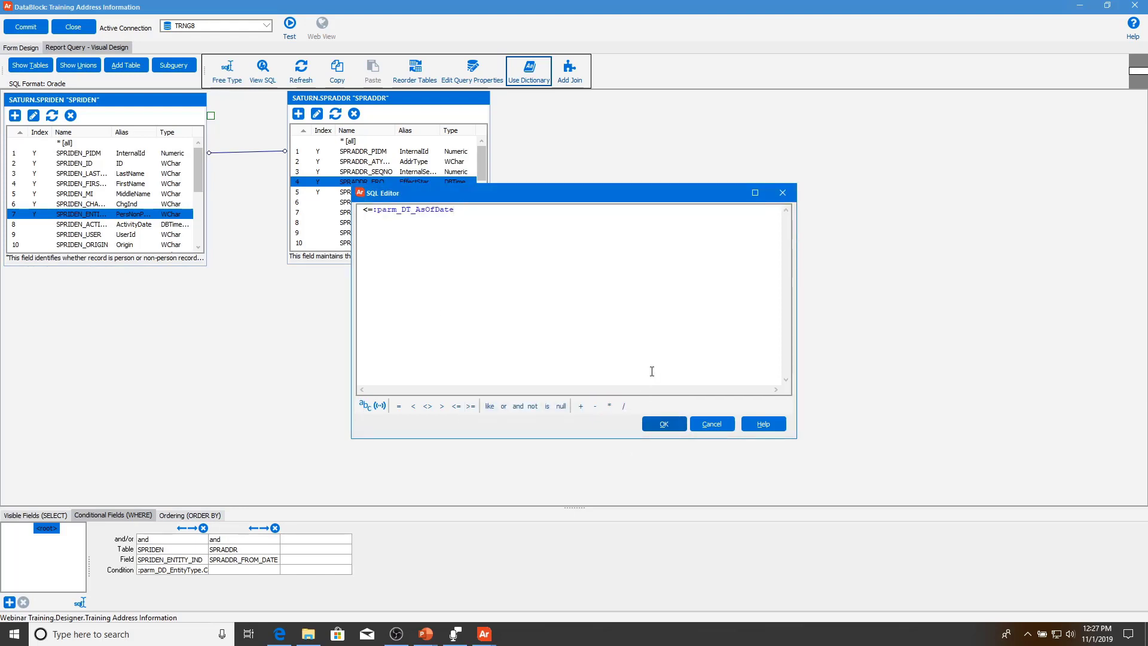
{"action": "left_click", "coordinate": [684, 425]}
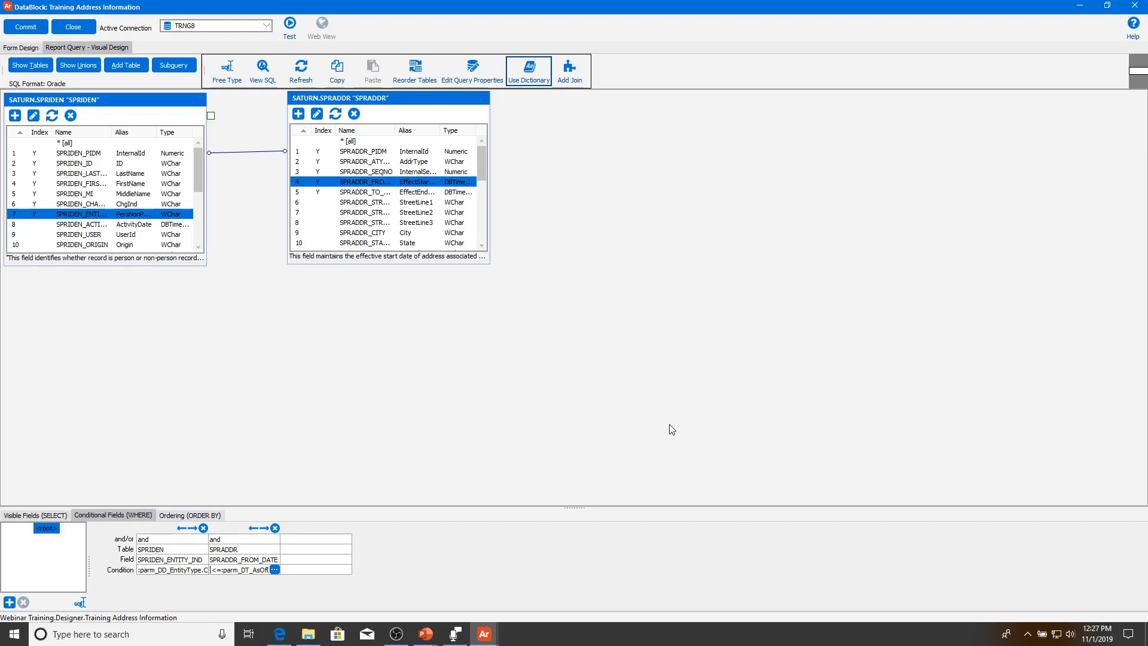
{"action": "left_click", "coordinate": [338, 548]}
{"action": "key", "text": "alt+Tab"}
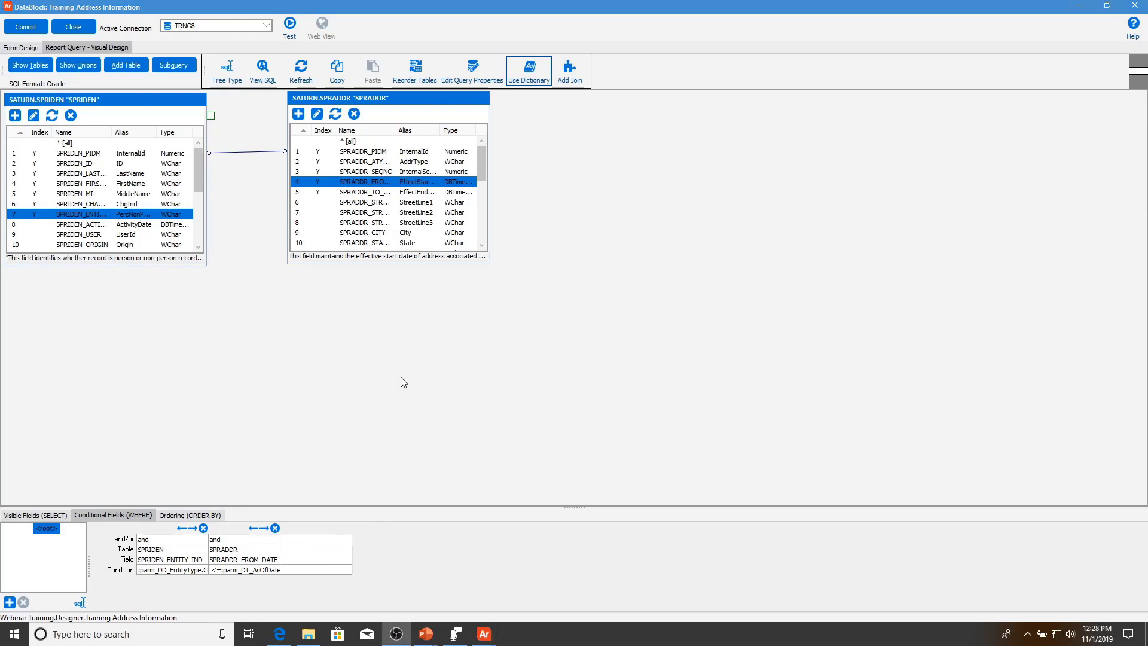
- Add SPRADDR_ATYP_CODE to the conditional fields with the condition =:parm_LB_AddressType.AddrTypeCode
{"action": "double_click", "coordinate": [379, 159]}
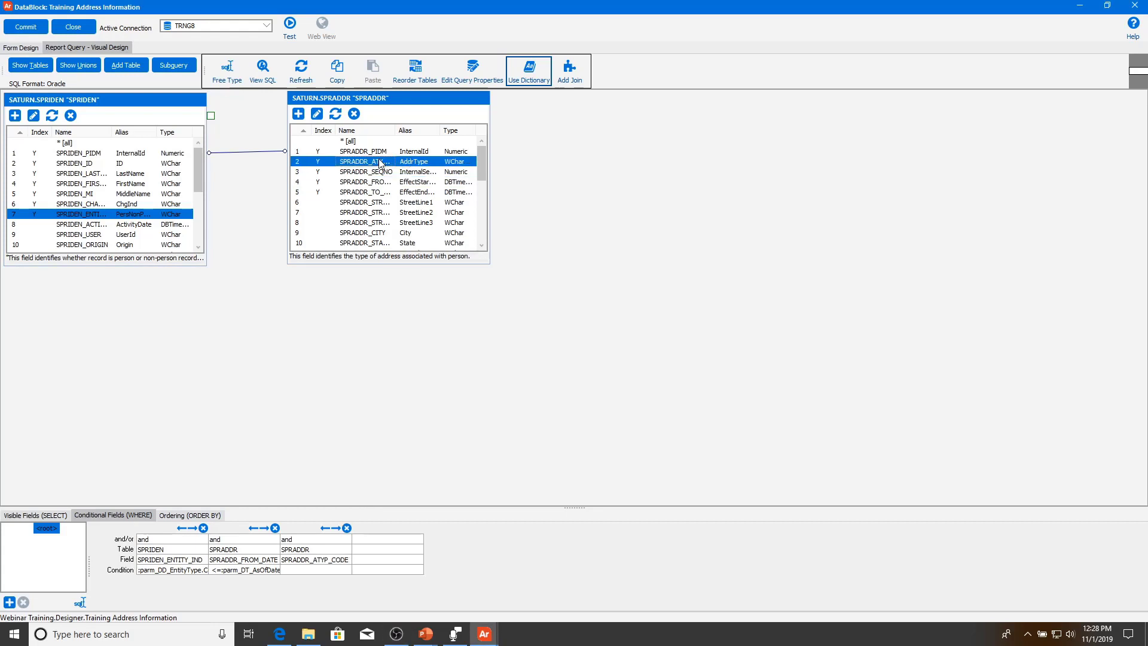
{"action": "left_click", "coordinate": [348, 571]}
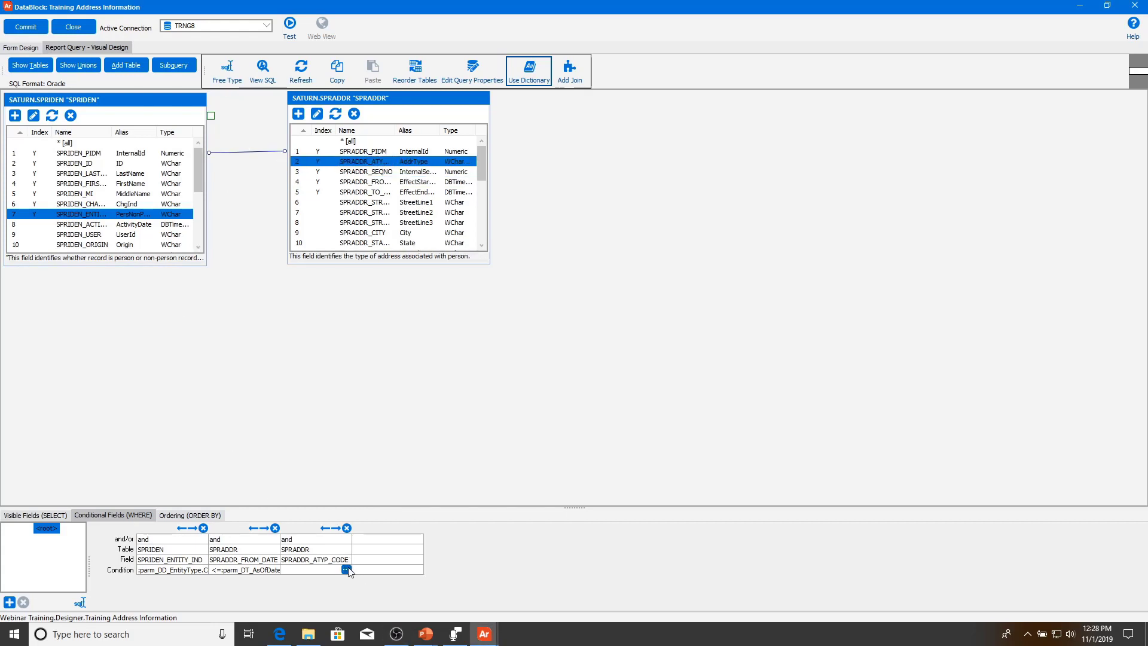
{"action": "left_click", "coordinate": [346, 569]}
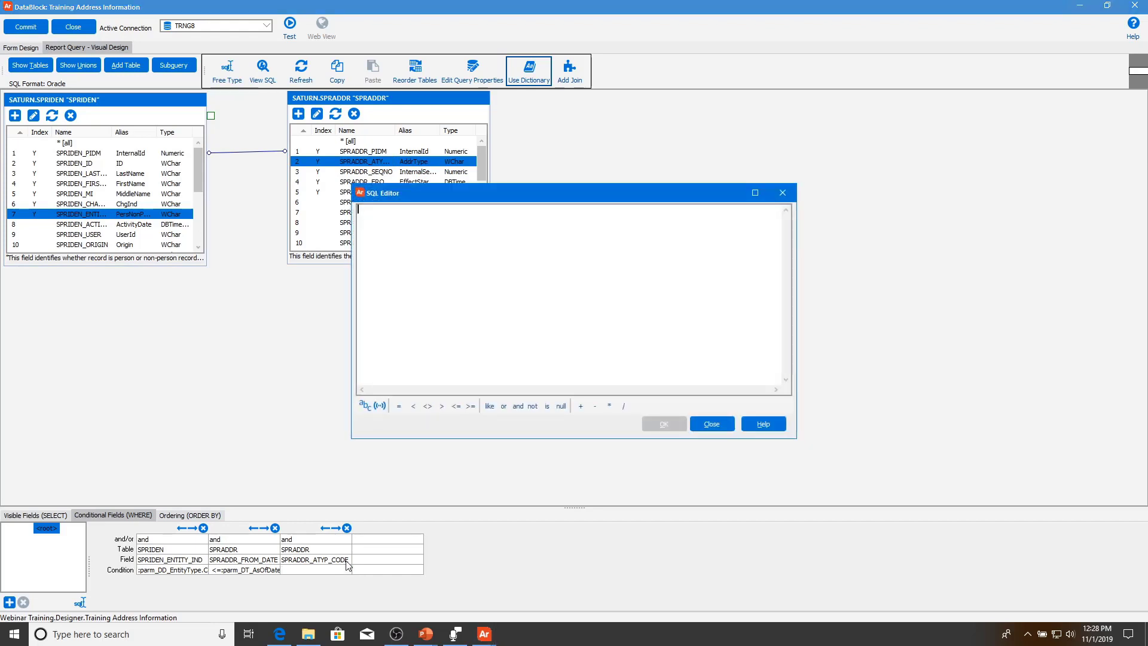
{"action": "type", "text": "="}
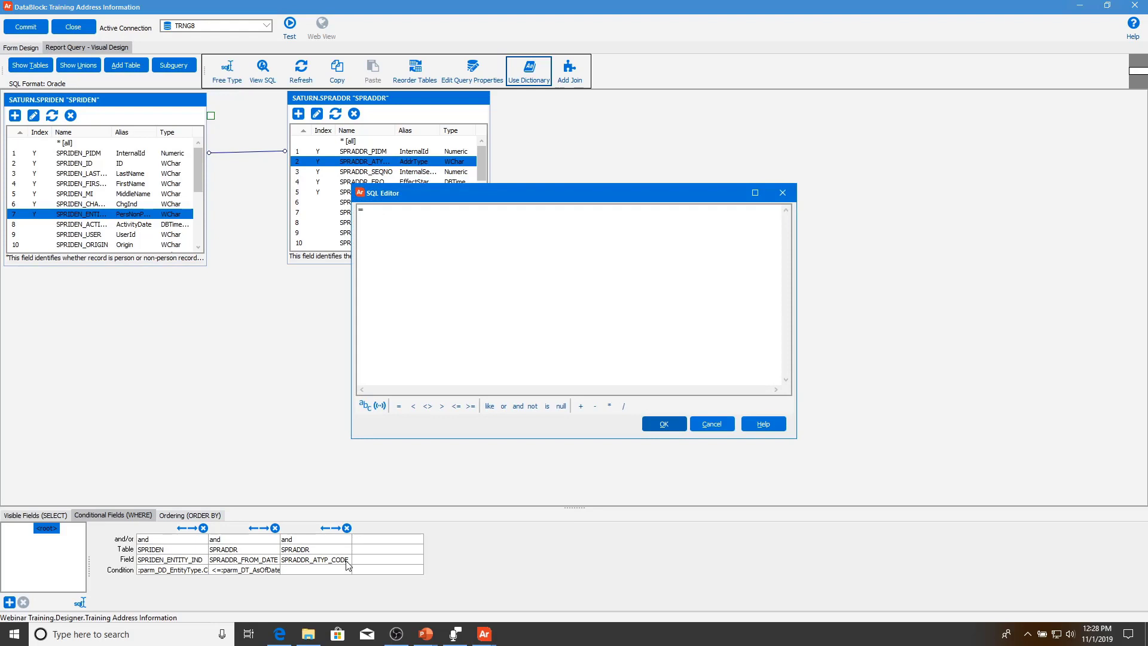
{"action": "left_click", "coordinate": [366, 405]}
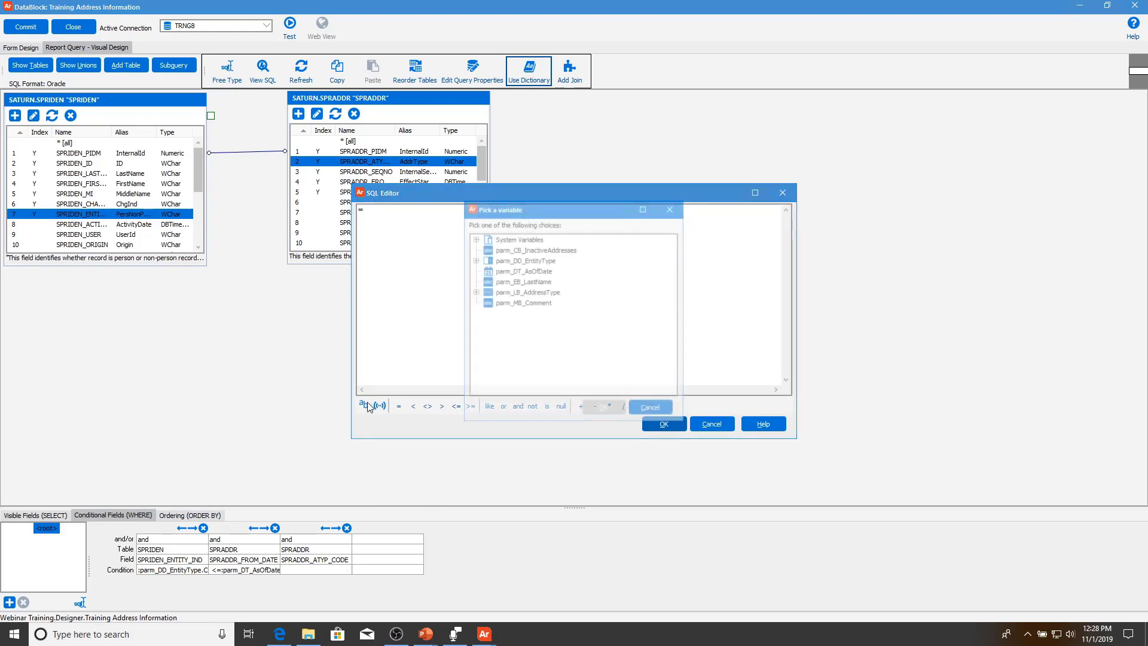
{"action": "left_click", "coordinate": [474, 292]}
{"action": "left_click", "coordinate": [515, 303]}
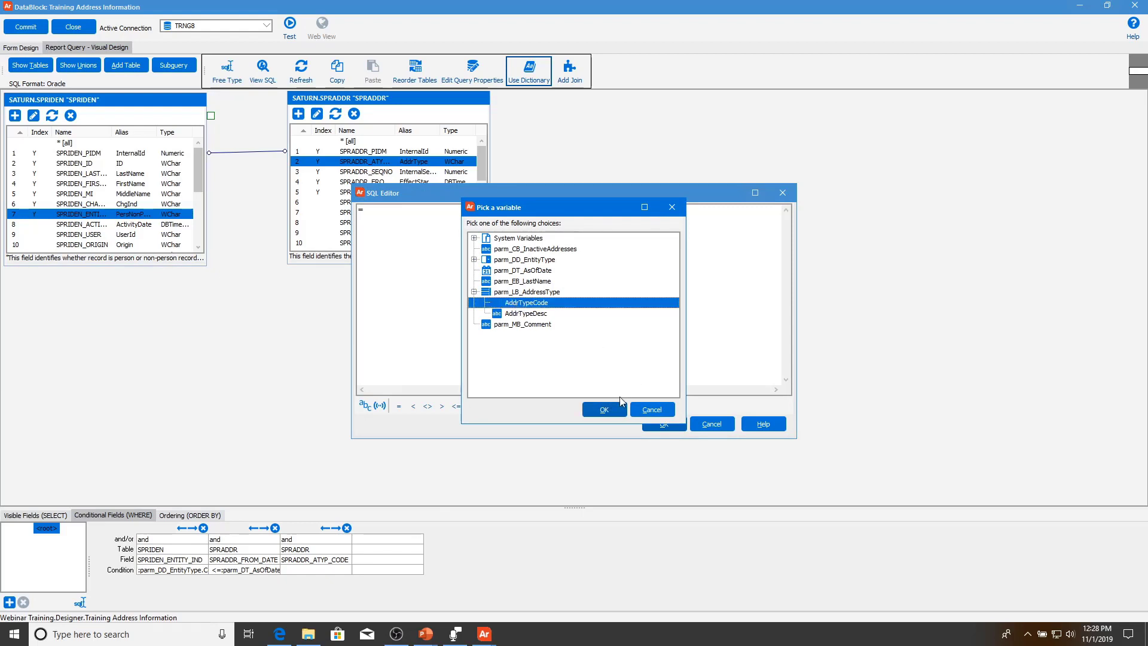
{"action": "left_click", "coordinate": [604, 409]}
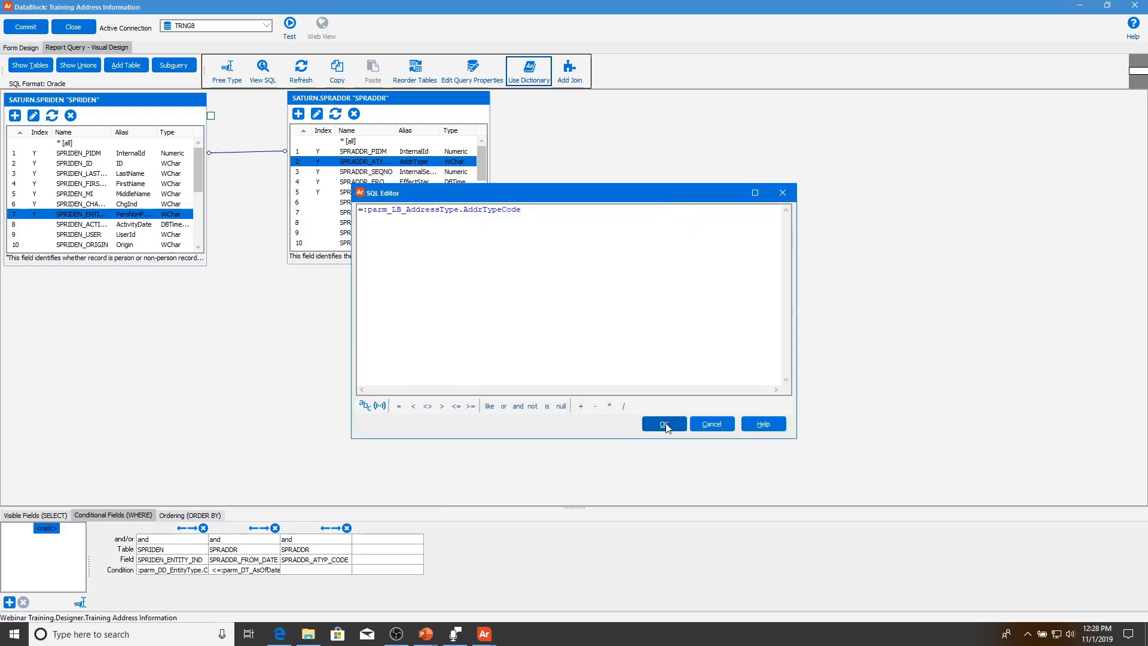
{"action": "left_click", "coordinate": [665, 424]}
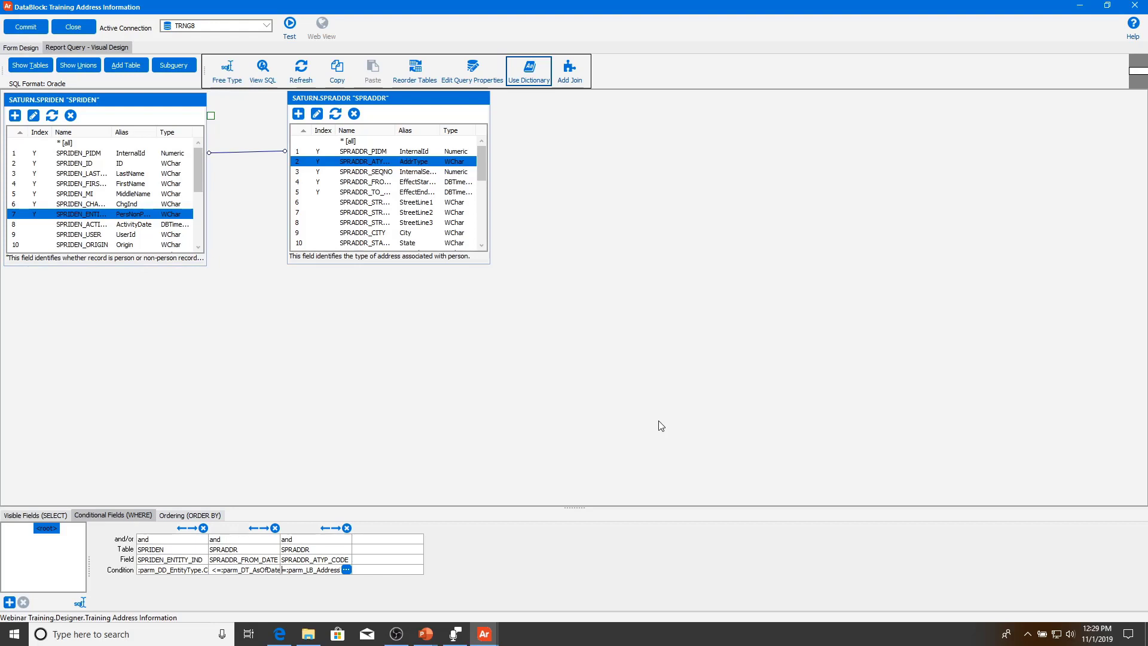
- Add a calculated entry after the SPRADDR_ATYP_CODE condition in the conditional fields
{"action": "left_click", "coordinate": [358, 557]}
{"action": "left_click", "coordinate": [419, 550]}
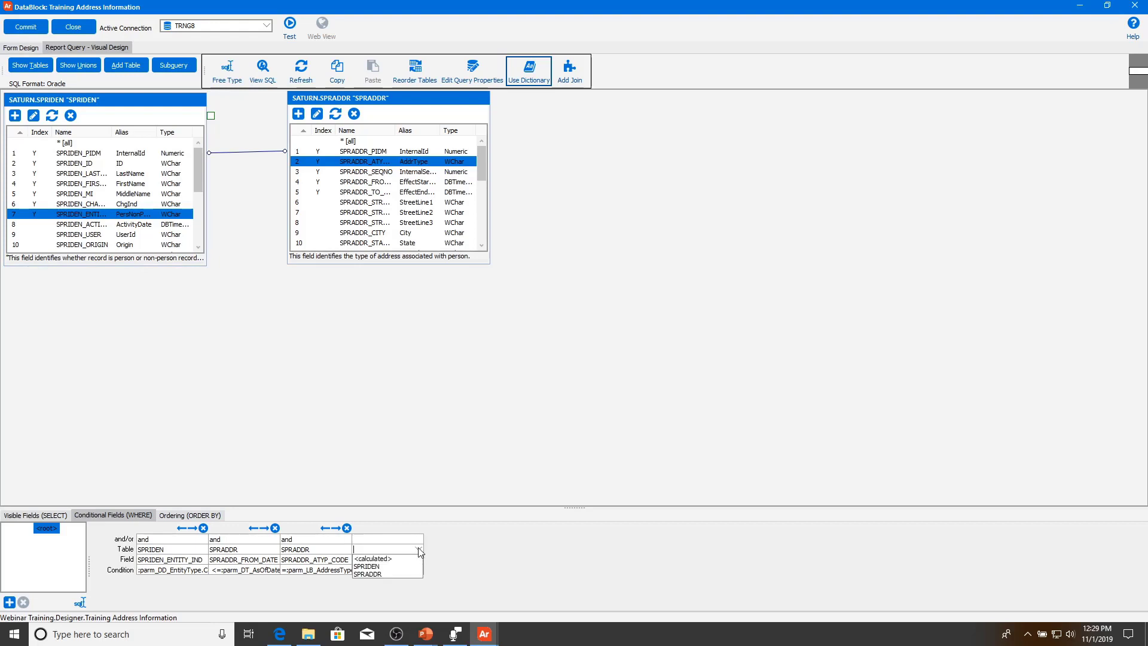
{"action": "left_click", "coordinate": [377, 558]}
{"action": "left_click", "coordinate": [389, 557]}
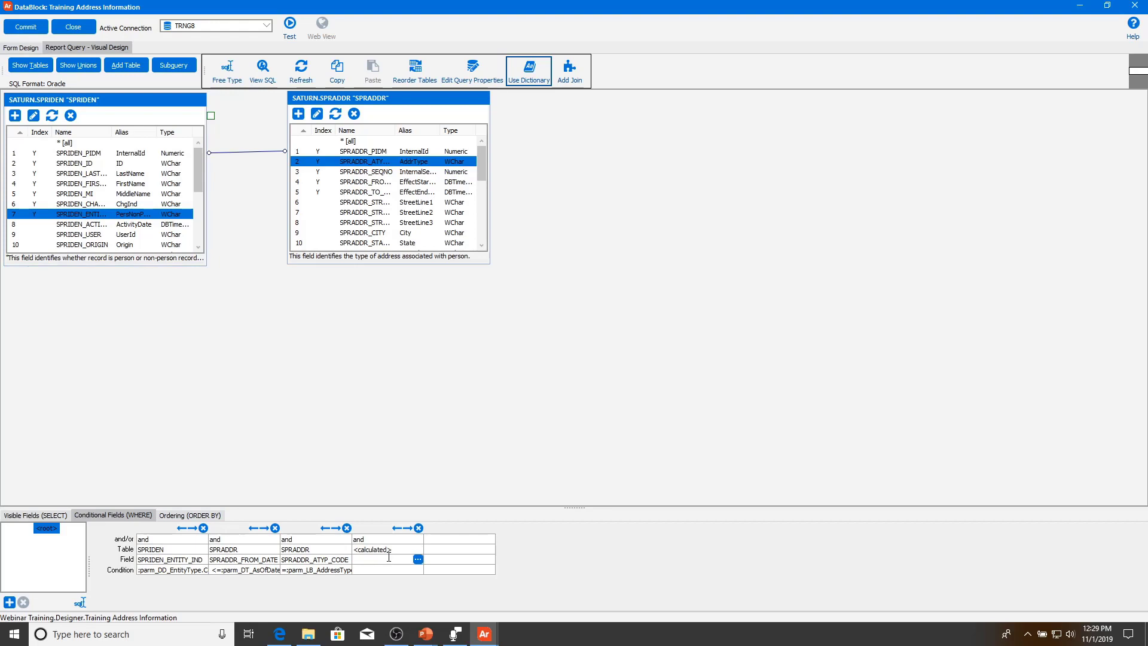
- Set the calculated conditional field's expression to lower(SPRIDEN.SPRIDEN_LAST_NAME)
{"action": "left_click", "coordinate": [418, 559]}
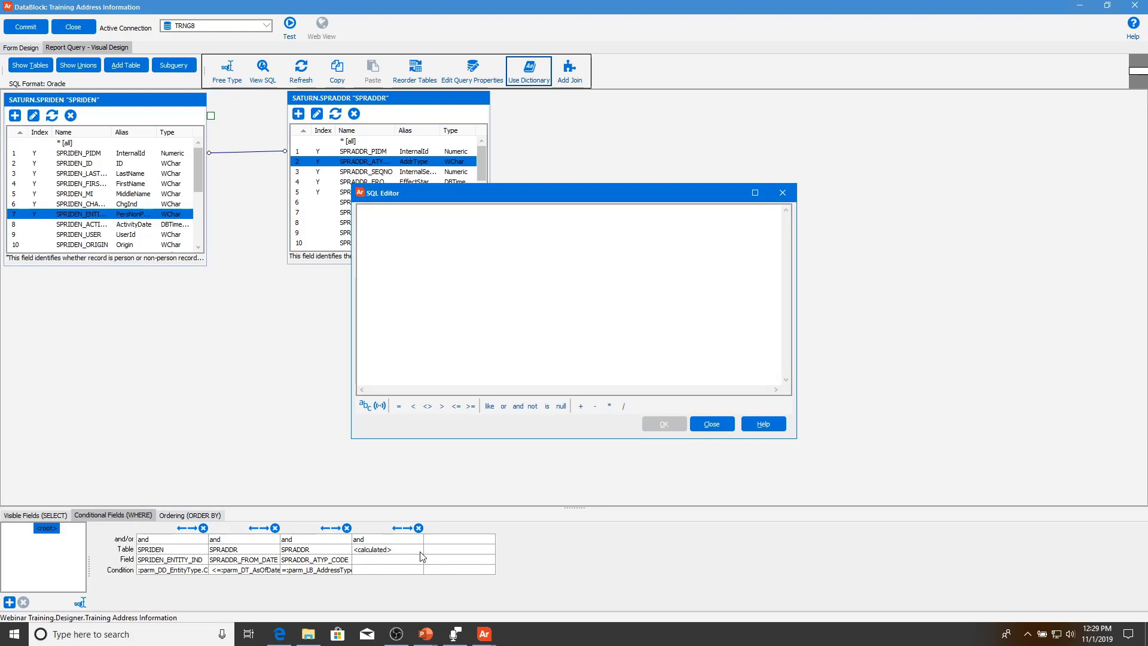
{"action": "type", "text": "Oracle ("}
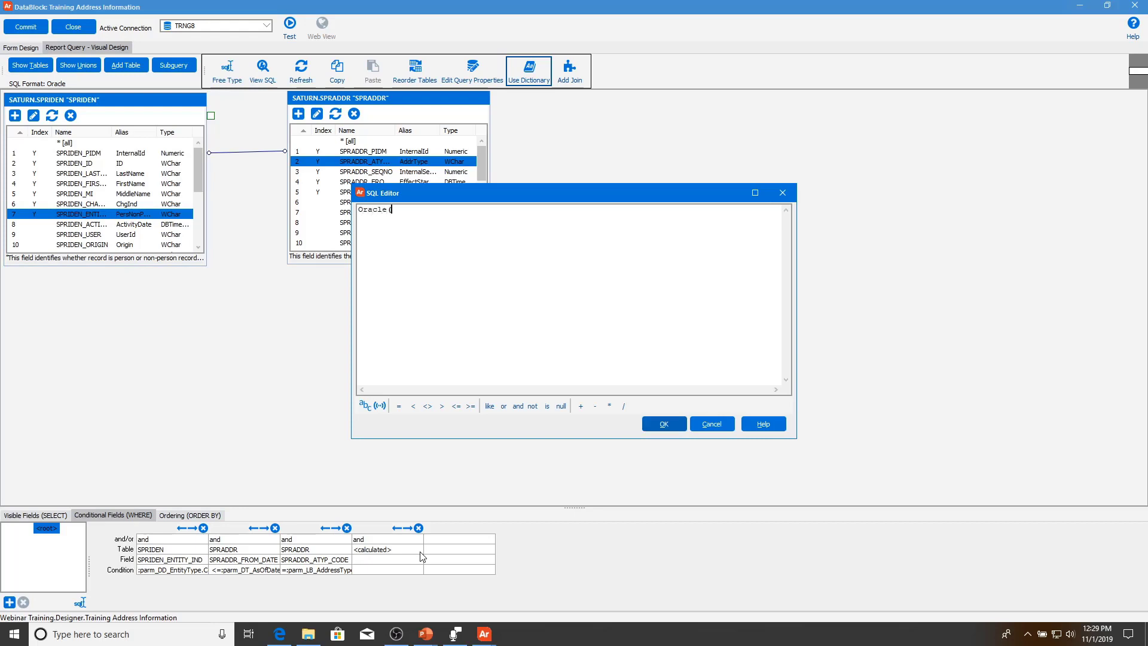
{"action": "key", "text": "ctrl+a"}
{"action": "type", "text": "lower ("}
{"action": "left_click", "coordinate": [374, 405]}
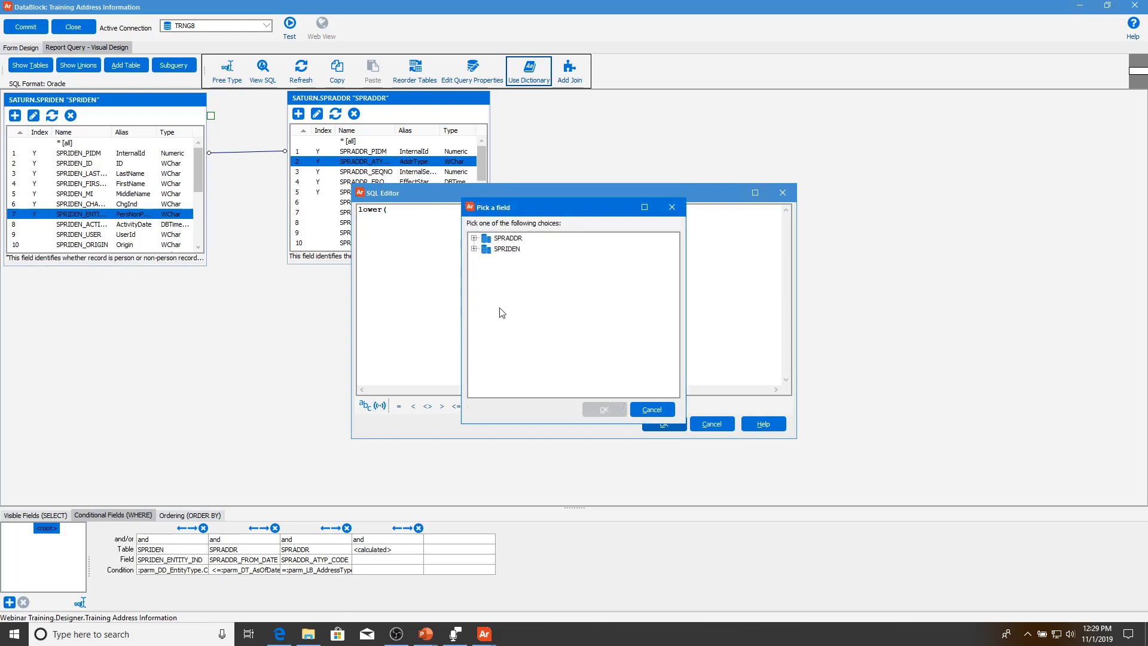
{"action": "left_click", "coordinate": [474, 248]}
{"action": "left_click", "coordinate": [538, 345]}
{"action": "left_click", "coordinate": [611, 411]}
{"action": "type", "text": ")"}
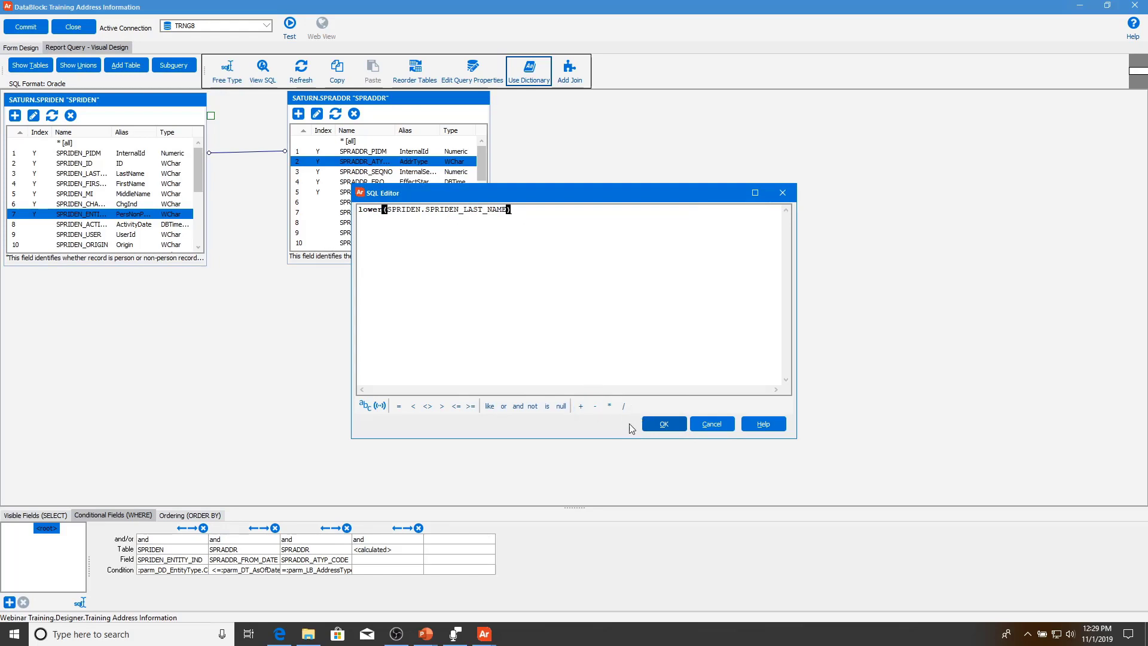
{"action": "left_click", "coordinate": [663, 424]}
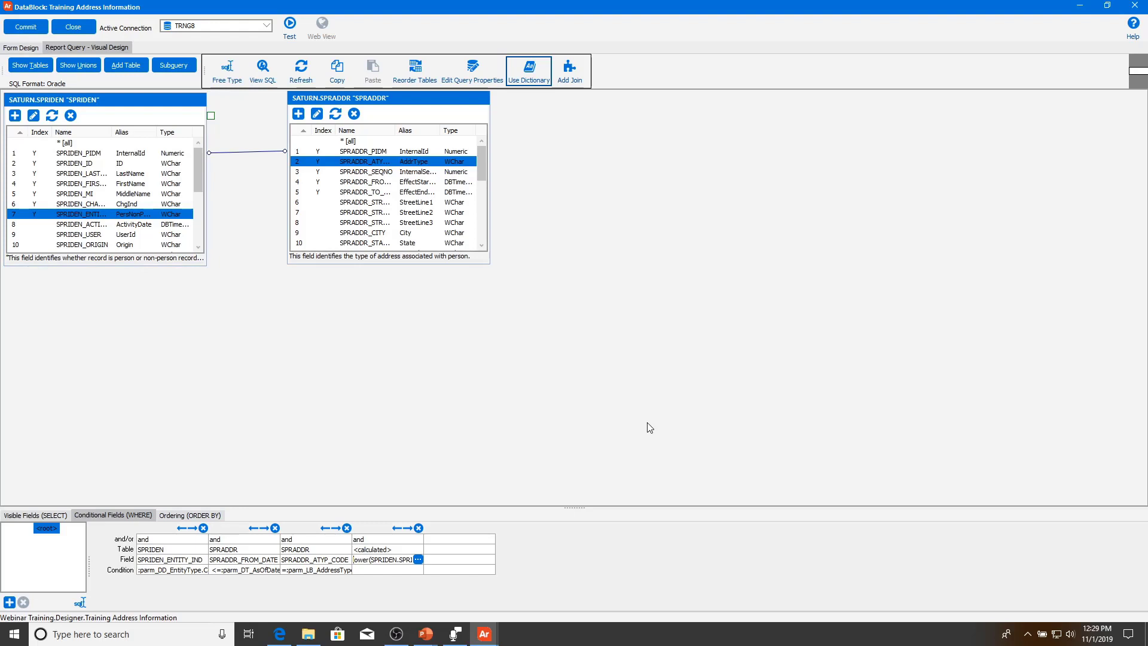
- Set the condition of the calculated last name field to like lower(:parm_EB_LastName) || '%'
{"action": "left_click", "coordinate": [421, 571]}
{"action": "left_click", "coordinate": [419, 570]}
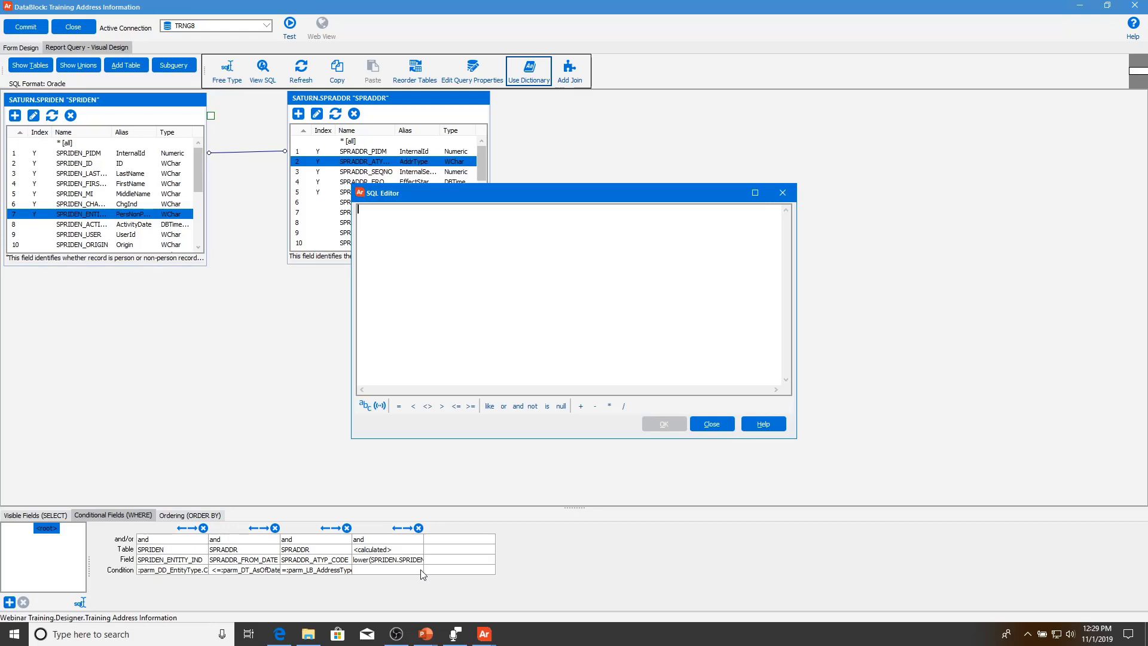
{"action": "left_click", "coordinate": [490, 407]}
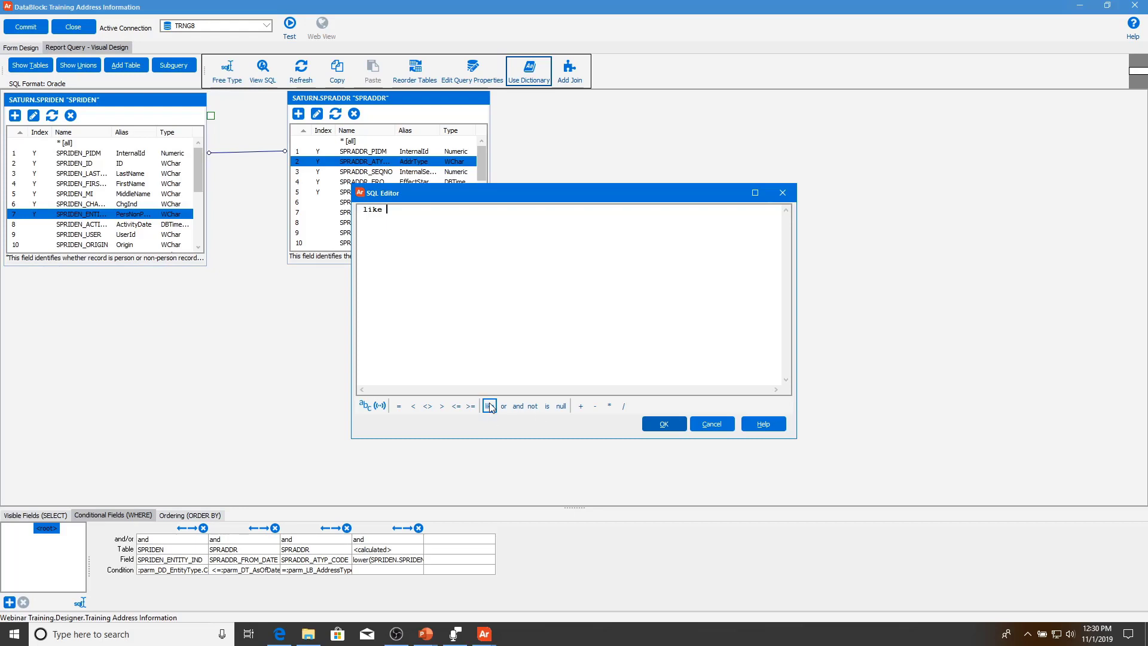
{"action": "type", "text": "lower("}
{"action": "left_click", "coordinate": [364, 405]}
{"action": "left_click", "coordinate": [514, 281]}
{"action": "left_click", "coordinate": [604, 409]}
{"action": "type", "text": ")"}
{"action": "type", "text": "|| '%'"}
{"action": "left_click", "coordinate": [679, 431]}
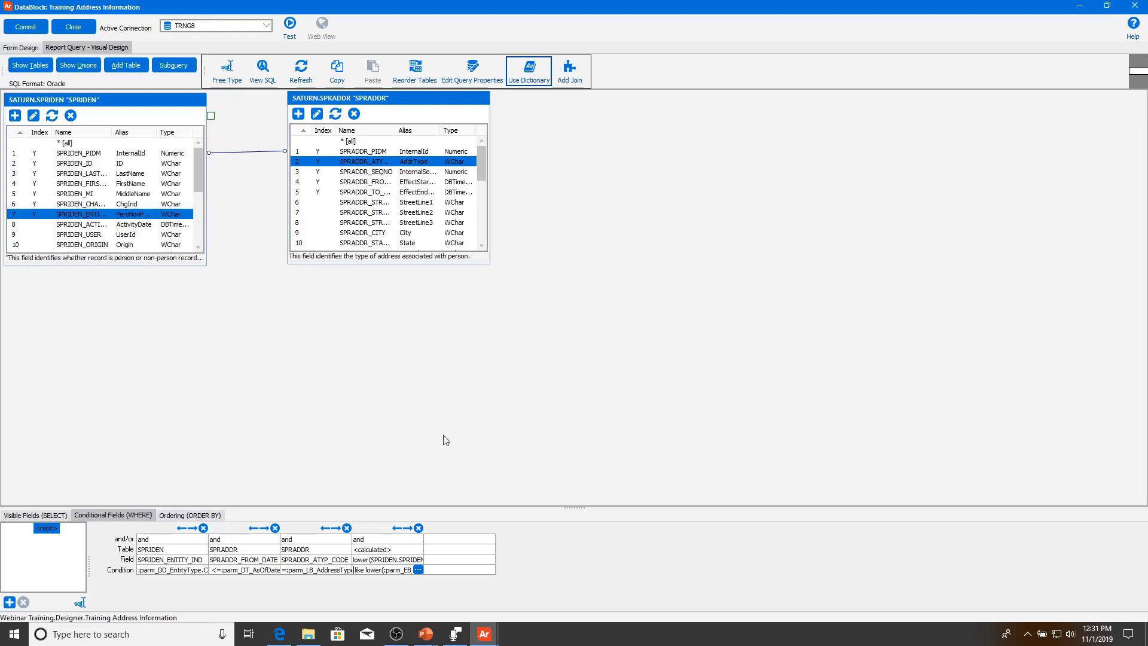
- Create a condition group under the root and add SPRADDR_STATUS_IND to it with the condition is Null
{"action": "left_click", "coordinate": [9, 602]}
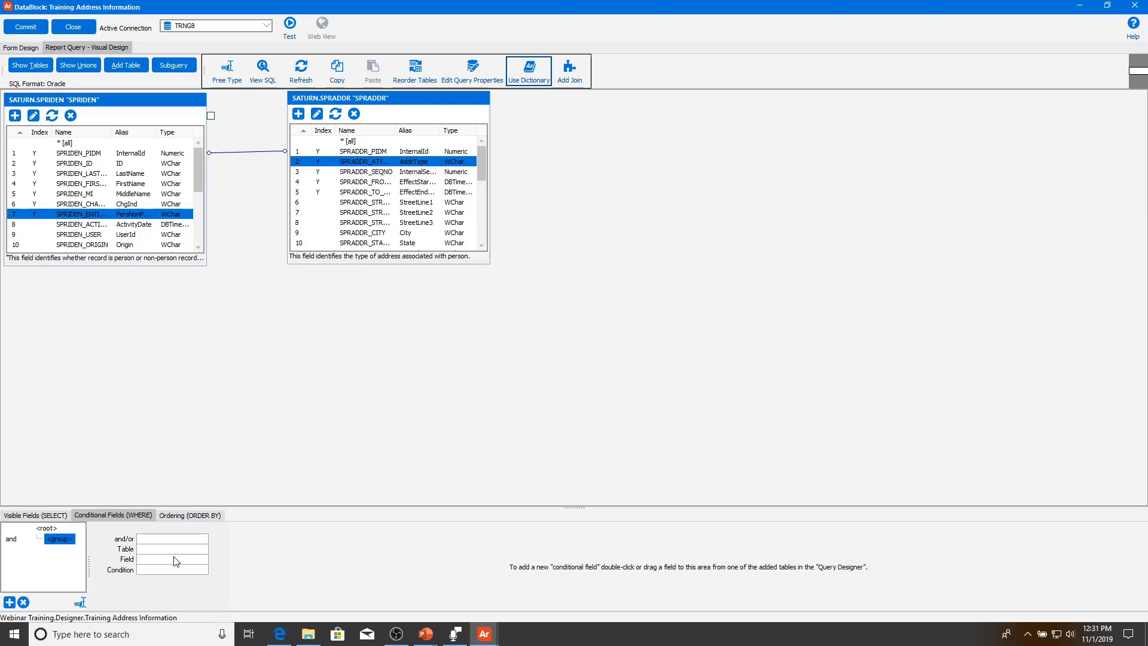
{"action": "scroll", "coordinate": [407, 207], "scroll_direction": "down", "scroll_amount": 2}
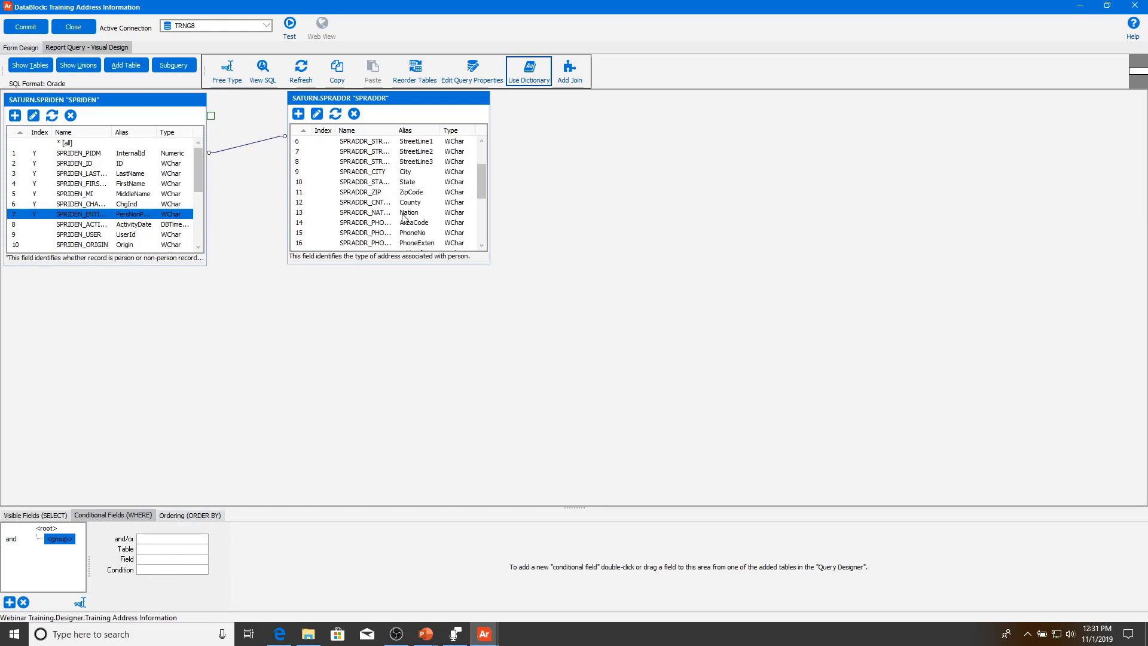
{"action": "left_click", "coordinate": [371, 232]}
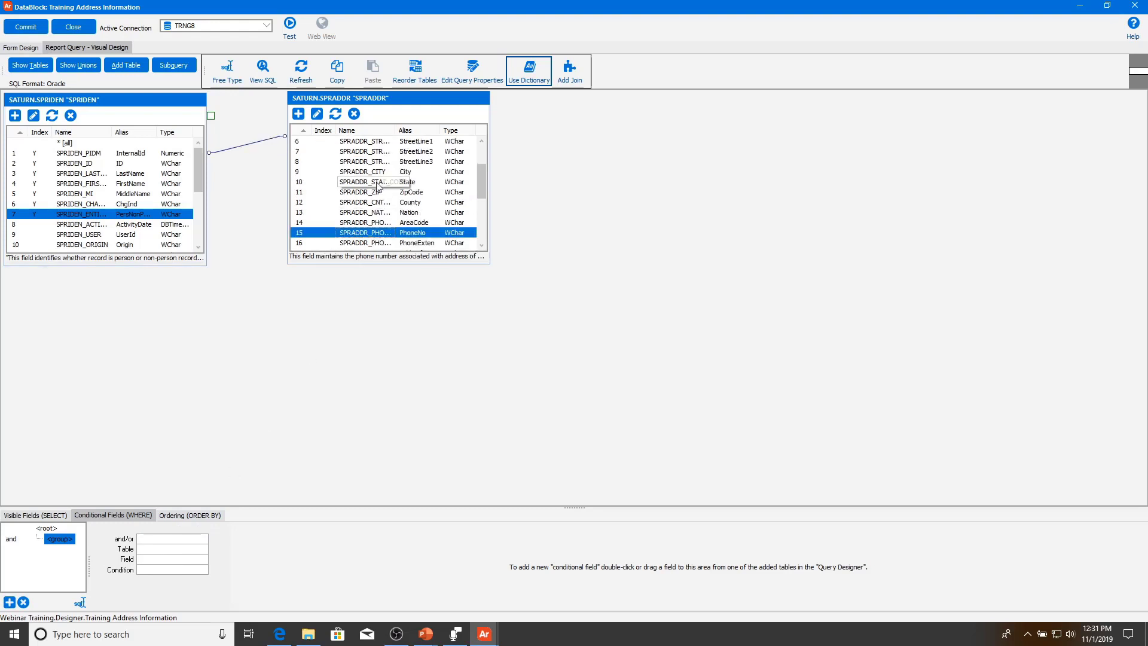
{"action": "left_click", "coordinate": [377, 182]}
{"action": "scroll", "coordinate": [382, 186], "scroll_direction": "down", "scroll_amount": 2}
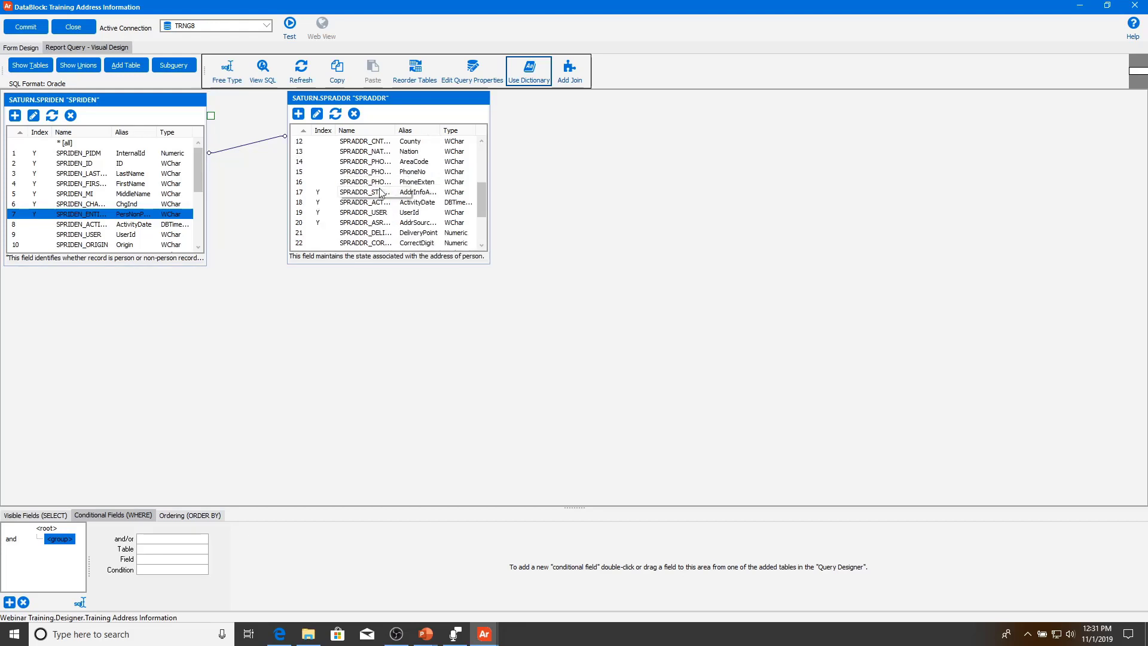
{"action": "double_click", "coordinate": [380, 193]}
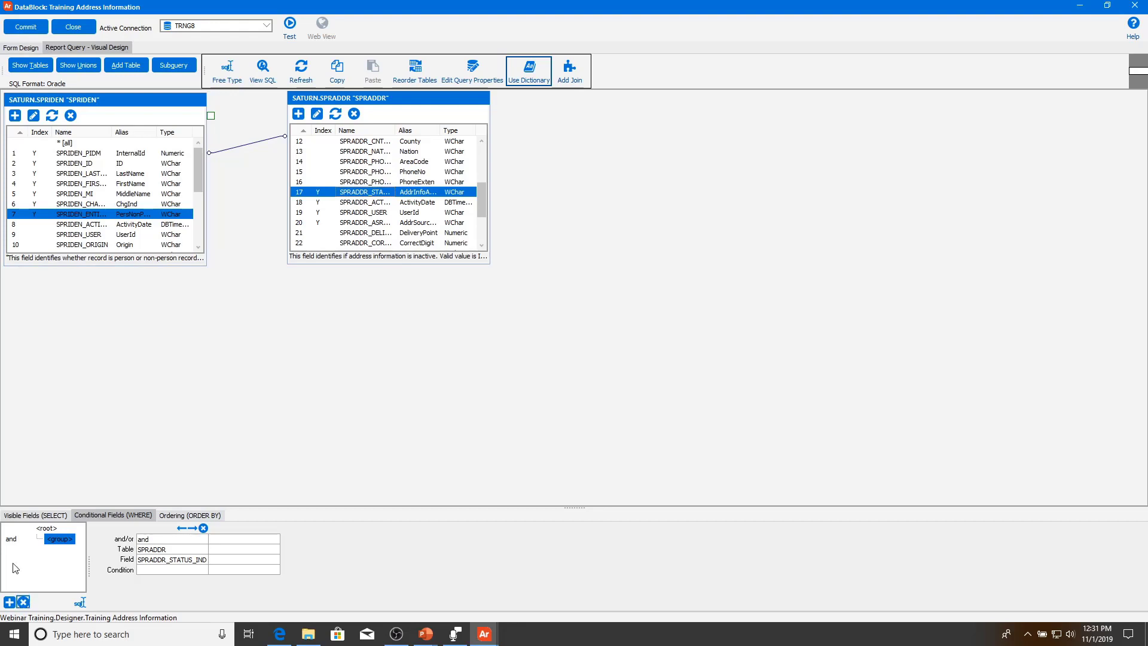
{"action": "left_click", "coordinate": [172, 570]}
{"action": "type", "text": "is Null"}
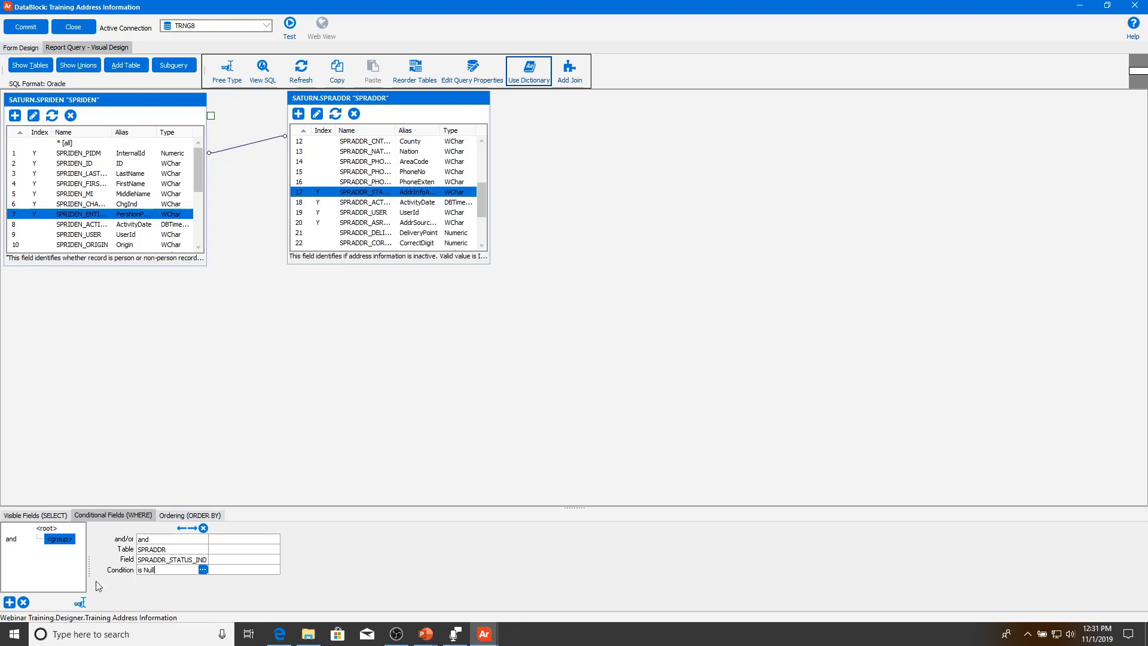
- Add an "or" calculated condition to the group that checks :parm_CB_InactiveAddresses = 'Y'
{"action": "left_click", "coordinate": [274, 540]}
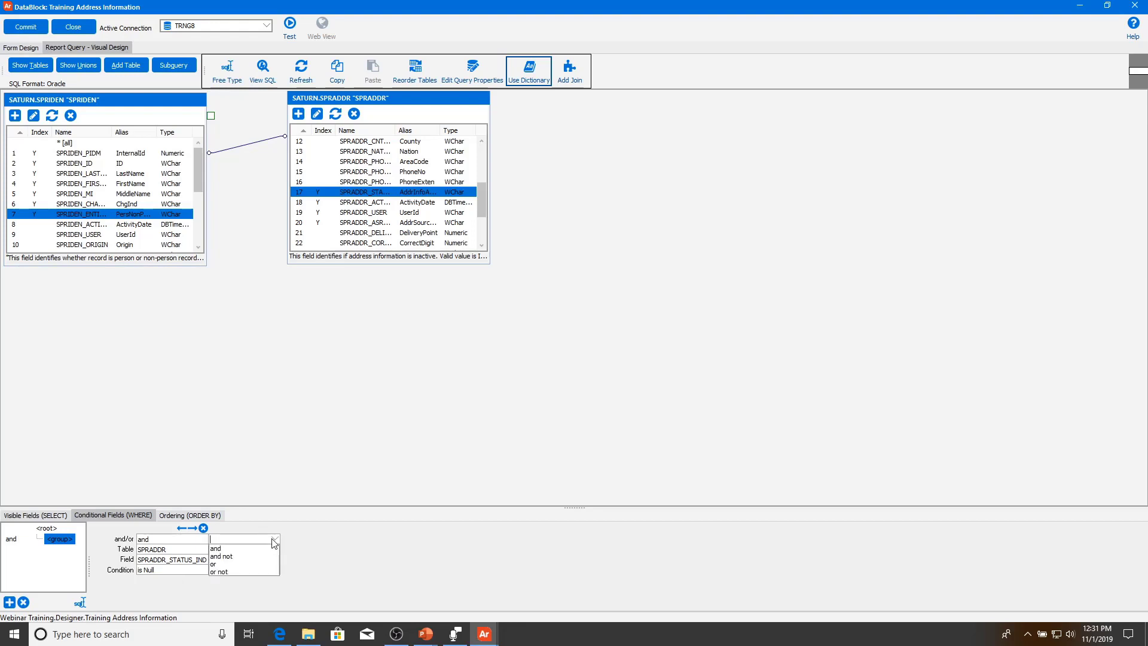
{"action": "left_click", "coordinate": [222, 564]}
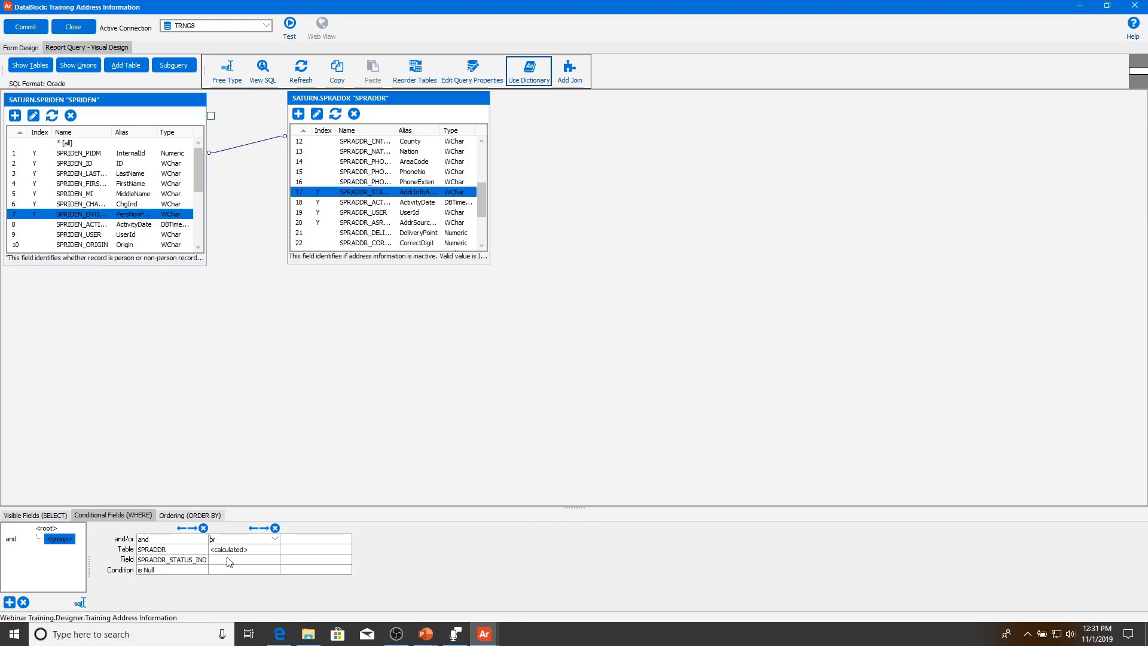
{"action": "left_click", "coordinate": [277, 560]}
{"action": "left_click", "coordinate": [274, 559]}
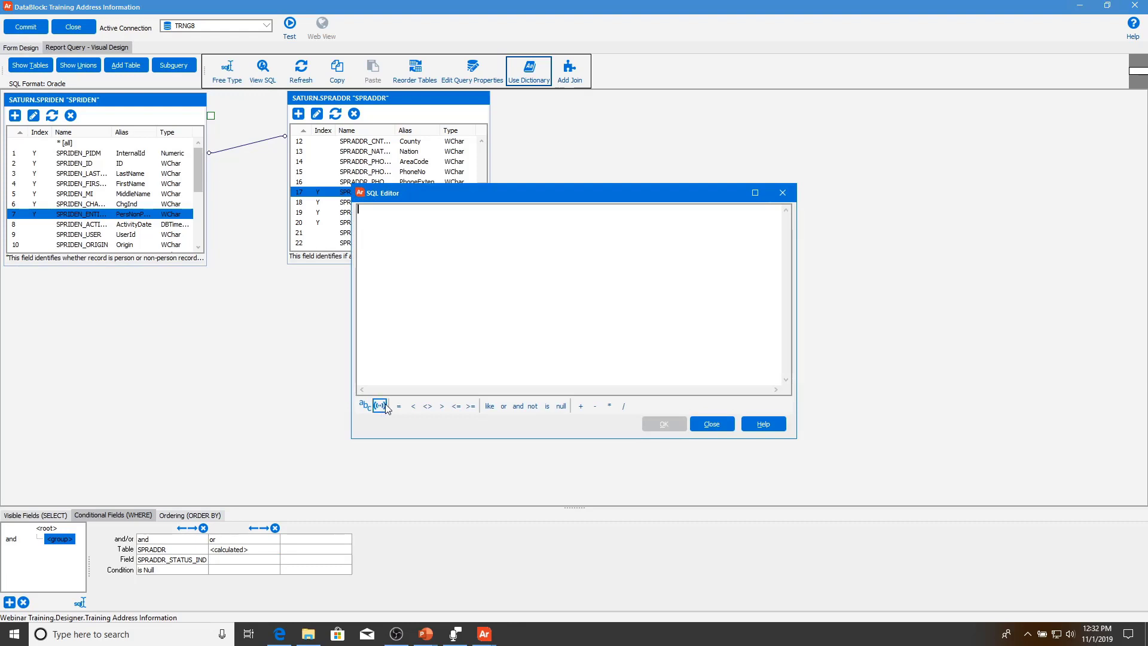
{"action": "left_click", "coordinate": [365, 405]}
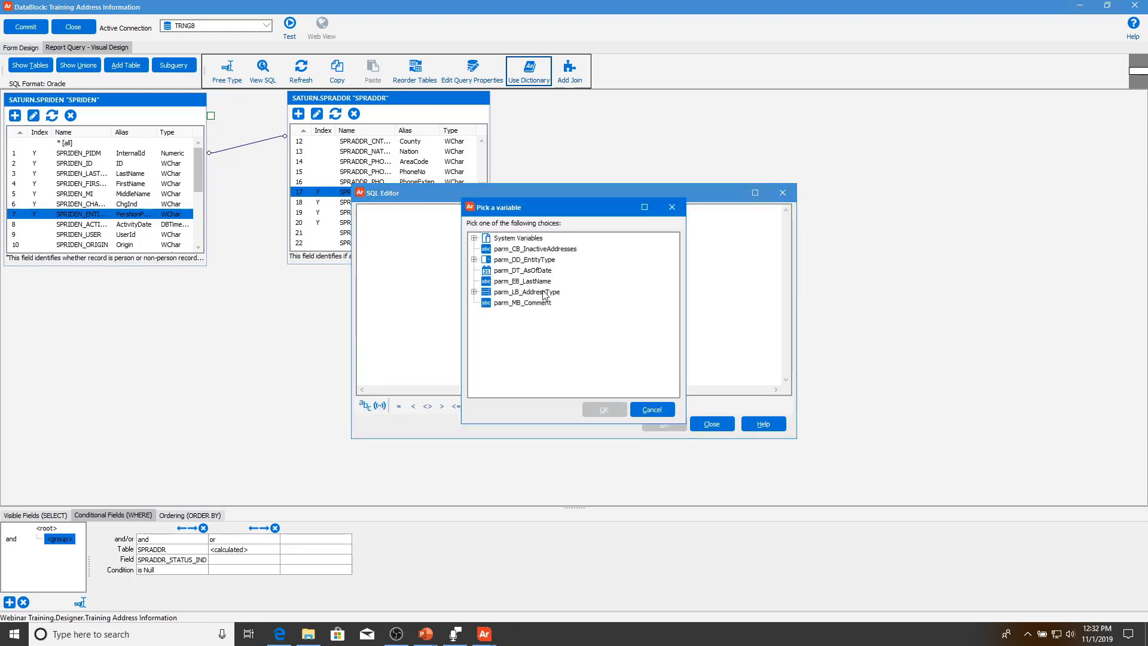
{"action": "left_click", "coordinate": [522, 250]}
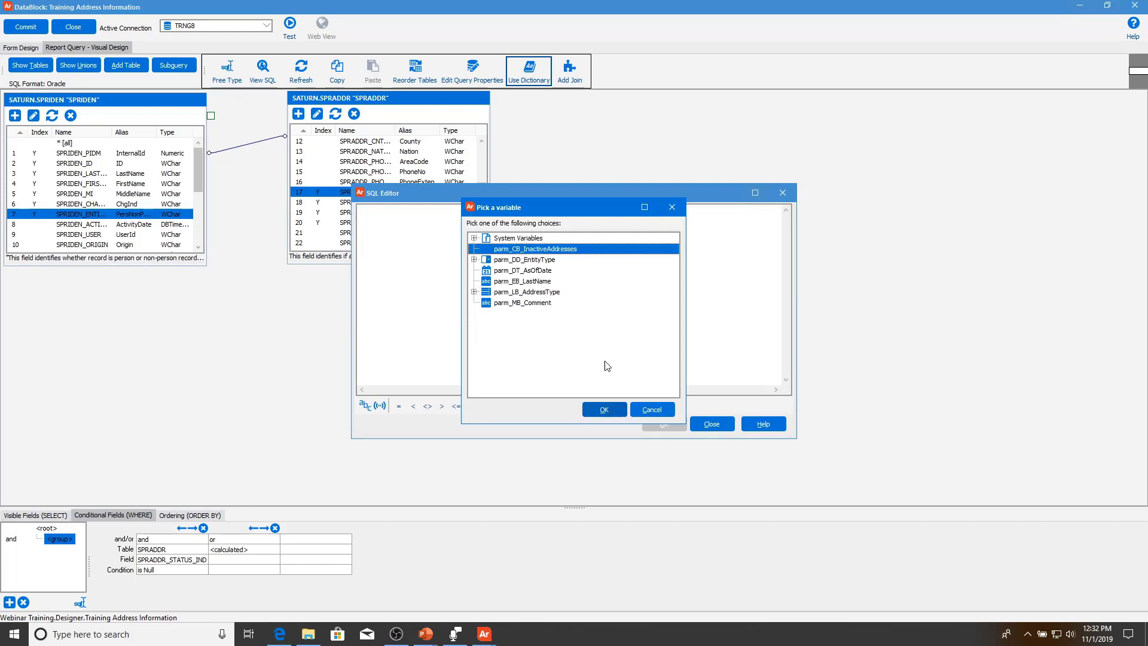
{"action": "left_click", "coordinate": [602, 410]}
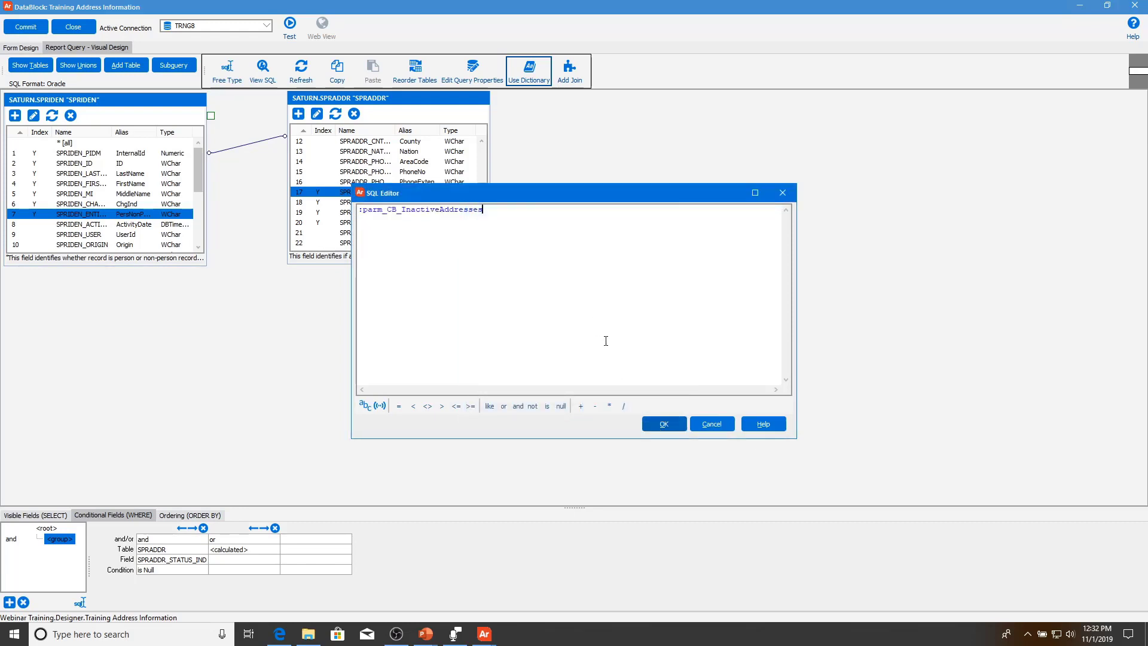
{"action": "left_click", "coordinate": [661, 424]}
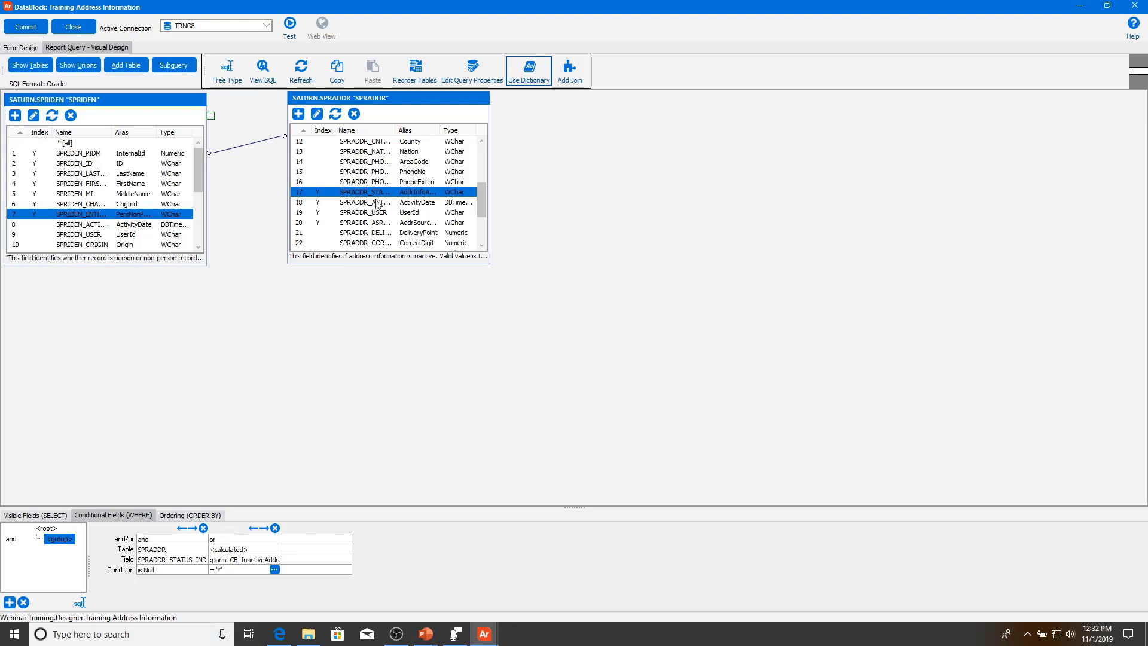
- Review the query's generated SQL and the conditions held in the root and in the nested group
{"action": "left_click", "coordinate": [279, 81]}
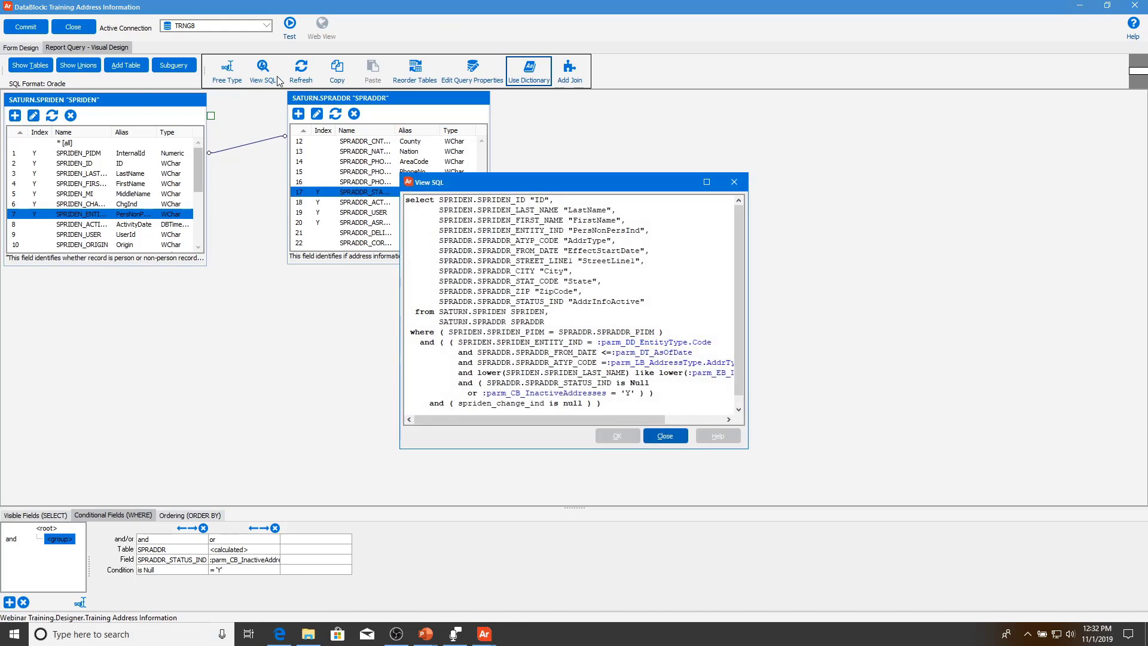
{"action": "scroll", "coordinate": [597, 326], "scroll_direction": "down", "scroll_amount": 1}
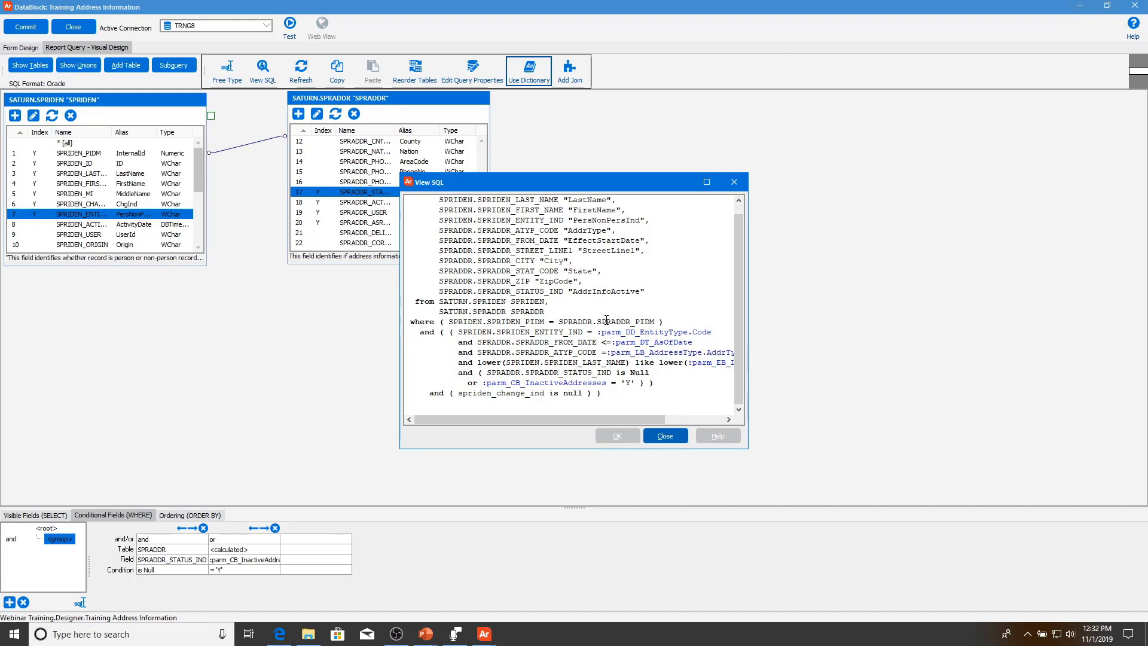
{"action": "left_click", "coordinate": [664, 436]}
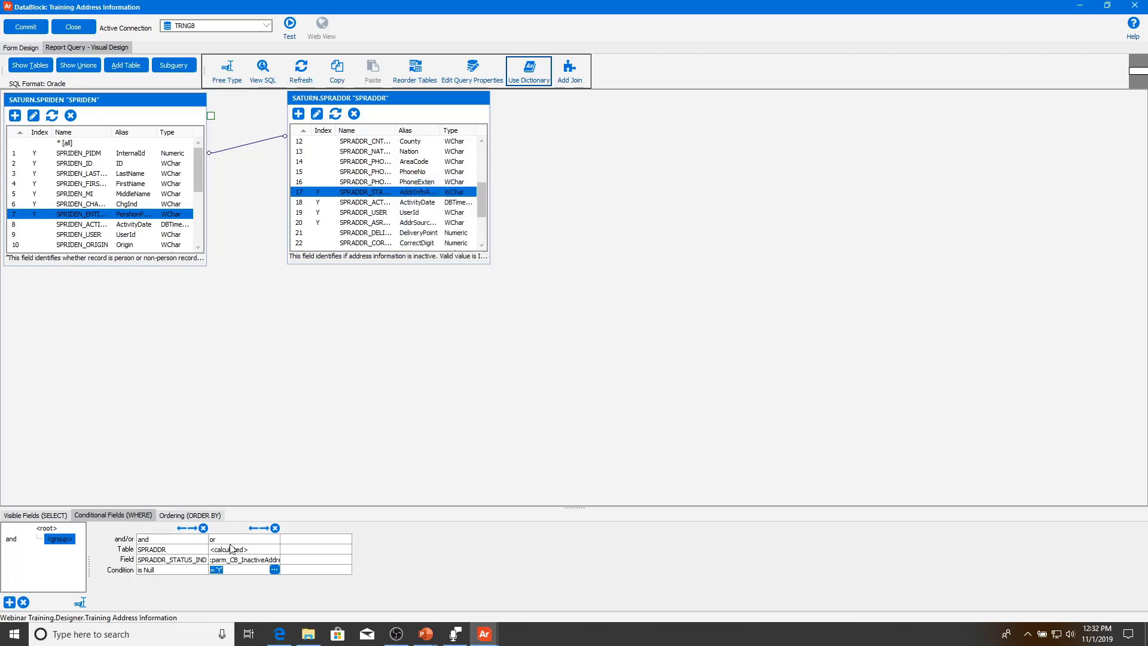
{"action": "left_click", "coordinate": [47, 528]}
{"action": "left_click", "coordinate": [61, 540]}
{"action": "left_click", "coordinate": [52, 529]}
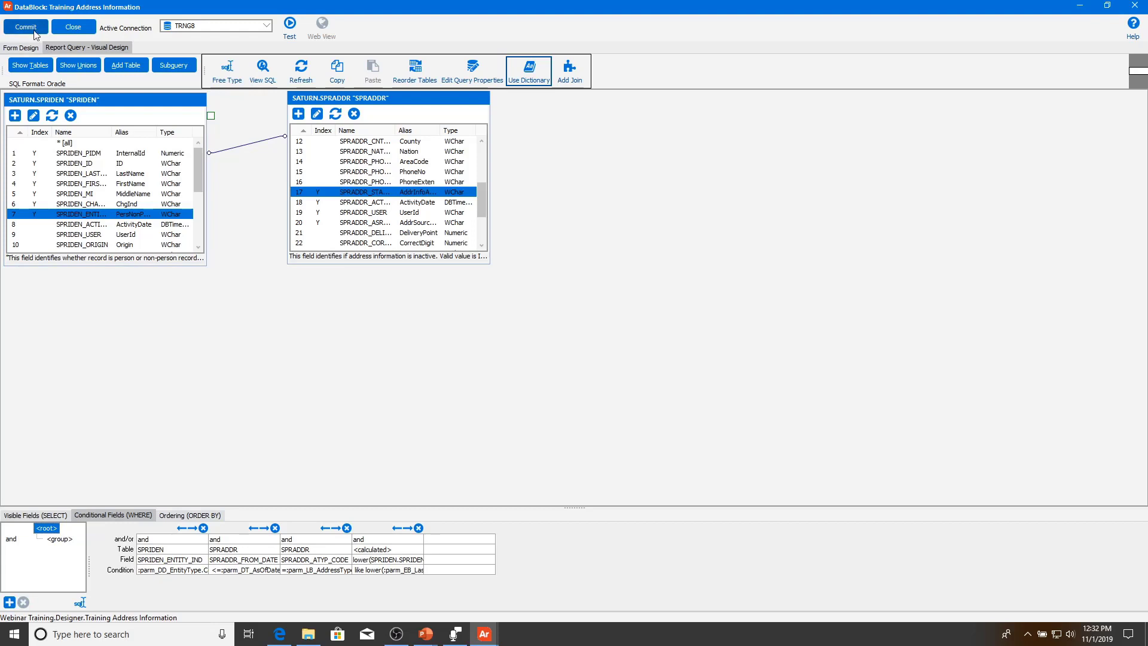
- Test the DataBlock with entity type Person, address types Billing through Corporate Subsidiary and last name search "w", retrieving the matching records
{"action": "left_click", "coordinate": [290, 27]}
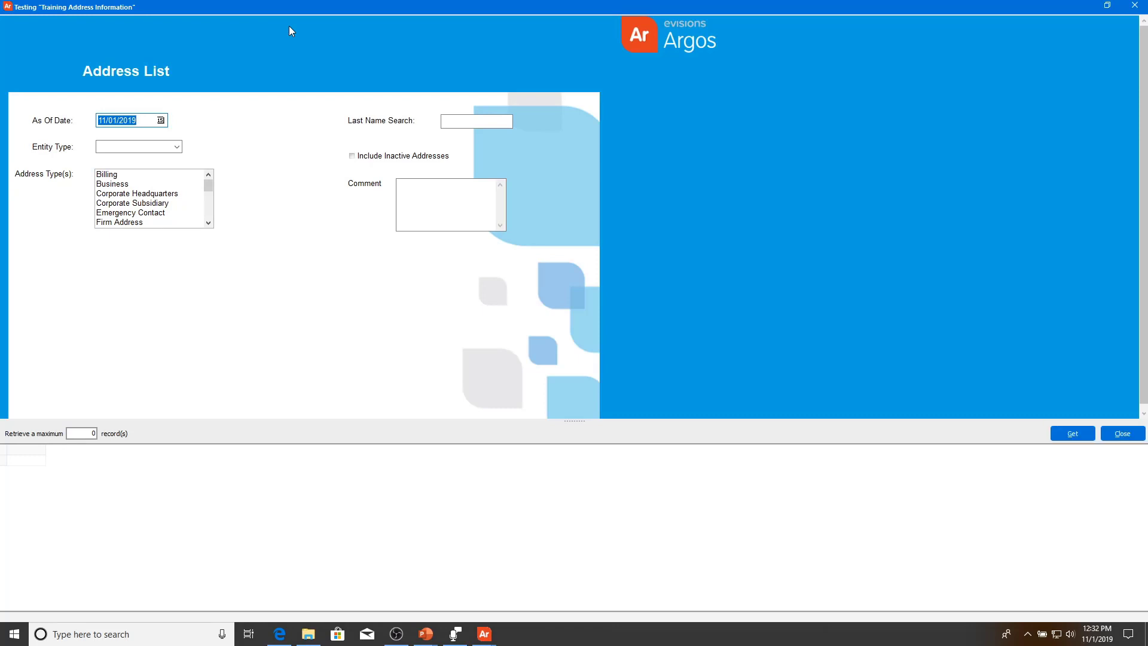
{"action": "left_click", "coordinate": [177, 147]}
{"action": "left_click", "coordinate": [152, 166]}
{"action": "left_click", "coordinate": [132, 174]}
{"action": "left_click", "coordinate": [476, 122]}
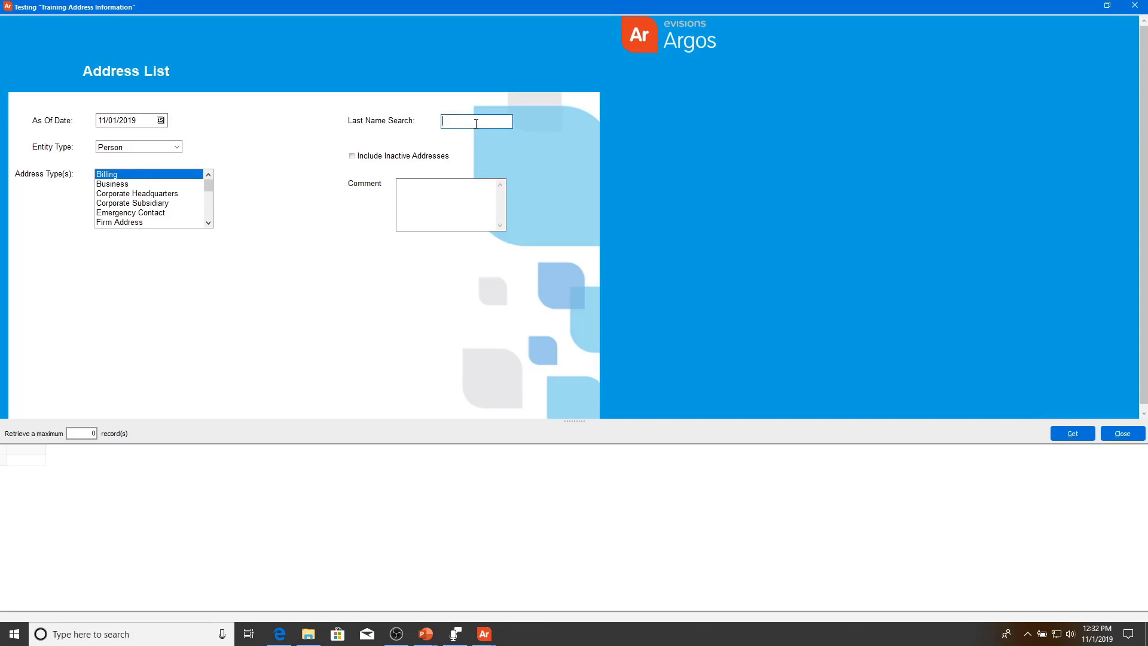
{"action": "type", "text": "w"}
{"action": "left_click", "coordinate": [168, 203], "text": "shift"}
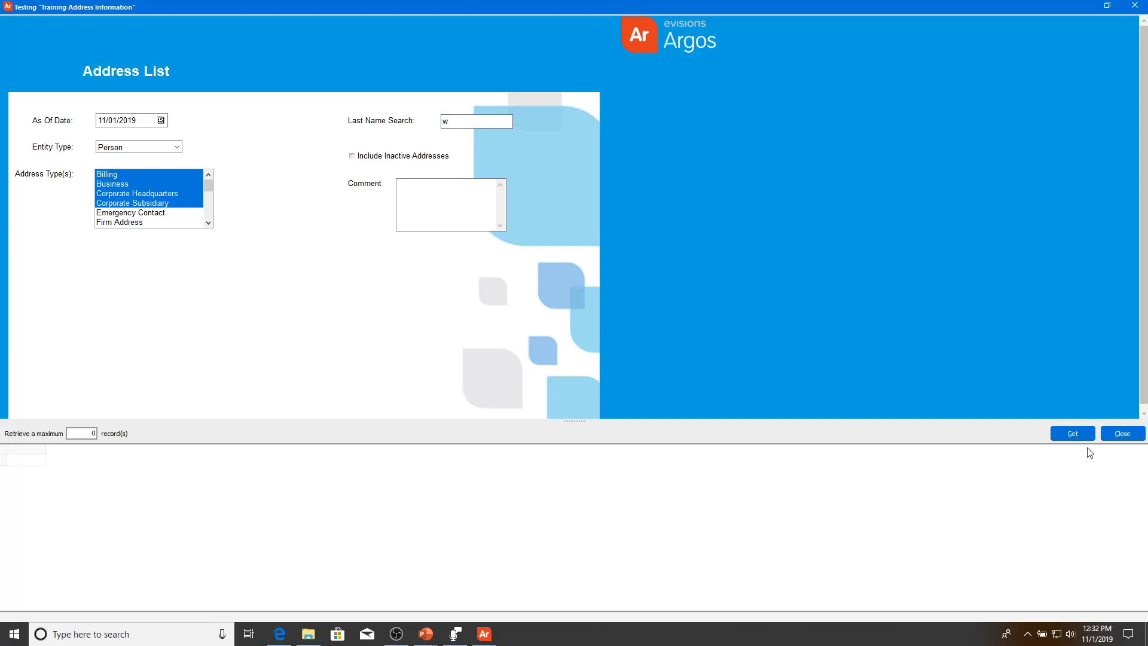
{"action": "left_click", "coordinate": [1076, 435]}
- Extend the test's address type selection down through the Parent entries and retrieve the records again
{"action": "left_click", "coordinate": [588, 327]}
{"action": "scroll", "coordinate": [131, 220], "scroll_direction": "down", "scroll_amount": 1}
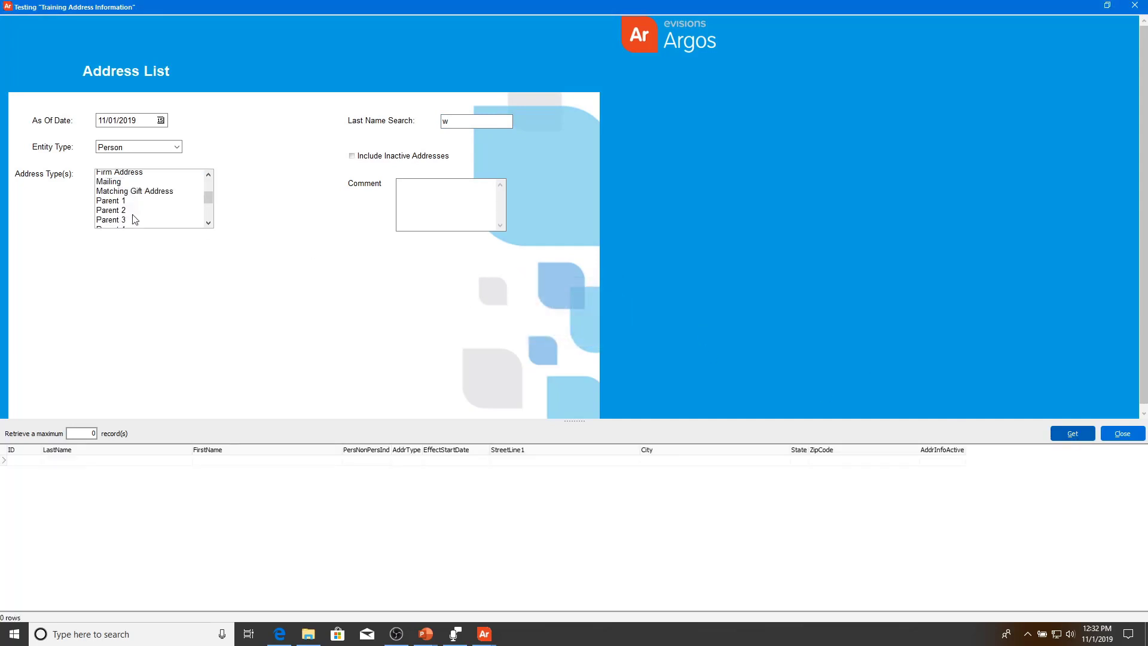
{"action": "left_click_drag", "start_coordinate": [131, 220], "coordinate": [147, 226]}
{"action": "left_click", "coordinate": [1072, 433]}
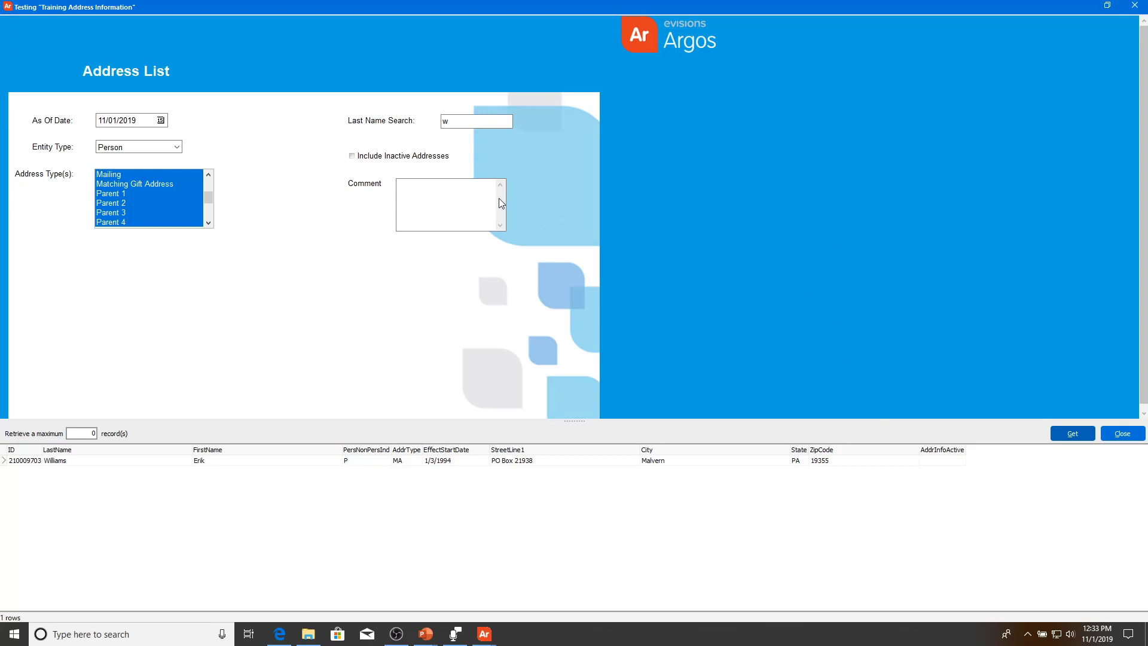
- Include inactive addresses, extend the address type selection through Seasonal and retrieve the records again
{"action": "left_click", "coordinate": [400, 156]}
{"action": "scroll", "coordinate": [204, 221], "scroll_direction": "down", "scroll_amount": 2}
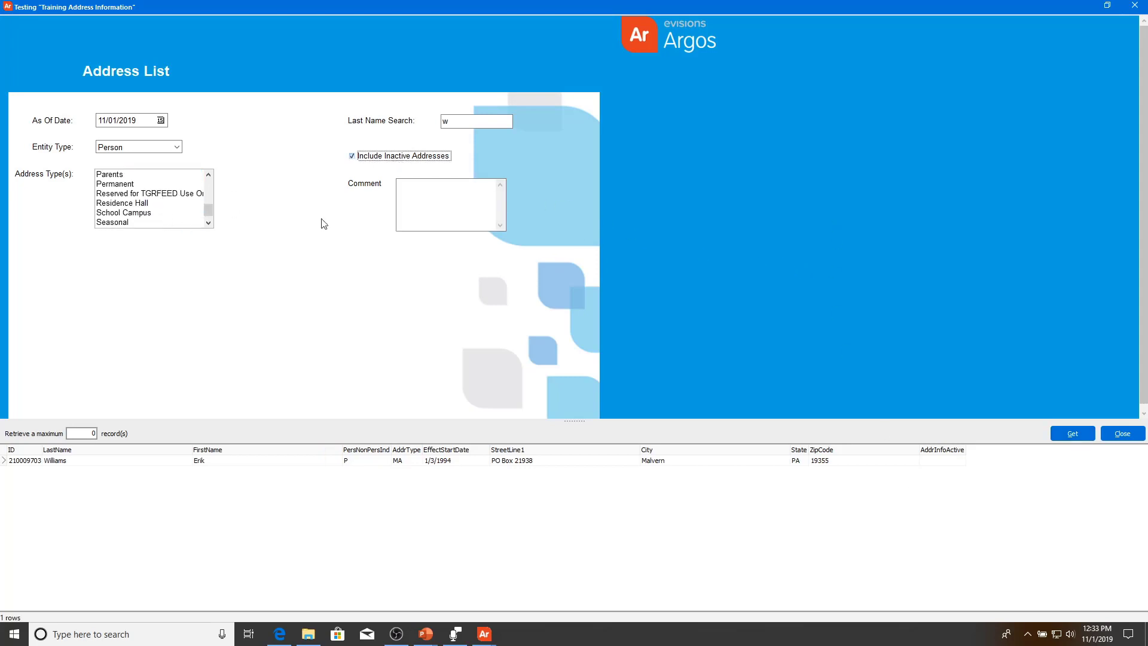
{"action": "left_click", "coordinate": [1073, 433]}
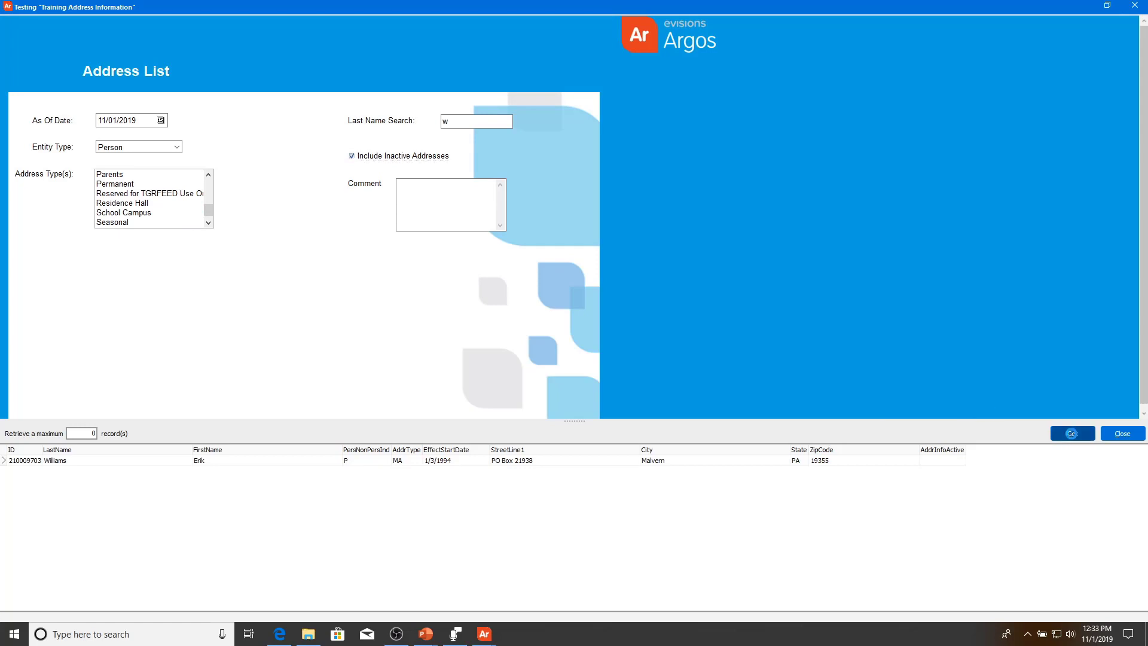
{"action": "left_click", "coordinate": [152, 221], "text": "shift"}
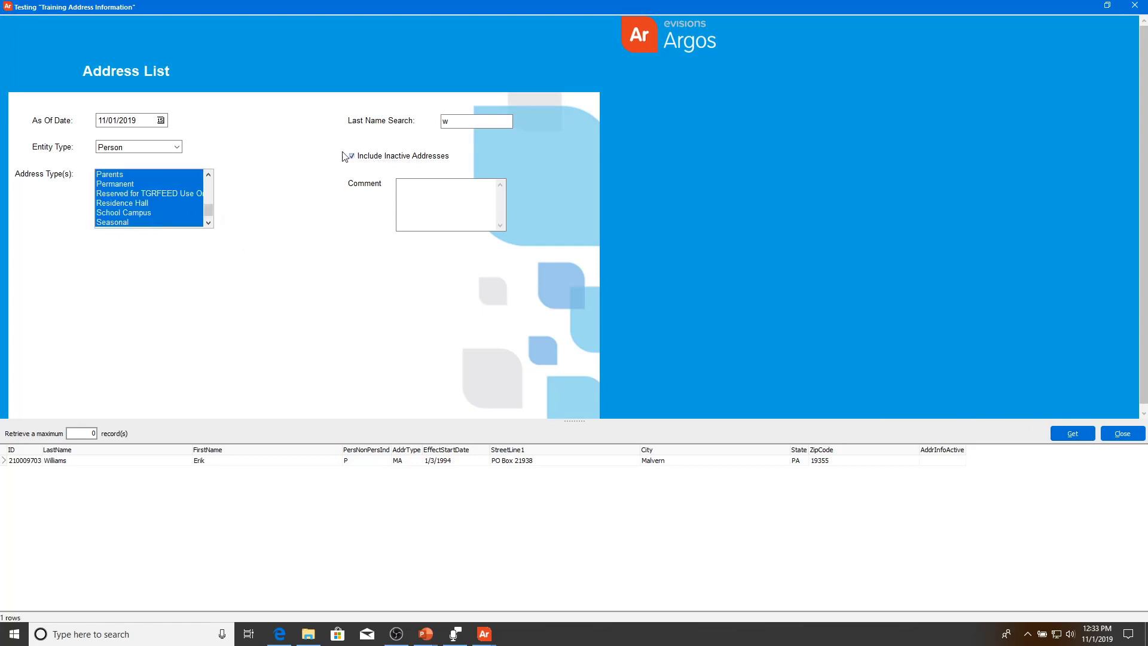
{"action": "left_click", "coordinate": [1067, 435]}
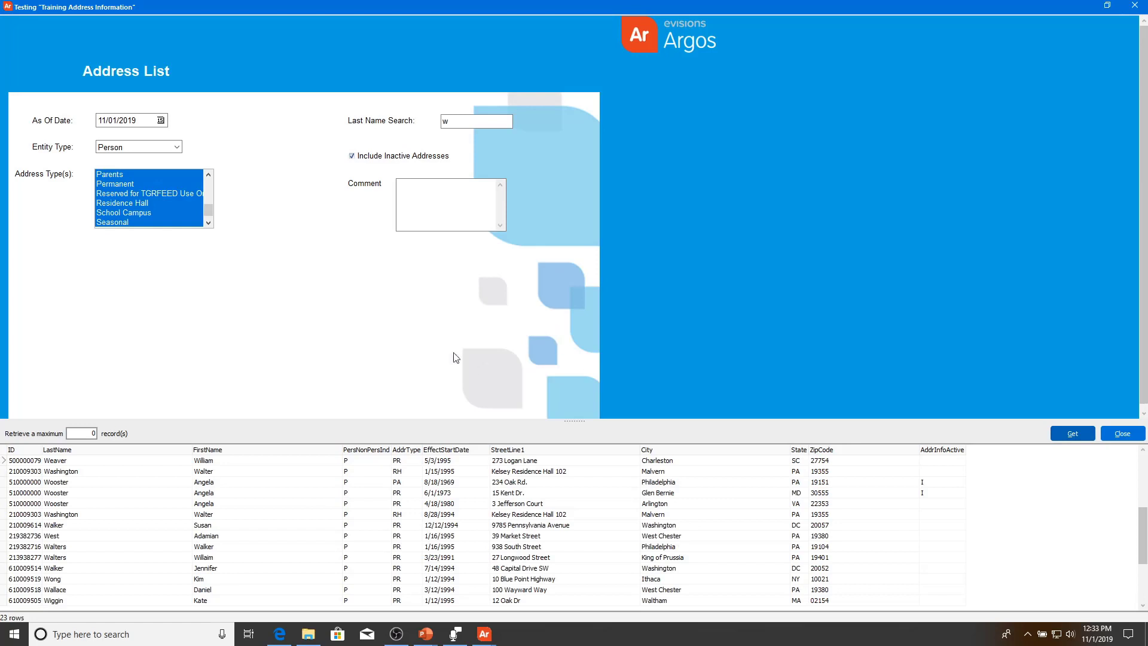
- Compare the results without and with inactive addresses included, and close the test
{"action": "left_click", "coordinate": [406, 158]}
{"action": "left_click", "coordinate": [1073, 434]}
{"action": "left_click", "coordinate": [387, 156]}
{"action": "left_click", "coordinate": [1072, 433]}
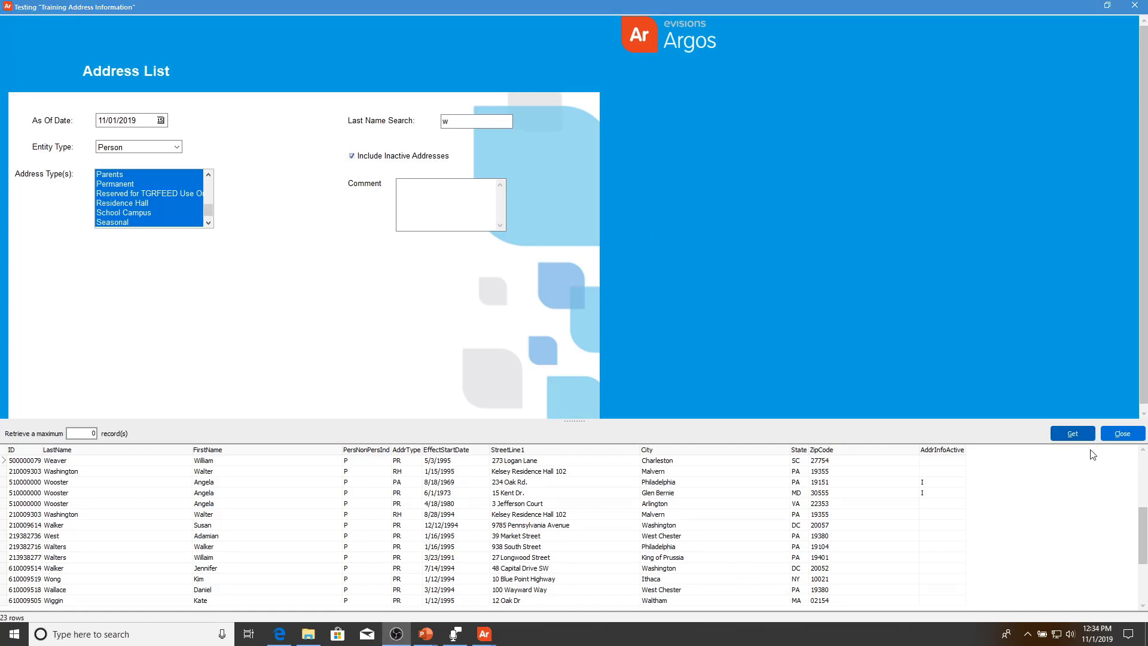
{"action": "left_click", "coordinate": [1122, 433]}
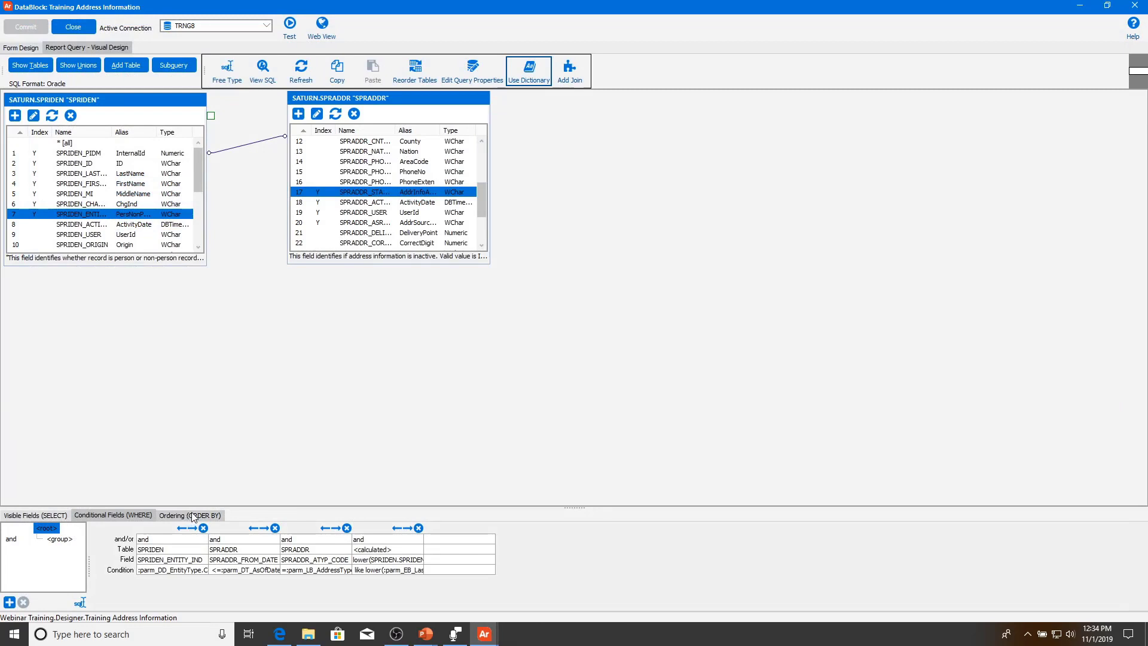
- Order the report query by SPRIDEN_LAST_NAME and SPRIDEN_FIRST_NAME ascending and commit the DataBlock
{"action": "left_click", "coordinate": [192, 515]}
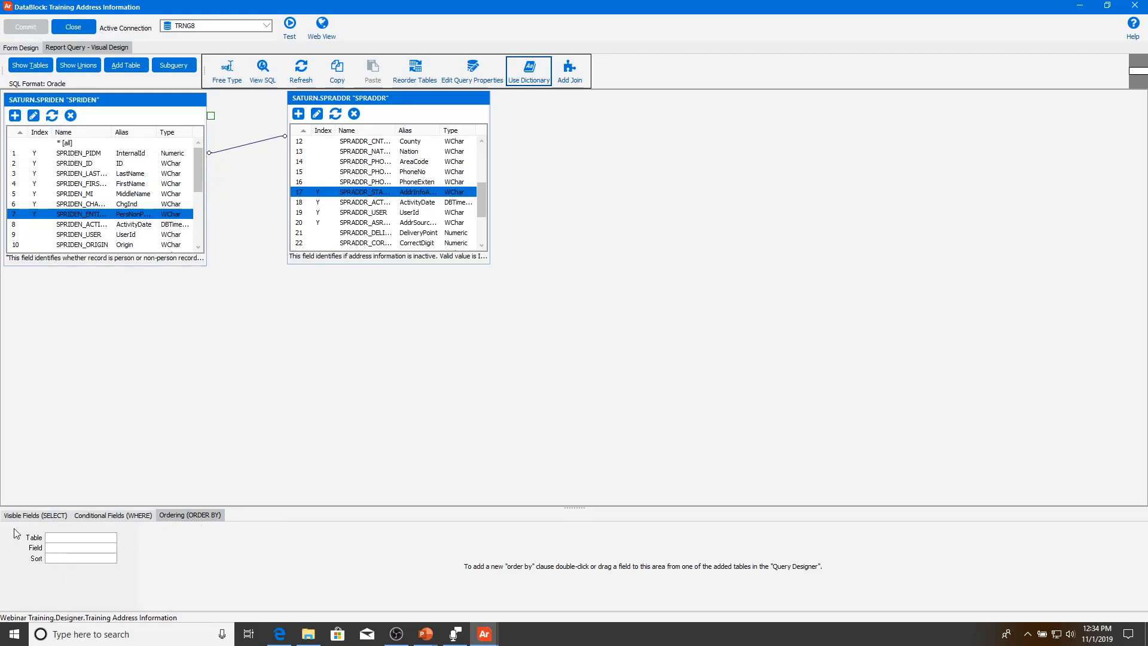
{"action": "left_click", "coordinate": [94, 552]}
{"action": "double_click", "coordinate": [98, 174]}
{"action": "double_click", "coordinate": [100, 184]}
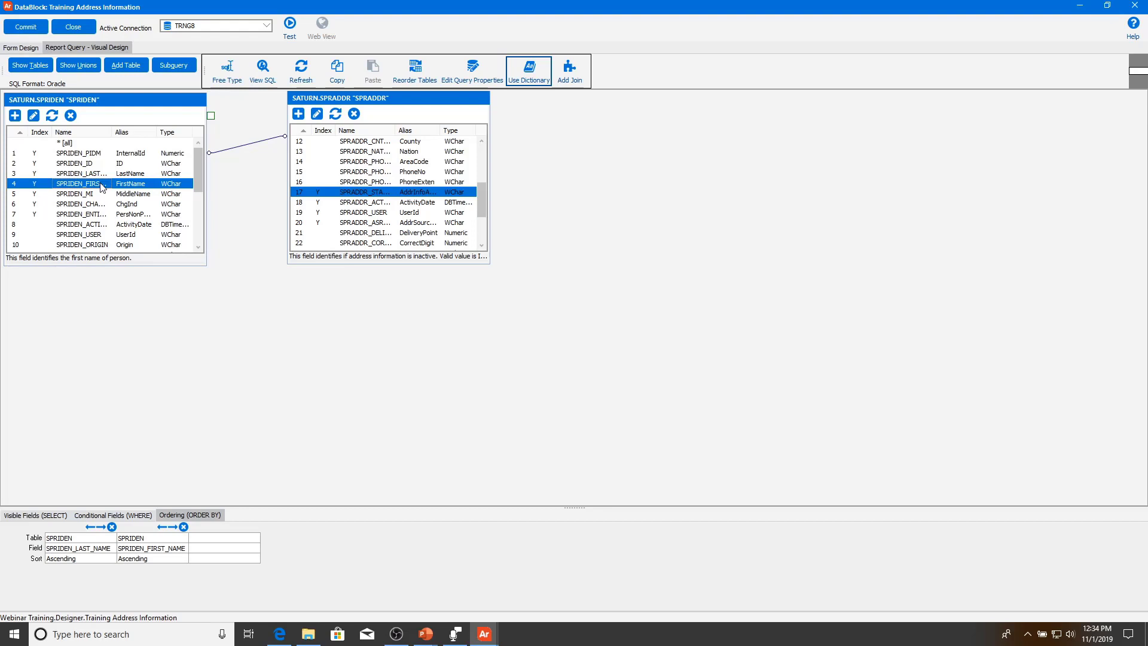
{"action": "left_click", "coordinate": [32, 30]}
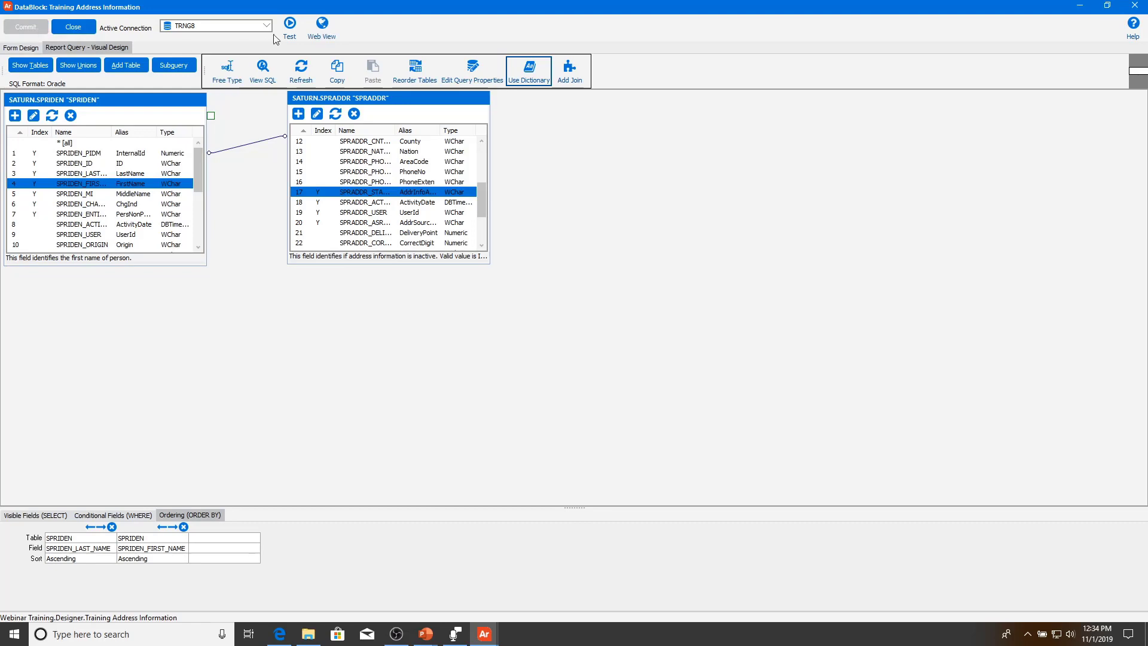
- Test the DataBlock again for entity type Person with the address types from Business downward selected, leaving the last name search empty
{"action": "left_click", "coordinate": [290, 26]}
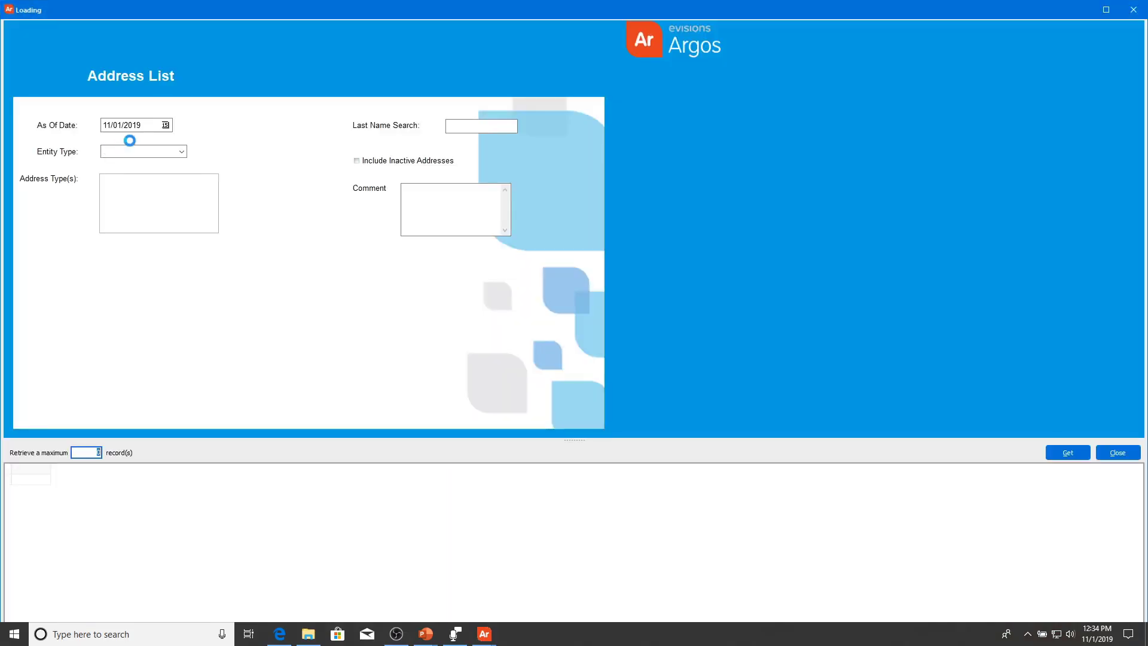
{"action": "left_click", "coordinate": [131, 151]}
{"action": "left_click", "coordinate": [132, 170]}
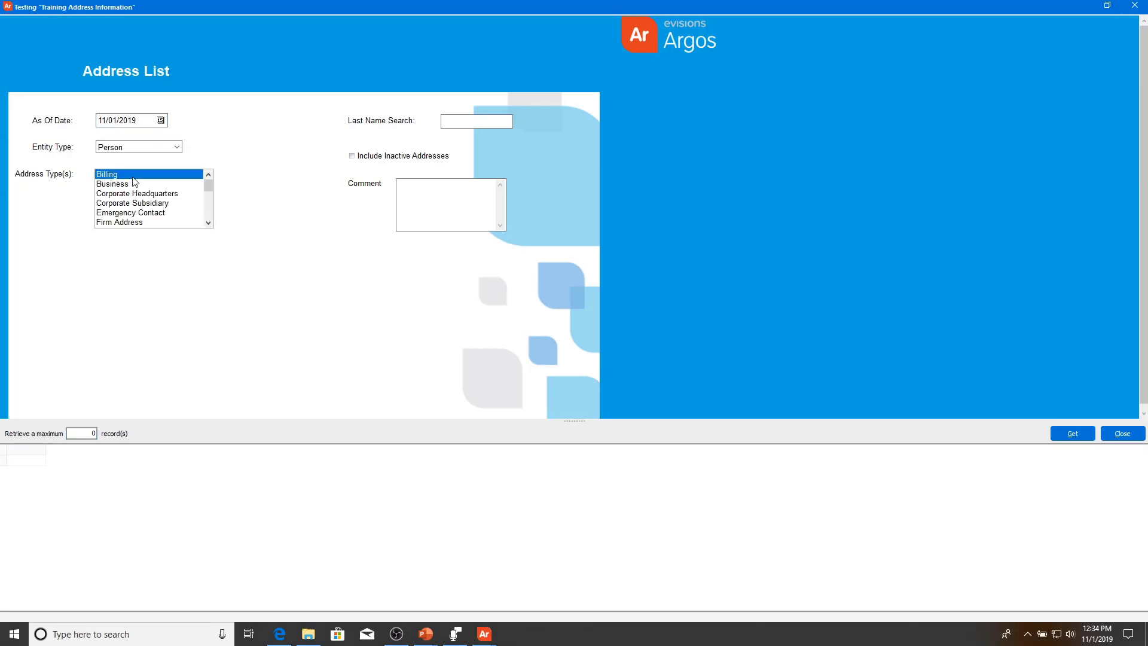
{"action": "scroll", "coordinate": [144, 212], "scroll_direction": "down", "scroll_amount": 5}
{"action": "left_click", "coordinate": [151, 222]}
{"action": "left_click", "coordinate": [134, 194]}
{"action": "left_click", "coordinate": [136, 219]}
{"action": "left_click", "coordinate": [132, 215]}
{"action": "scroll", "coordinate": [134, 211], "scroll_direction": "up", "scroll_amount": 3}
{"action": "scroll", "coordinate": [136, 213], "scroll_direction": "up", "scroll_amount": 2}
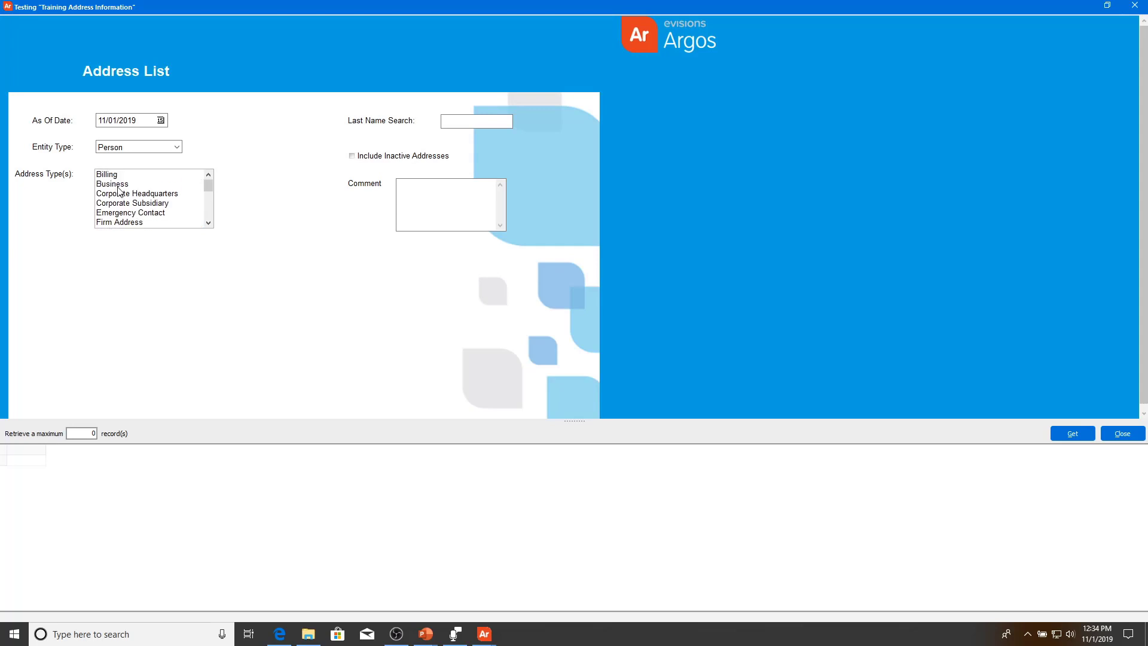
{"action": "left_click", "coordinate": [113, 183], "text": "shift"}
{"action": "left_click", "coordinate": [1059, 436]}
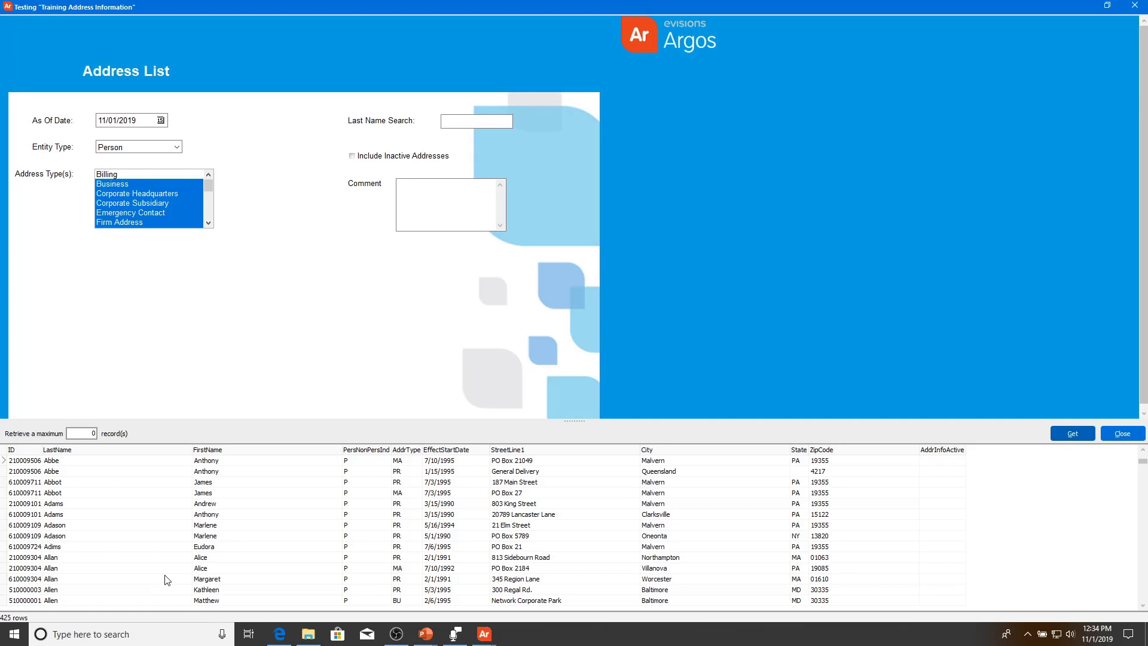
- Check the last and first name ordering in the retrieved records and close the test
{"action": "left_click", "coordinate": [96, 434]}
{"action": "left_click", "coordinate": [361, 578]}
{"action": "scroll", "coordinate": [155, 541], "scroll_direction": "down", "scroll_amount": 16}
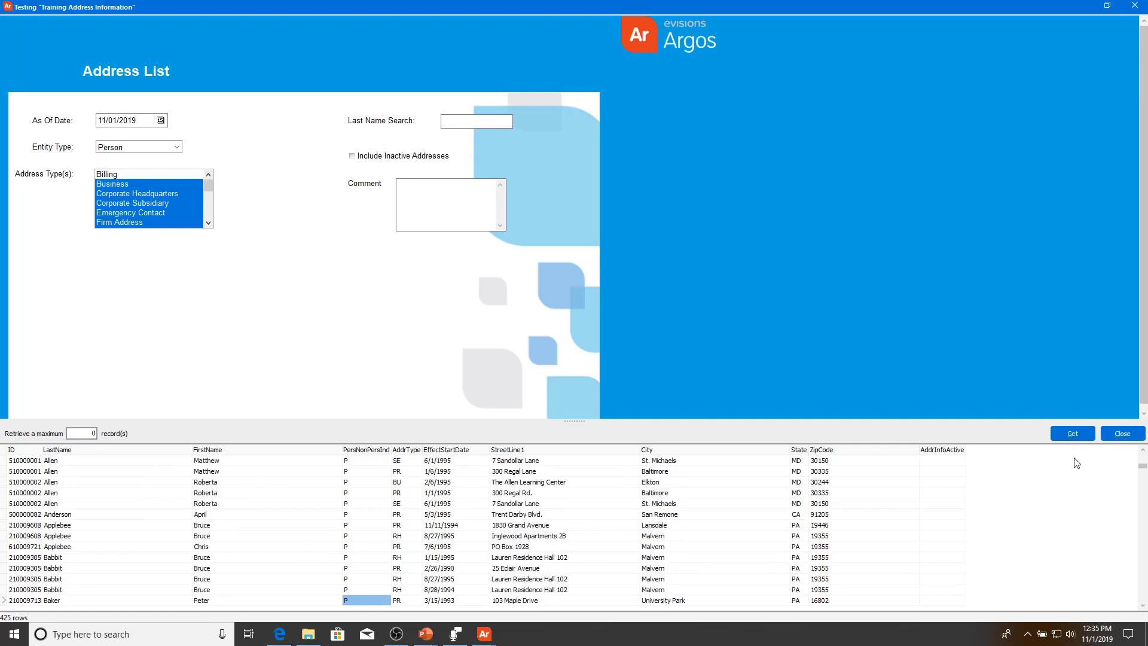
{"action": "left_click", "coordinate": [1106, 440]}
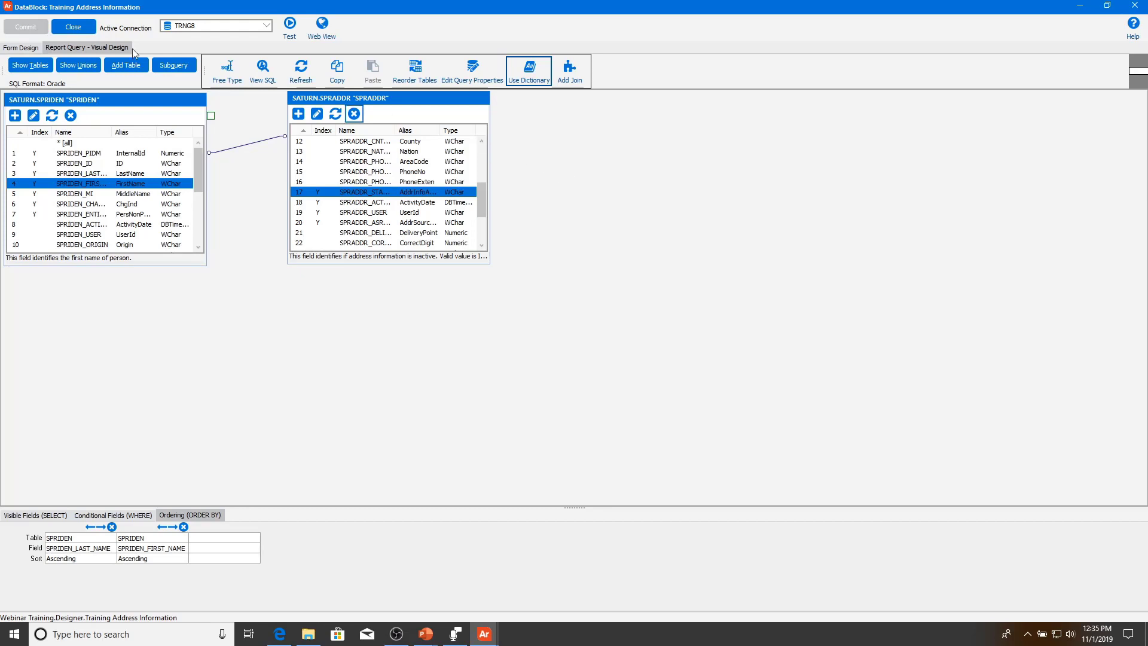
- Add a multi-column list below the parameter controls on the form and enlarge it to about 571 wide by 224 high
{"action": "left_click", "coordinate": [21, 48]}
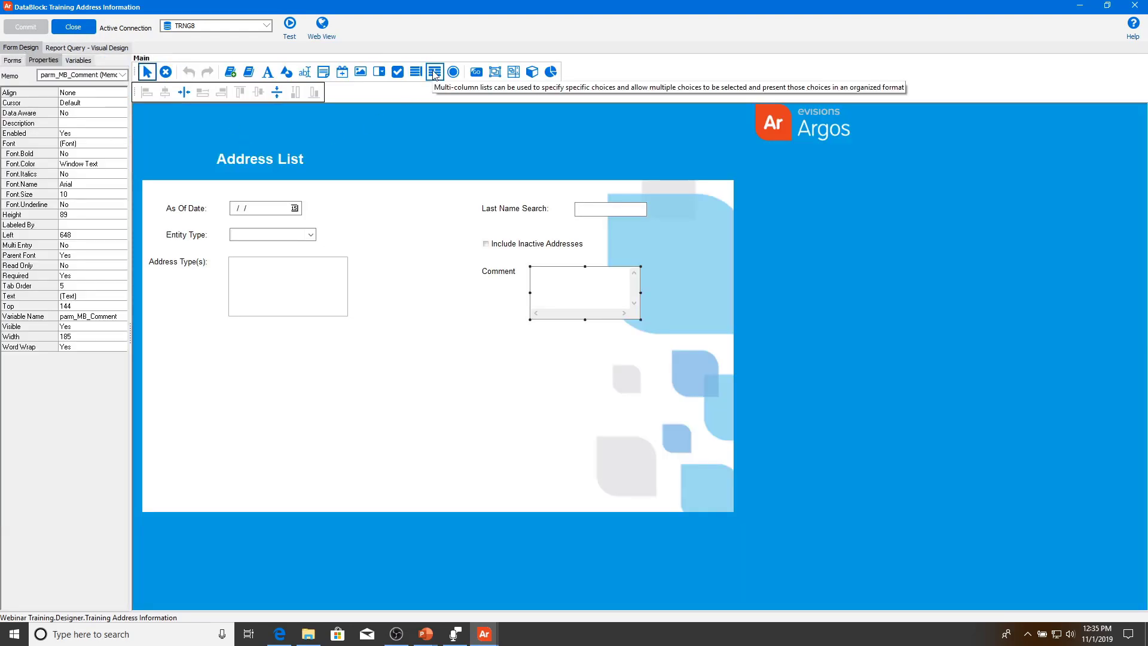
{"action": "left_click", "coordinate": [434, 72]}
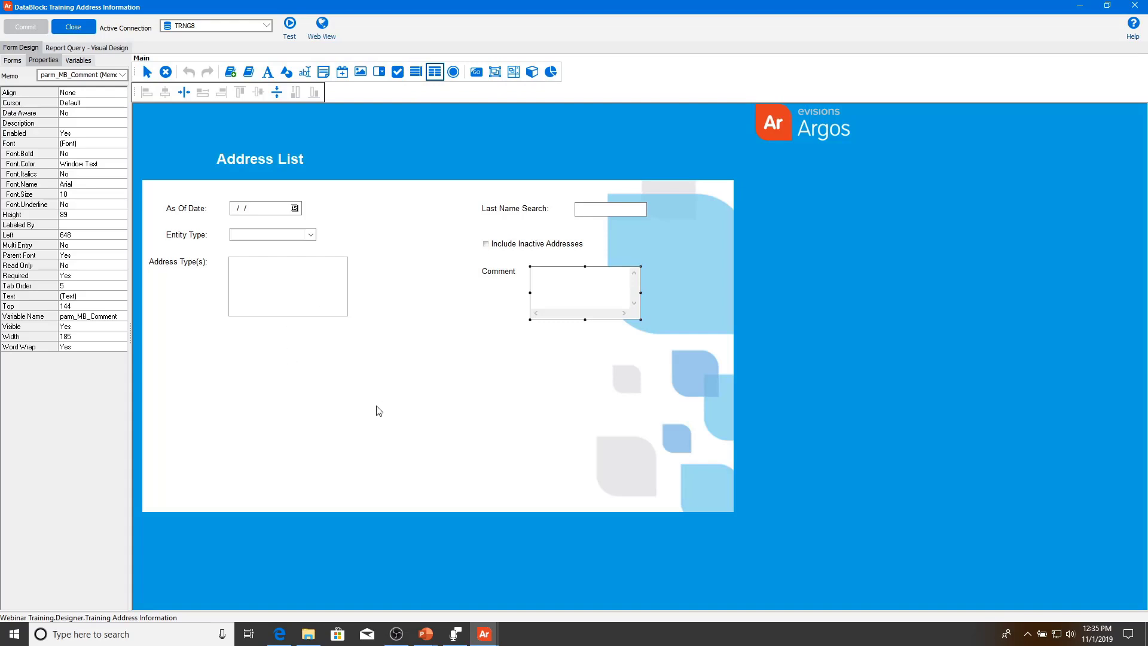
{"action": "left_click", "coordinate": [336, 389]}
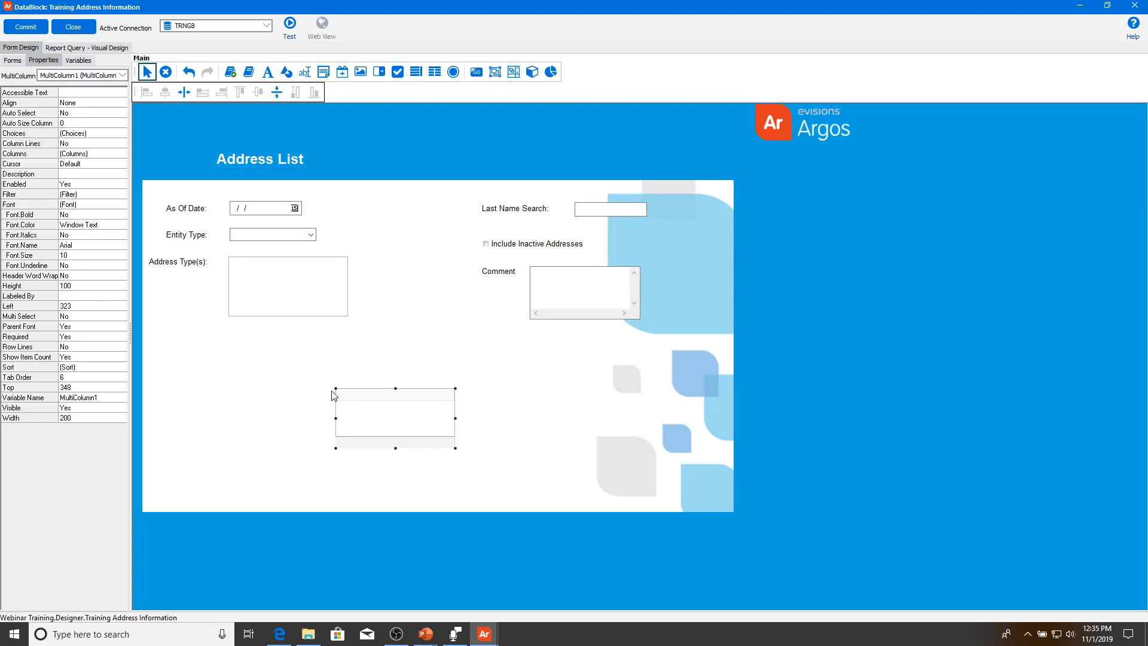
{"action": "left_click_drag", "start_coordinate": [335, 387], "coordinate": [410, 433]}
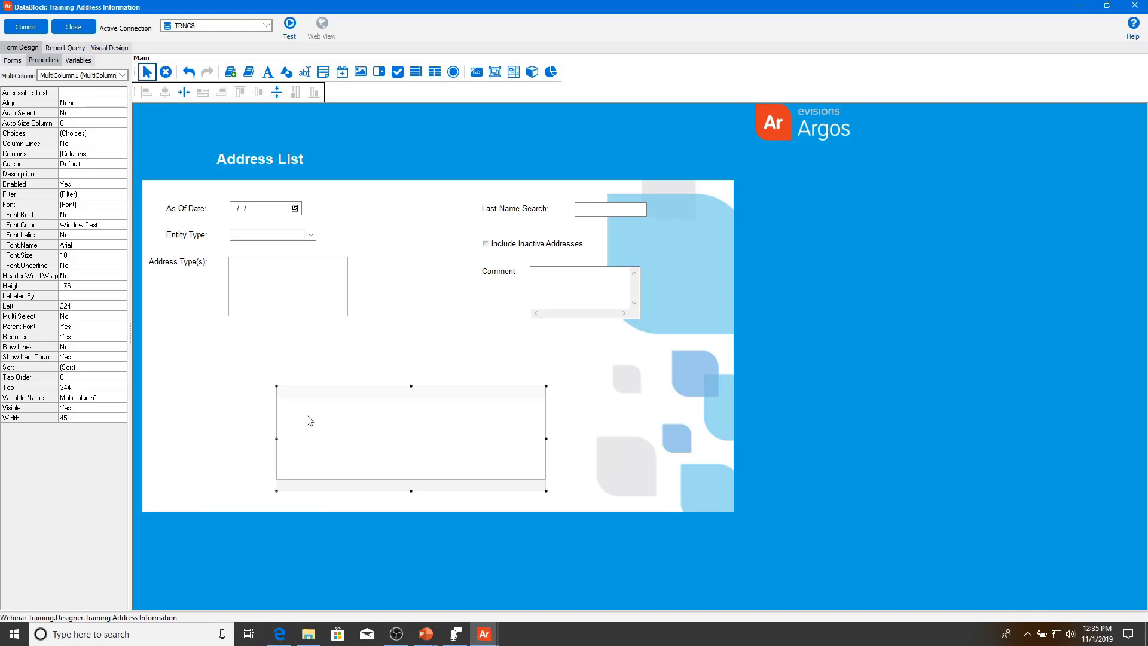
{"action": "left_click_drag", "start_coordinate": [276, 386], "coordinate": [207, 356]}
{"action": "left_click_drag", "start_coordinate": [425, 436], "coordinate": [450, 435]}
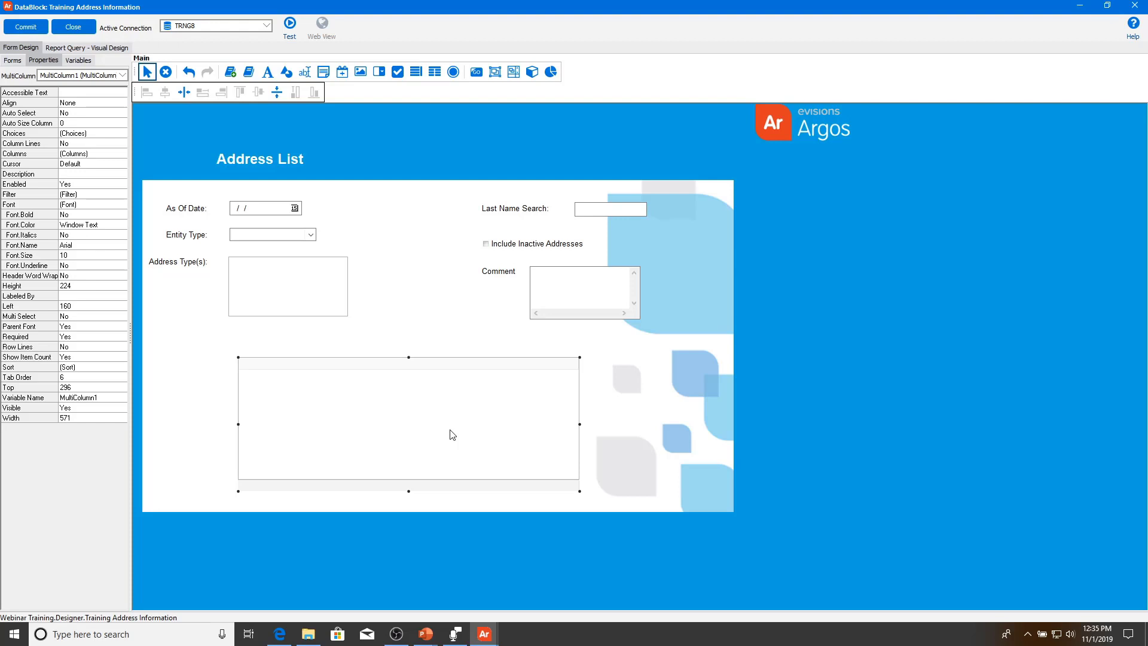
- Set the multi-column list's variable name to parm_MC_Results
{"action": "left_click", "coordinate": [78, 397]}
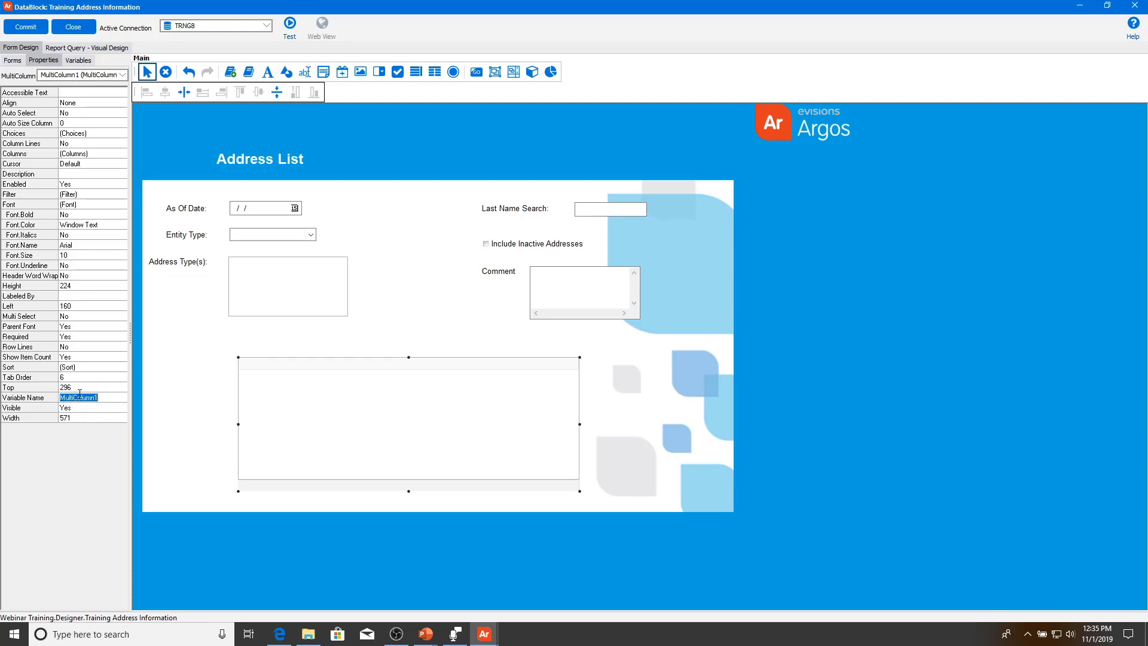
{"action": "key", "text": "BackSpace"}
{"action": "type", "text": "parm_Mc_Results"}
{"action": "key", "text": "Return"}
- Copy the visual design of the report query and return to the form design
{"action": "left_click", "coordinate": [94, 49]}
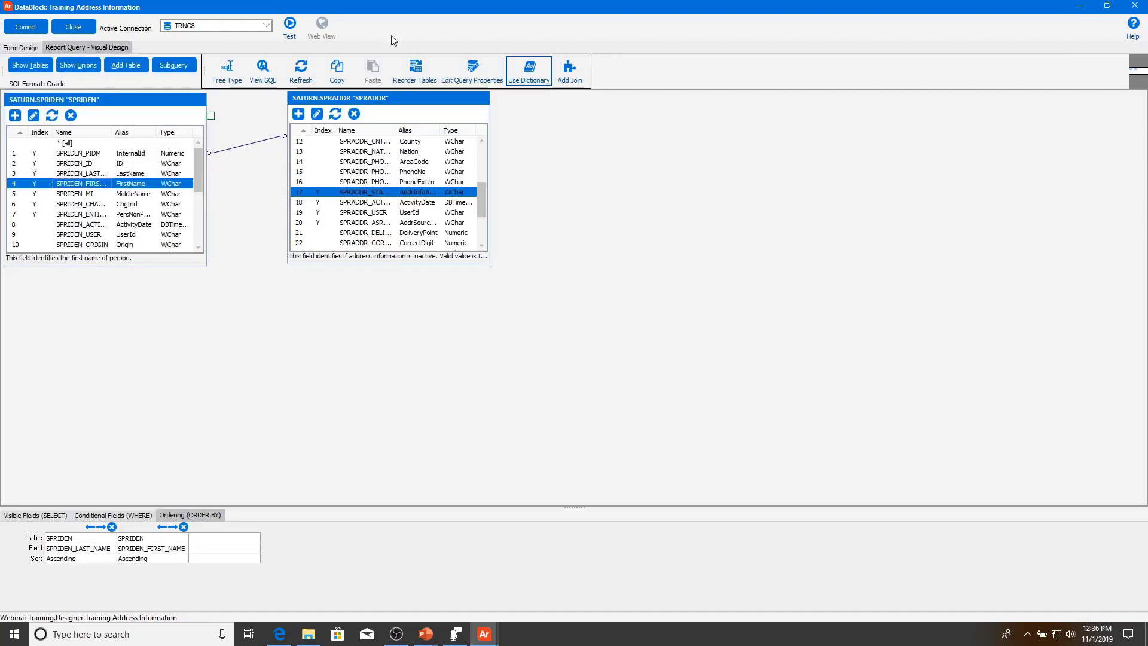
{"action": "left_click", "coordinate": [338, 73]}
{"action": "left_click", "coordinate": [28, 49]}
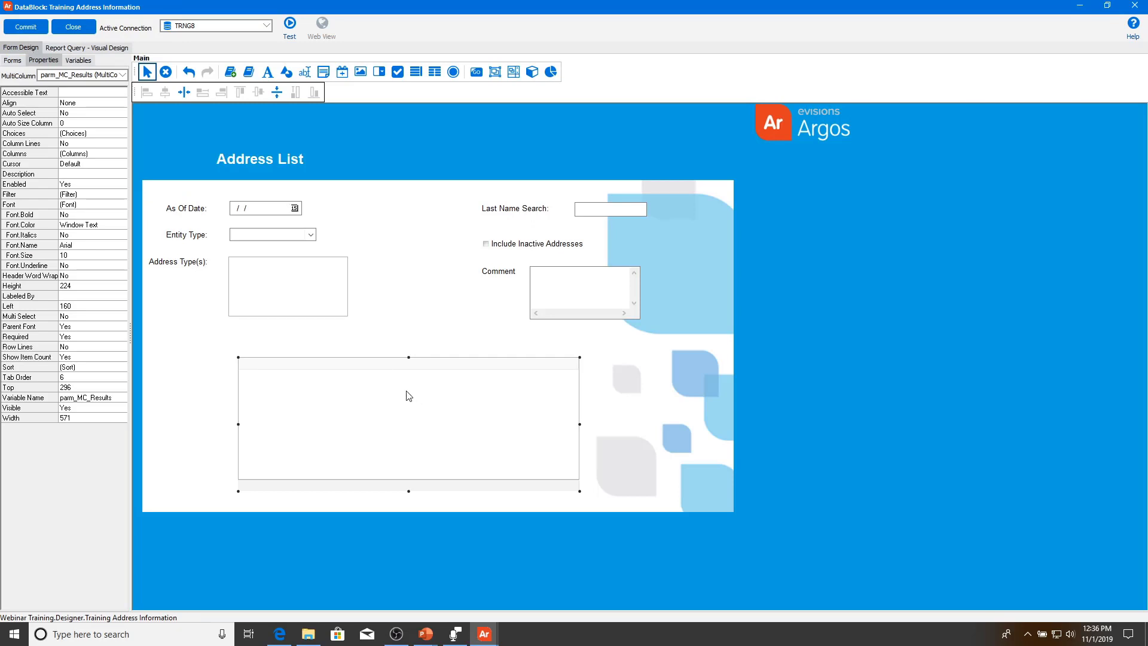
- Set the multi-column list's choices to come from an SQL statement and open its visual query builder
{"action": "double_click", "coordinate": [399, 423]}
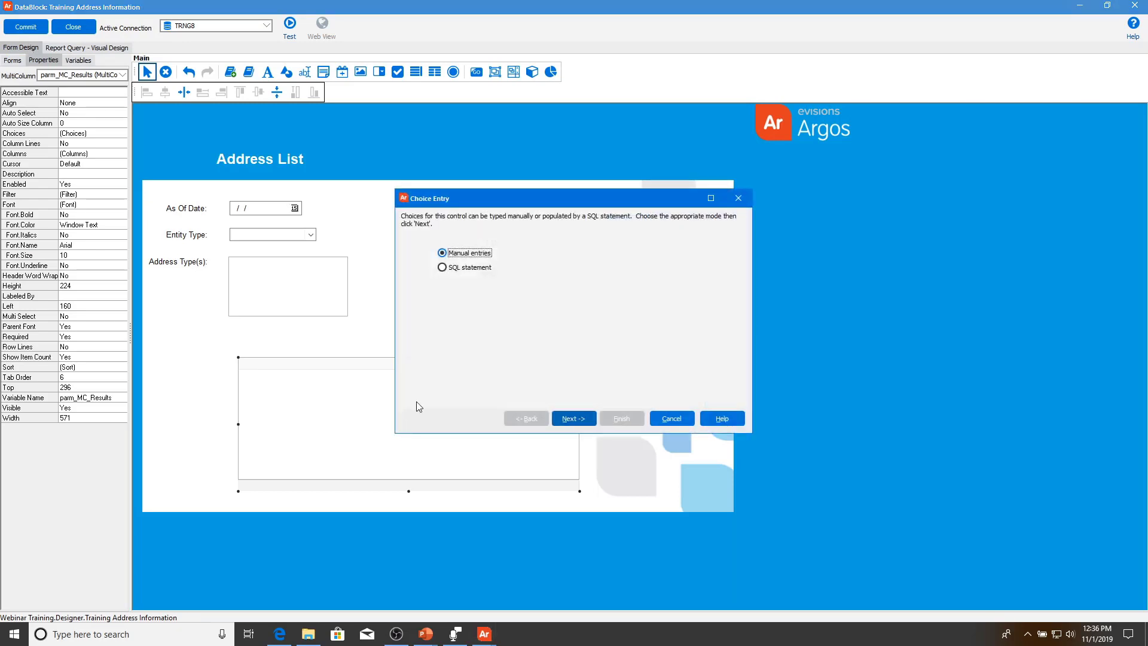
{"action": "left_click", "coordinate": [455, 273]}
{"action": "left_click", "coordinate": [567, 418]}
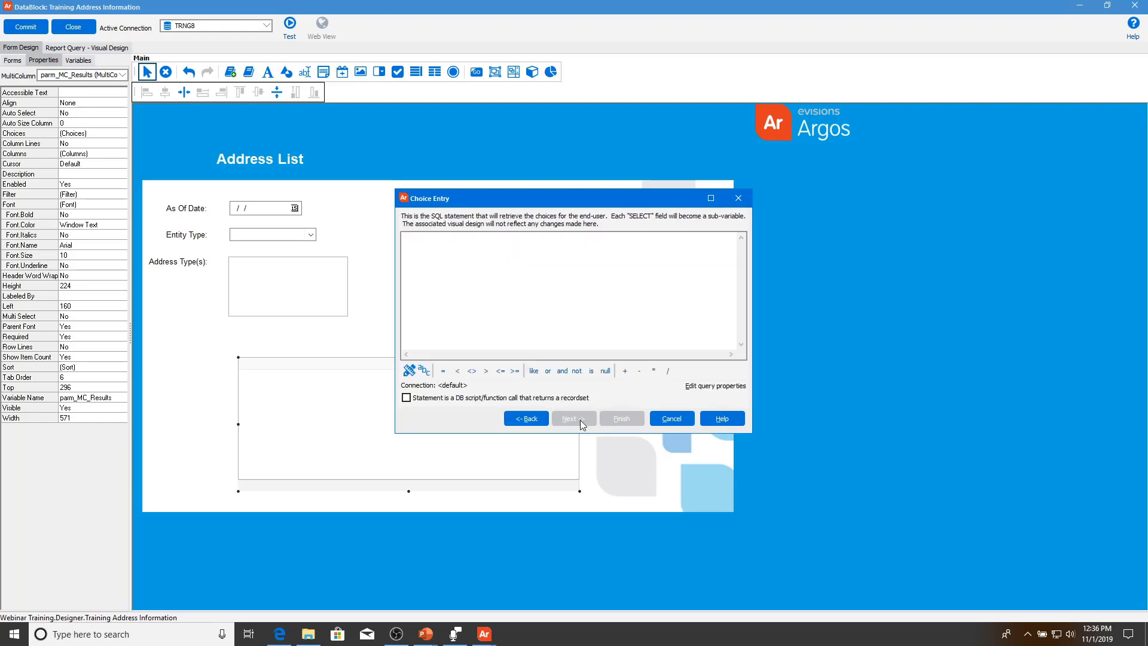
{"action": "left_click", "coordinate": [409, 370]}
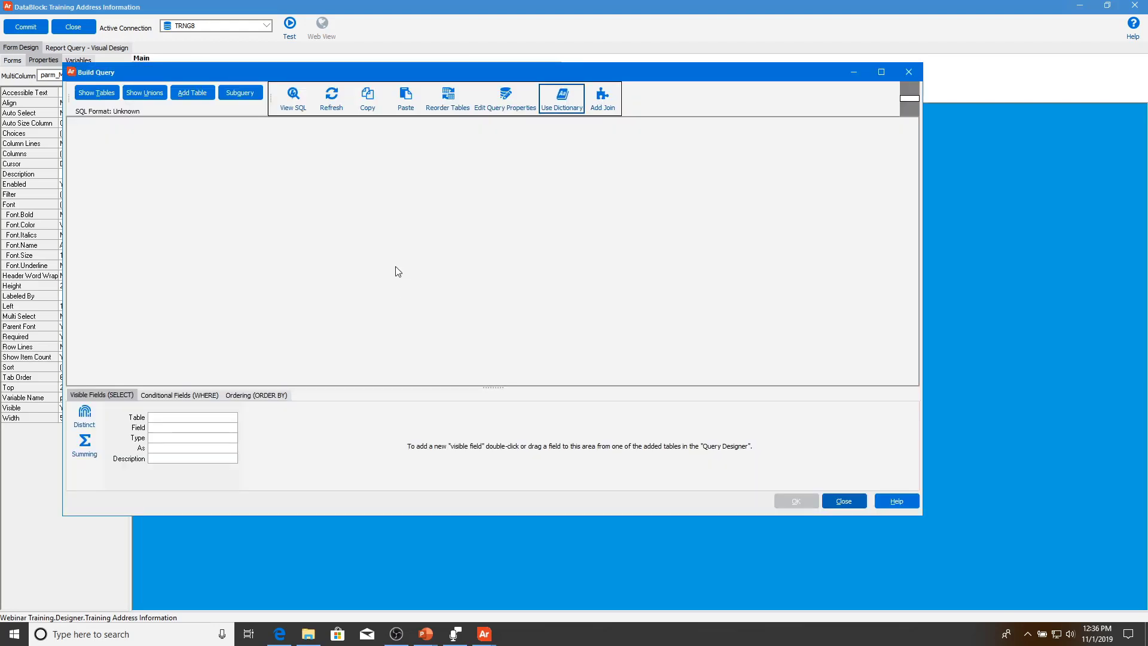
- Paste the copied report query as the list's SQL statement and preview its columns with the default test values
{"action": "left_click", "coordinate": [406, 100]}
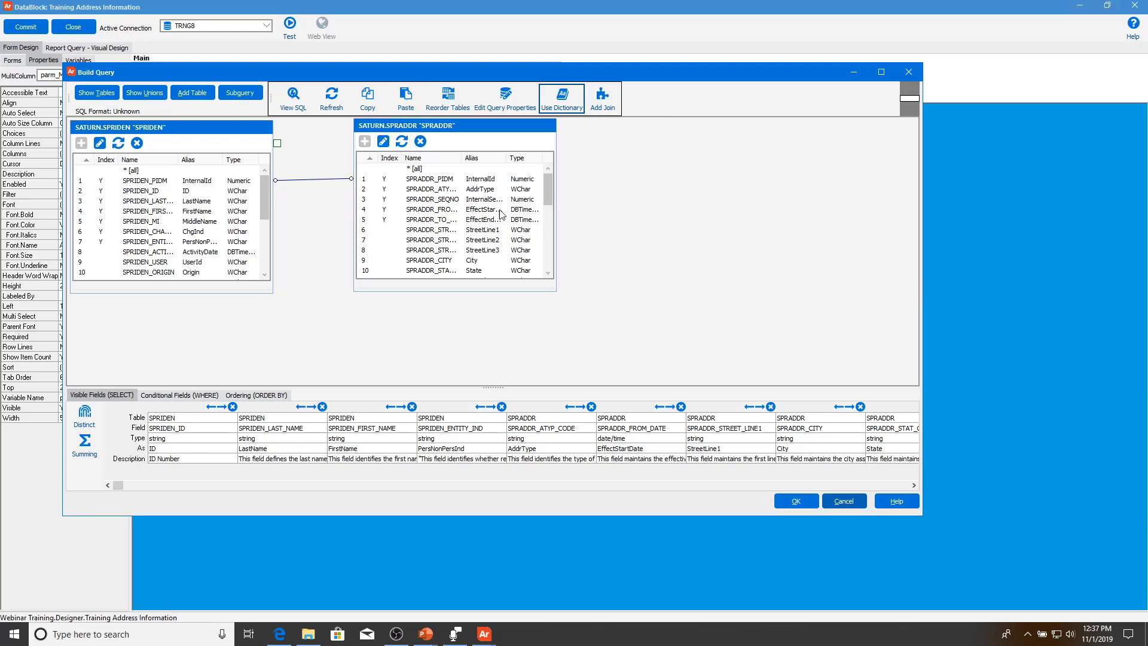
{"action": "left_click", "coordinate": [796, 502]}
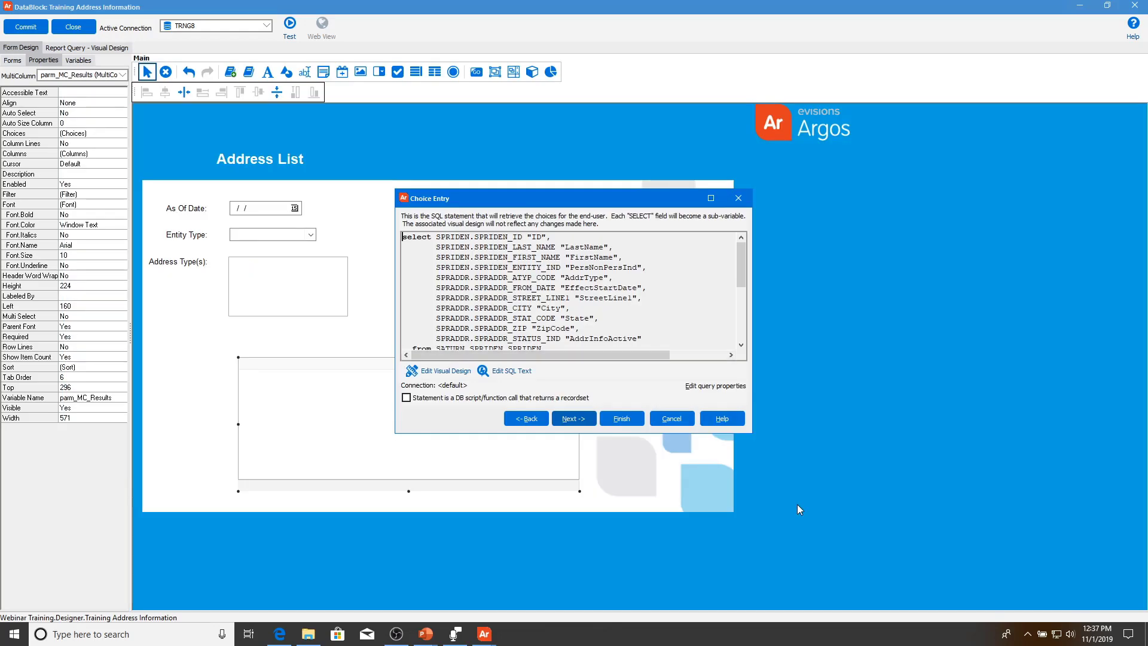
{"action": "left_click", "coordinate": [590, 420]}
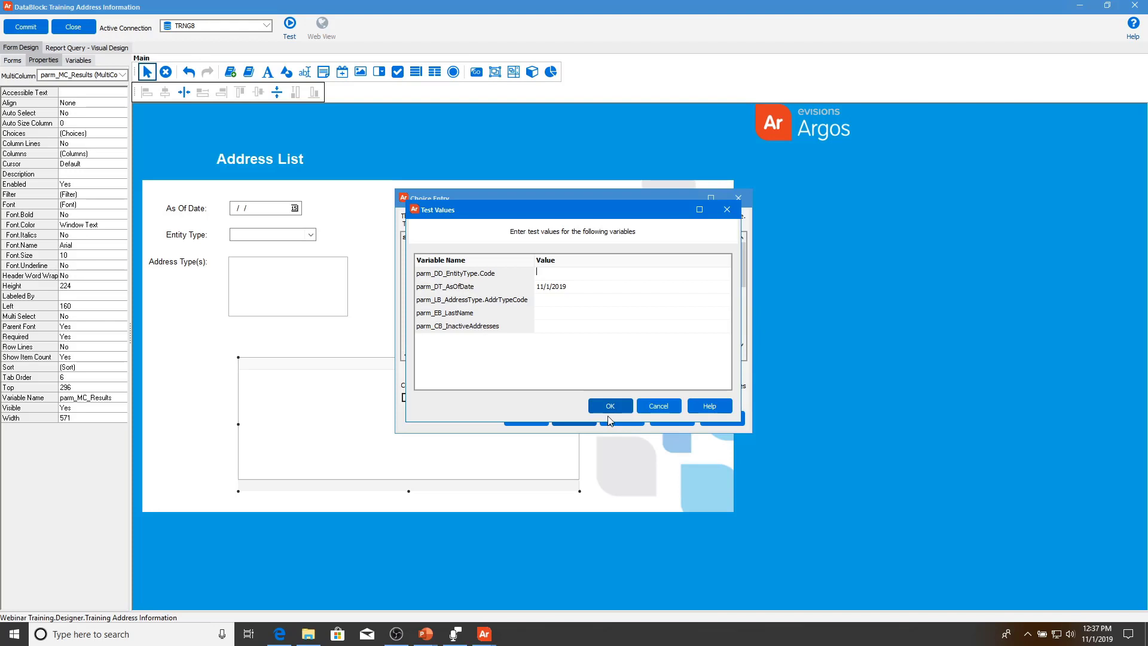
{"action": "left_click", "coordinate": [608, 408]}
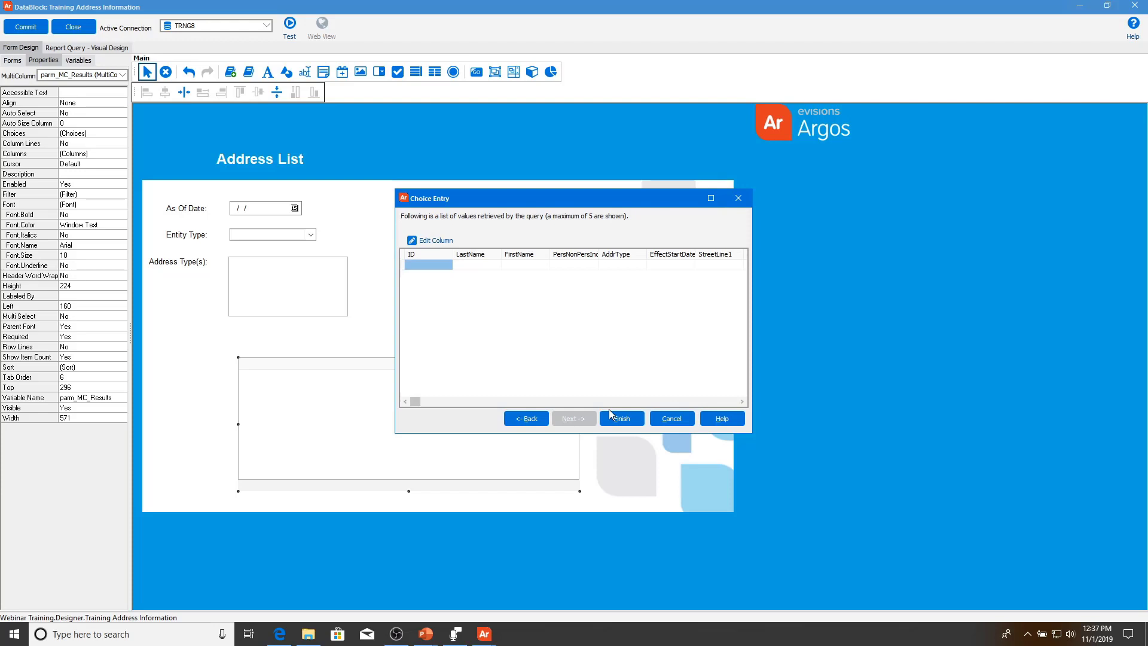
- Finish the multi-column list's choices and commit the DataBlock
{"action": "left_click", "coordinate": [610, 414]}
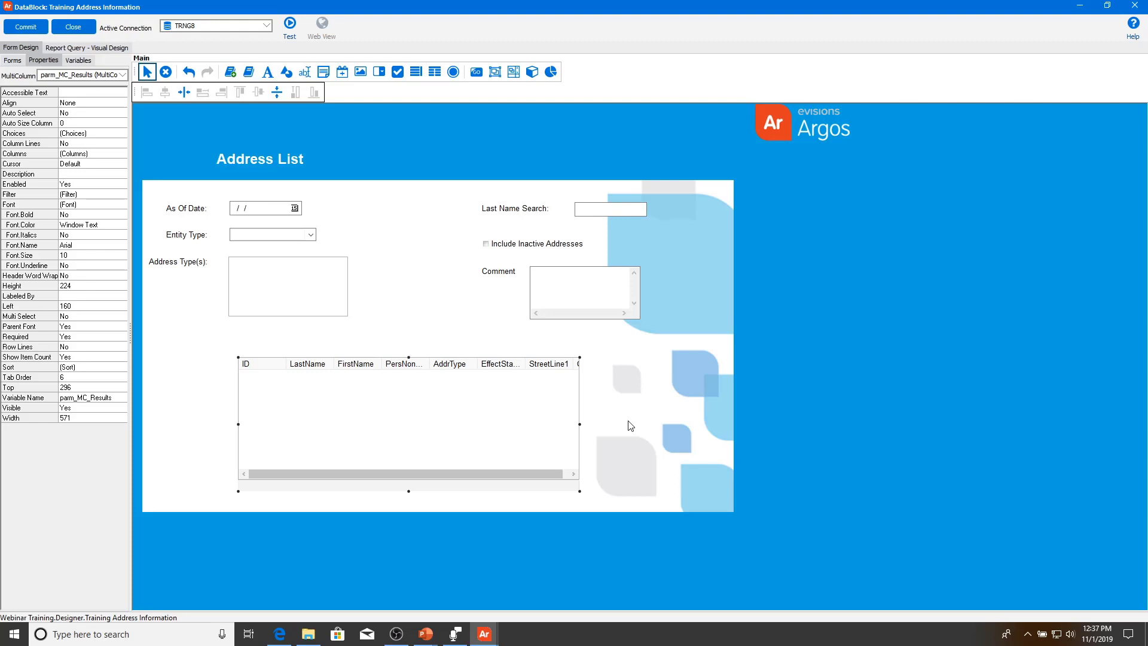
{"action": "left_click", "coordinate": [26, 27]}
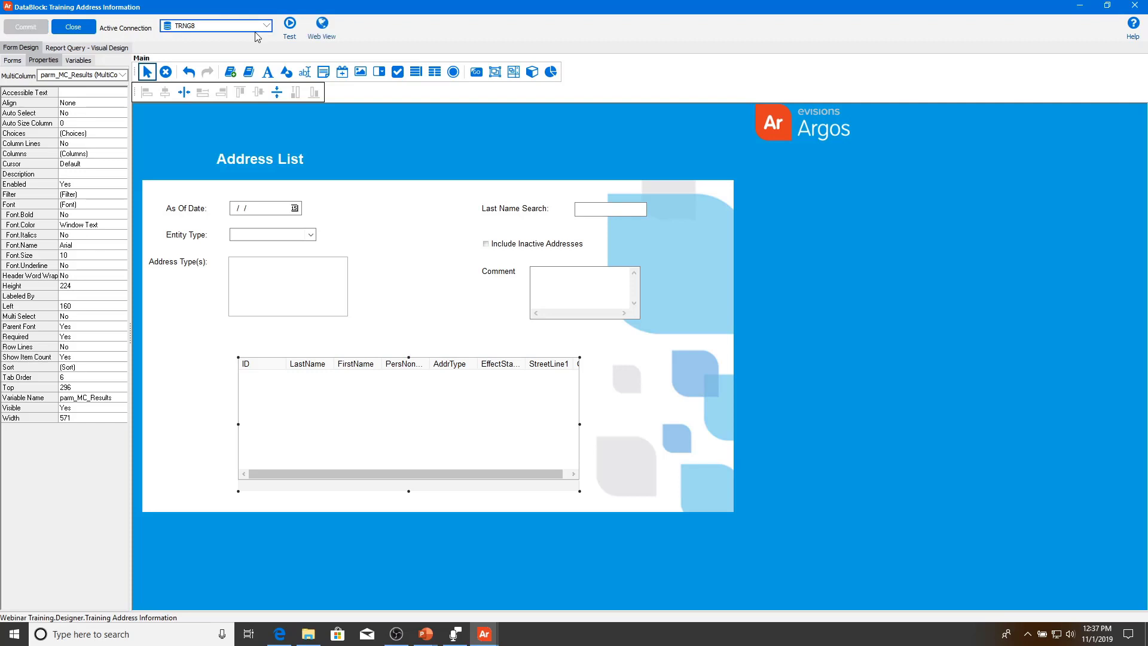
- Test the form for the Company entity type with the Business and Corporate Headquarters address types, and close the test
{"action": "left_click", "coordinate": [291, 26]}
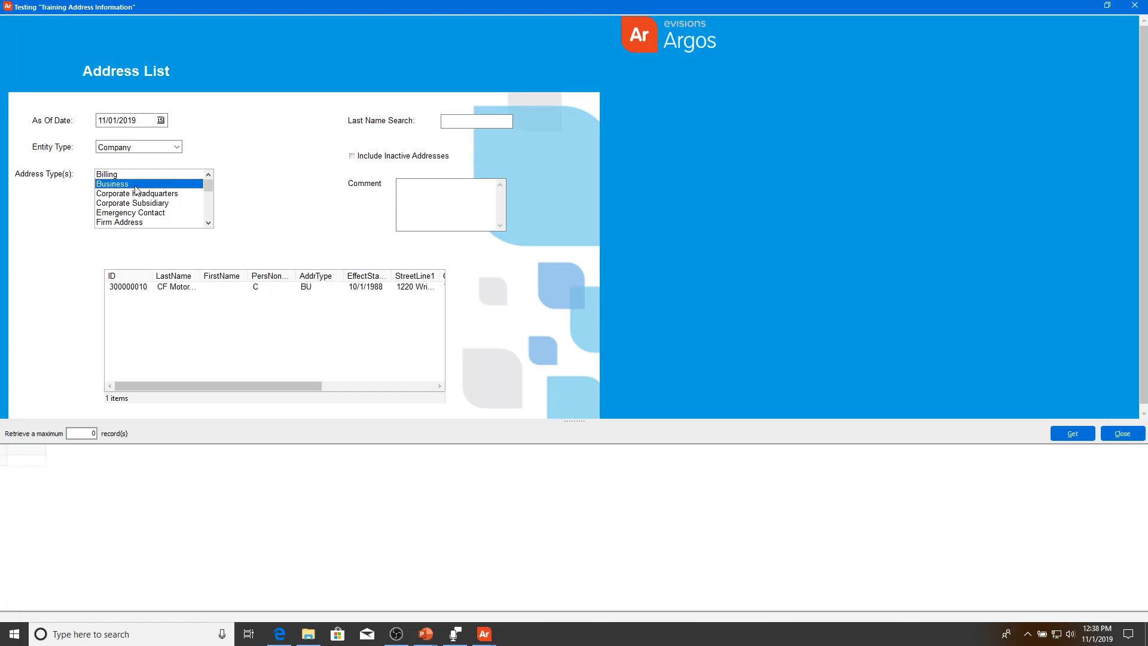
{"action": "left_click", "coordinate": [124, 223]}
{"action": "left_click", "coordinate": [121, 189]}
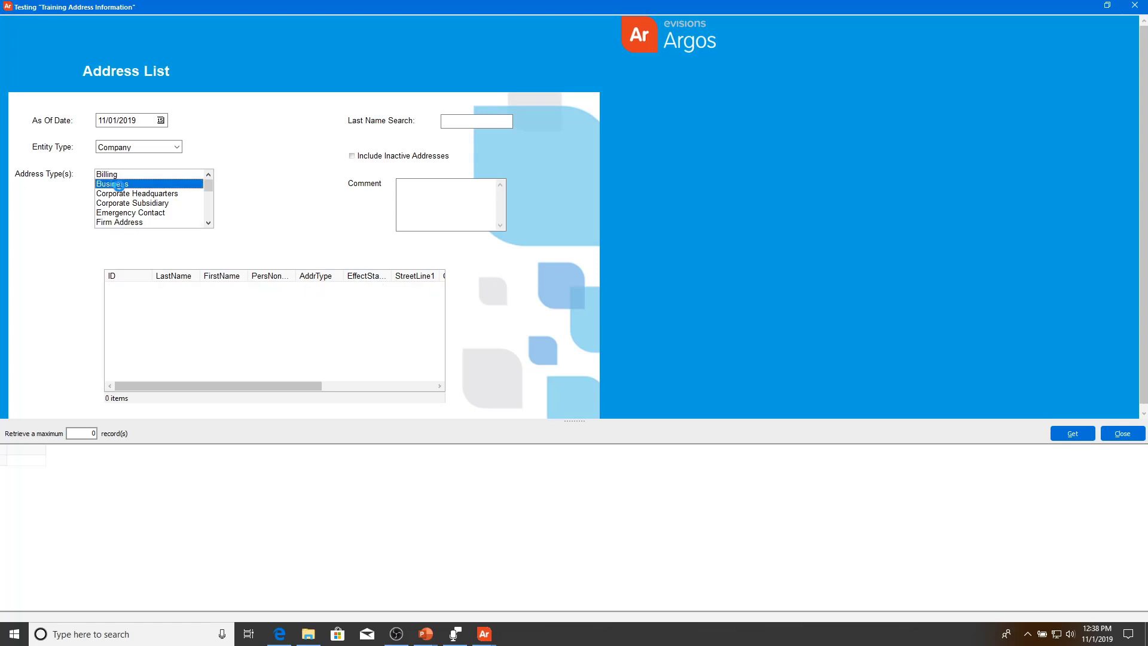
{"action": "left_click", "coordinate": [126, 194]}
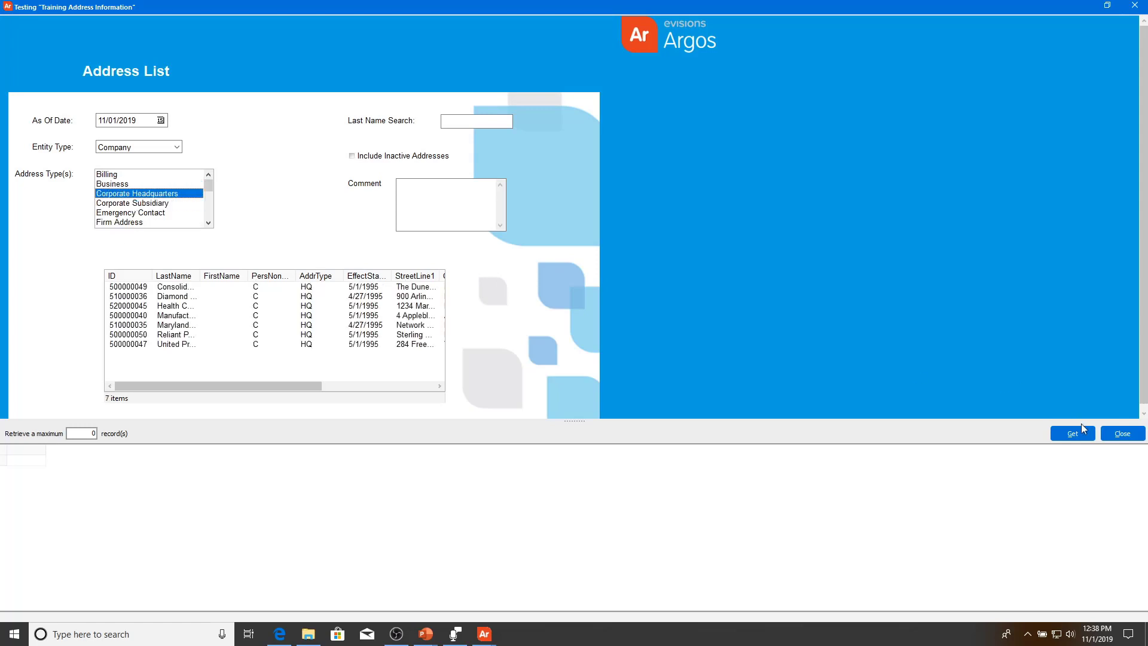
{"action": "left_click", "coordinate": [1107, 438]}
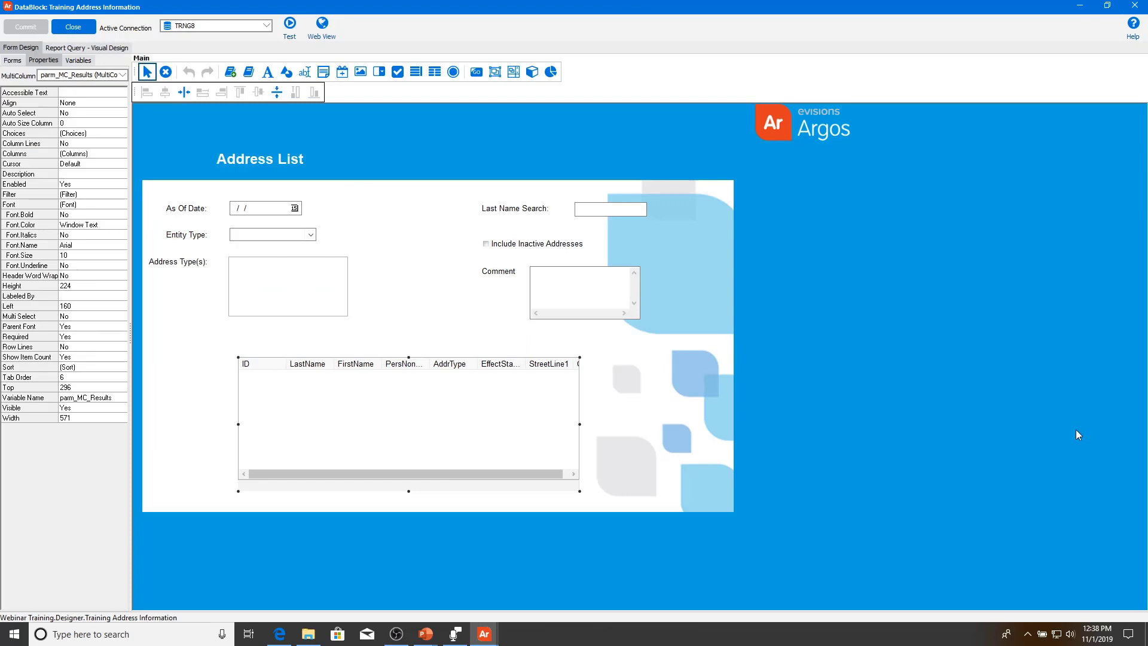
- Add a button above the results list with the variable name parm_BT_RunQuery and the text Run Query
{"action": "left_click", "coordinate": [475, 73]}
{"action": "left_click", "coordinate": [445, 335]}
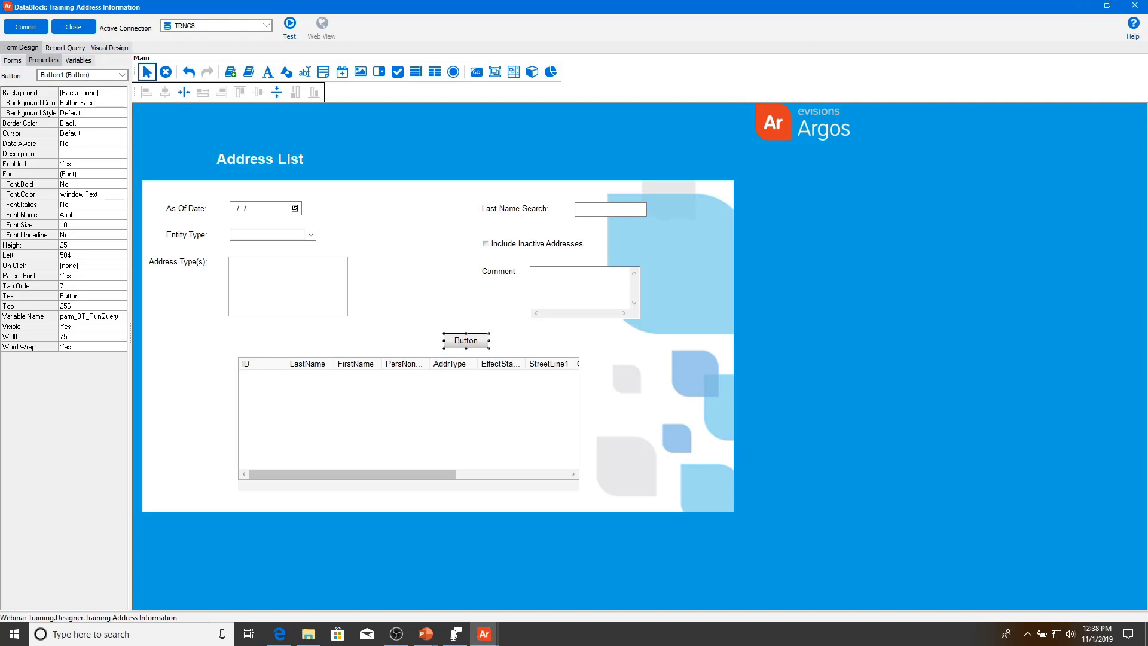
{"action": "left_click", "coordinate": [92, 296]}
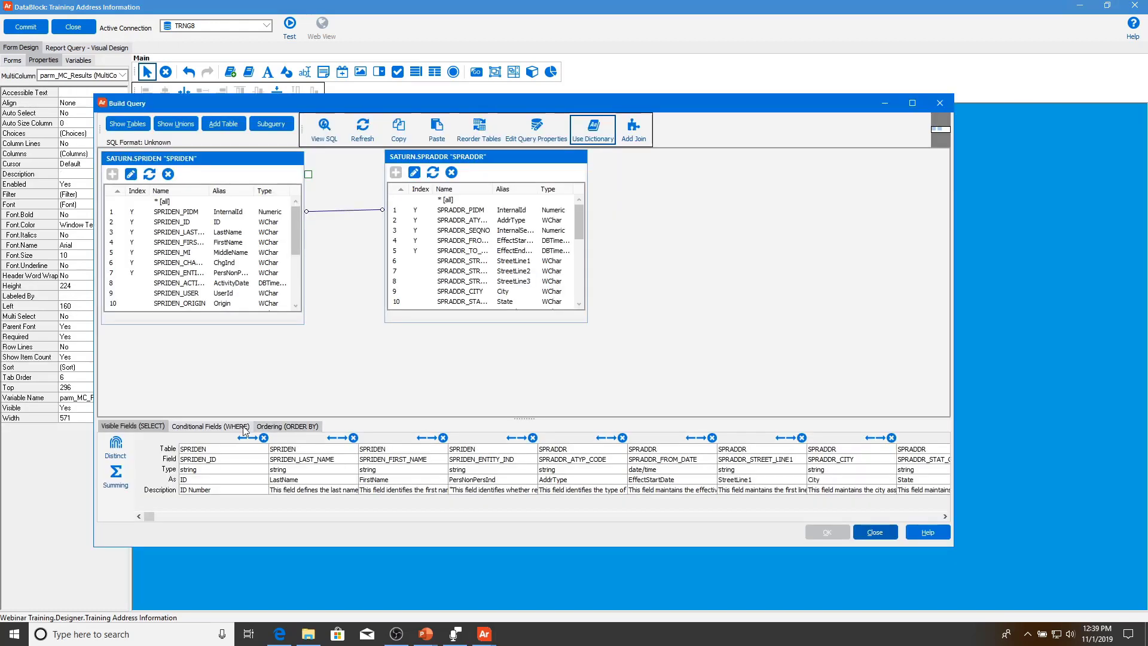
- Add a condition to the results list's query that parm_BT_RunQuery is not null, and finish the list's choices
{"action": "left_click", "coordinate": [210, 426]}
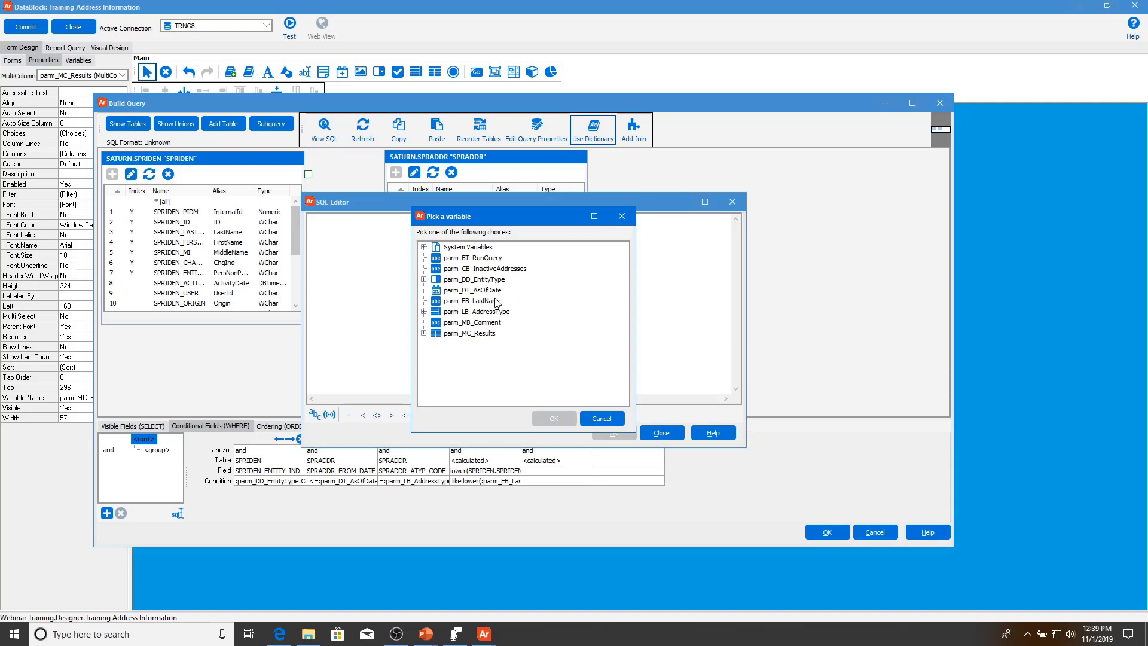
{"action": "double_click", "coordinate": [473, 258]}
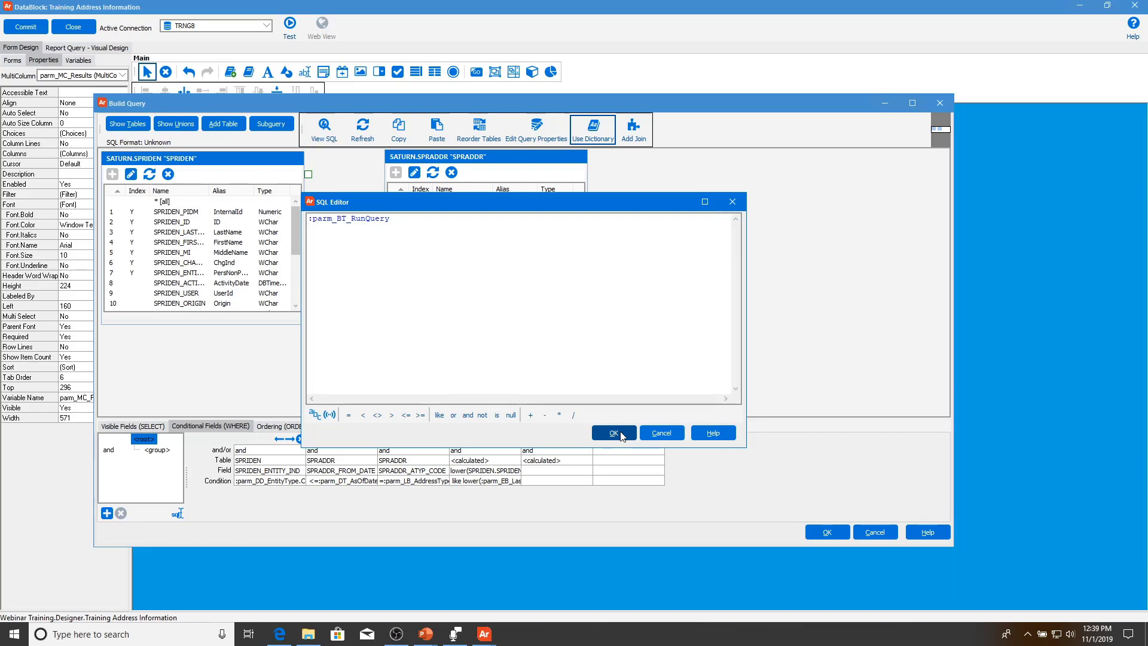
{"action": "left_click", "coordinate": [614, 432]}
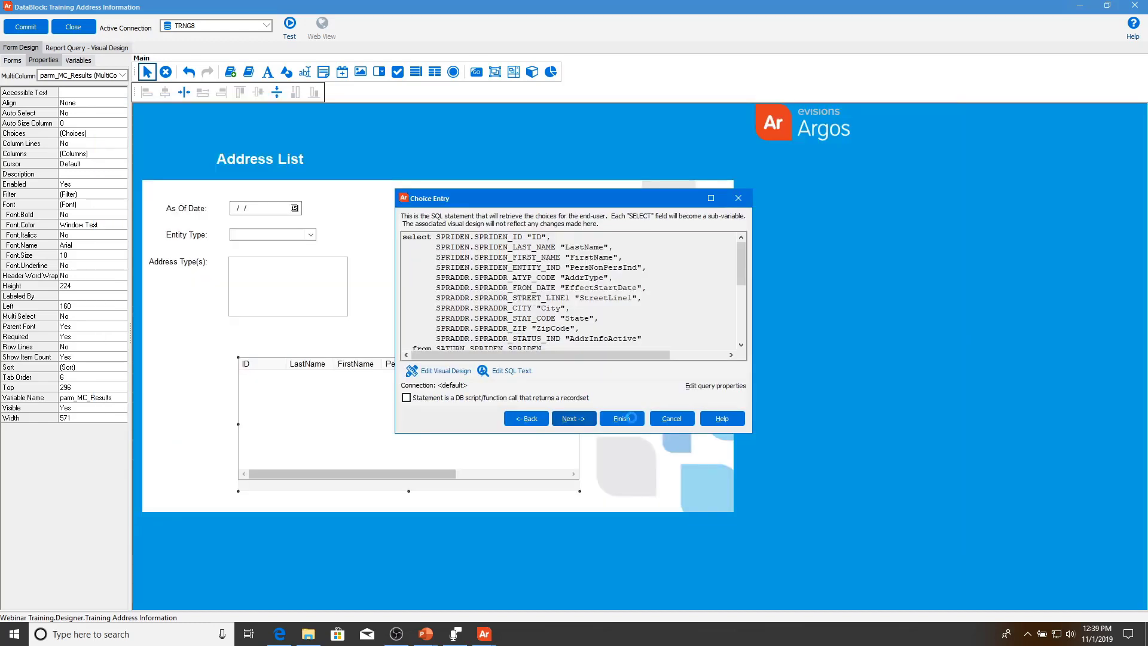
{"action": "left_click", "coordinate": [631, 417]}
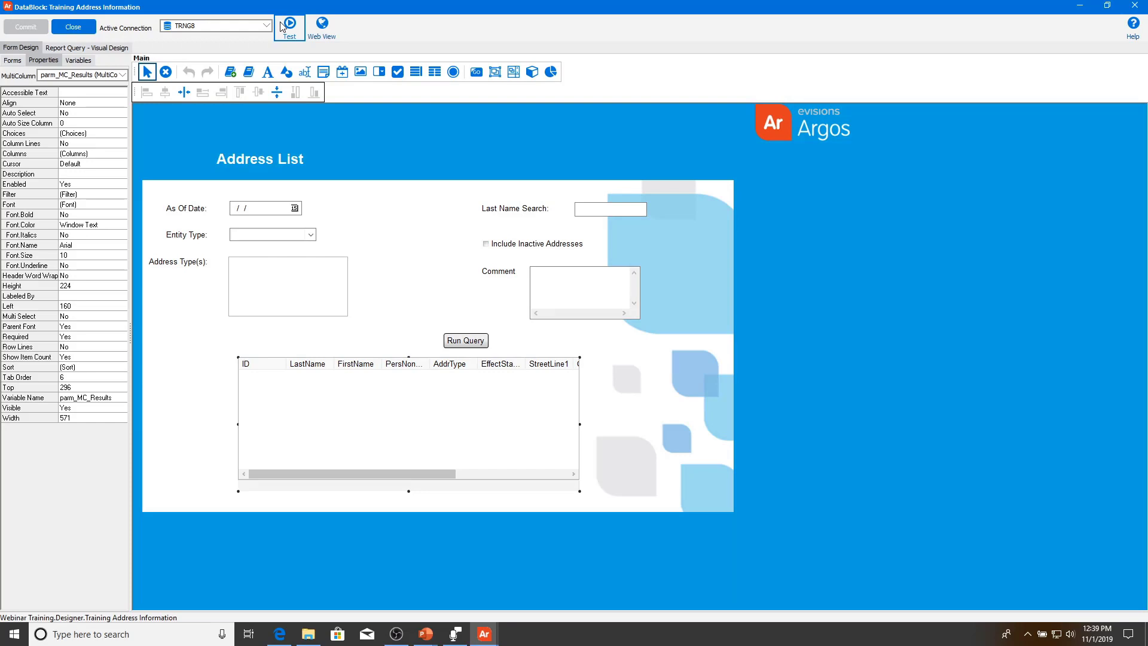
- Test the form for the Company entity type with the Seasonal and School Campus address types, and close the test
{"action": "left_click", "coordinate": [282, 27]}
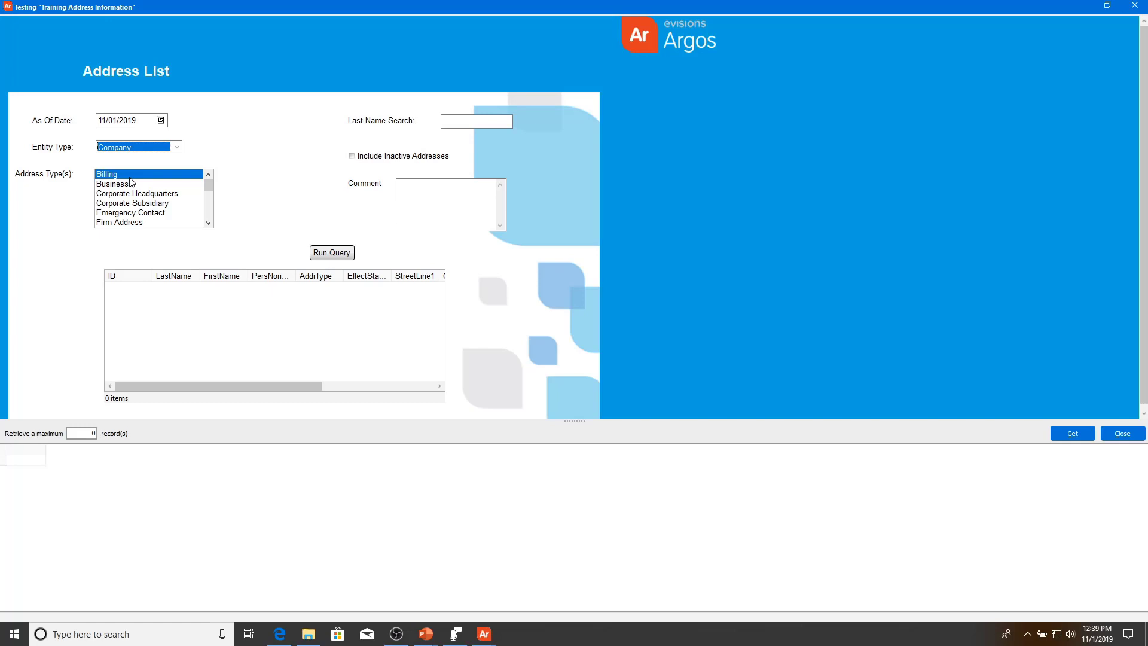
{"action": "scroll", "coordinate": [132, 192], "scroll_direction": "down", "scroll_amount": 4}
{"action": "left_click", "coordinate": [183, 214]}
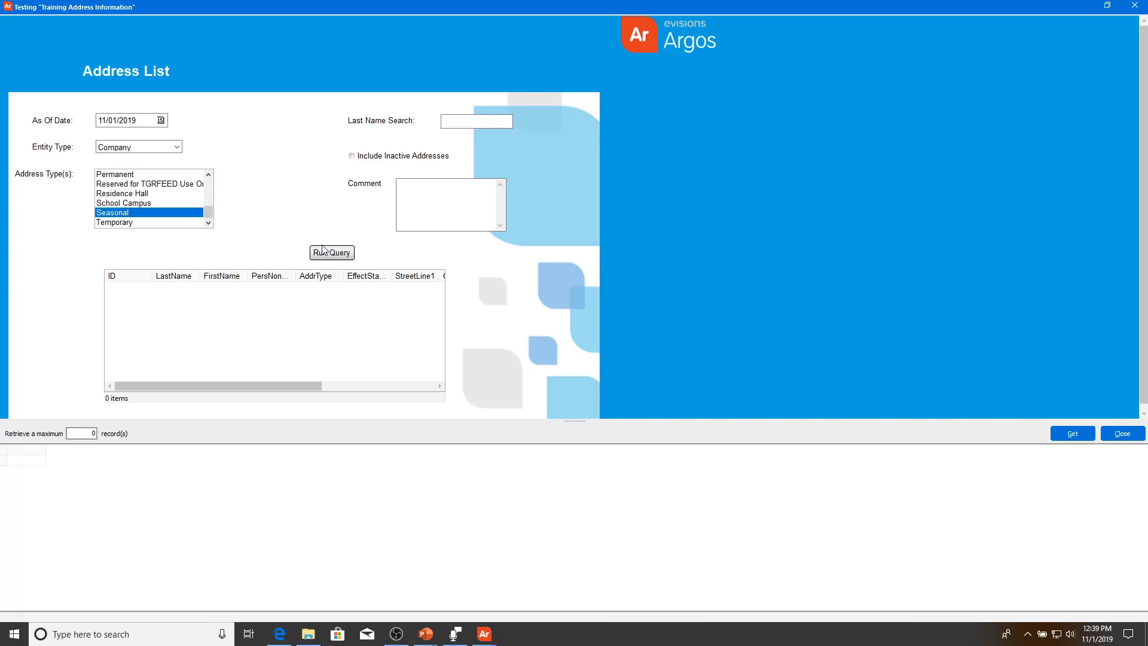
{"action": "left_click", "coordinate": [174, 203]}
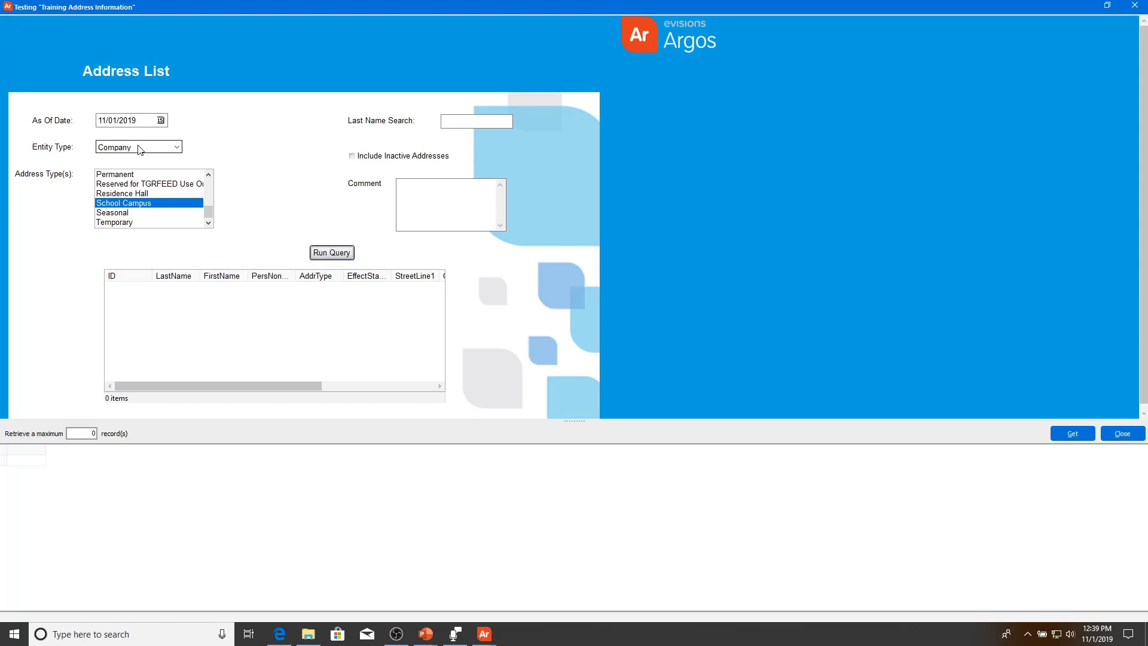
{"action": "left_click", "coordinate": [1122, 433]}
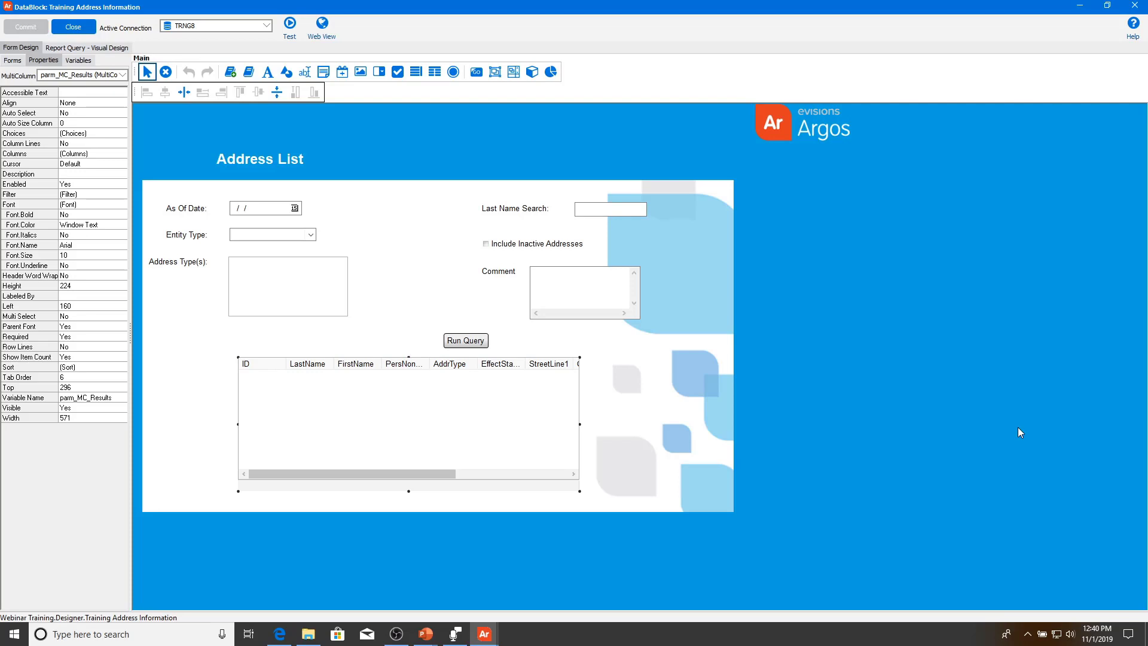
- Add a "Record Count:" label above the results list, beside the Run Query button
{"action": "left_click", "coordinate": [267, 72]}
{"action": "left_click", "coordinate": [327, 339]}
{"action": "left_click_drag", "start_coordinate": [338, 343], "coordinate": [327, 344]}
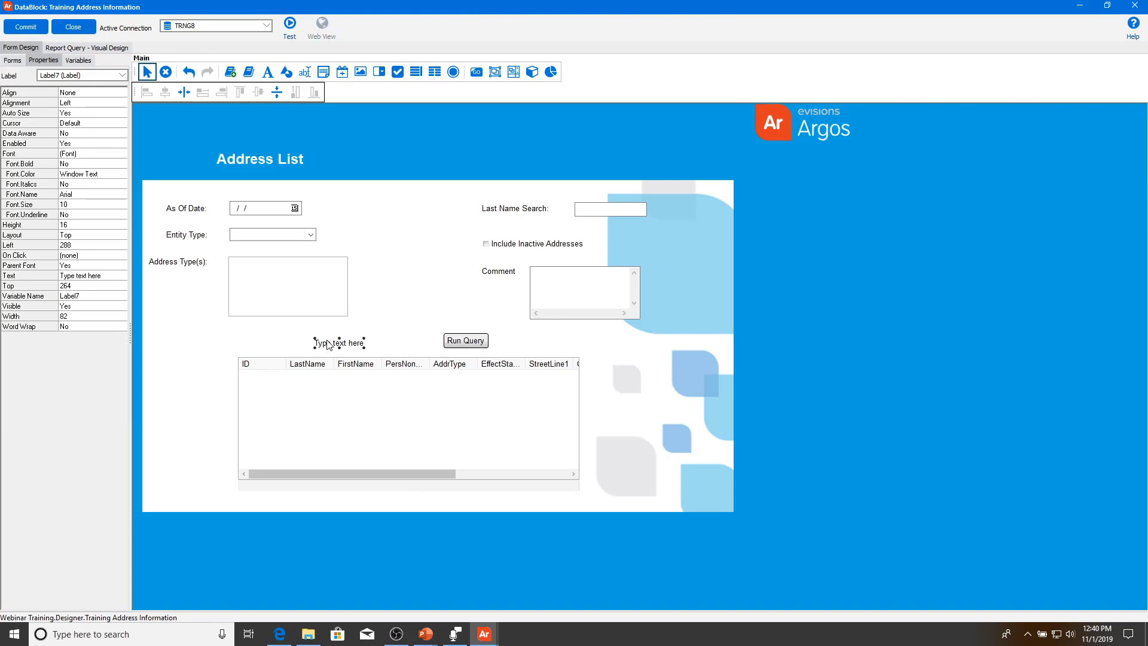
{"action": "double_click", "coordinate": [327, 344]}
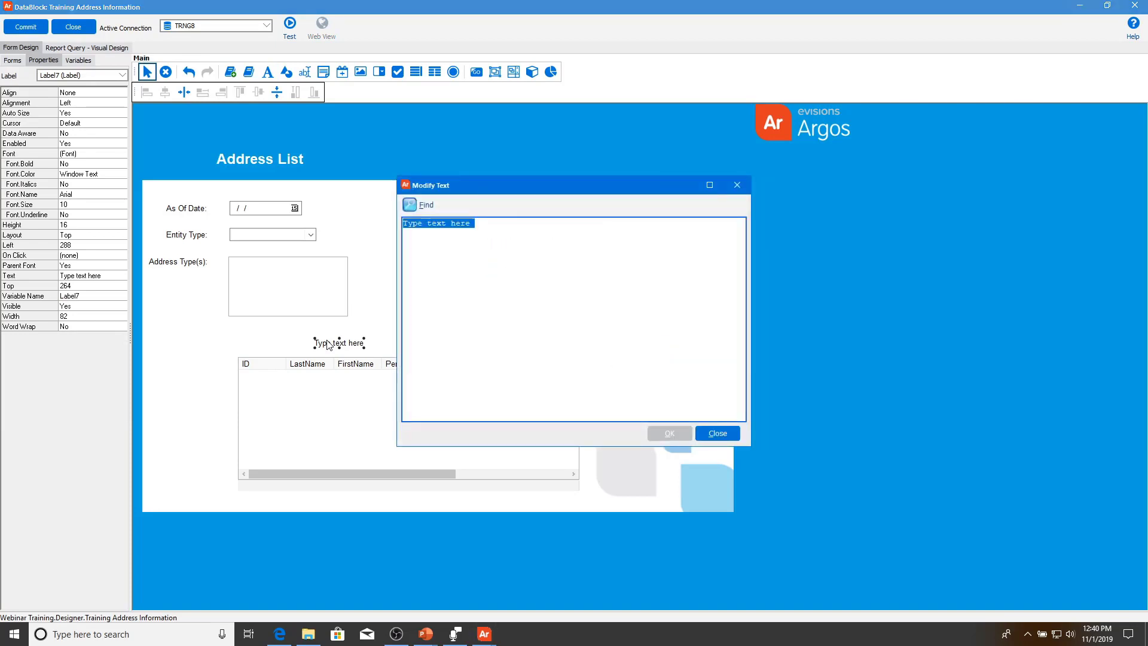
{"action": "type", "text": "Record Count:"}
{"action": "key", "text": "Return"}
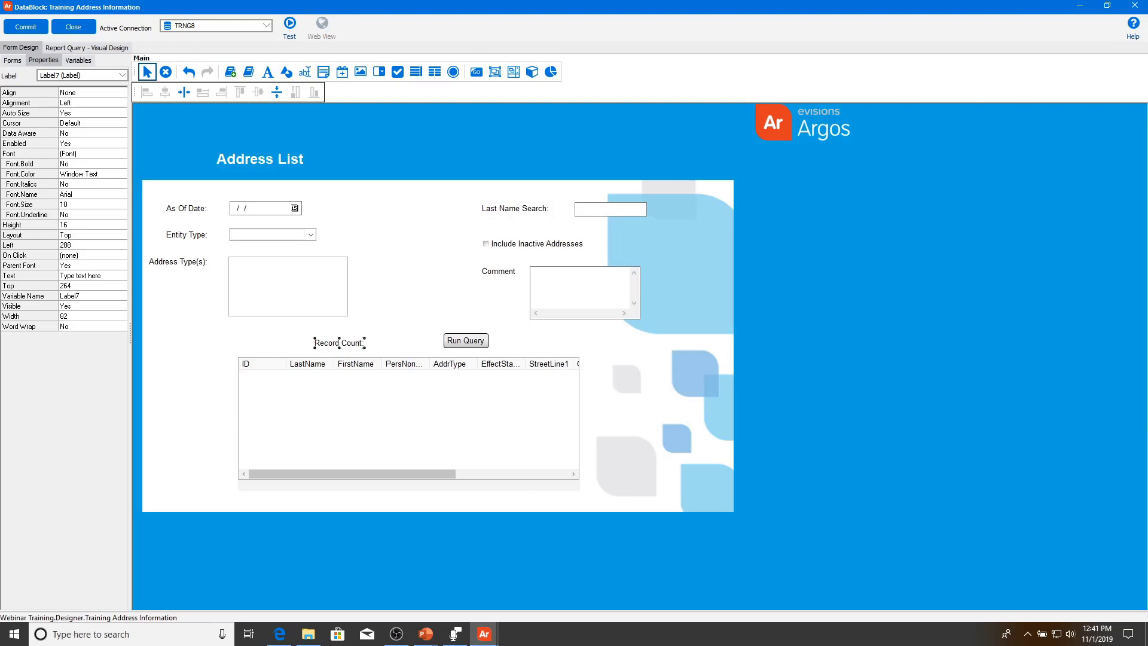
- Copy the visual design of the results list's query and leave its choices without changes
{"action": "double_click", "coordinate": [386, 402]}
{"action": "left_click", "coordinate": [452, 370]}
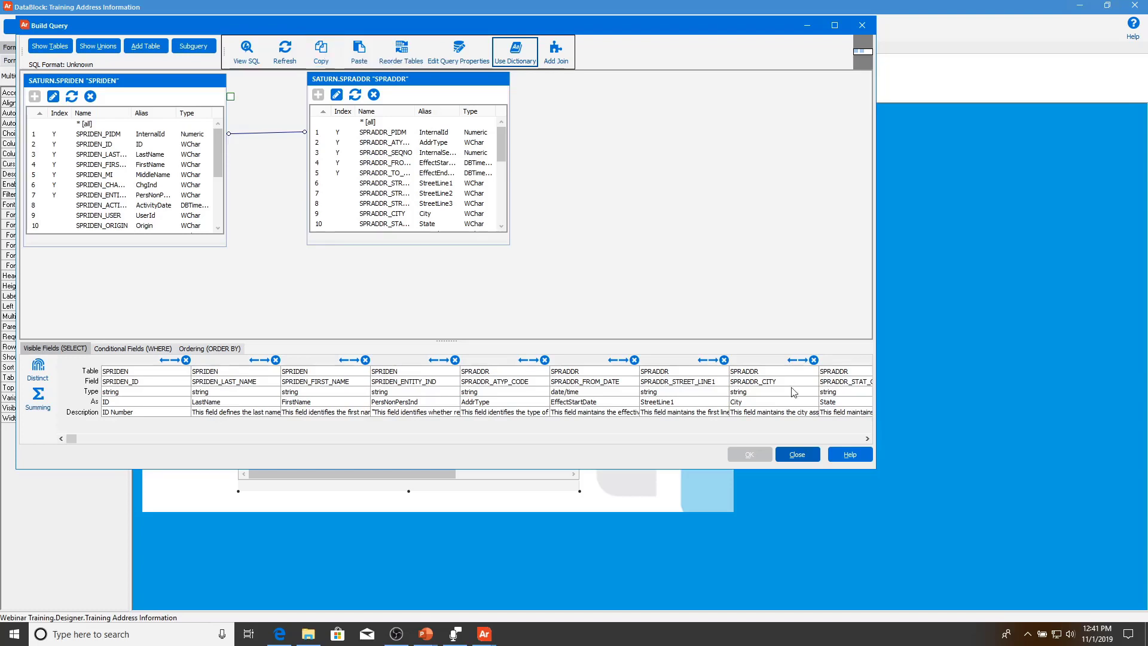
{"action": "left_click", "coordinate": [796, 454]}
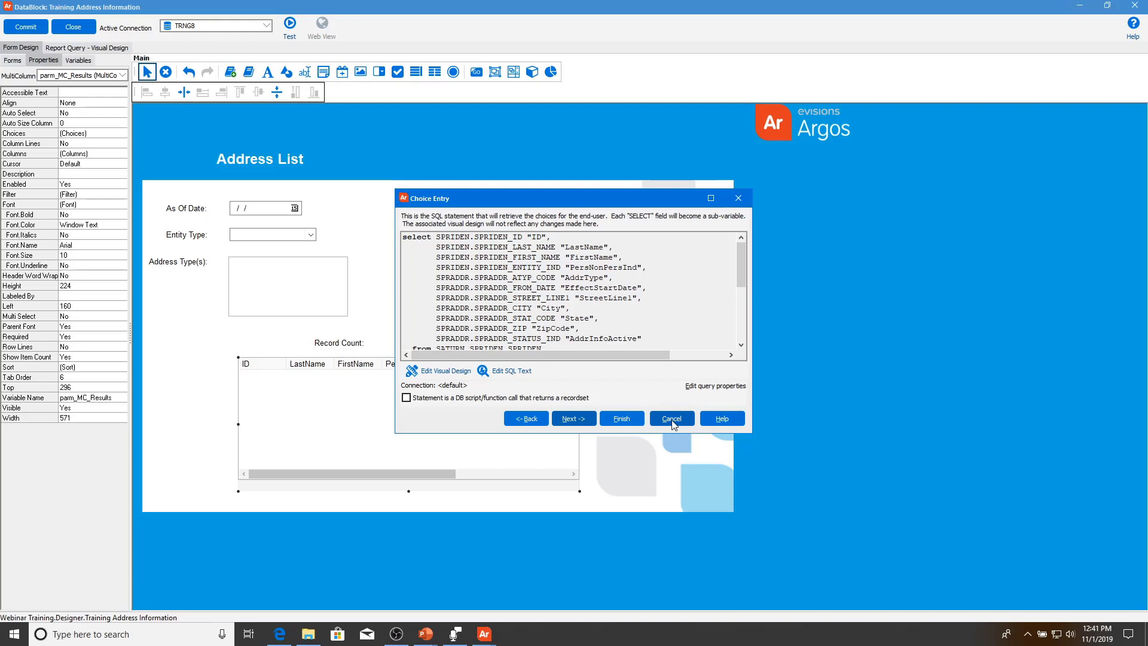
{"action": "left_click", "coordinate": [672, 419]}
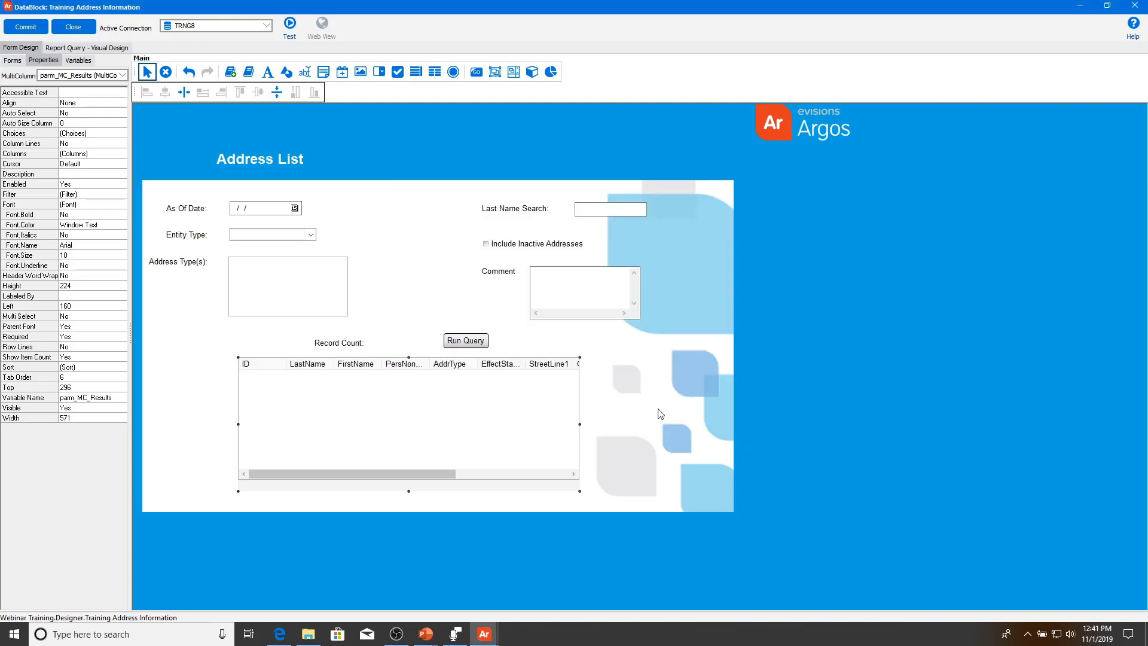
- Create a new SQL statement variable and paste the copied list query into its visual design
{"action": "left_click", "coordinate": [78, 60]}
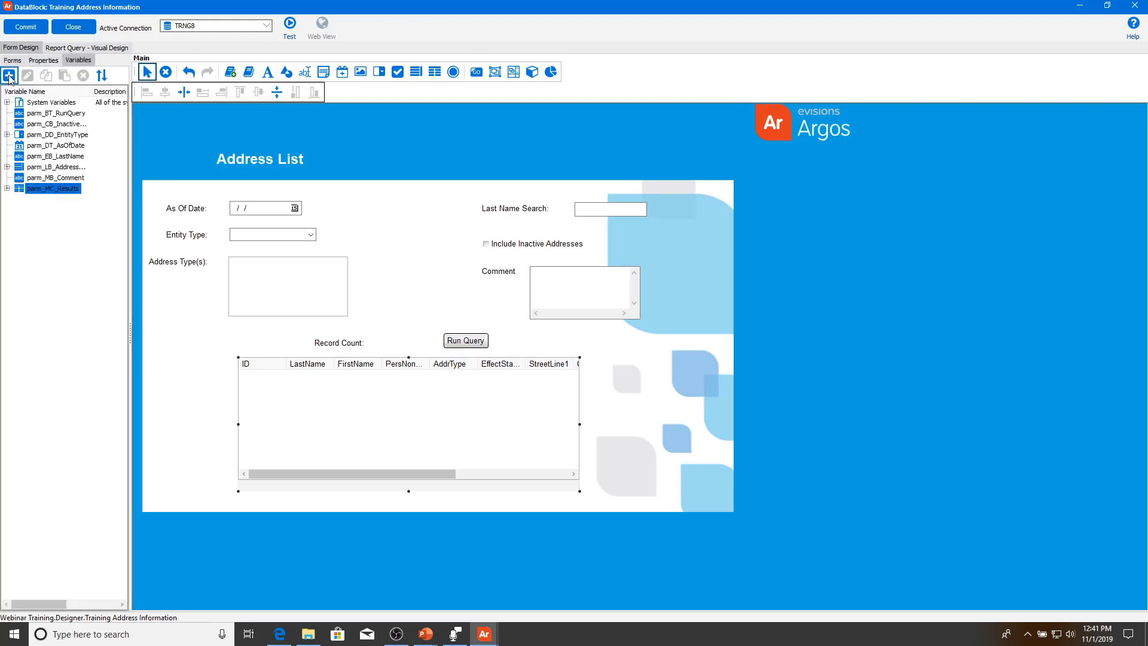
{"action": "left_click", "coordinate": [9, 75]}
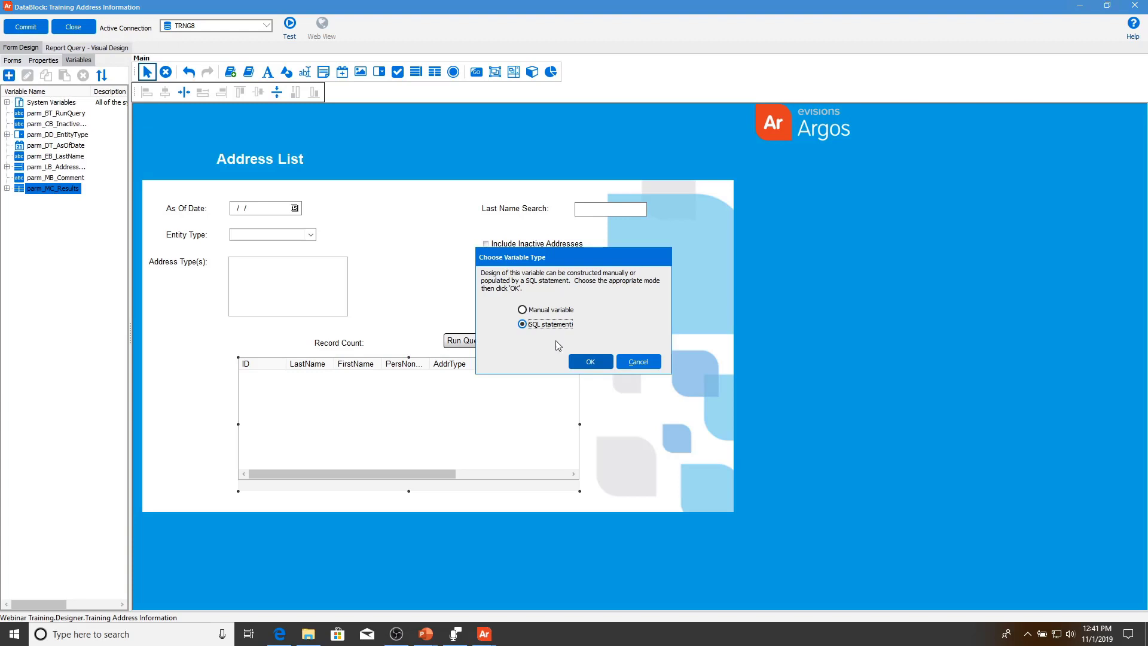
{"action": "left_click", "coordinate": [590, 362]}
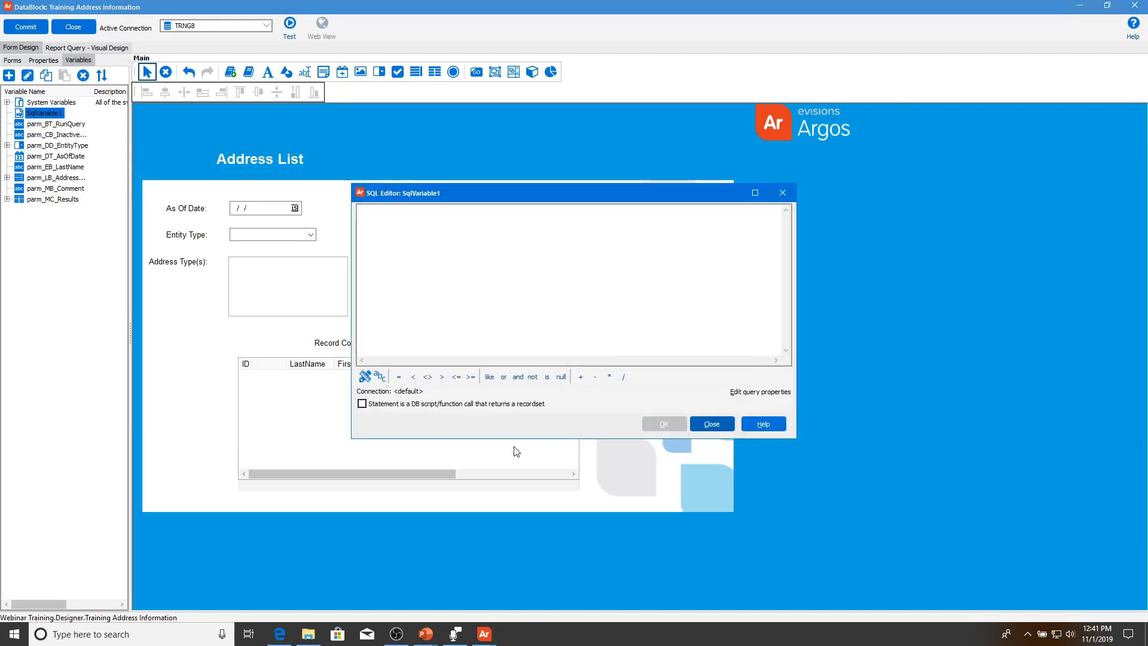
{"action": "left_click", "coordinate": [363, 380]}
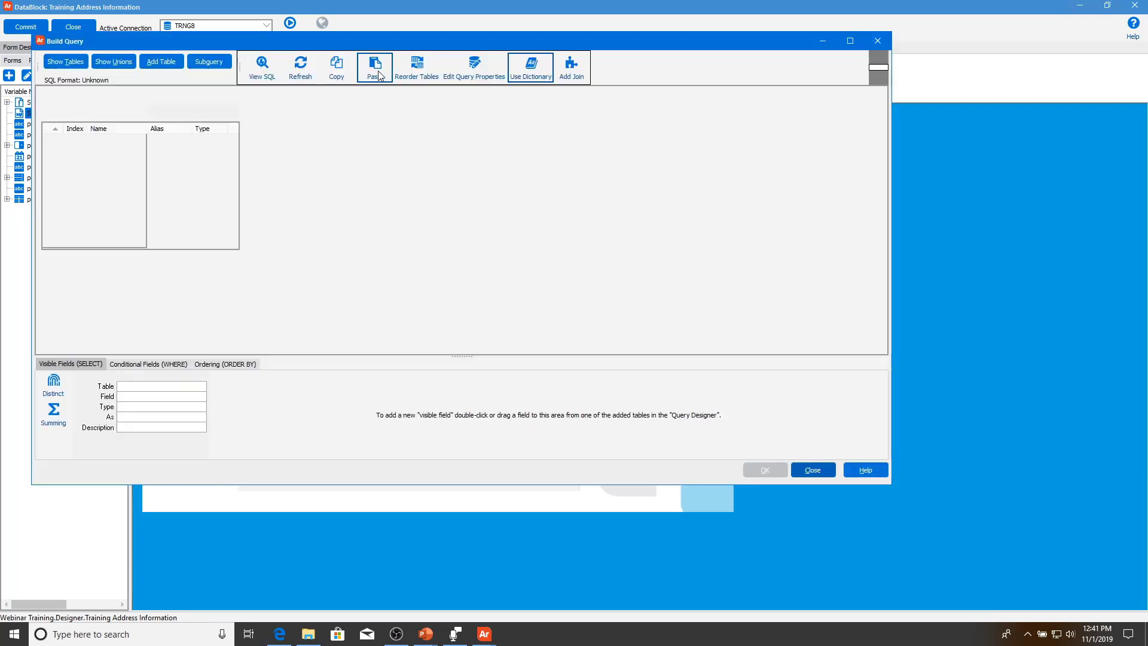
{"action": "left_click", "coordinate": [378, 75]}
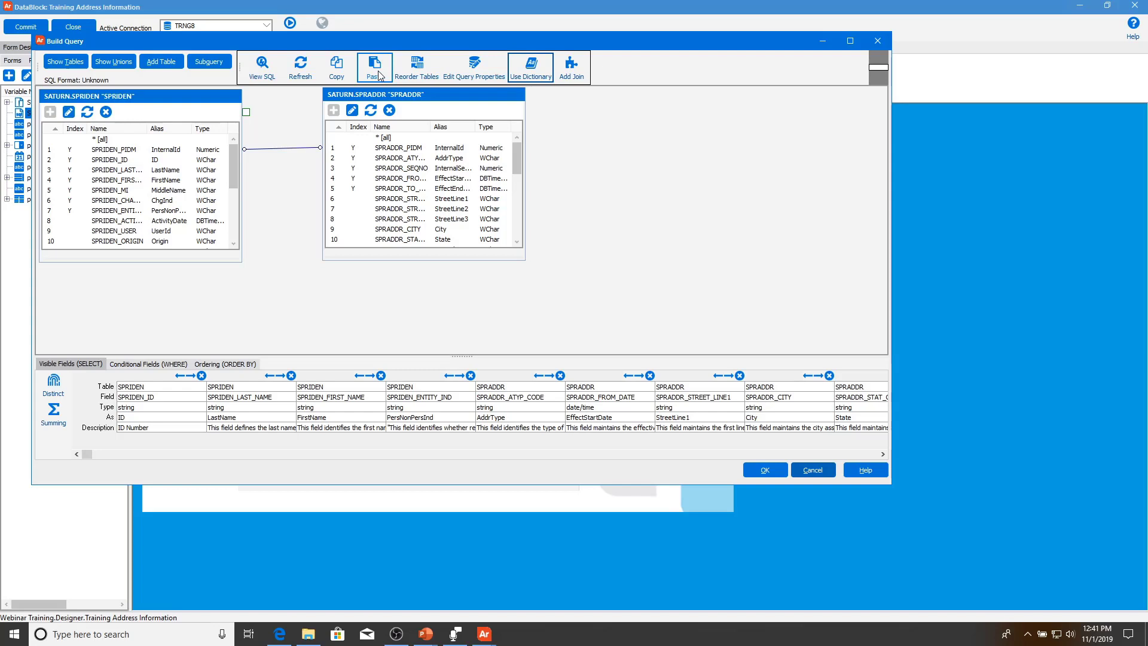
- Remove every visible field except SPRIDEN_ID from the variable's query
{"action": "left_click", "coordinate": [291, 375]}
{"action": "left_click", "coordinate": [292, 375]}
{"action": "left_click", "coordinate": [291, 375]}
{"action": "left_click", "coordinate": [291, 375]}
{"action": "left_click", "coordinate": [291, 375]}
{"action": "left_click", "coordinate": [291, 375]}
{"action": "left_click", "coordinate": [292, 376]}
{"action": "left_click", "coordinate": [291, 375]}
{"action": "left_click", "coordinate": [291, 375]}
{"action": "left_click", "coordinate": [291, 376]}
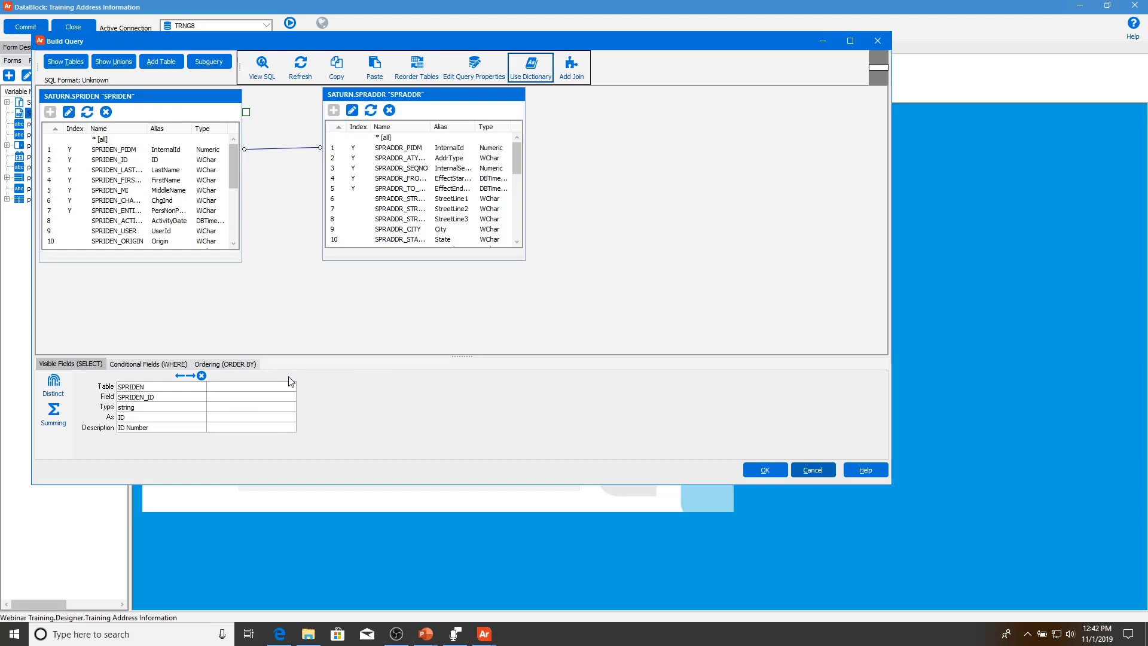
- Enable summing, set SPRIDEN_ID to Count, and name the field Record_Count
{"action": "left_click", "coordinate": [53, 412]}
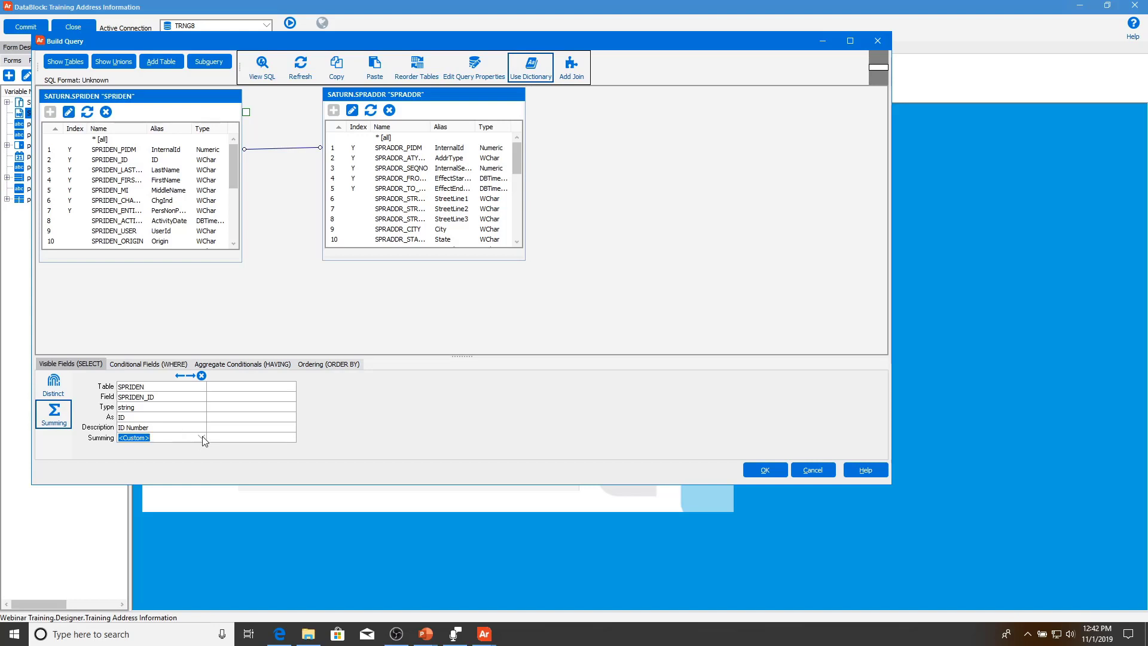
{"action": "left_click", "coordinate": [202, 436]}
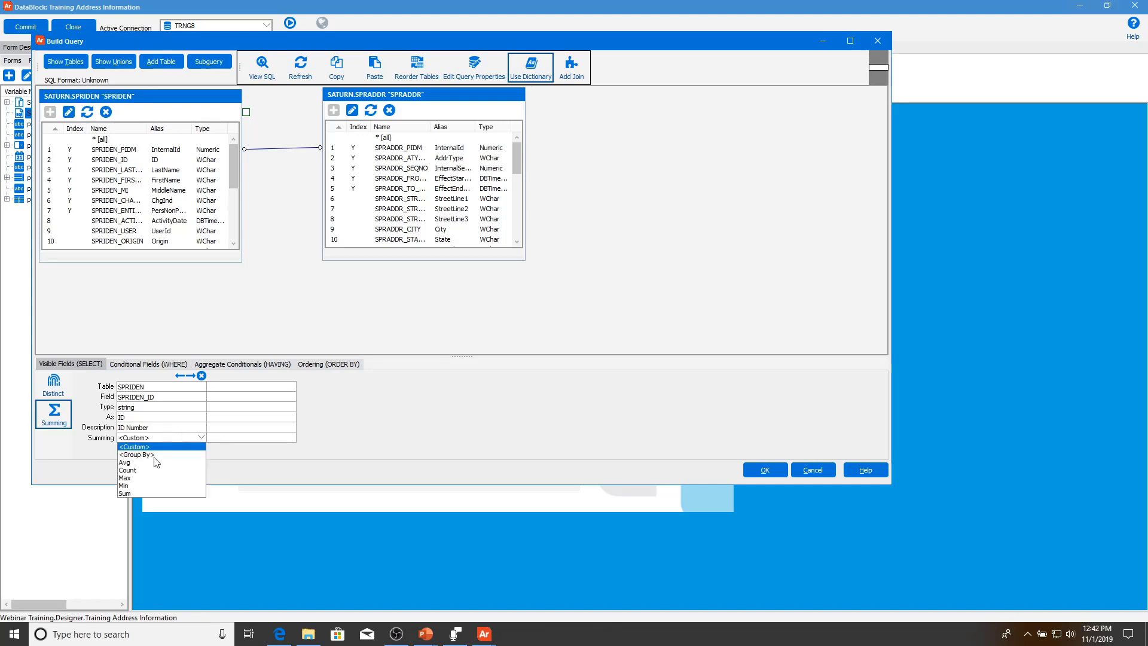
{"action": "left_click", "coordinate": [144, 471]}
{"action": "left_click", "coordinate": [137, 428]}
{"action": "left_click", "coordinate": [132, 417]}
{"action": "type", "text": "Record_Count"}
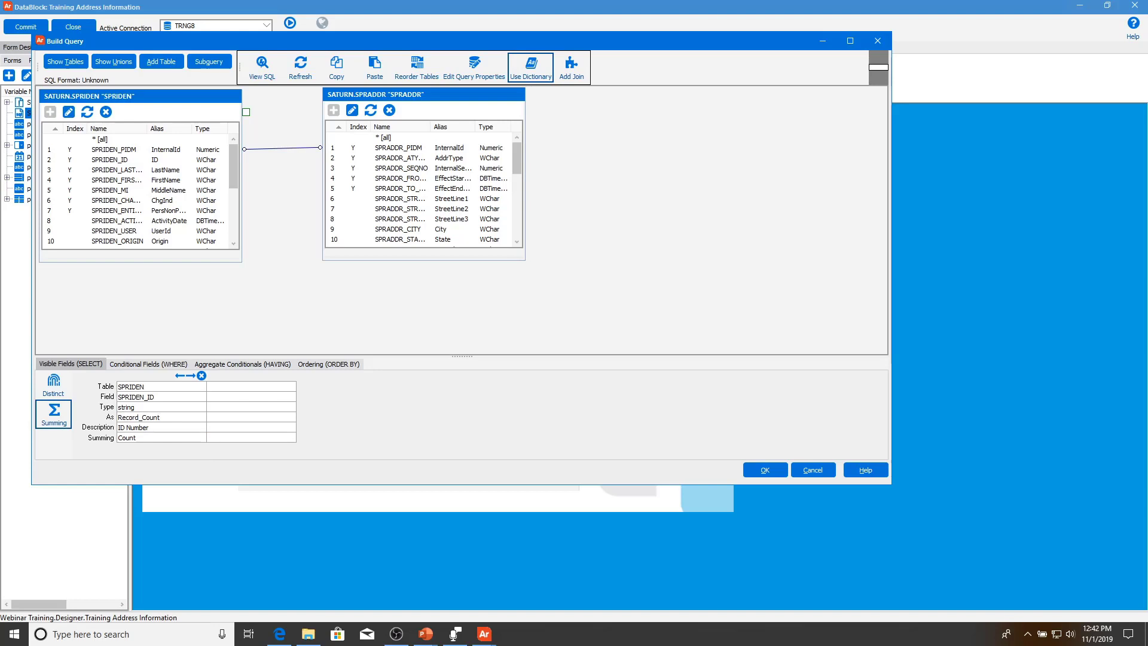
- Accept the count query for the SQL variable and validate it with the default test values
{"action": "left_click", "coordinate": [769, 470]}
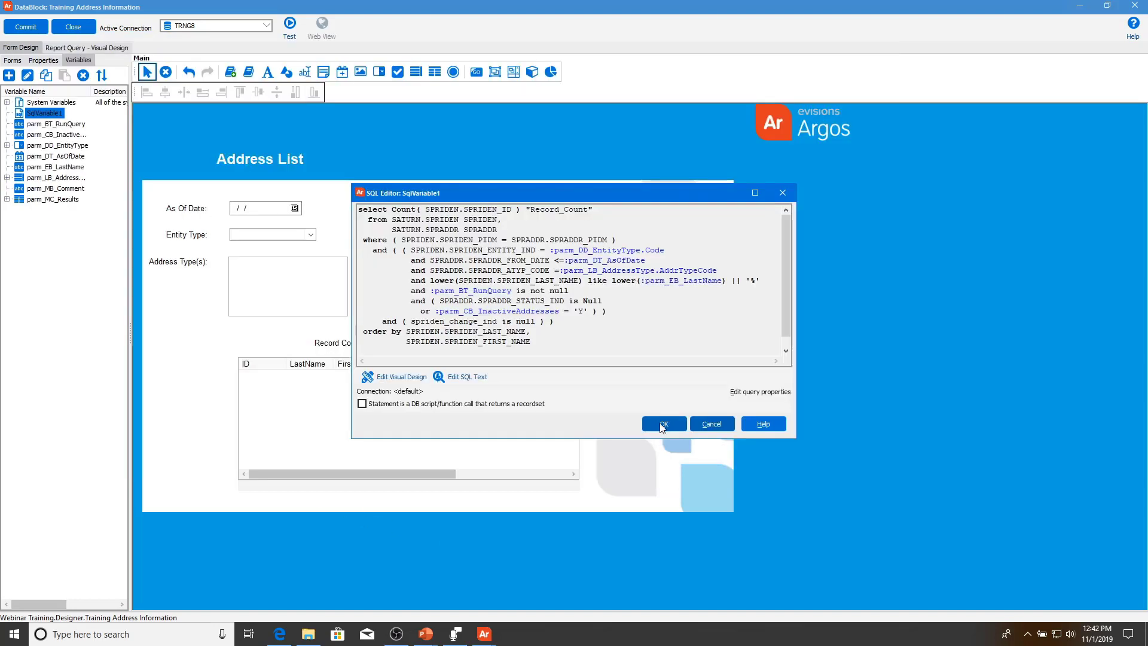
{"action": "left_click", "coordinate": [662, 424]}
{"action": "left_click", "coordinate": [521, 336]}
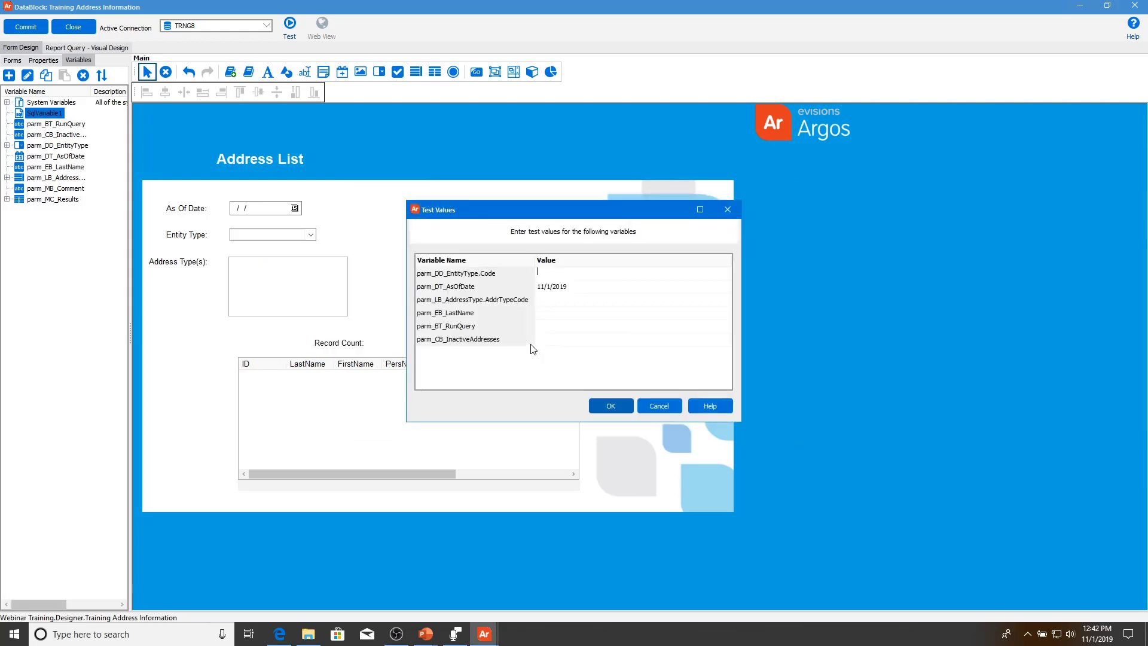
{"action": "left_click", "coordinate": [610, 405]}
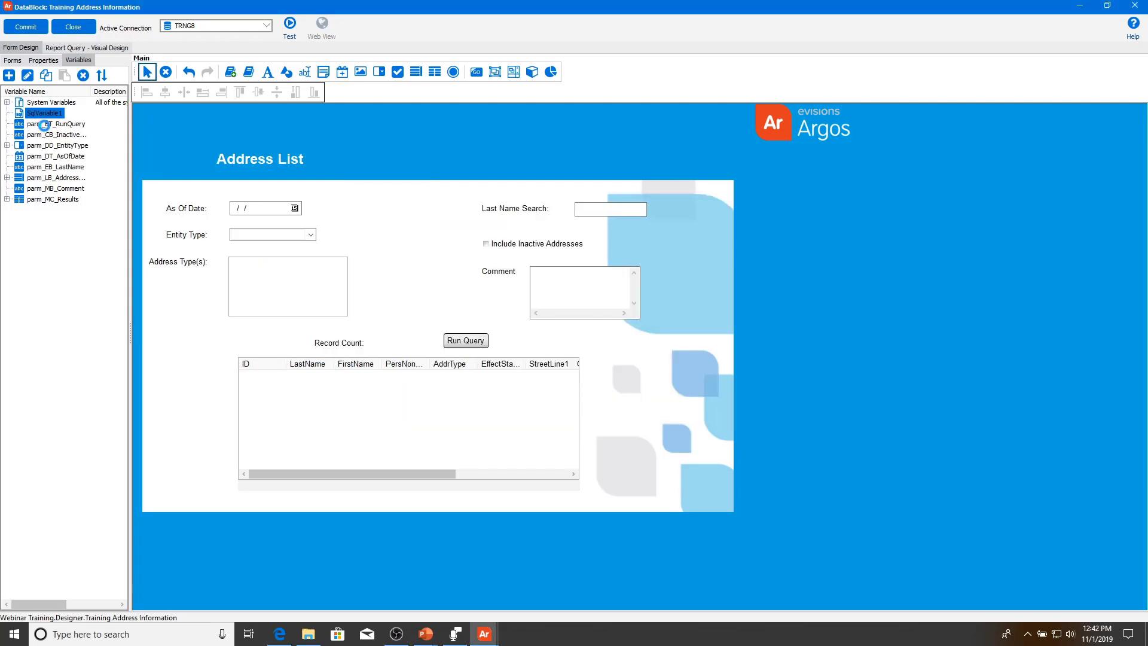
{"action": "left_click", "coordinate": [569, 338]}
- Rename the new SQL variable as SQL_RecordCount
{"action": "right_click", "coordinate": [49, 114]}
{"action": "left_click", "coordinate": [94, 150]}
{"action": "type", "text": "SQL"}
{"action": "type", "text": "_Ref"}
{"action": "type", "text": "cordC"}
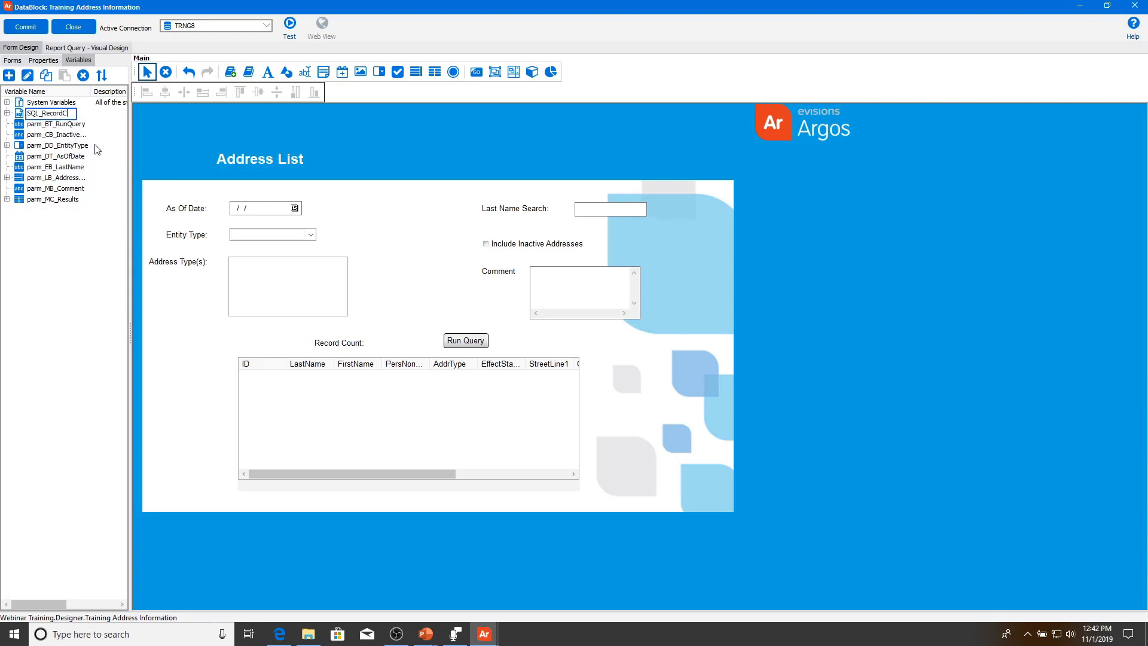
{"action": "type", "text": "ount"}
{"action": "key", "text": "Return"}
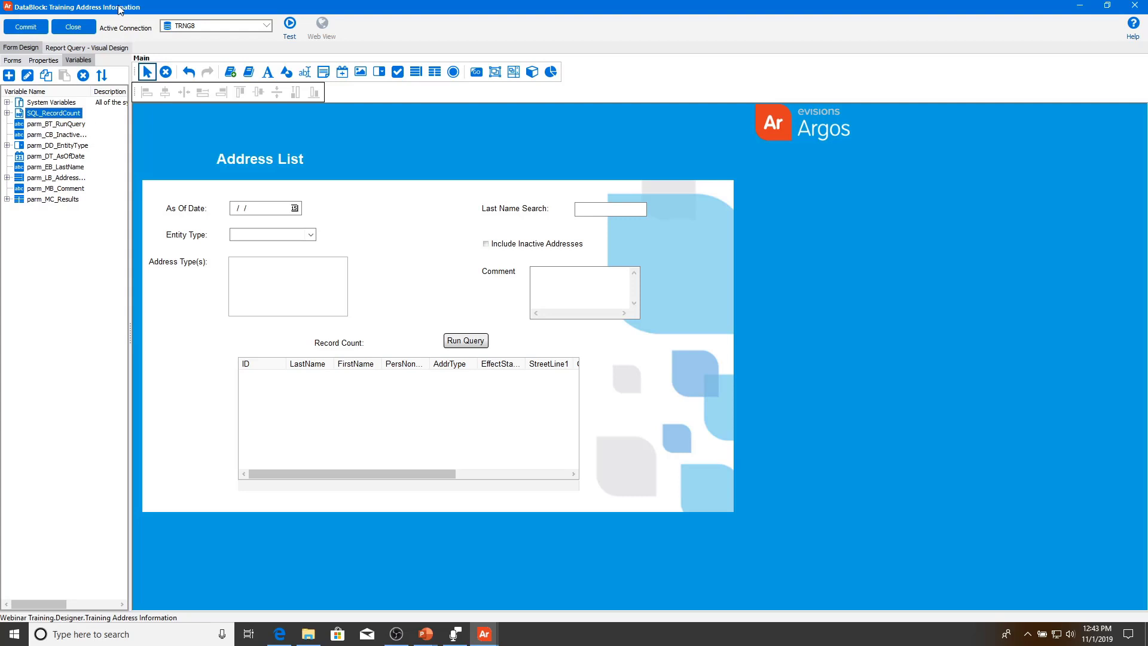
- Place a new text label on the form between the Record Count caption and the Run Query button
{"action": "left_click", "coordinate": [270, 76]}
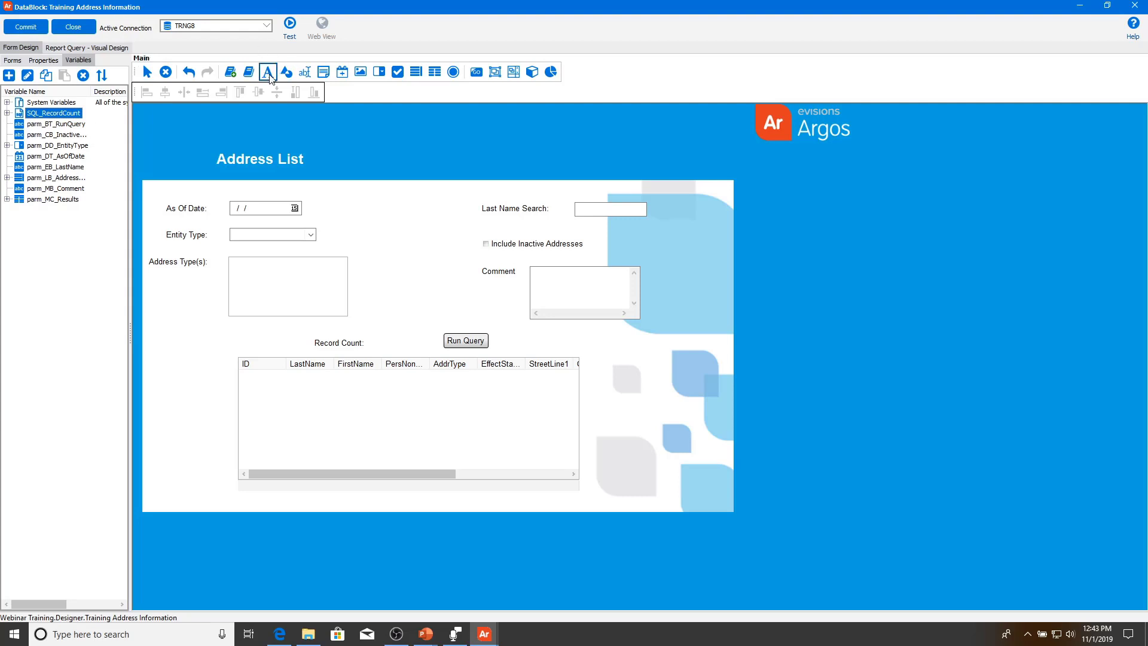
{"action": "left_click", "coordinate": [380, 342]}
{"action": "left_click_drag", "start_coordinate": [384, 346], "coordinate": [385, 346]}
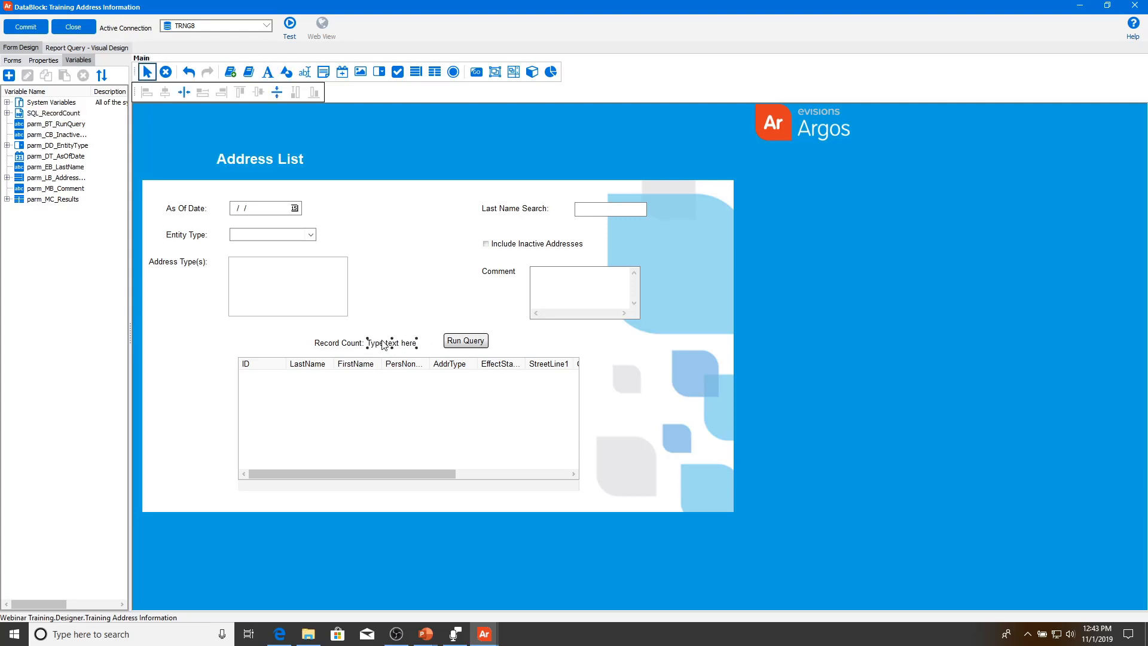
- Make the new label data aware and set its text to SQL_RecordCount.Record_Count
{"action": "left_click", "coordinate": [48, 61]}
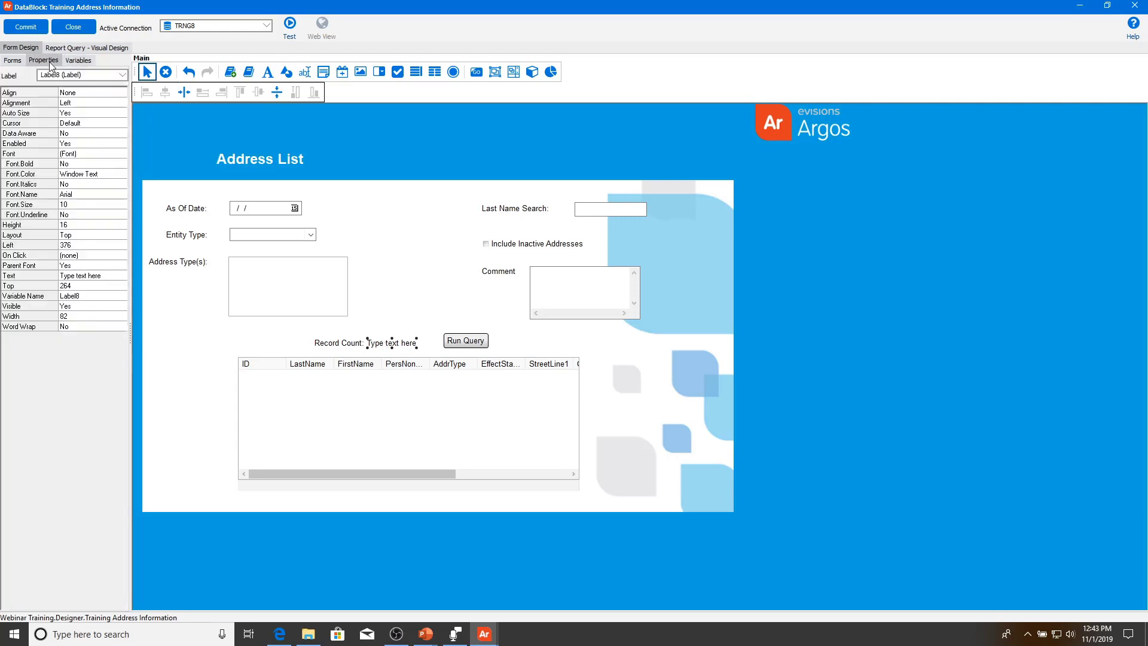
{"action": "left_click", "coordinate": [91, 134]}
{"action": "left_click", "coordinate": [123, 134]}
{"action": "left_click", "coordinate": [123, 143]}
{"action": "left_click", "coordinate": [120, 276]}
{"action": "left_click", "coordinate": [124, 276]}
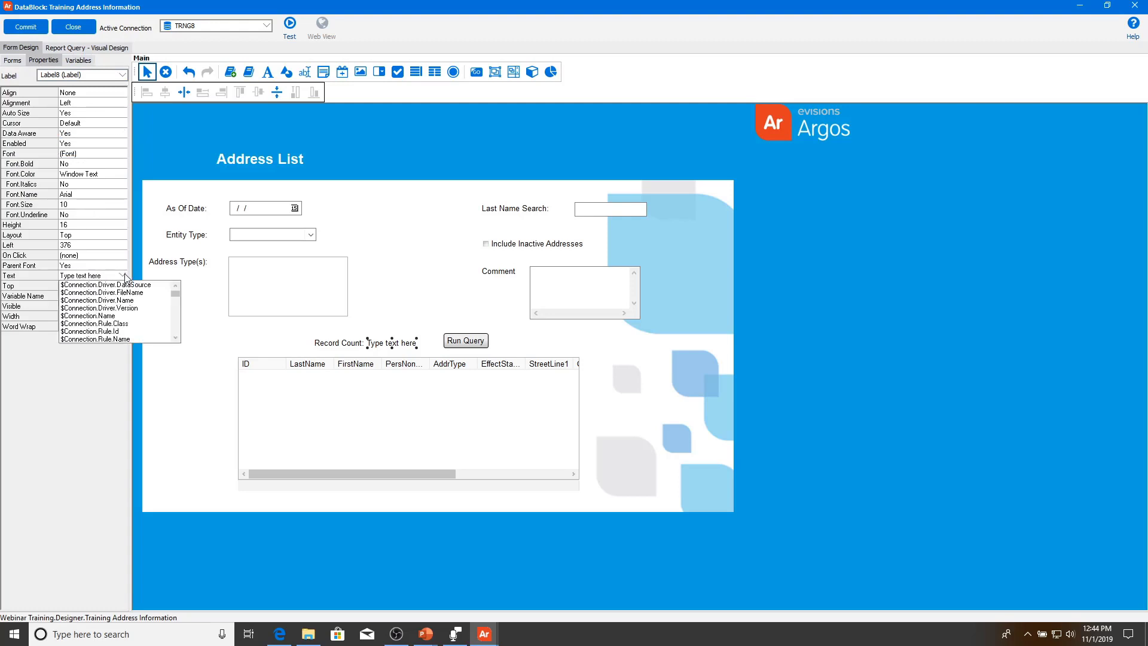
{"action": "scroll", "coordinate": [108, 331], "scroll_direction": "down", "scroll_amount": 10}
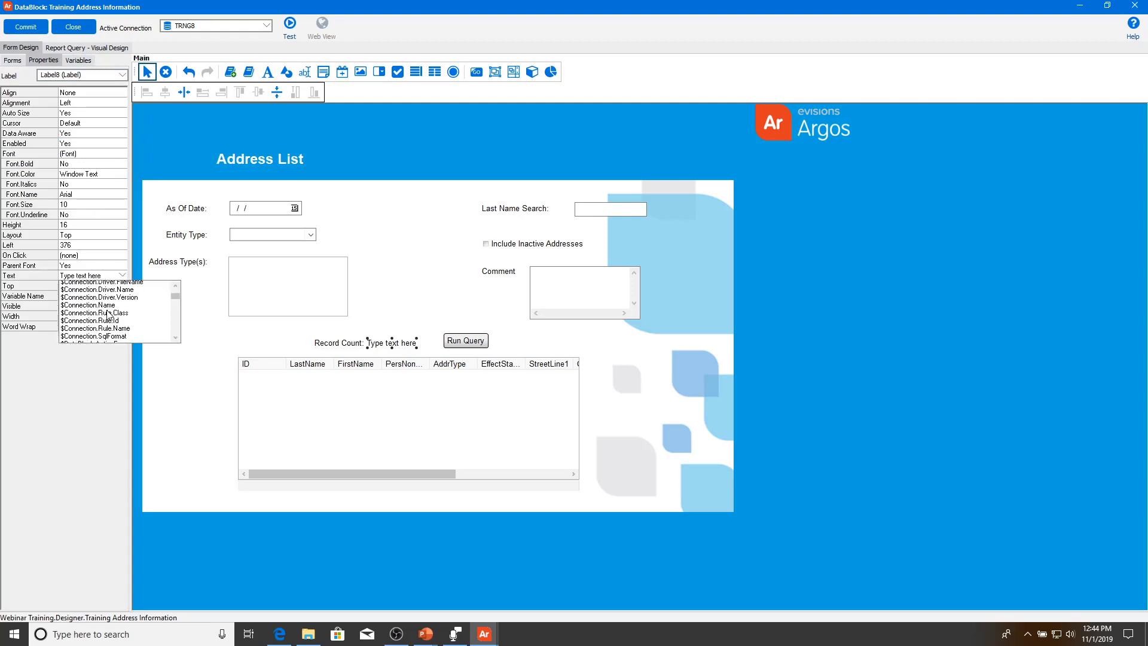
{"action": "scroll", "coordinate": [108, 332], "scroll_direction": "down", "scroll_amount": 2}
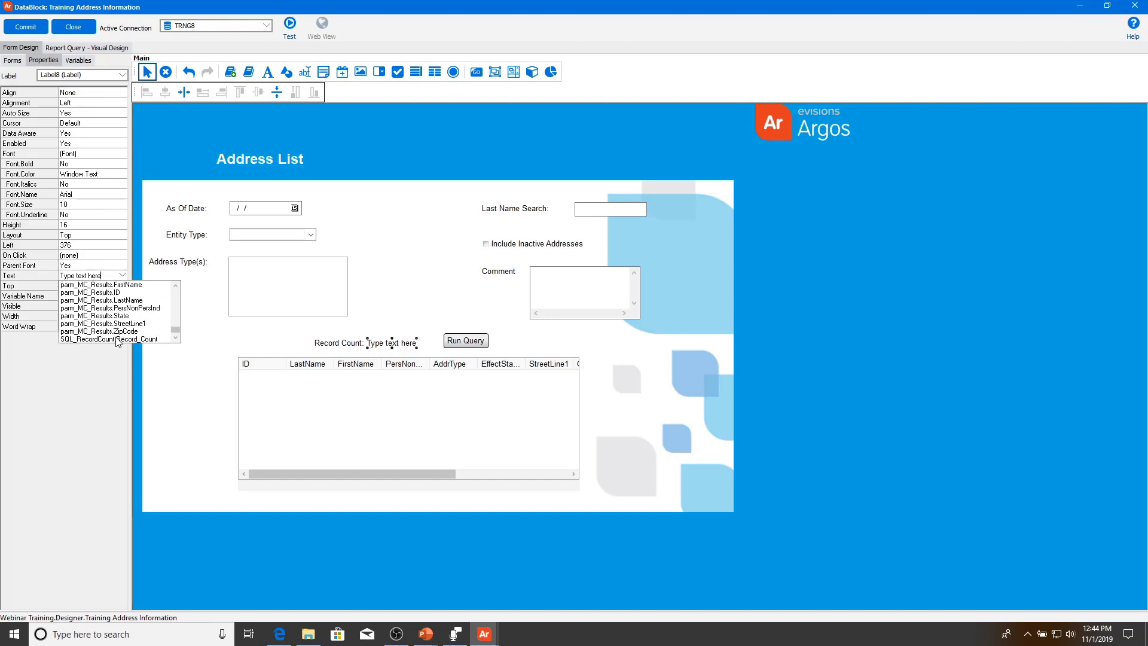
{"action": "left_click", "coordinate": [117, 340]}
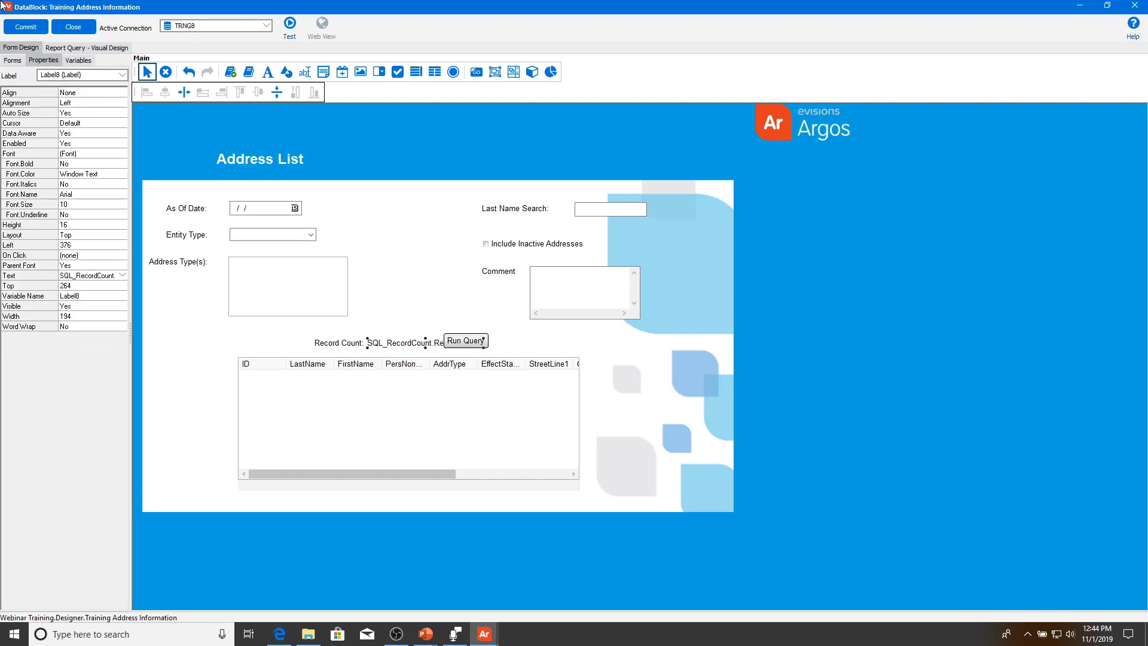
- Commit the DataBlock and test the form by running the query for Company with address types Billing through School Campus
{"action": "left_click", "coordinate": [34, 27]}
{"action": "left_click", "coordinate": [288, 29]}
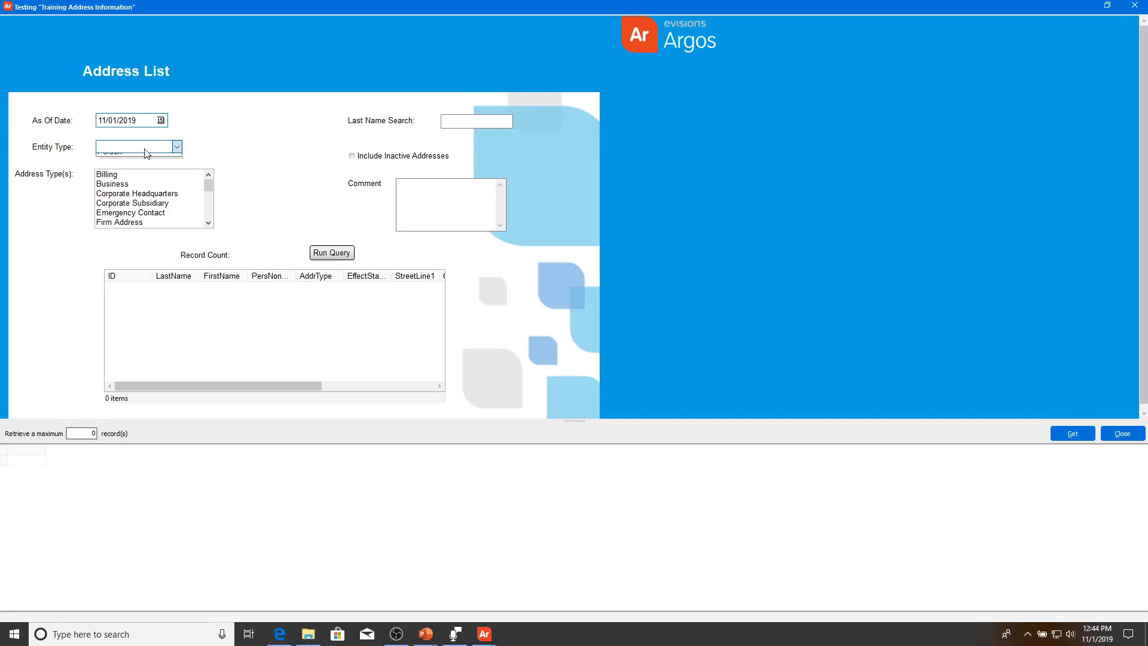
{"action": "left_click", "coordinate": [134, 175]}
{"action": "scroll", "coordinate": [135, 175], "scroll_direction": "down", "scroll_amount": 5}
{"action": "left_click", "coordinate": [140, 205], "text": "shift"}
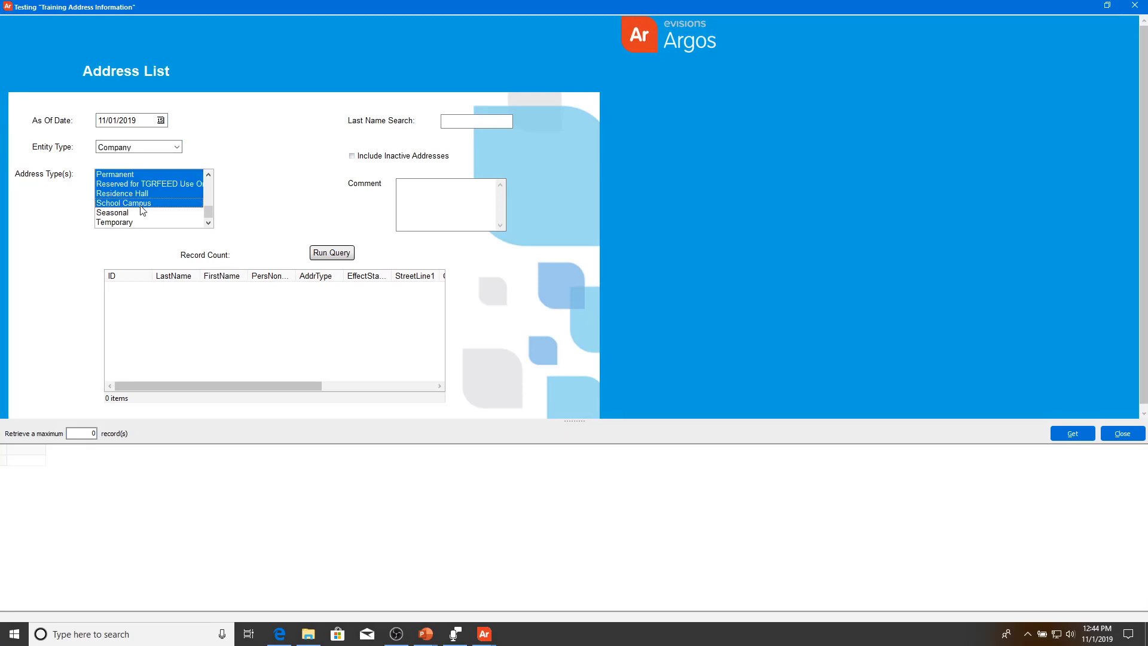
{"action": "left_click", "coordinate": [328, 253]}
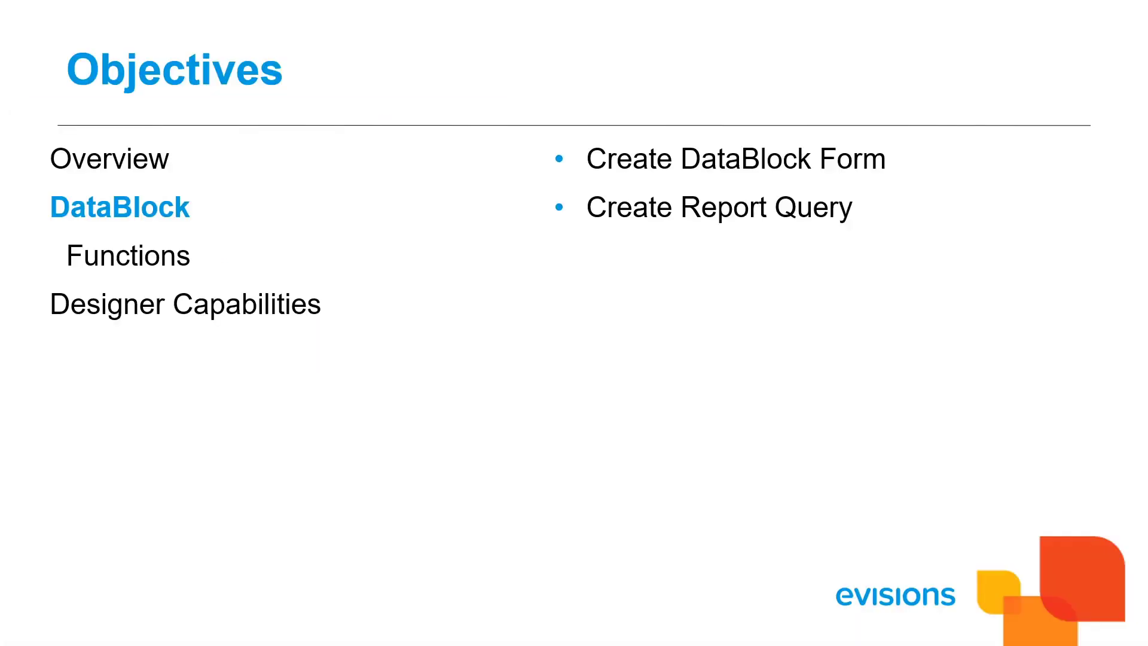
{"action": "left_click", "coordinate": [465, 359]}
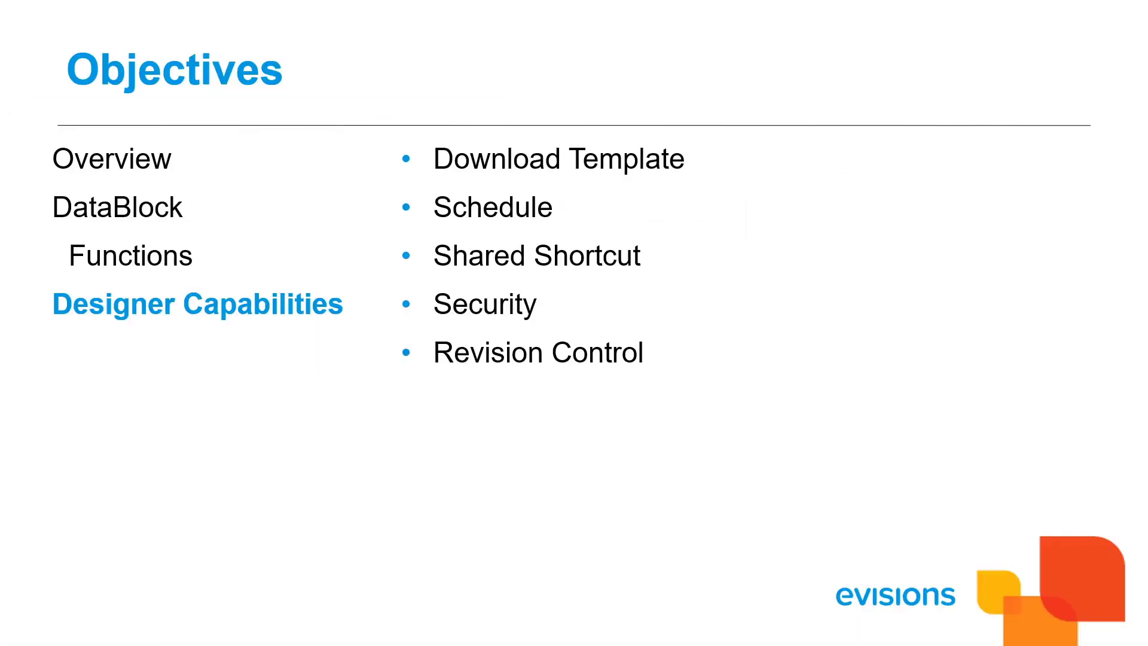
{"action": "key", "text": "alt+Tab"}
{"action": "key", "text": "alt+Tab"}
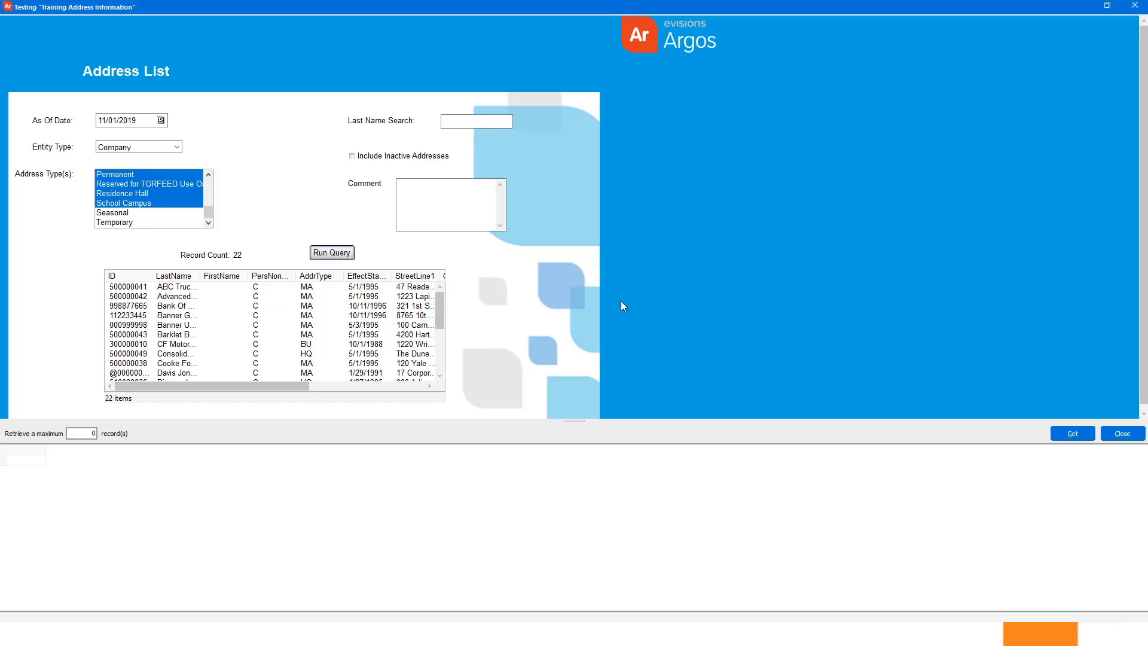
- Close the form test and the DataBlock designer, and export the DataBlock to Training Address Information 20191101.argosexport without saved dashboard or OLAP settings
{"action": "left_click", "coordinate": [1125, 433]}
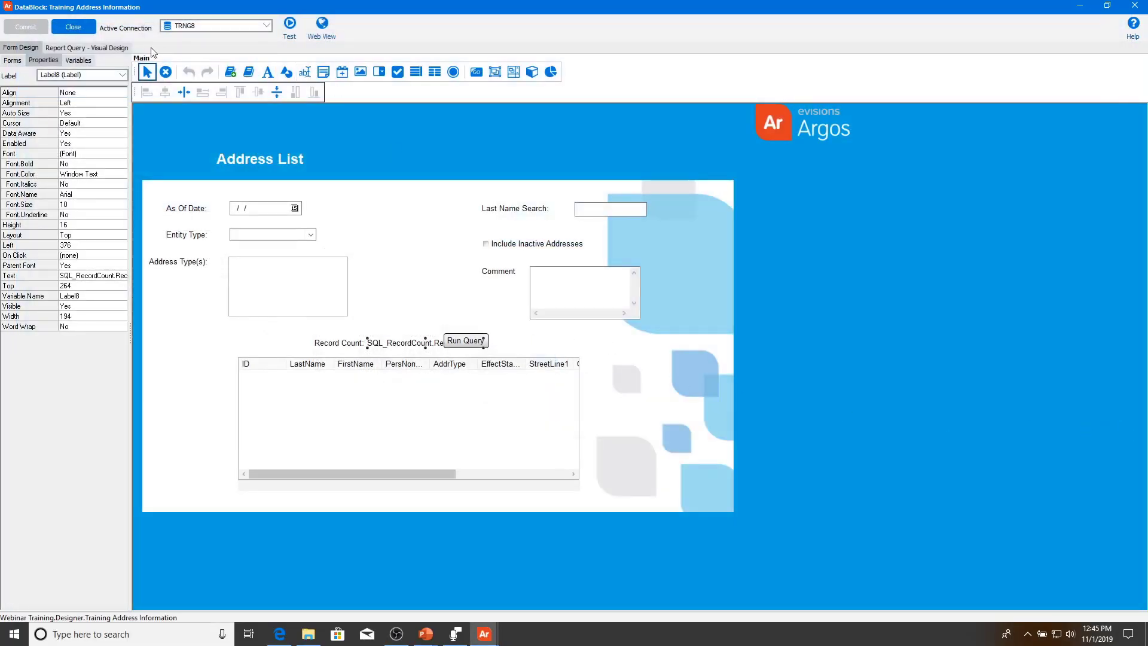
{"action": "left_click", "coordinate": [74, 27]}
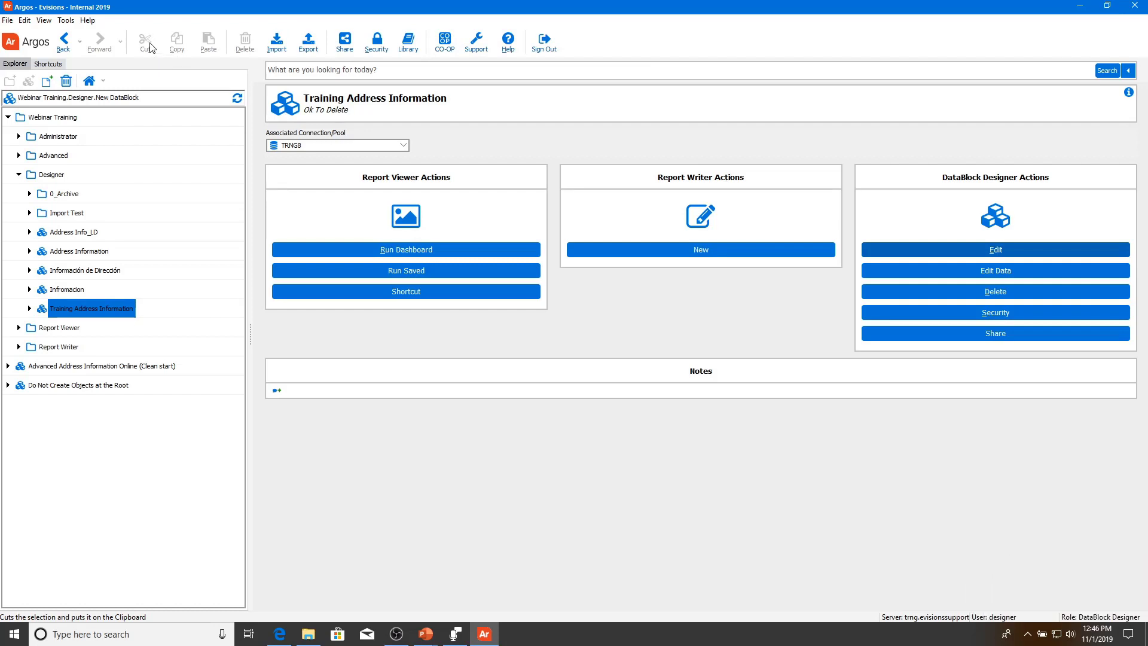
{"action": "left_click", "coordinate": [314, 48]}
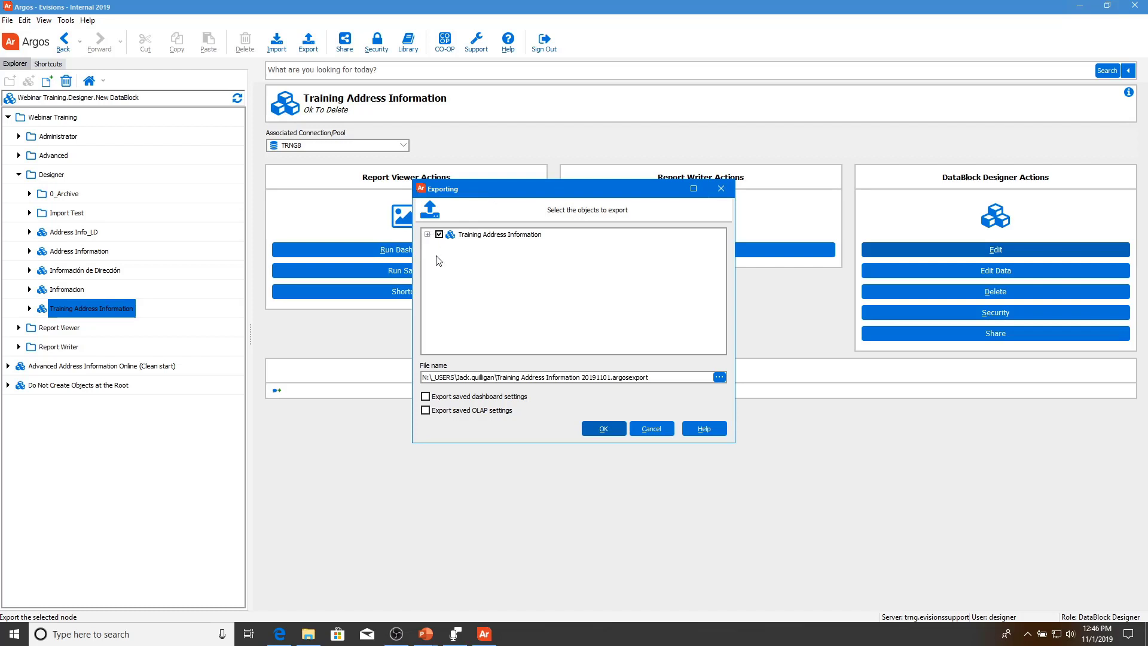
{"action": "left_click", "coordinate": [539, 376]}
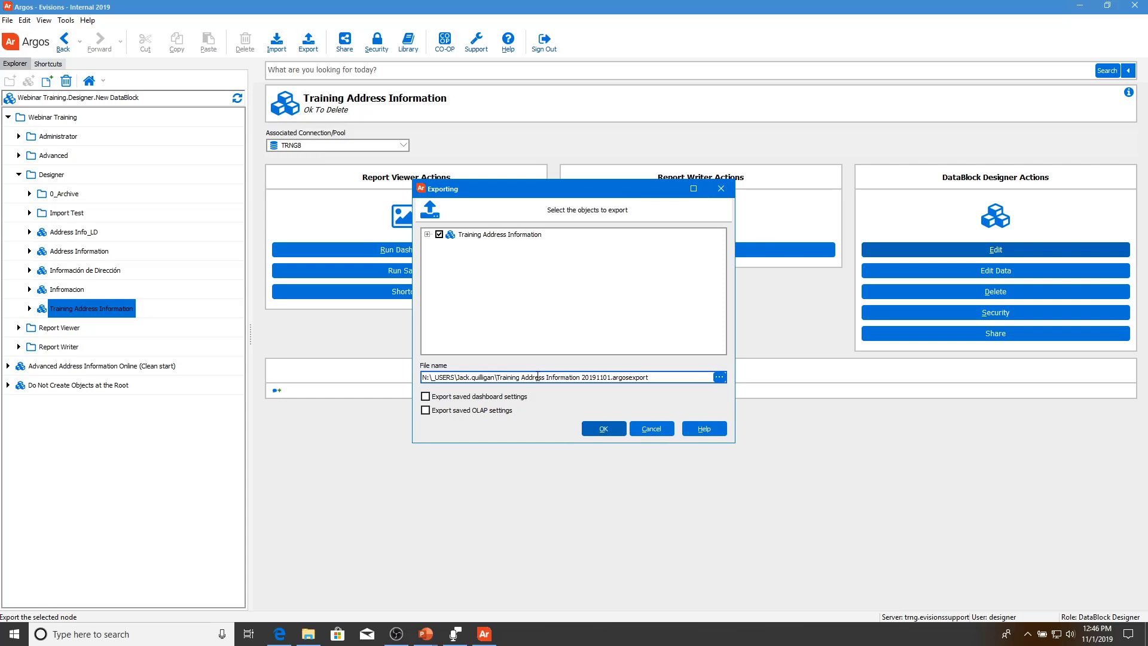
{"action": "left_click", "coordinate": [456, 399]}
{"action": "left_click", "coordinate": [456, 399]}
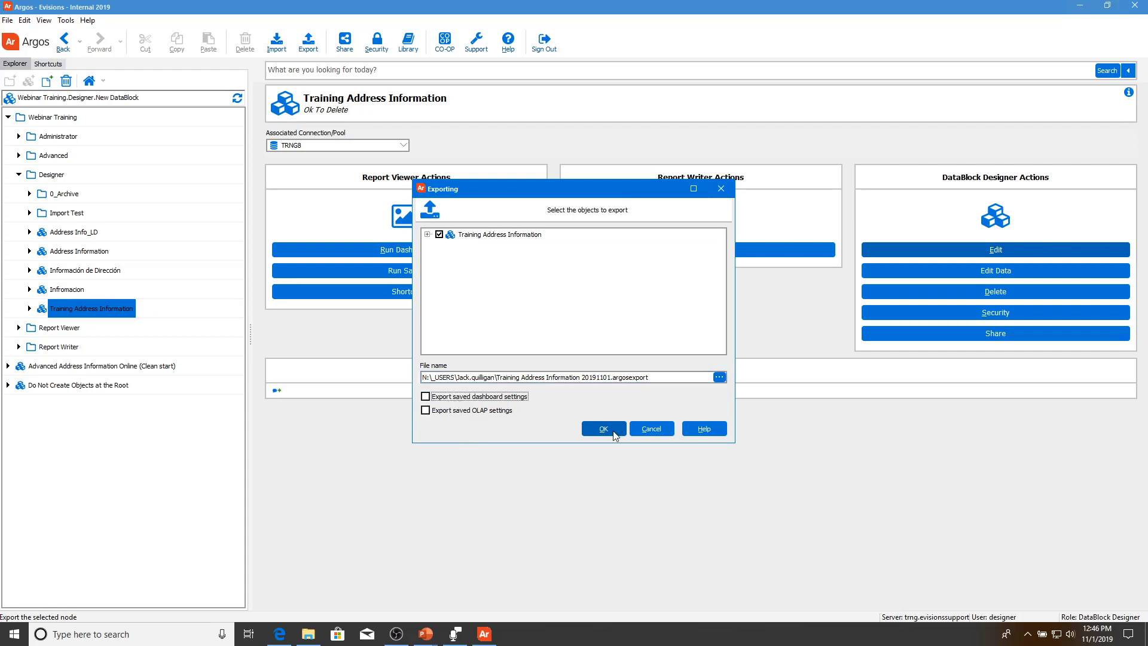
{"action": "left_click", "coordinate": [612, 430]}
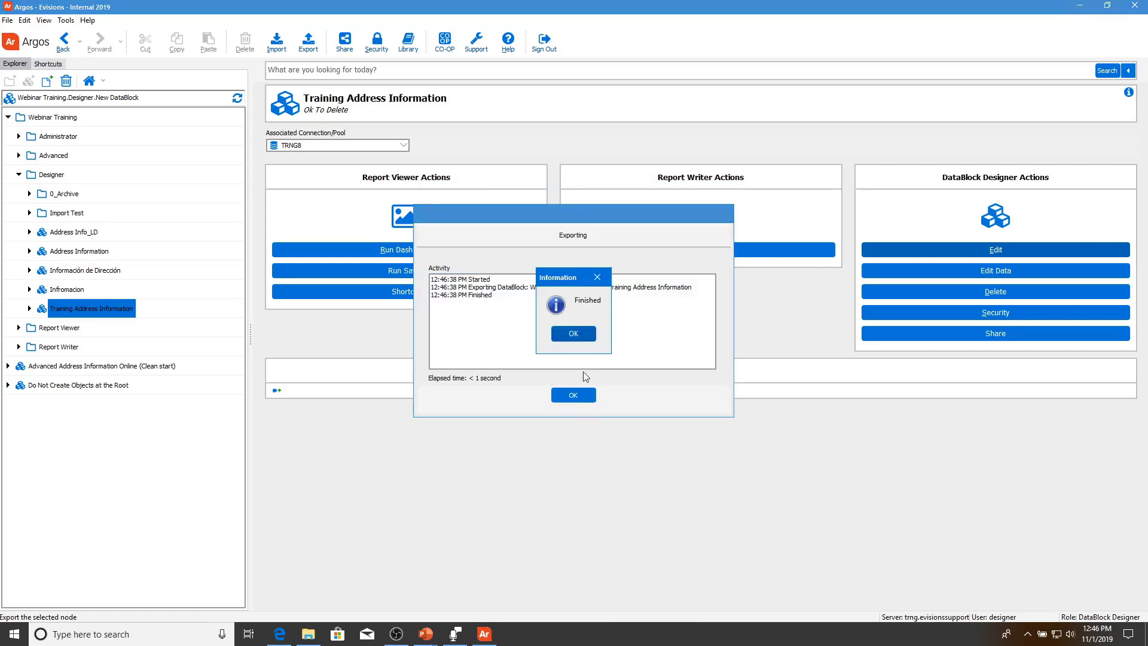
{"action": "left_click", "coordinate": [589, 339]}
{"action": "left_click", "coordinate": [573, 396]}
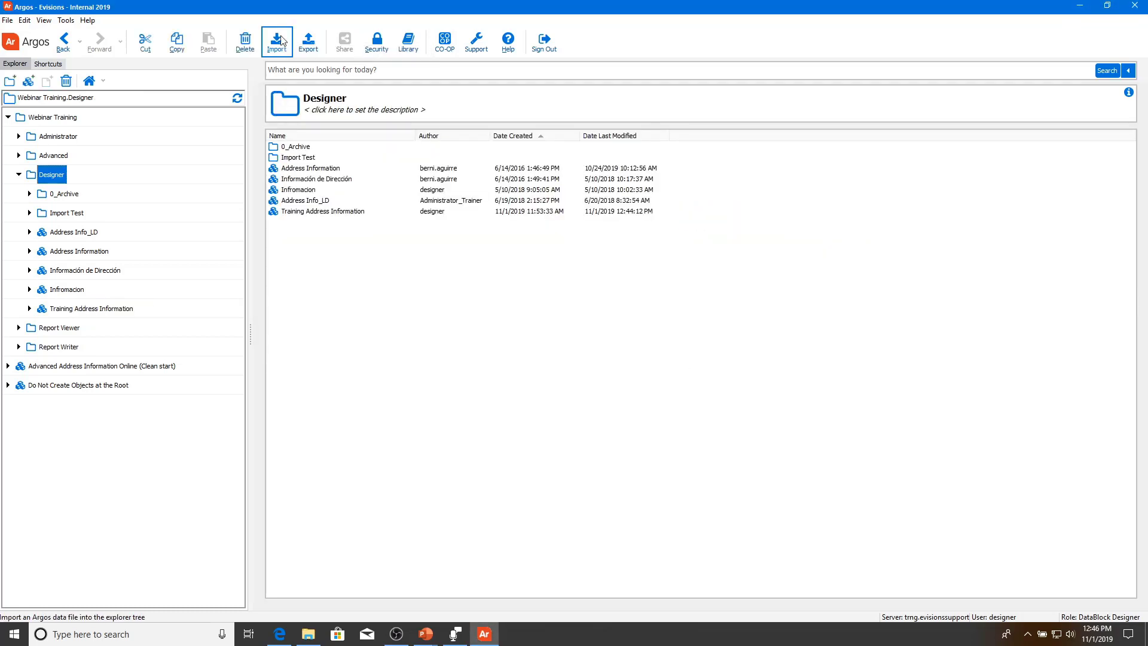
- Open Address Information 20170530.argosexport from the Archive folder for import into the Designer folder
{"action": "left_click", "coordinate": [276, 41]}
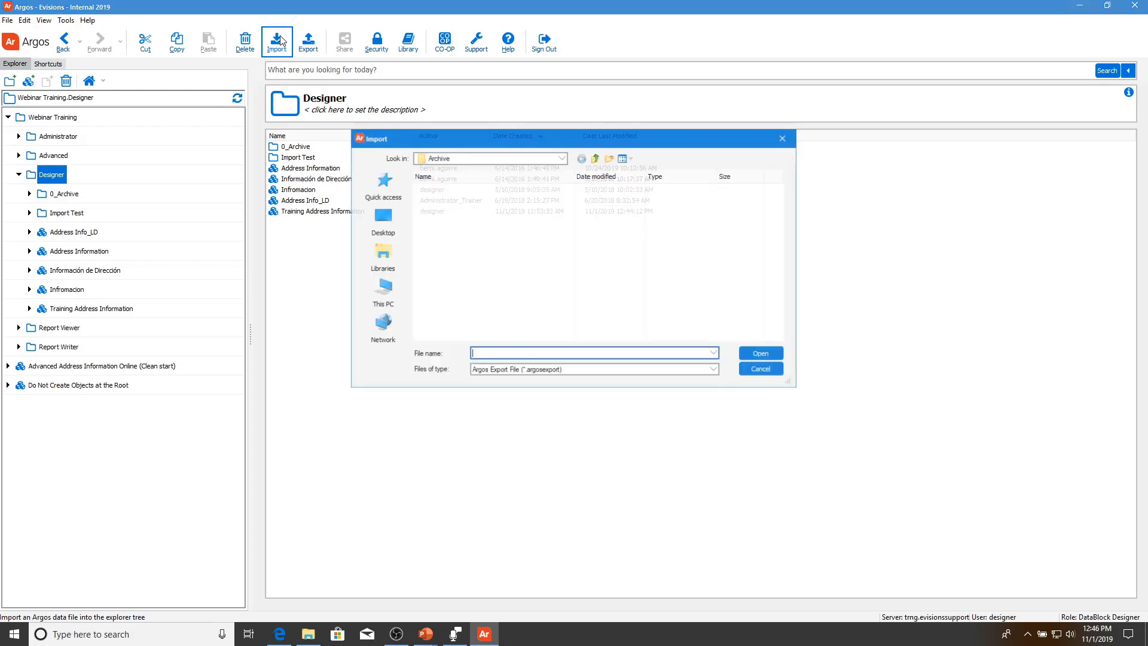
{"action": "left_click", "coordinate": [491, 225]}
{"action": "left_click", "coordinate": [491, 212]}
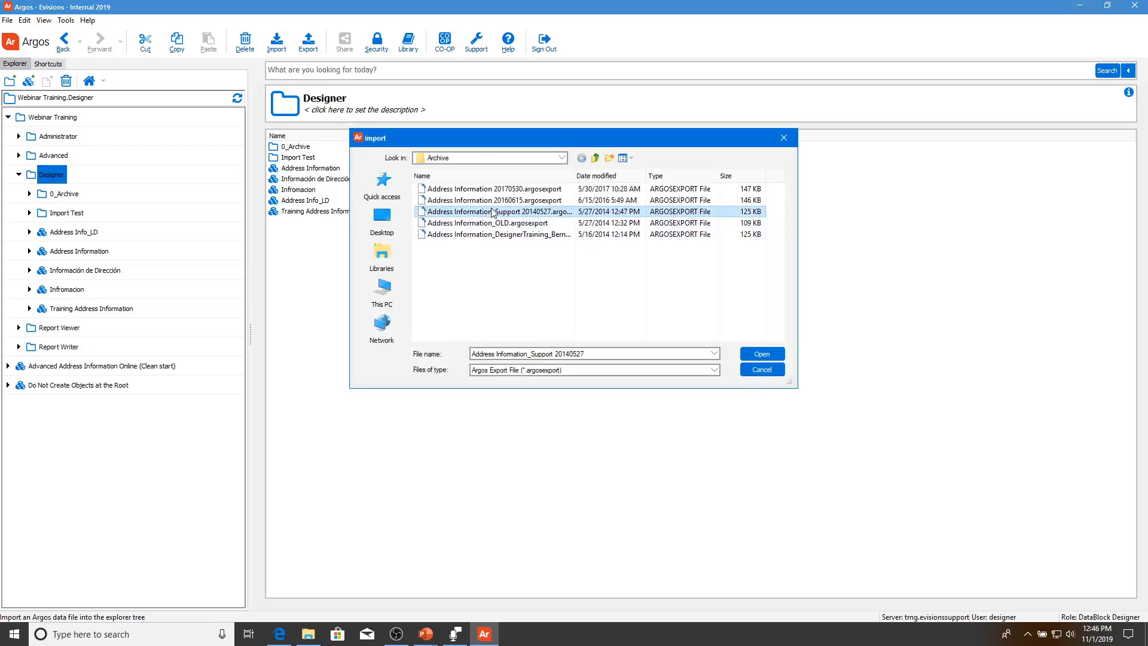
{"action": "left_click", "coordinate": [613, 188]}
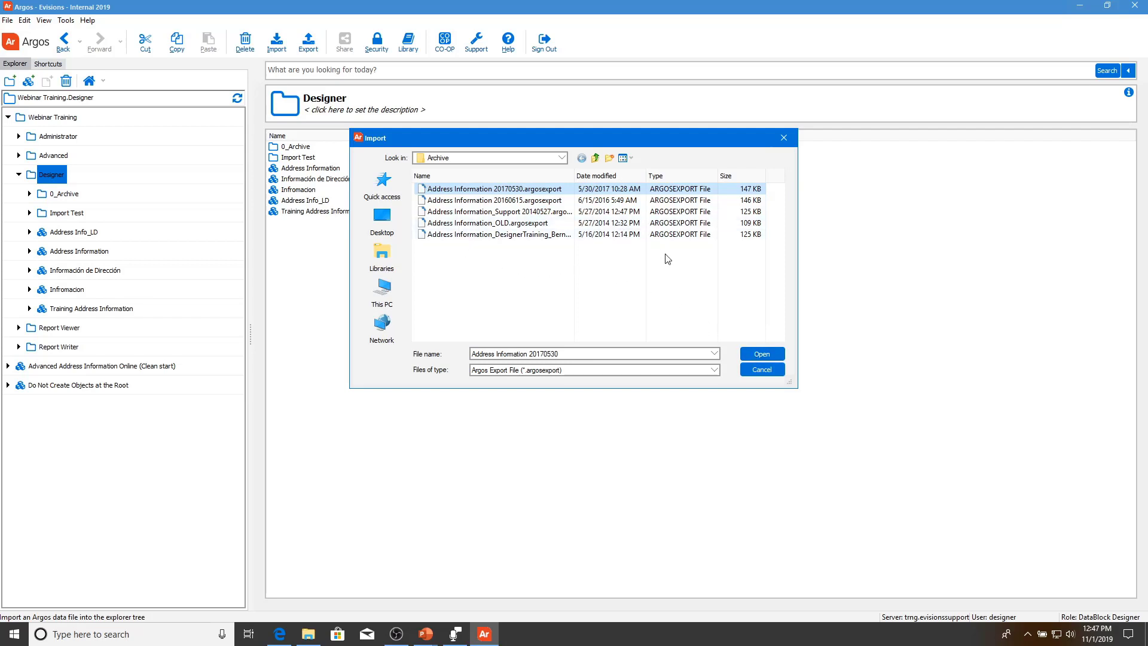
{"action": "left_click", "coordinate": [762, 354]}
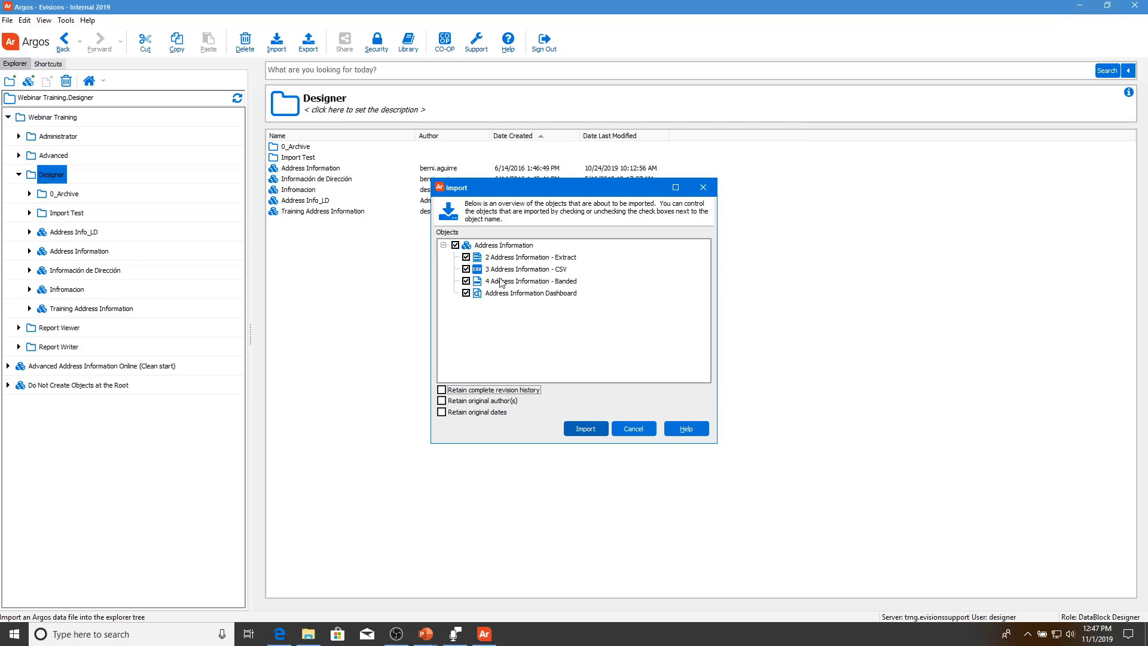
- Exclude the Extract, CSV and Banded reports, and import the Address Information DataBlock with its Address Information Dashboard
{"action": "left_click", "coordinate": [462, 281]}
{"action": "left_click", "coordinate": [466, 281]}
{"action": "left_click", "coordinate": [466, 269]}
{"action": "left_click", "coordinate": [466, 257]}
{"action": "left_click", "coordinate": [585, 429]}
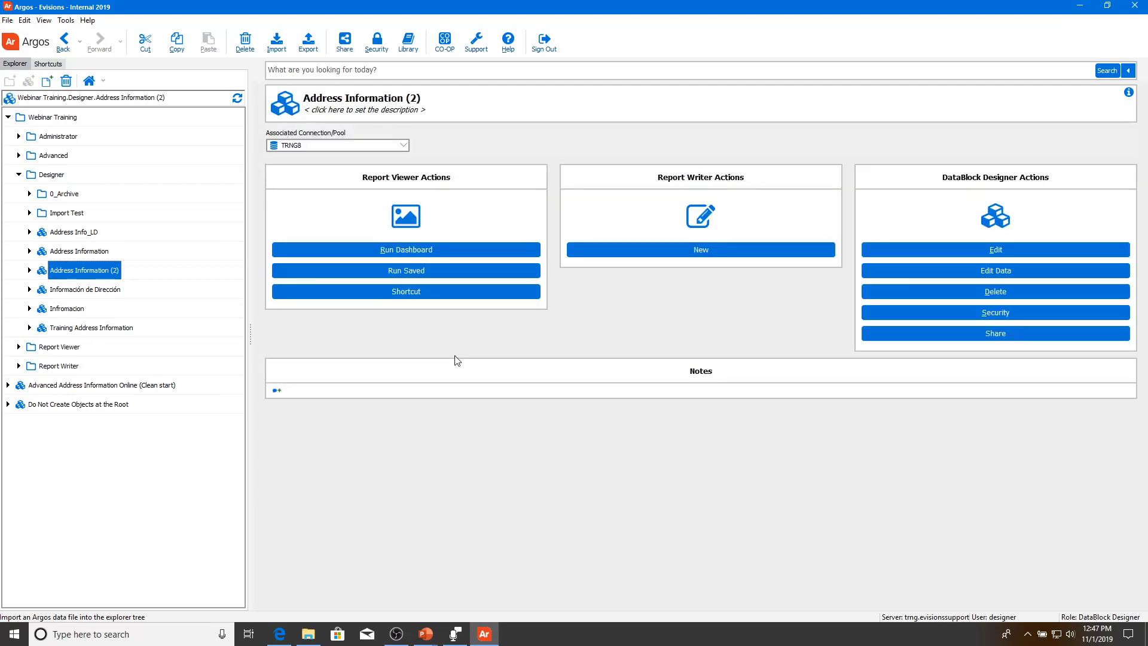
- Expand Address Information (2) and Address Information, and view the existing schedule of the banded report
{"action": "left_click", "coordinate": [29, 271]}
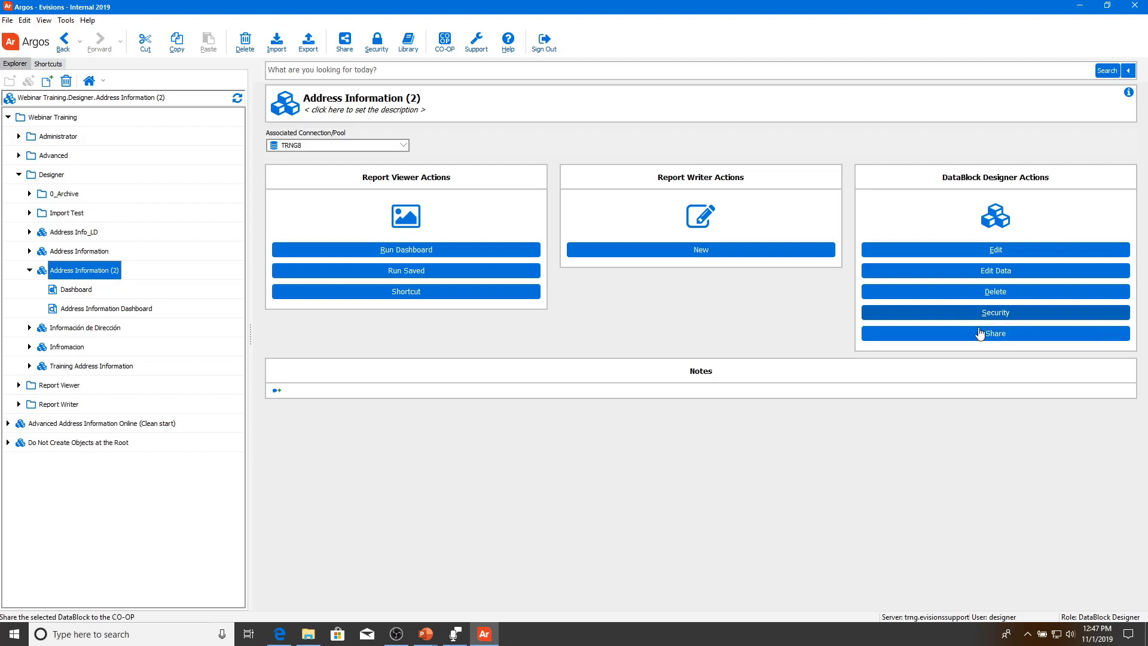
{"action": "left_click", "coordinate": [30, 251]}
{"action": "left_click", "coordinate": [40, 328]}
{"action": "left_click", "coordinate": [101, 348]}
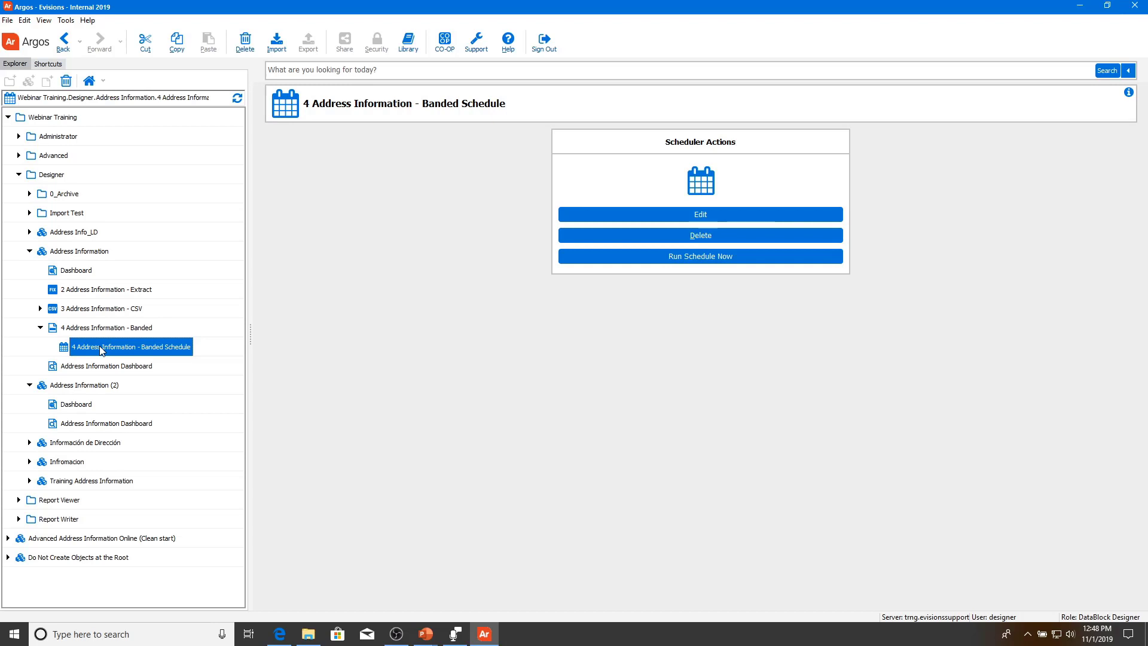
- Start a schedule for the 4 Address Information - Banded report and review its timing settings and tasks
{"action": "left_click", "coordinate": [134, 328]}
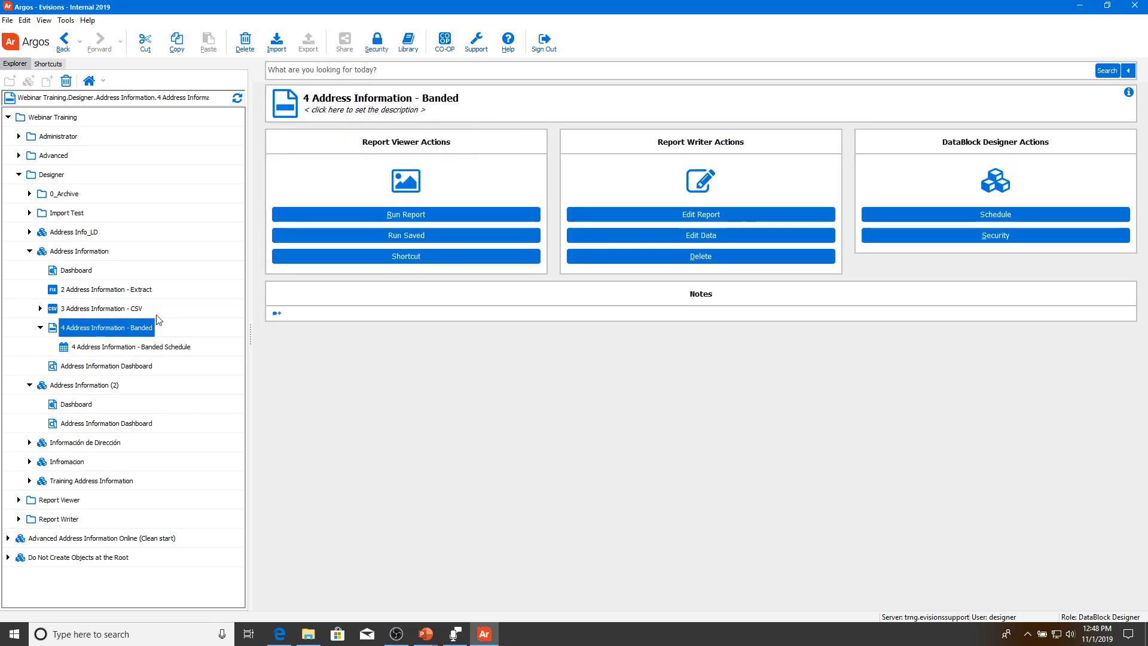
{"action": "left_click", "coordinate": [976, 215]}
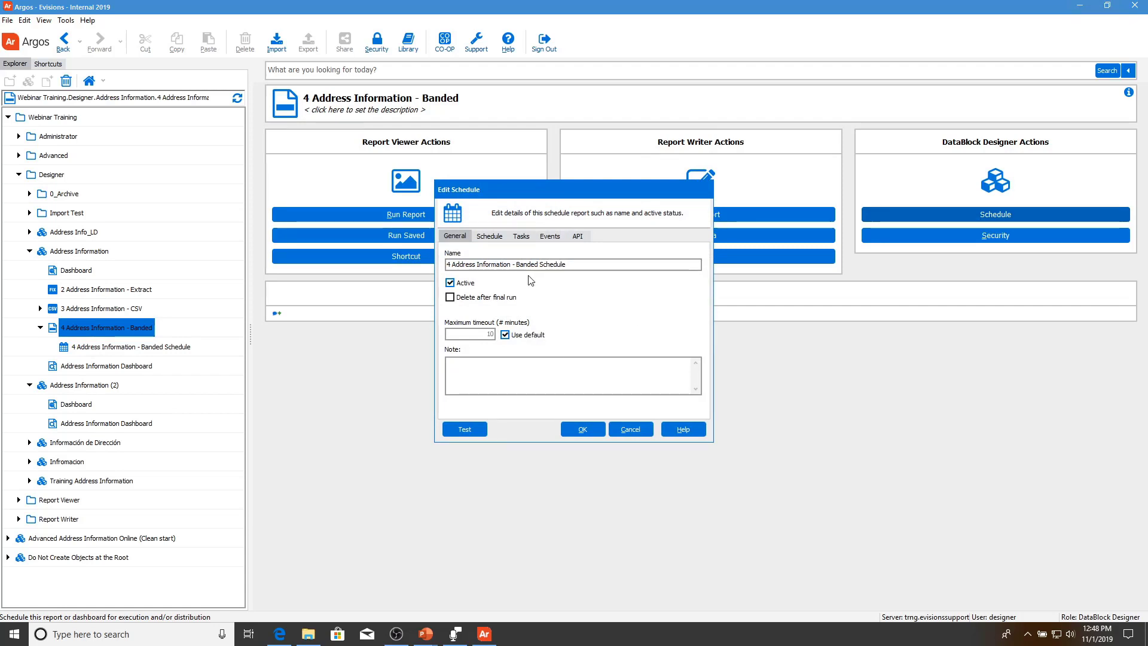
{"action": "left_click", "coordinate": [484, 236]}
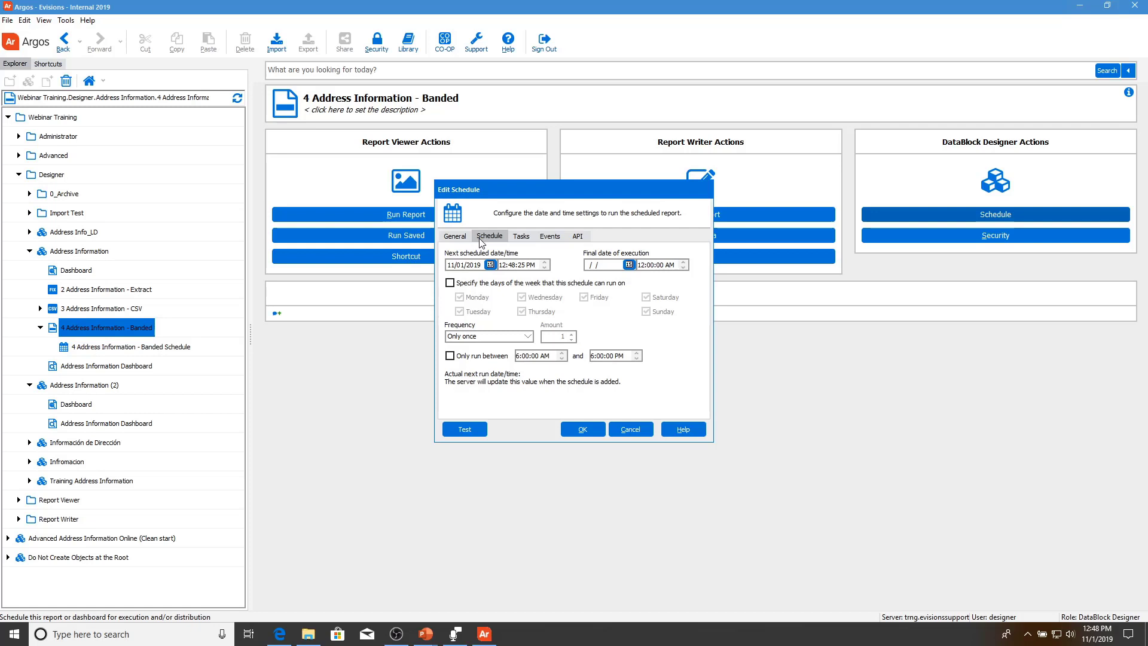
{"action": "left_click", "coordinate": [520, 238]}
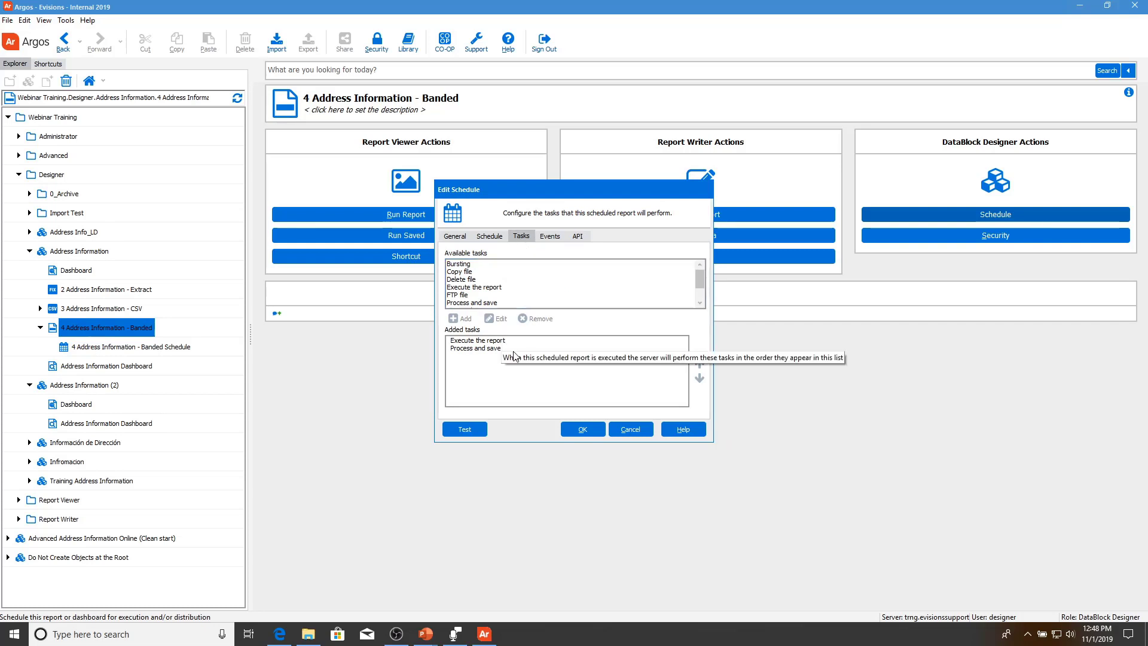
- Review the Execute the report task's parameter values and its options for a report query without records, and cancel the task editing
{"action": "double_click", "coordinate": [481, 340]}
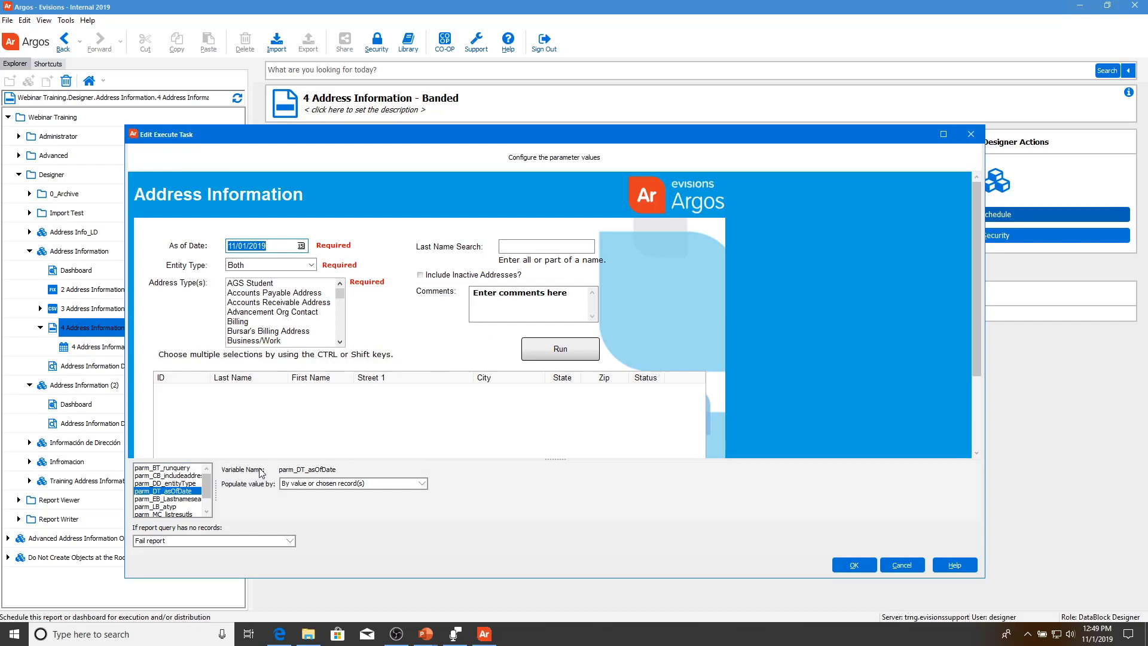
{"action": "left_click", "coordinate": [208, 543]}
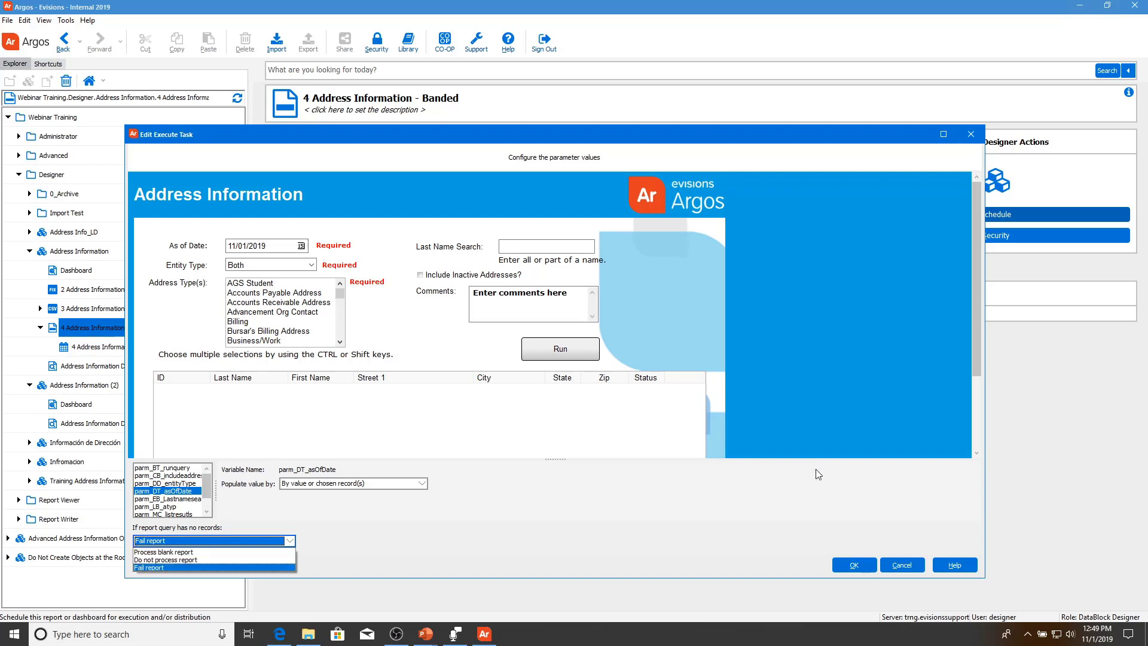
{"action": "left_click", "coordinate": [900, 566]}
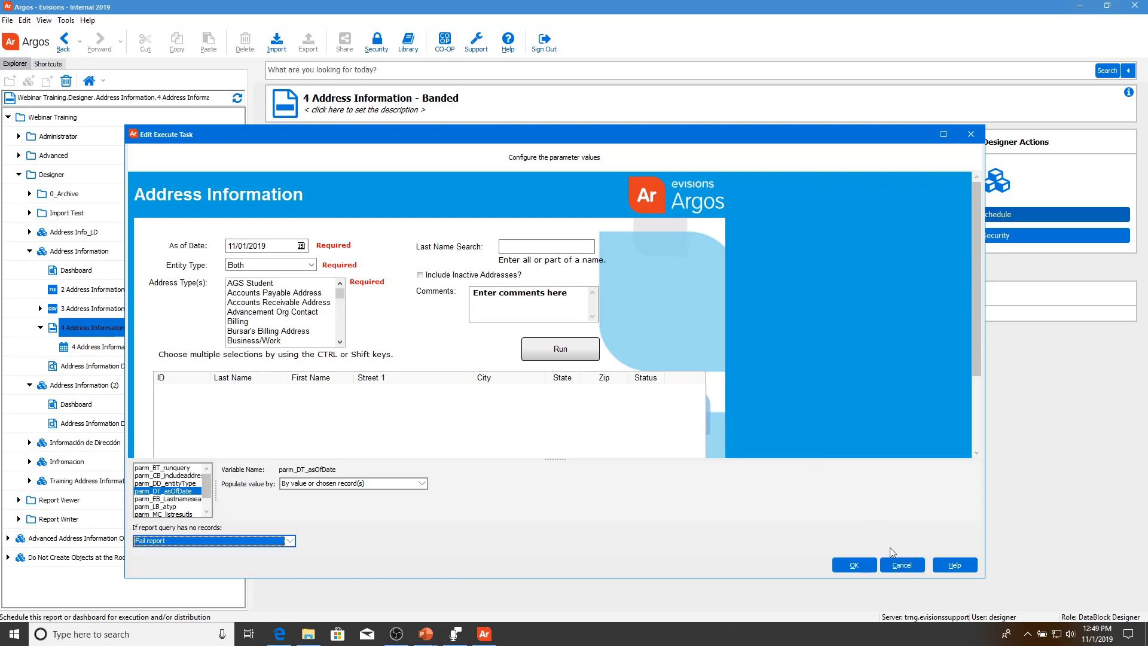
- Leave the Execute the report task, review the Process and save task's output format and file variables, and cancel its editing
{"action": "left_click", "coordinate": [901, 564]}
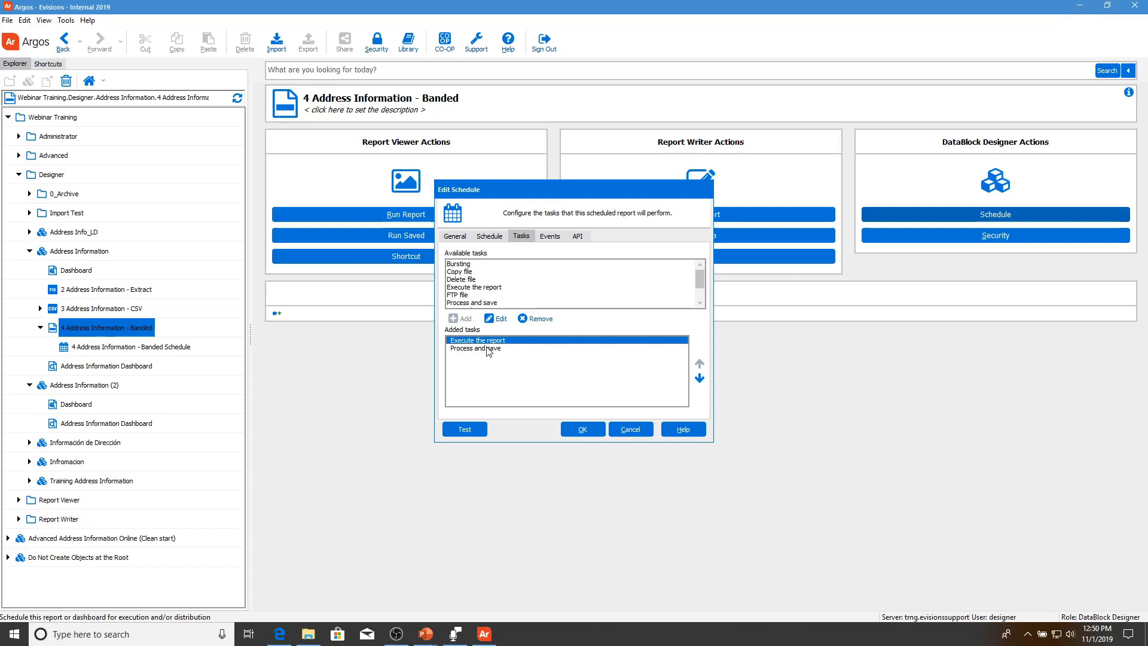
{"action": "double_click", "coordinate": [489, 351]}
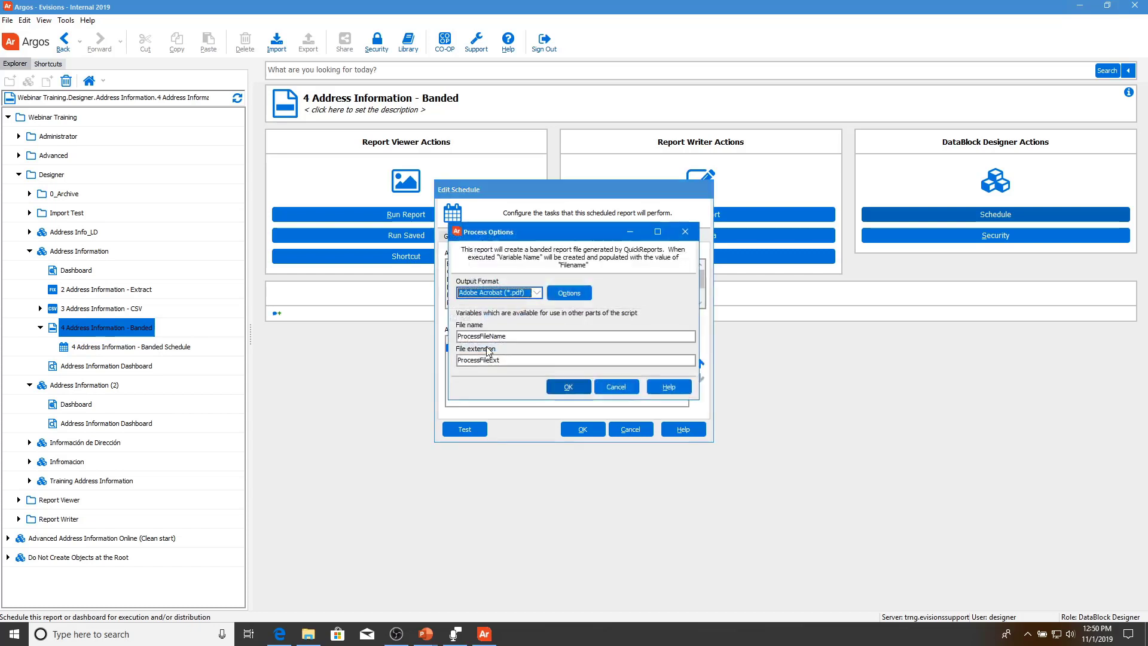
{"action": "left_click", "coordinate": [536, 295]}
{"action": "left_click", "coordinate": [522, 310]}
{"action": "left_click", "coordinate": [536, 336]}
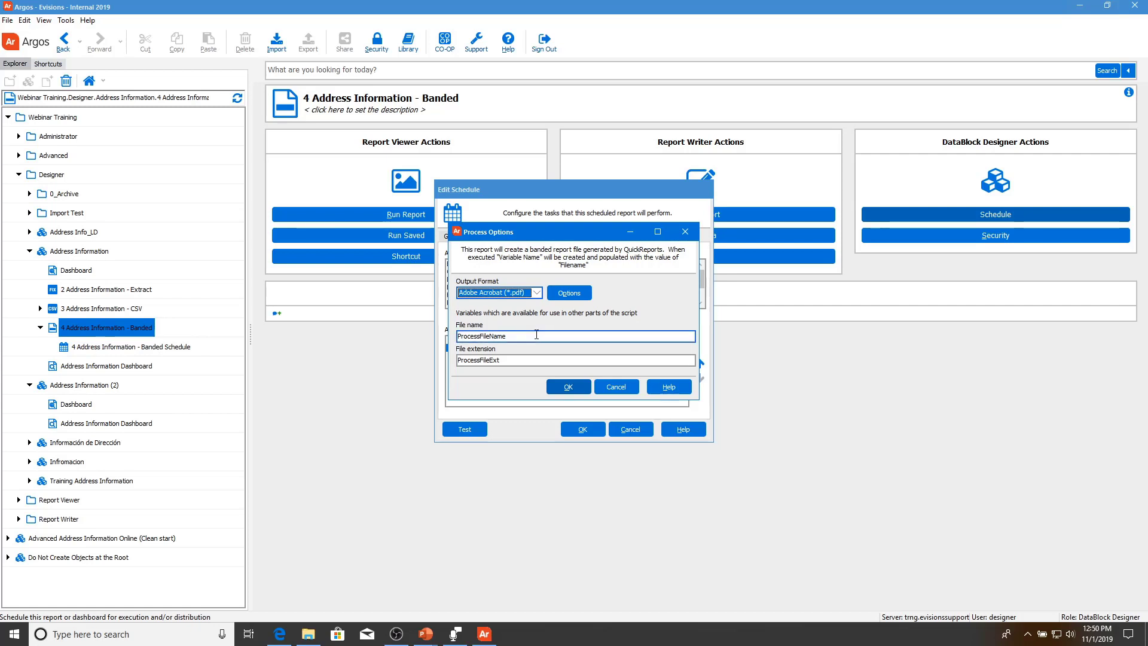
{"action": "left_click", "coordinate": [513, 360]}
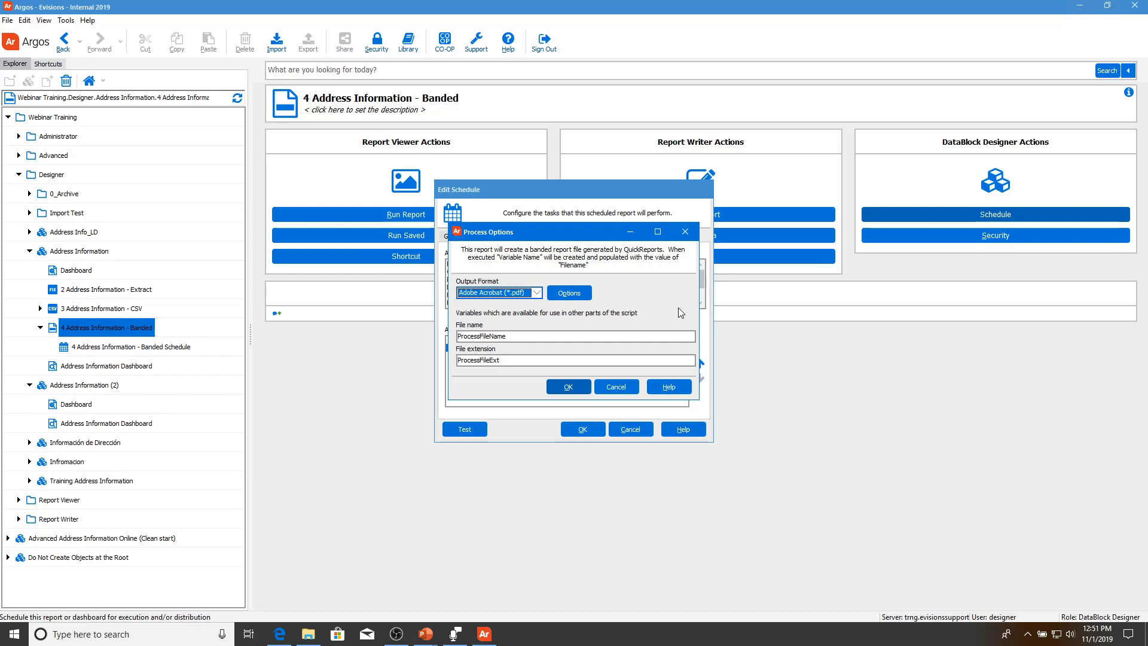
{"action": "left_click", "coordinate": [616, 387]}
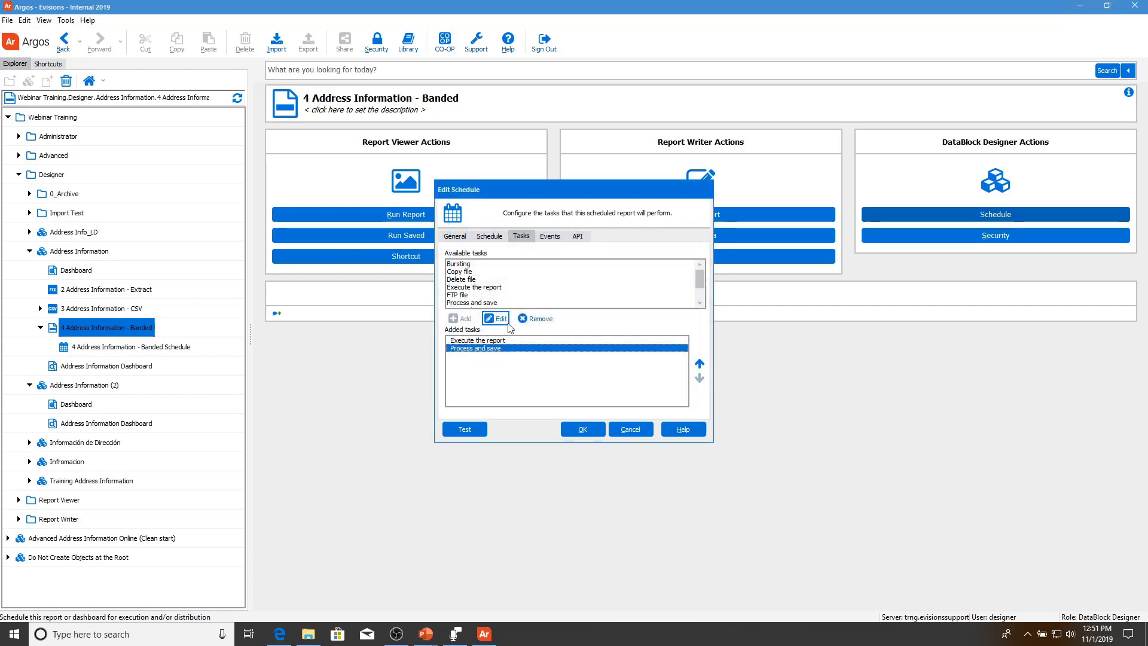
- Start an email task for the schedule with the HTML email format, and open its body text and preview
{"action": "scroll", "coordinate": [477, 288], "scroll_direction": "down", "scroll_amount": 1}
{"action": "double_click", "coordinate": [481, 302]}
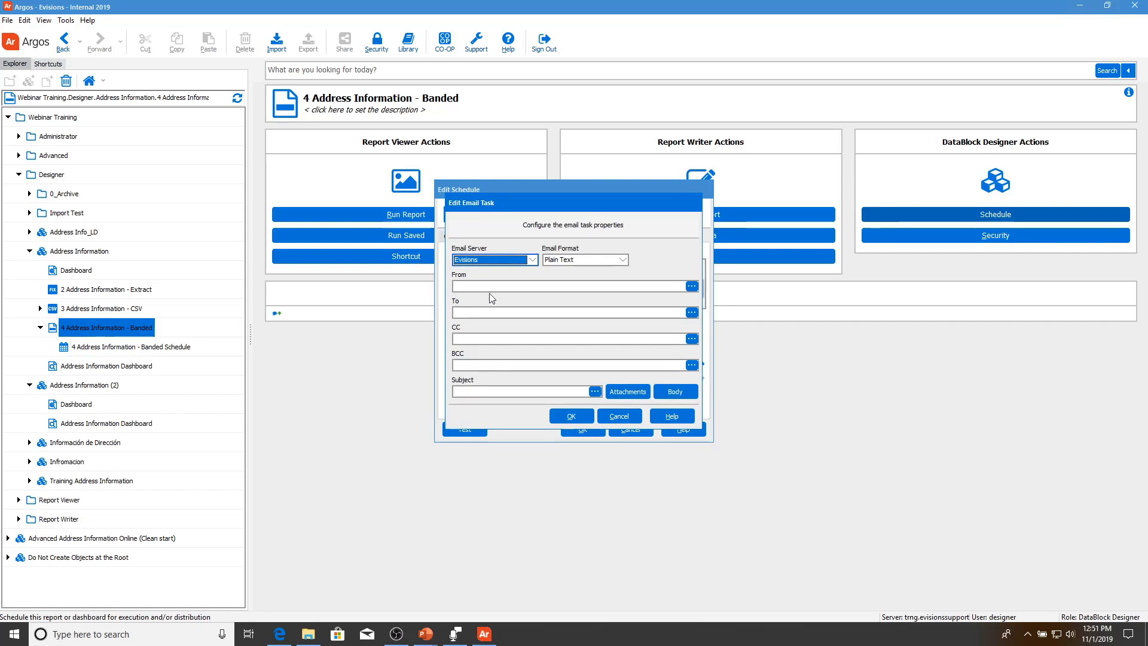
{"action": "left_click", "coordinate": [557, 259]}
{"action": "left_click", "coordinate": [562, 273]}
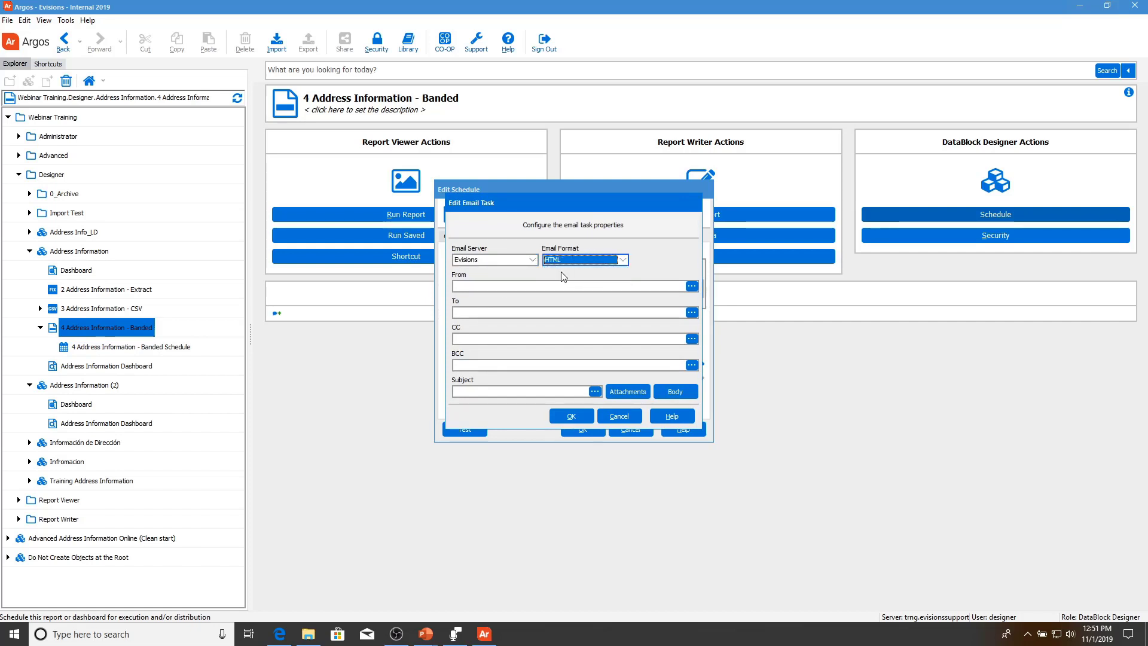
{"action": "left_click", "coordinate": [675, 395]}
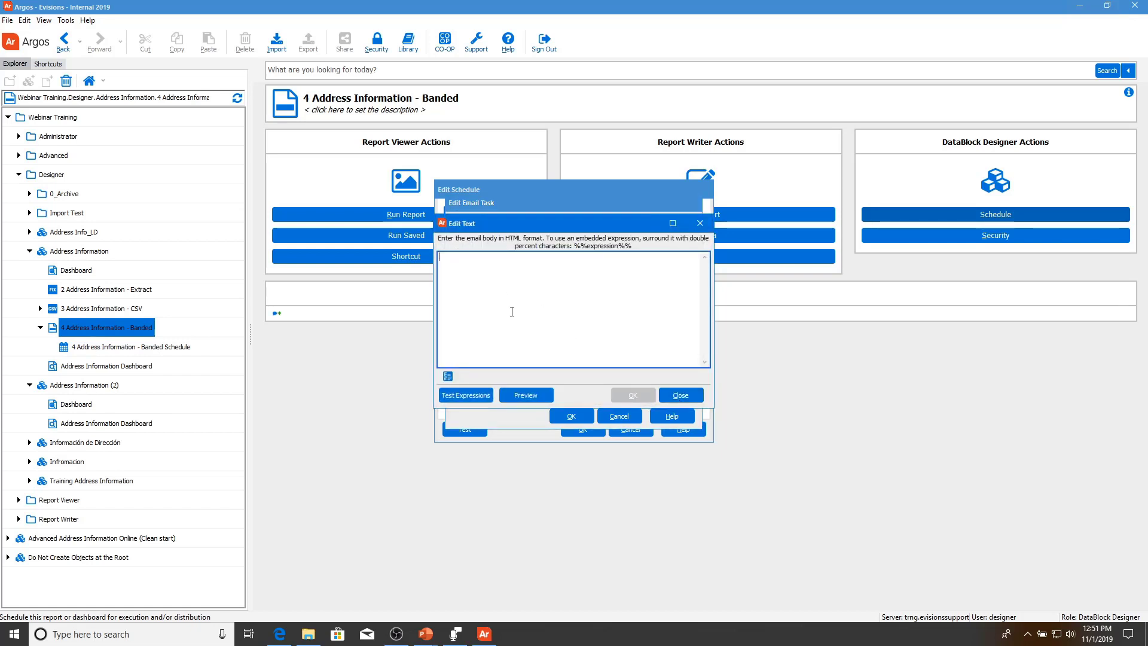
{"action": "left_click", "coordinate": [525, 395]}
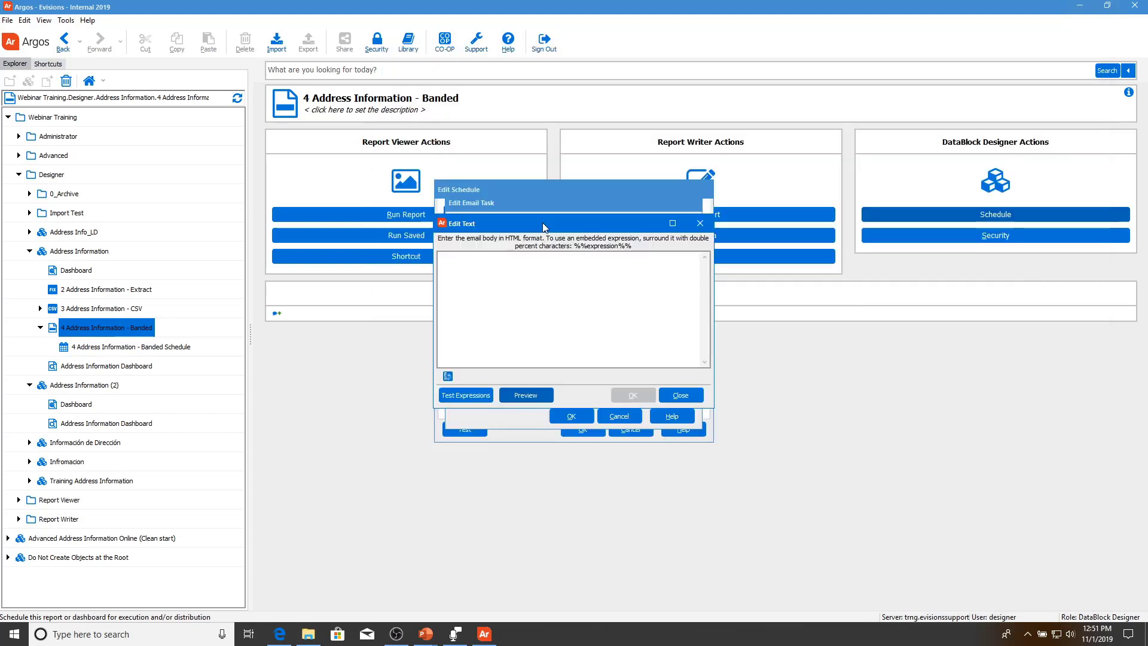
{"action": "left_click_drag", "start_coordinate": [539, 221], "coordinate": [531, 215]}
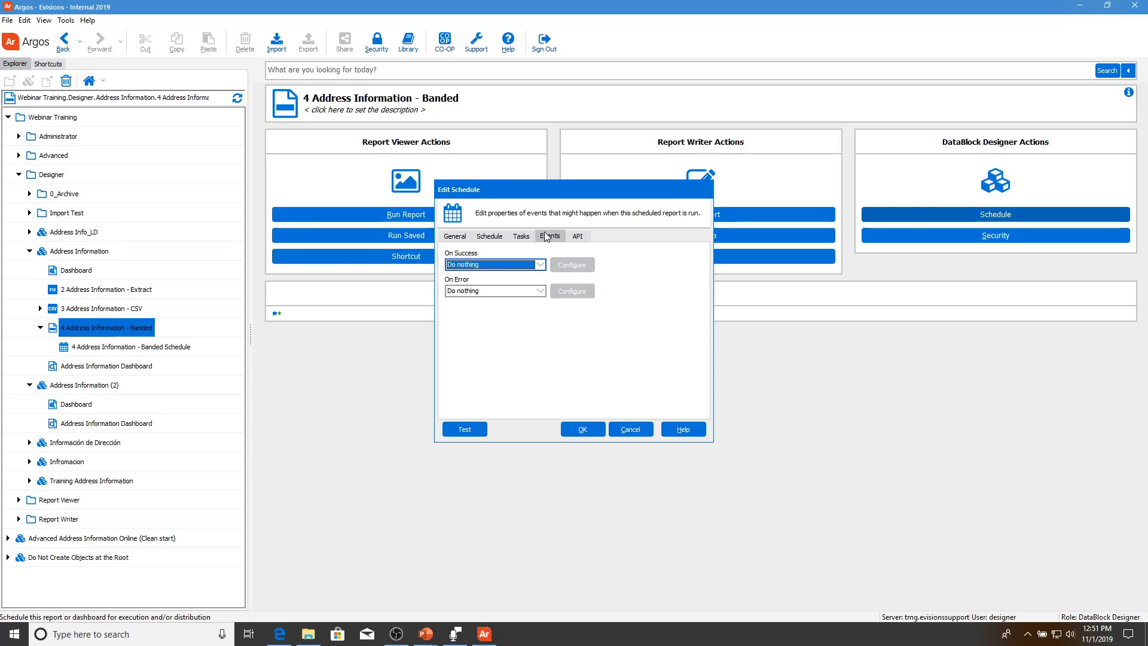
- Check the schedule's API settings and save the schedule, accepting its immediate execution
{"action": "left_click", "coordinate": [575, 237]}
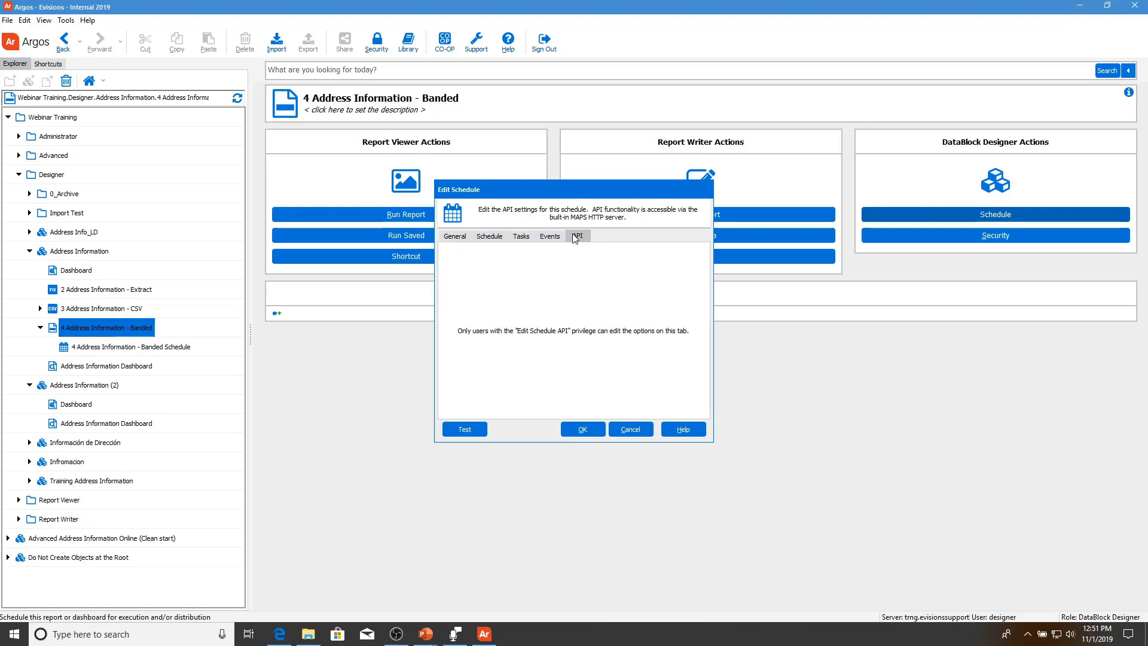
{"action": "left_click", "coordinate": [592, 430]}
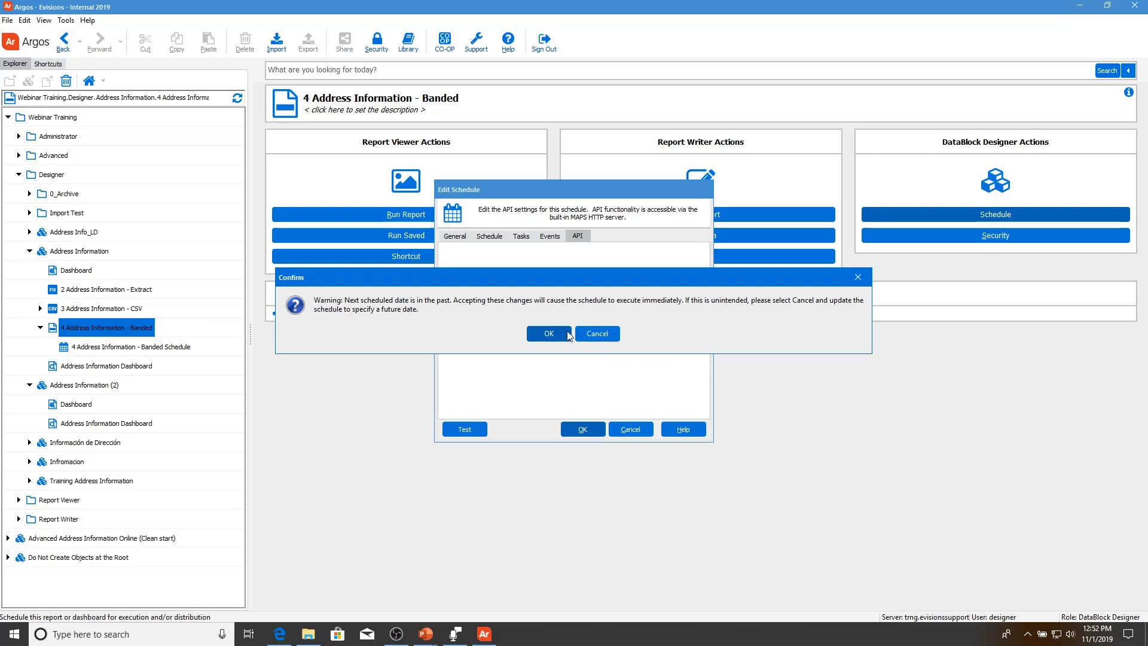
{"action": "left_click", "coordinate": [548, 333]}
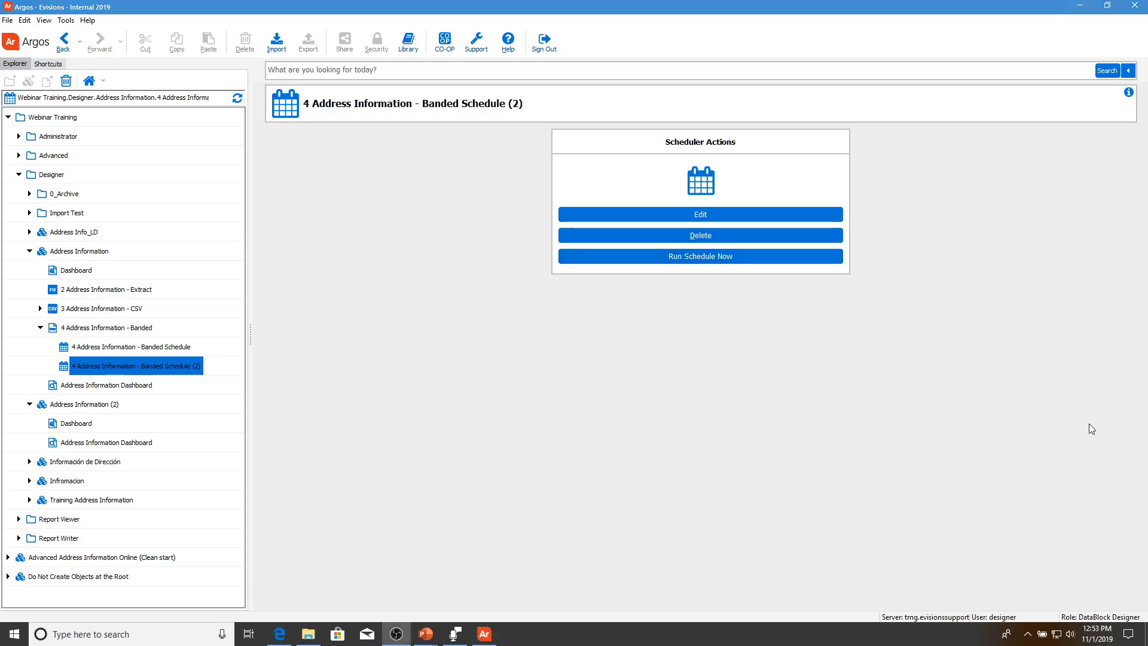
- Switch to the PowerPoint slide show and advance from Objectives to the Security slide
{"action": "key", "text": "alt+Tab"}
{"action": "key", "text": "Tab"}
{"action": "key", "text": "Tab"}
{"action": "key", "text": "alt+Tab"}
{"action": "key", "text": "alt+Tab"}
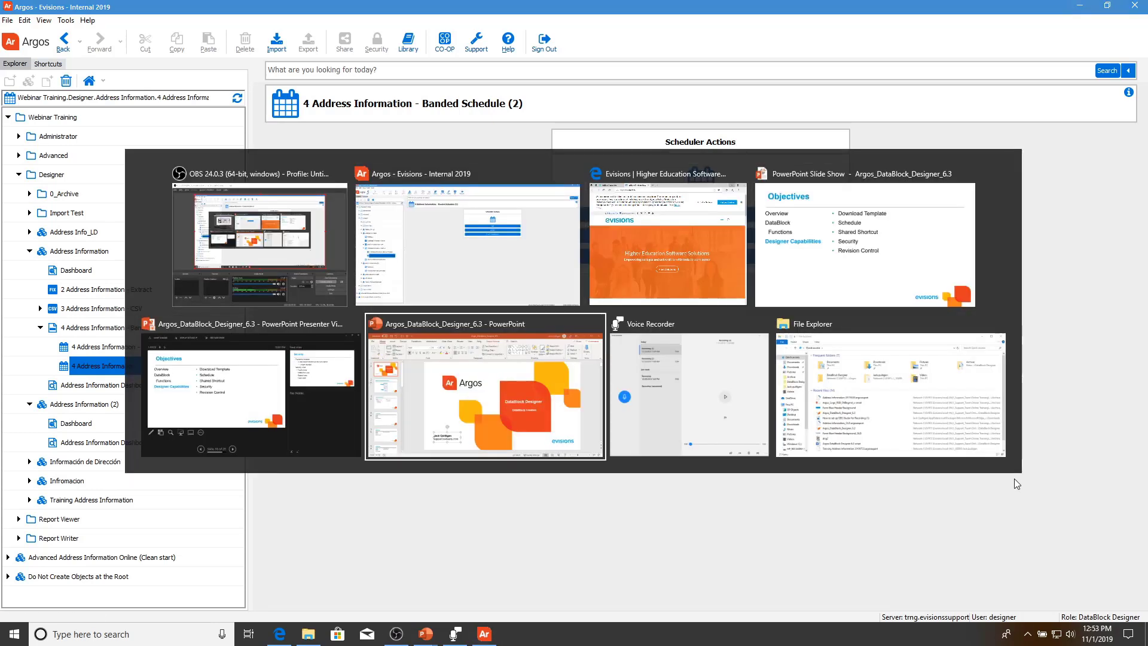
{"action": "left_click", "coordinate": [538, 389]}
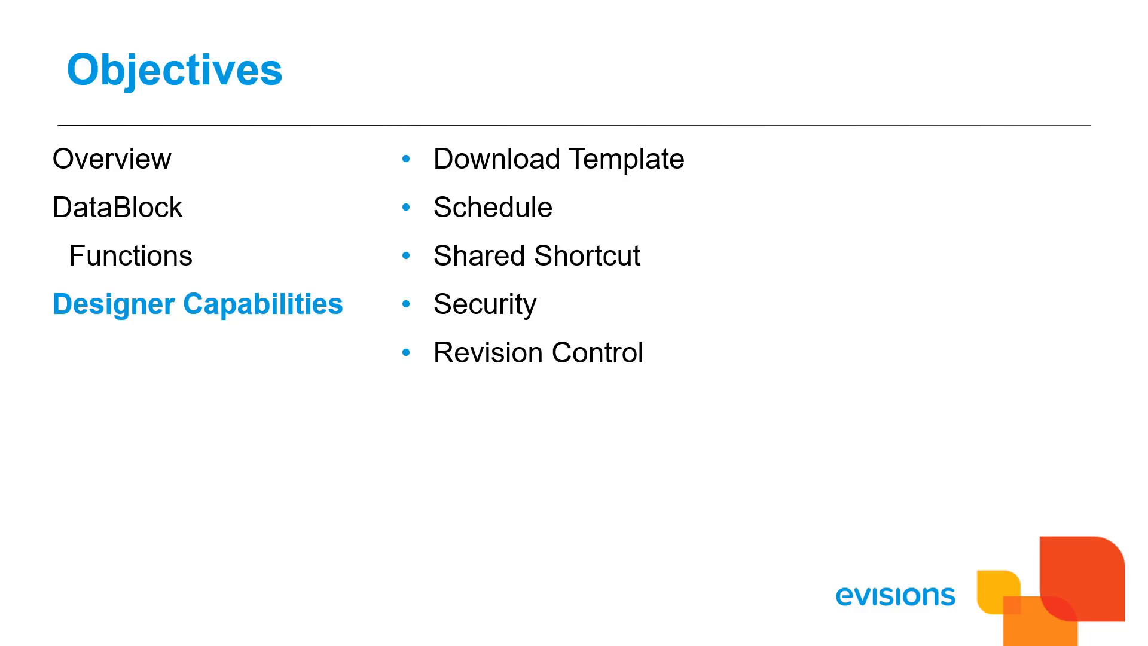
{"action": "key", "text": "Right"}
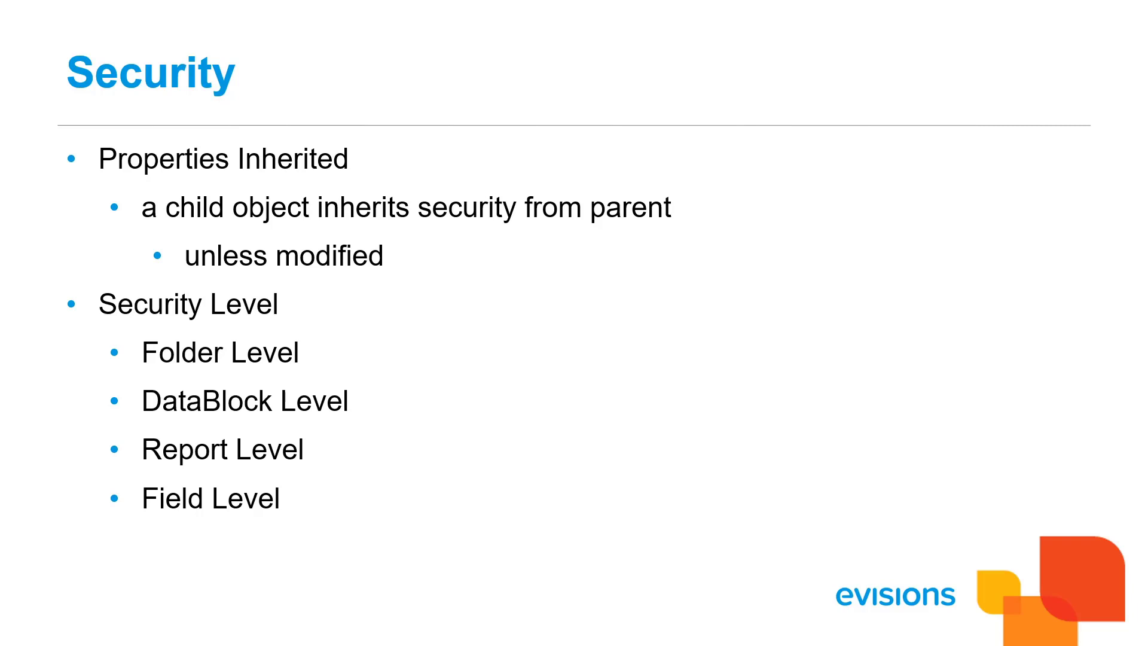
- Switch back to Argos and view the groups and users in the Designer folder's security settings
{"action": "key", "text": "alt+Tab"}
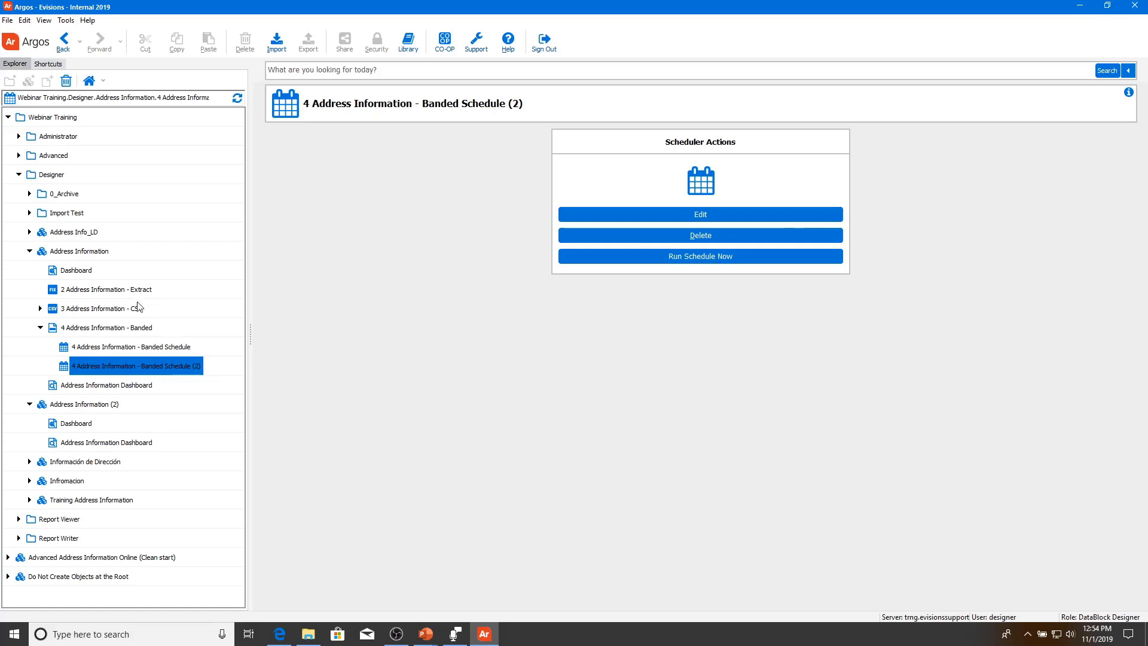
{"action": "left_click", "coordinate": [57, 179]}
{"action": "right_click", "coordinate": [56, 180]}
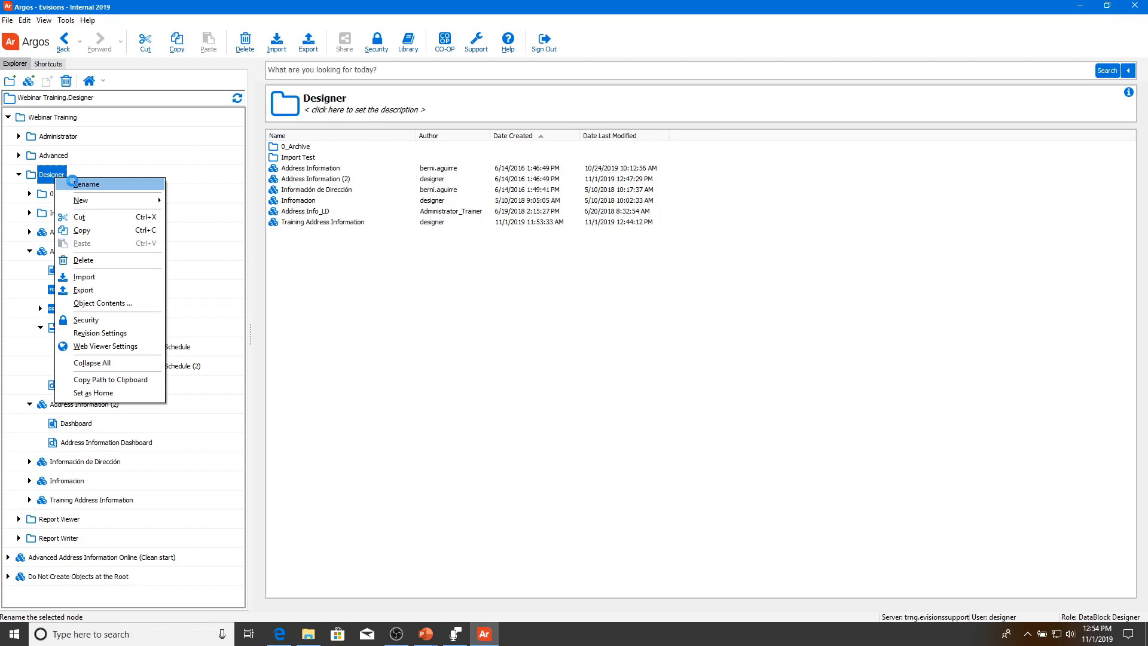
{"action": "left_click", "coordinate": [110, 319]}
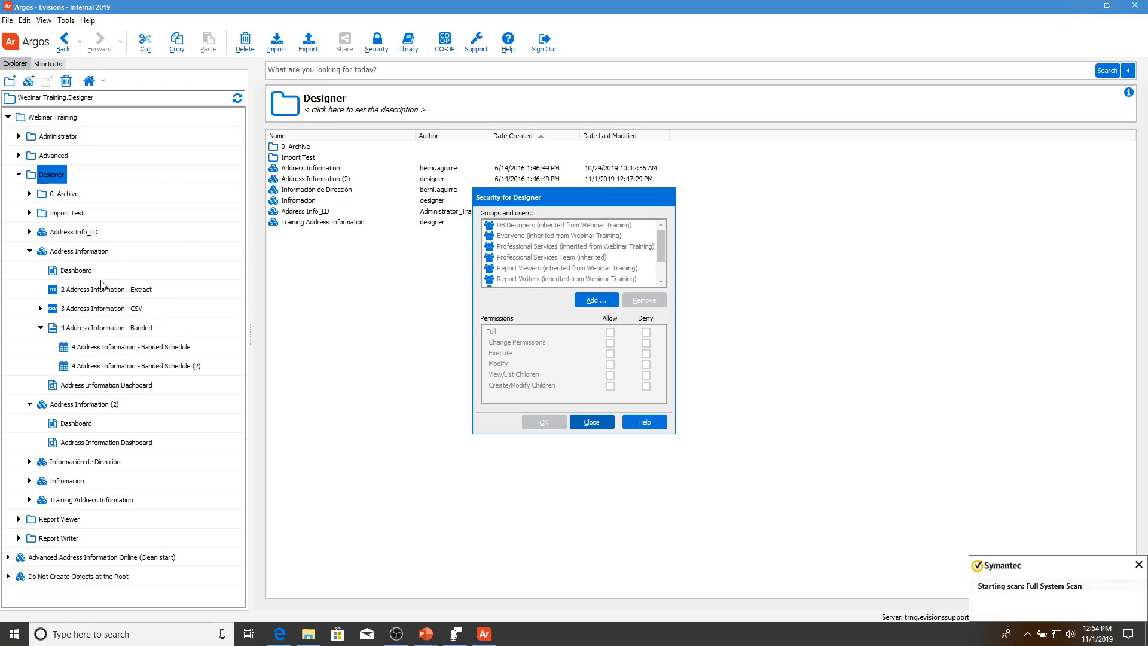
{"action": "scroll", "coordinate": [588, 280], "scroll_direction": "down", "scroll_amount": 1}
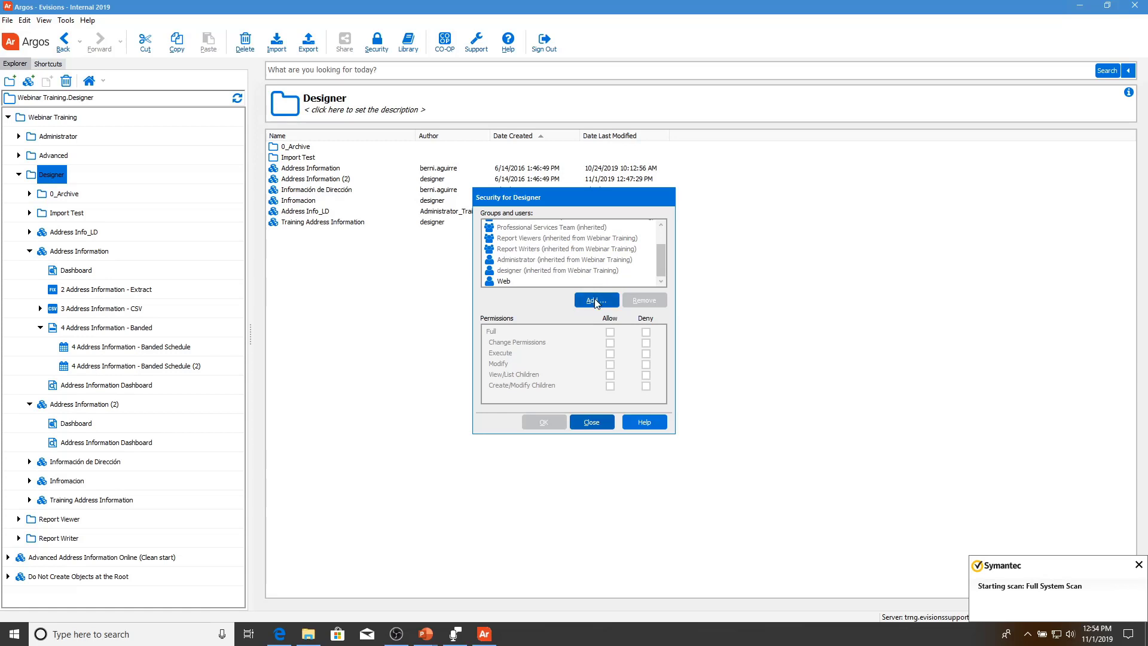
- Try adding an individual user to the Designer folder's security, and cancel the security changes
{"action": "left_click", "coordinate": [596, 300]}
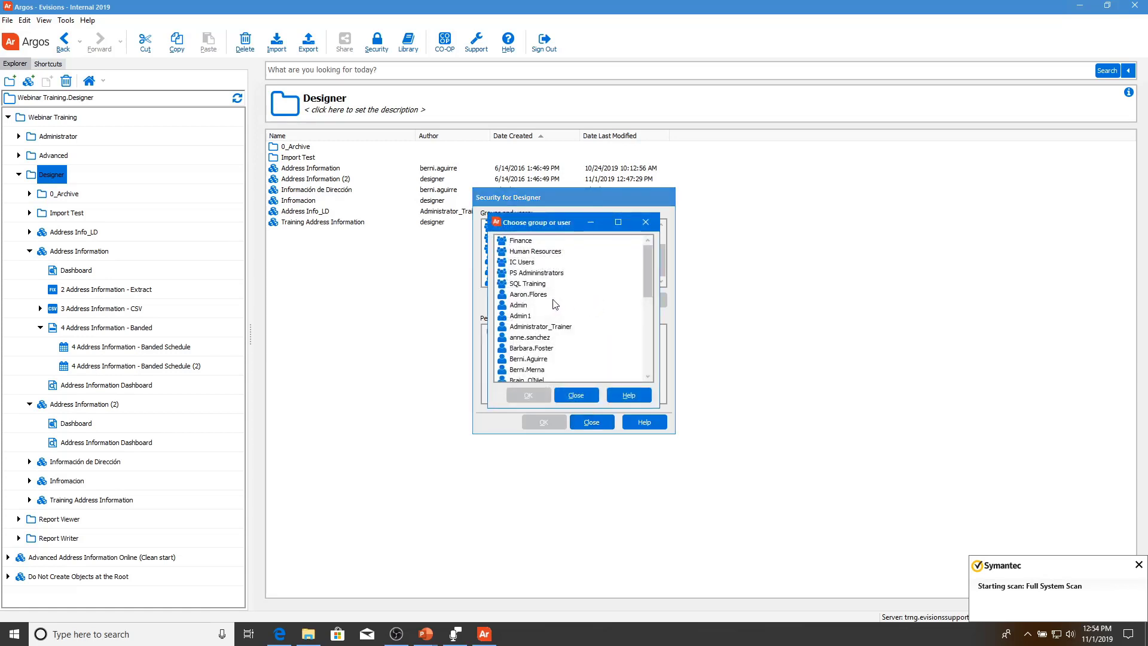
{"action": "left_click", "coordinate": [545, 272]}
{"action": "left_click", "coordinate": [546, 362]}
{"action": "scroll", "coordinate": [537, 322], "scroll_direction": "down", "scroll_amount": 3}
{"action": "scroll", "coordinate": [541, 329], "scroll_direction": "down", "scroll_amount": 3}
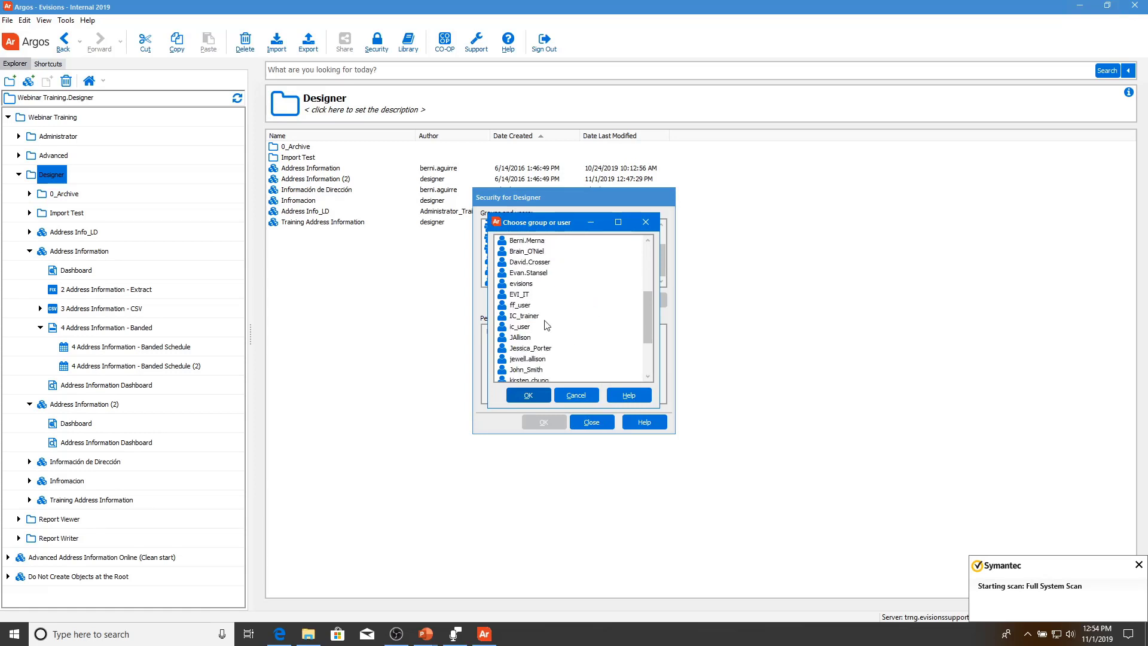
{"action": "left_click", "coordinate": [536, 306]}
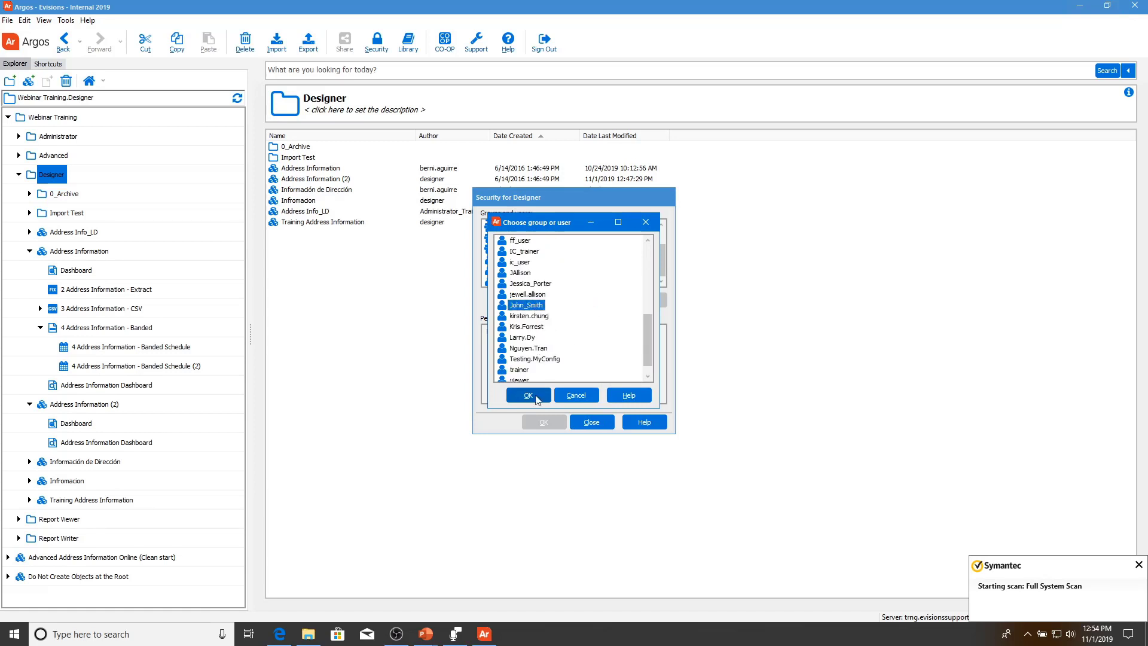
{"action": "left_click", "coordinate": [538, 396]}
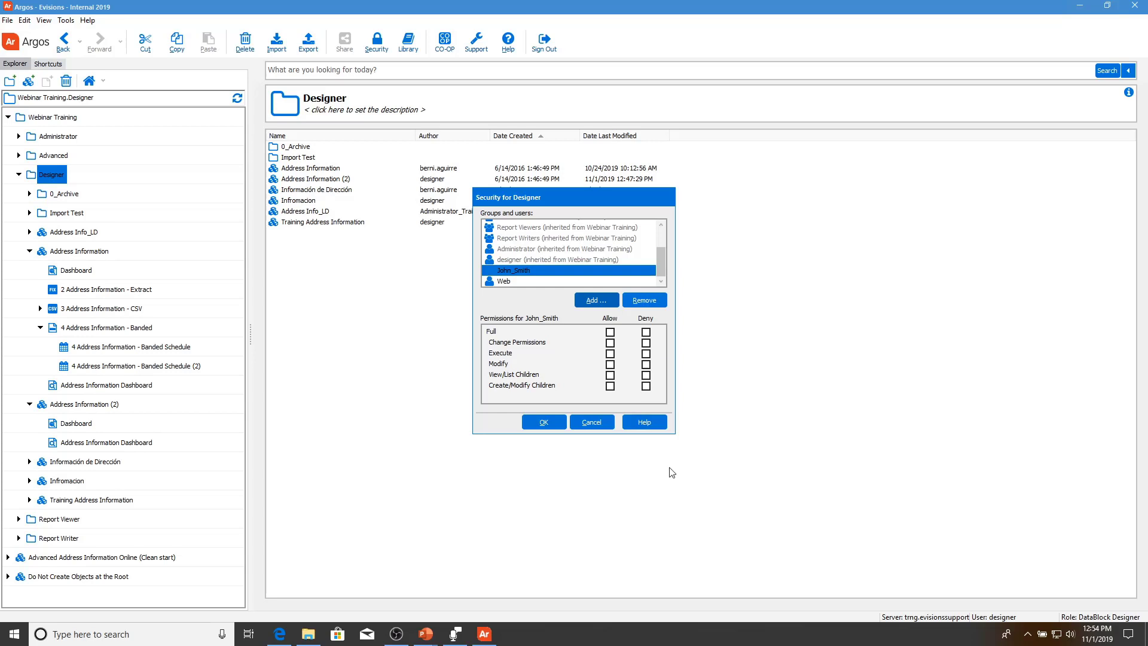
{"action": "left_click", "coordinate": [591, 421]}
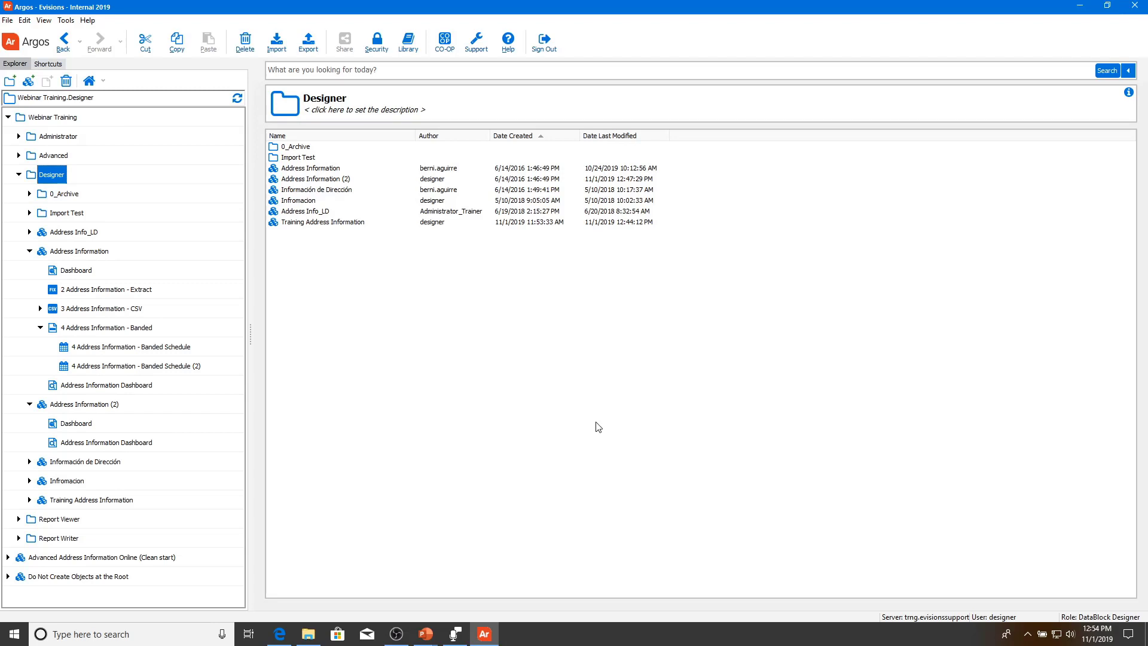
- Return to the PowerPoint slide show and advance to the Report Security slide
{"action": "key", "text": "alt+Tab"}
{"action": "key", "text": "alt+Tab"}
{"action": "key", "text": "alt+Tab"}
{"action": "key", "text": "alt+shift+Tab"}
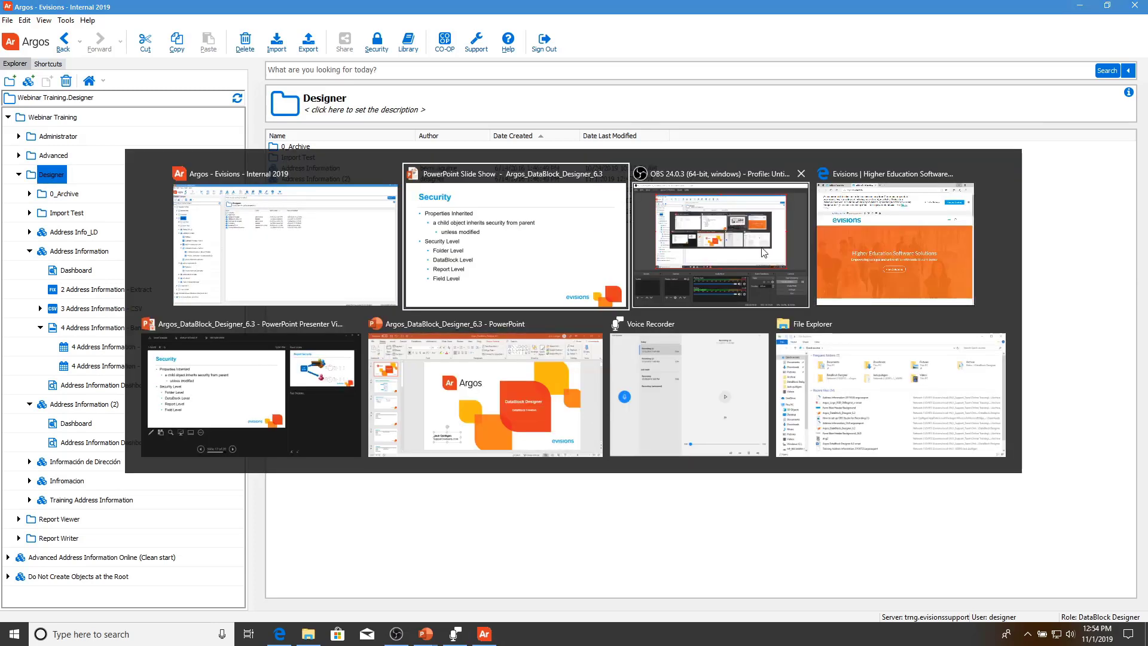
{"action": "key", "text": "alt+Tab"}
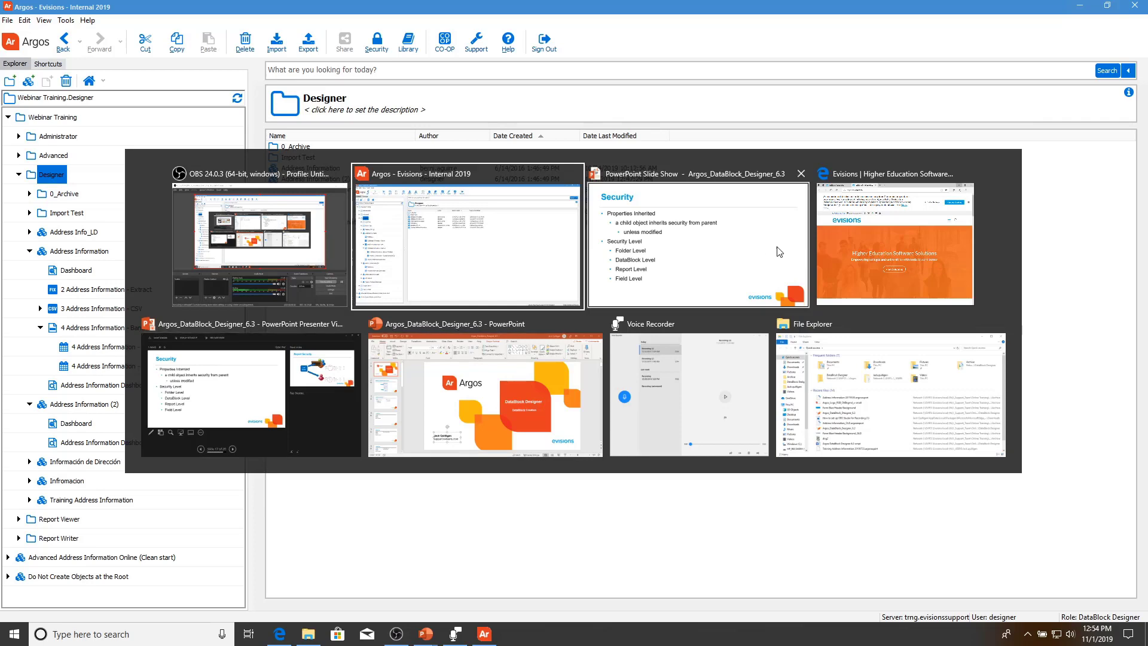
{"action": "left_click", "coordinate": [719, 286]}
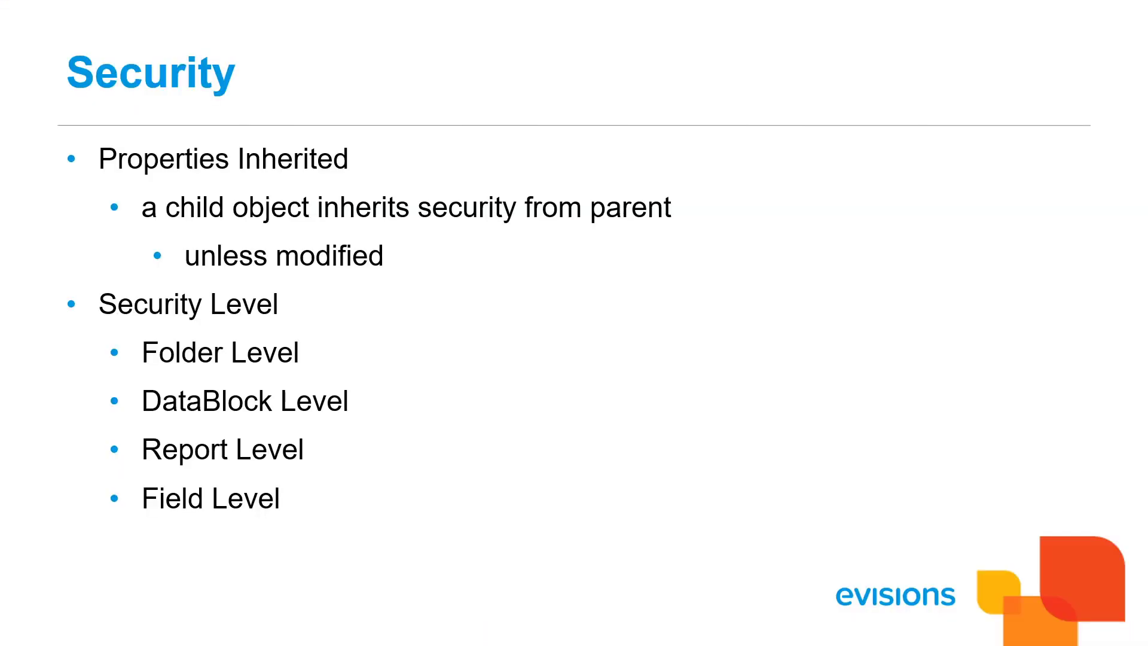
{"action": "key", "text": "Right"}
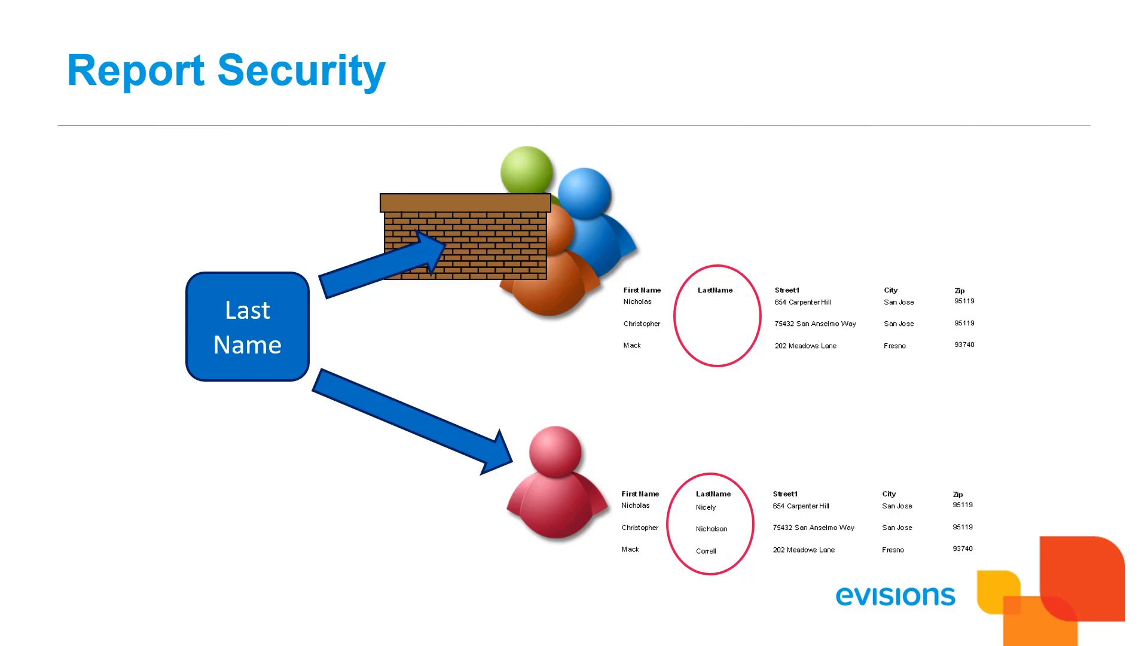
- Switch back to Argos, collapse the Address Information DataBlock in the Designer folder, and open it for editing
{"action": "key", "text": "alt+Tab"}
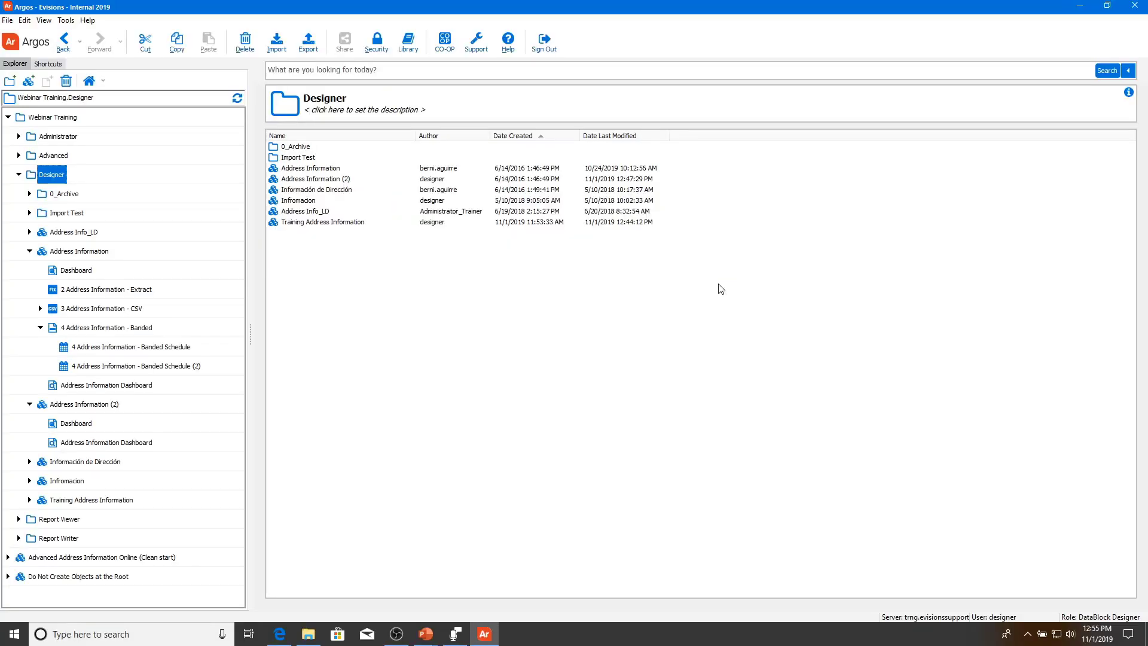
{"action": "left_click", "coordinate": [30, 251]}
{"action": "left_click", "coordinate": [82, 252]}
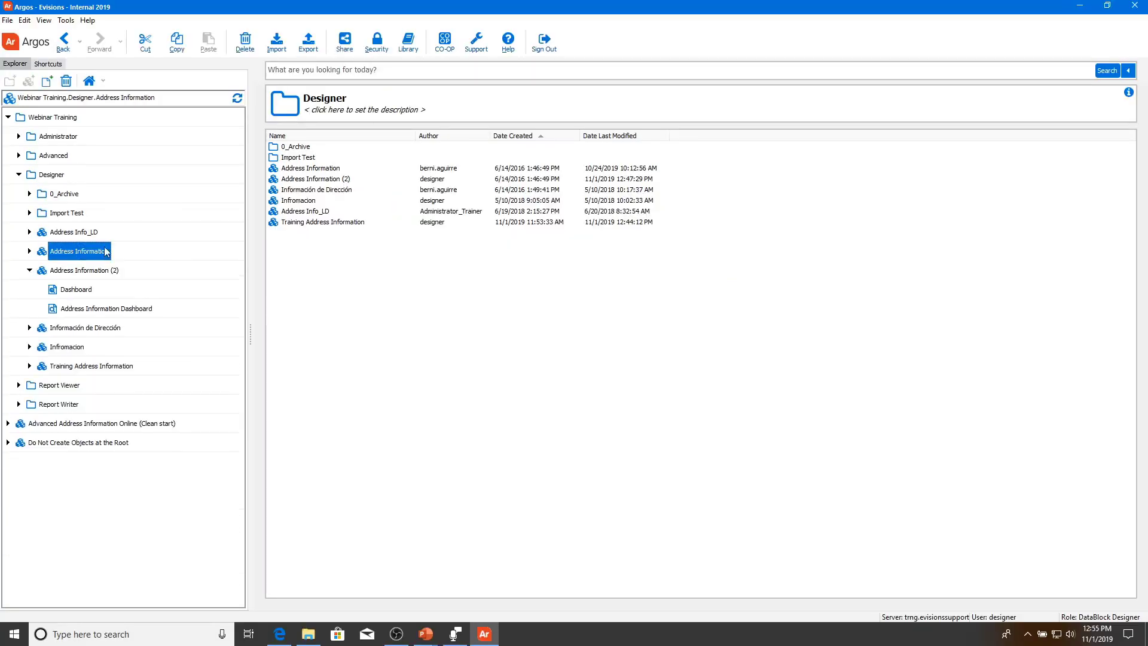
{"action": "right_click", "coordinate": [154, 265]}
{"action": "left_click", "coordinate": [955, 239]}
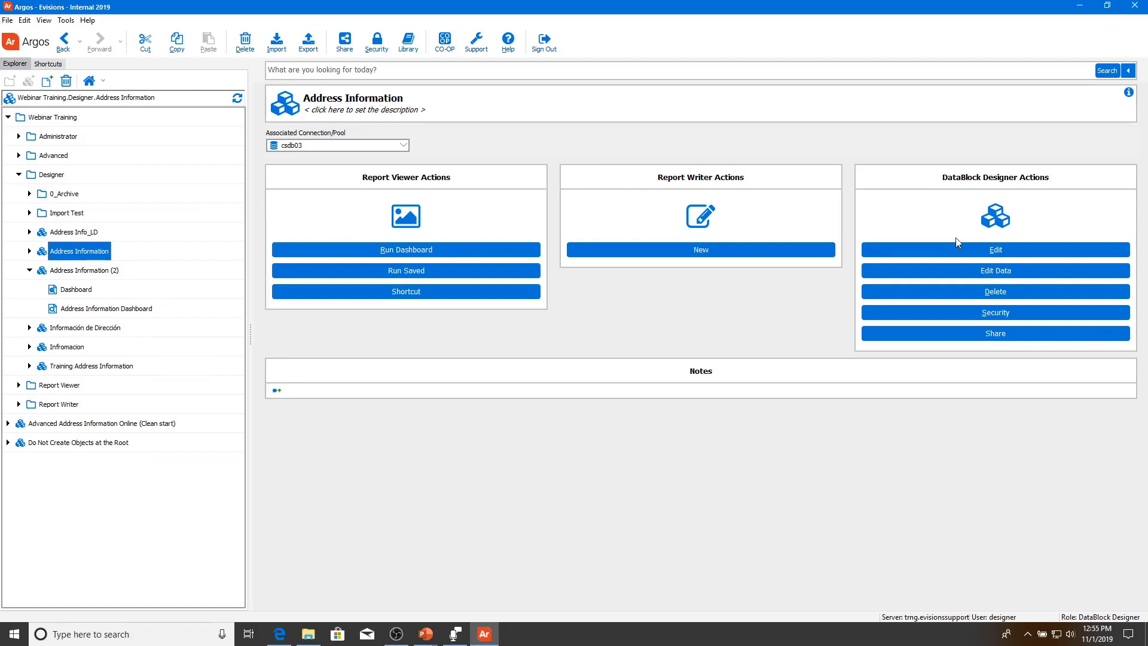
{"action": "left_click", "coordinate": [961, 246]}
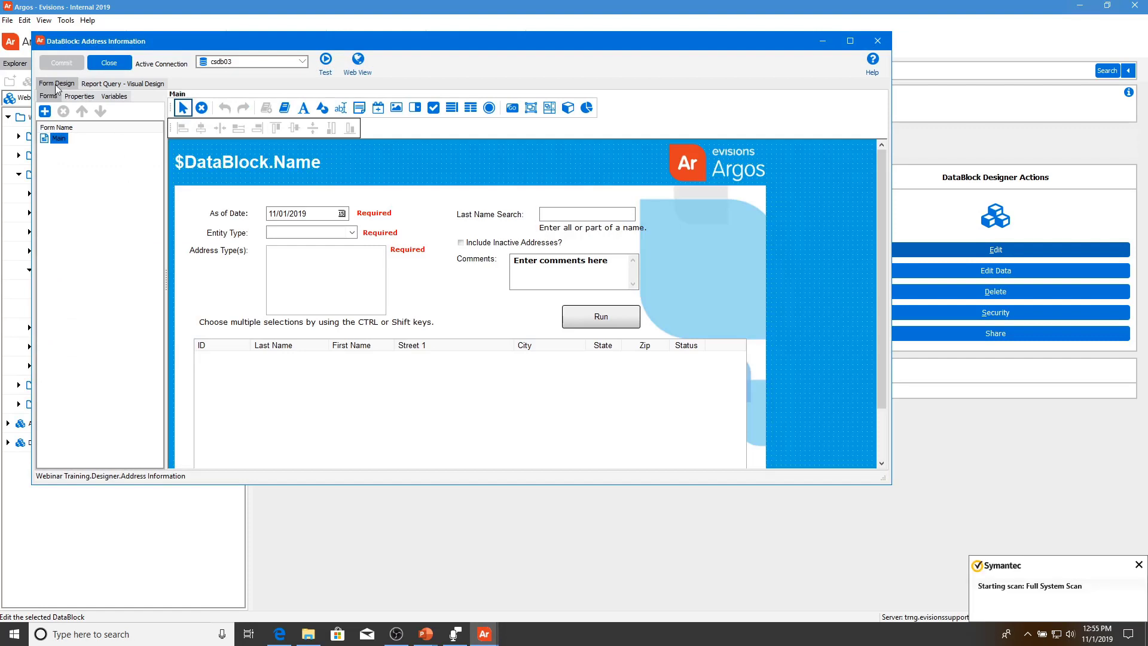
- Show the DataBlock's report query and open the field security for the SPRIDEN_LAST_NAME field
{"action": "left_click", "coordinate": [109, 83]}
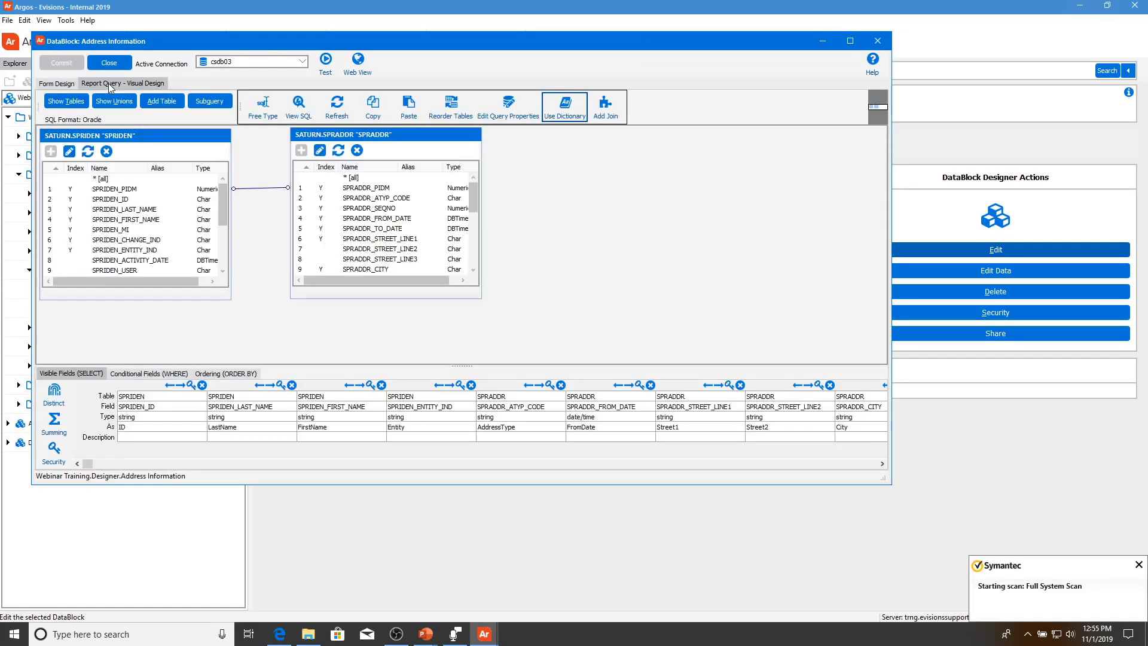
{"action": "left_click", "coordinate": [192, 386]}
{"action": "left_click", "coordinate": [280, 385]}
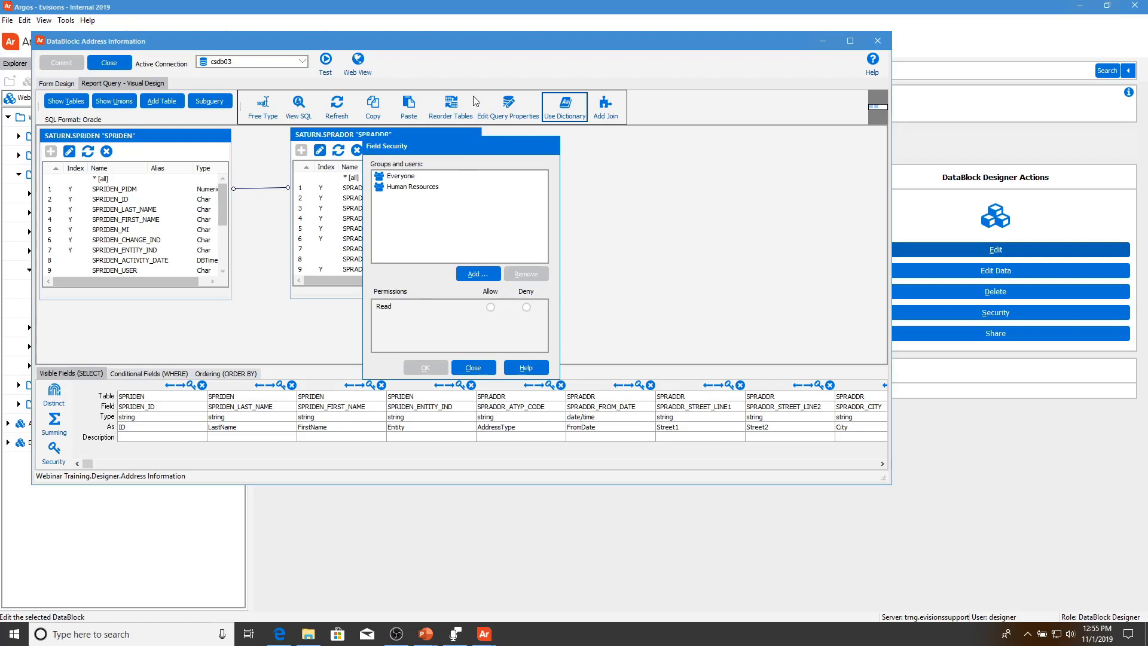
- Check the read permissions of the Human Resources and Everyone groups, and close the field security and the DataBlock editor
{"action": "left_click", "coordinate": [418, 187]}
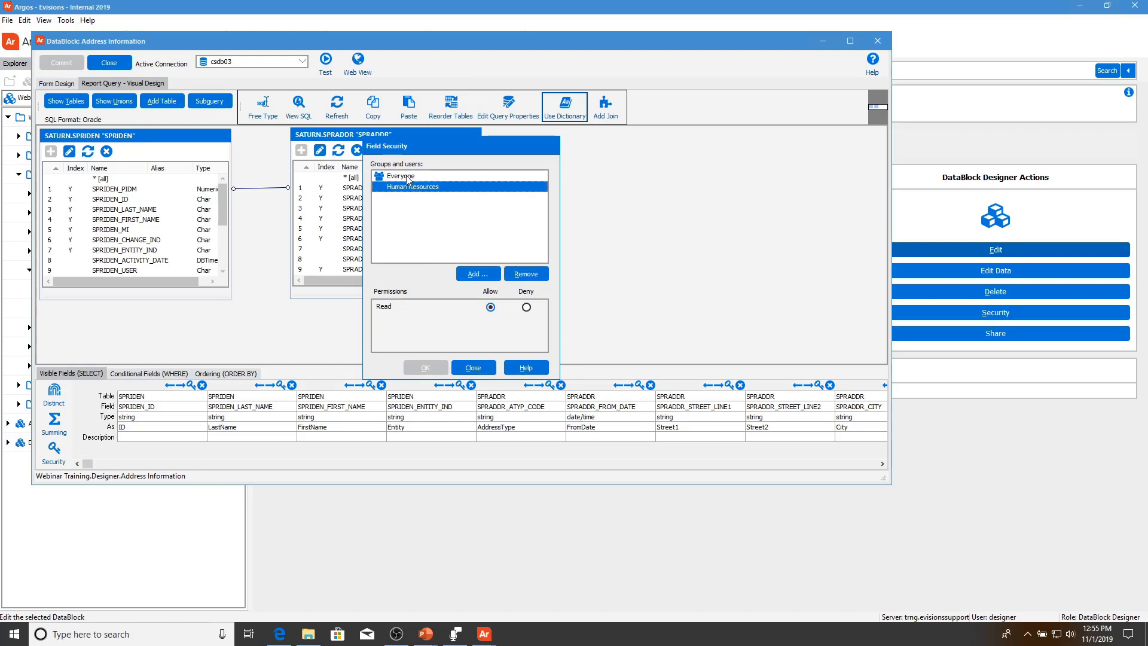
{"action": "left_click", "coordinate": [408, 178]}
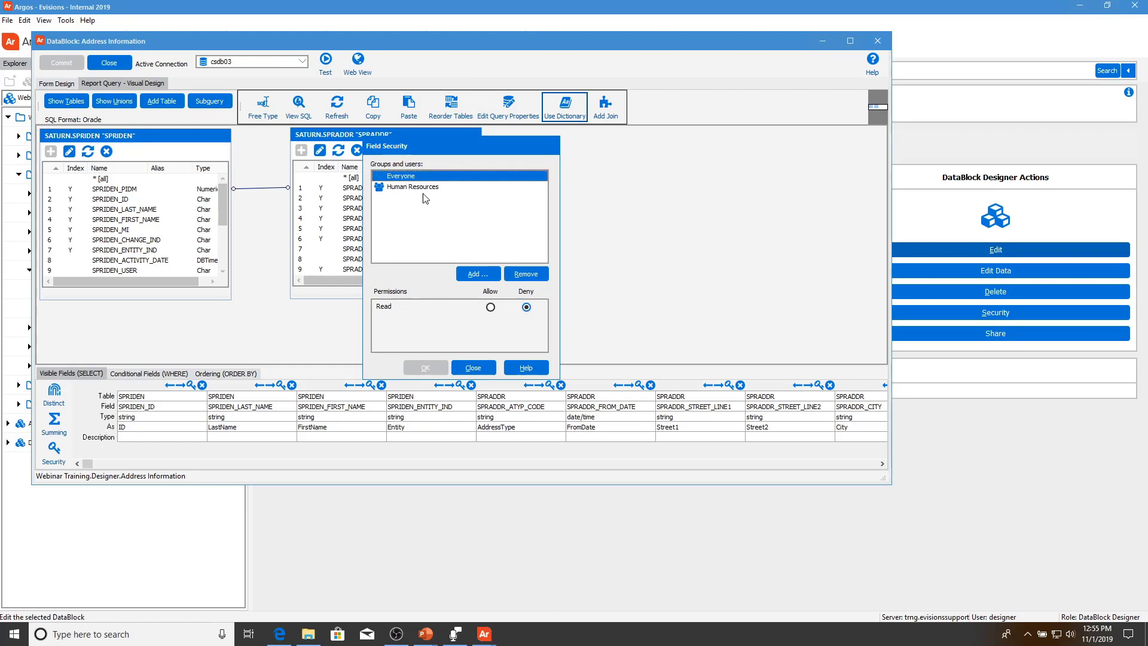
{"action": "left_click", "coordinate": [416, 188]}
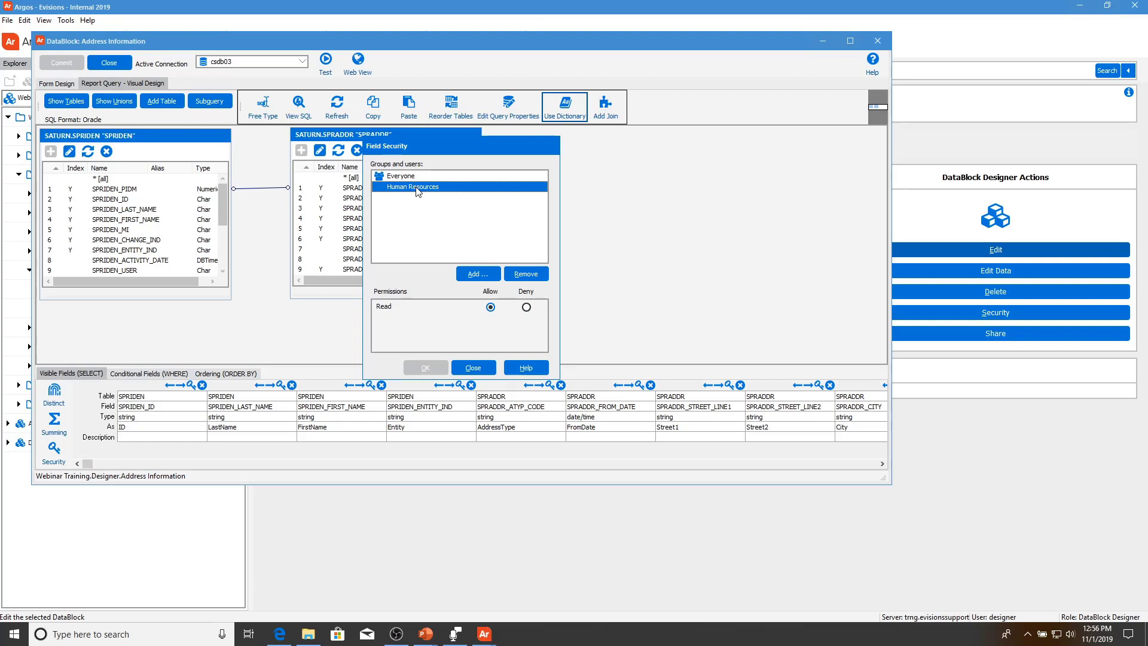
{"action": "left_click", "coordinate": [459, 366]}
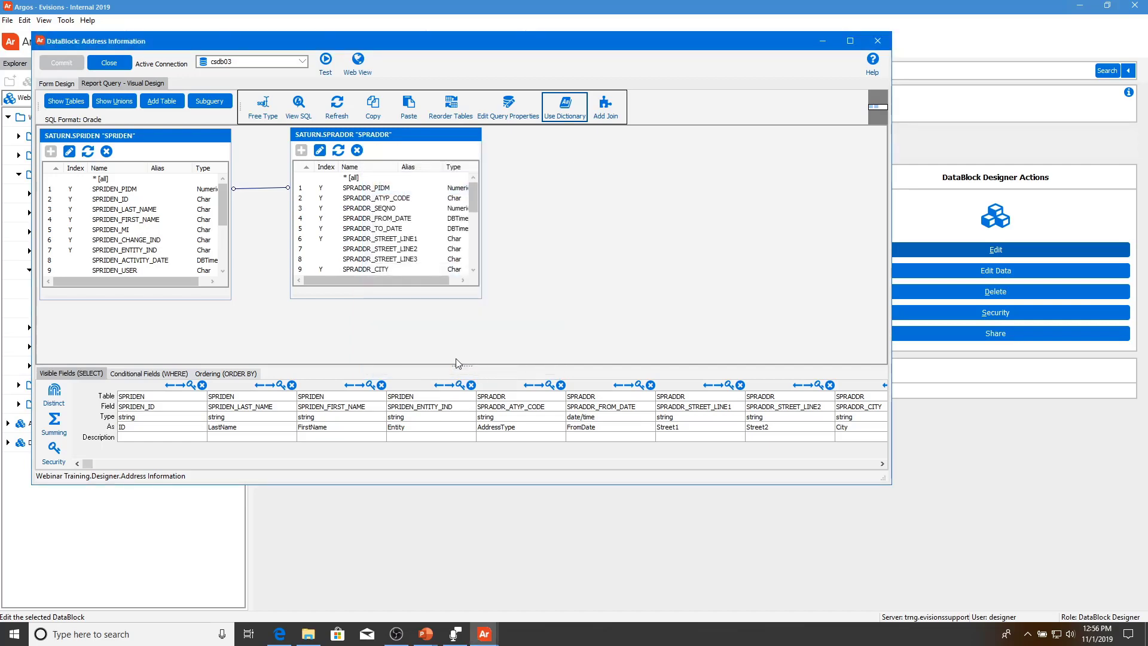
{"action": "left_click", "coordinate": [108, 63]}
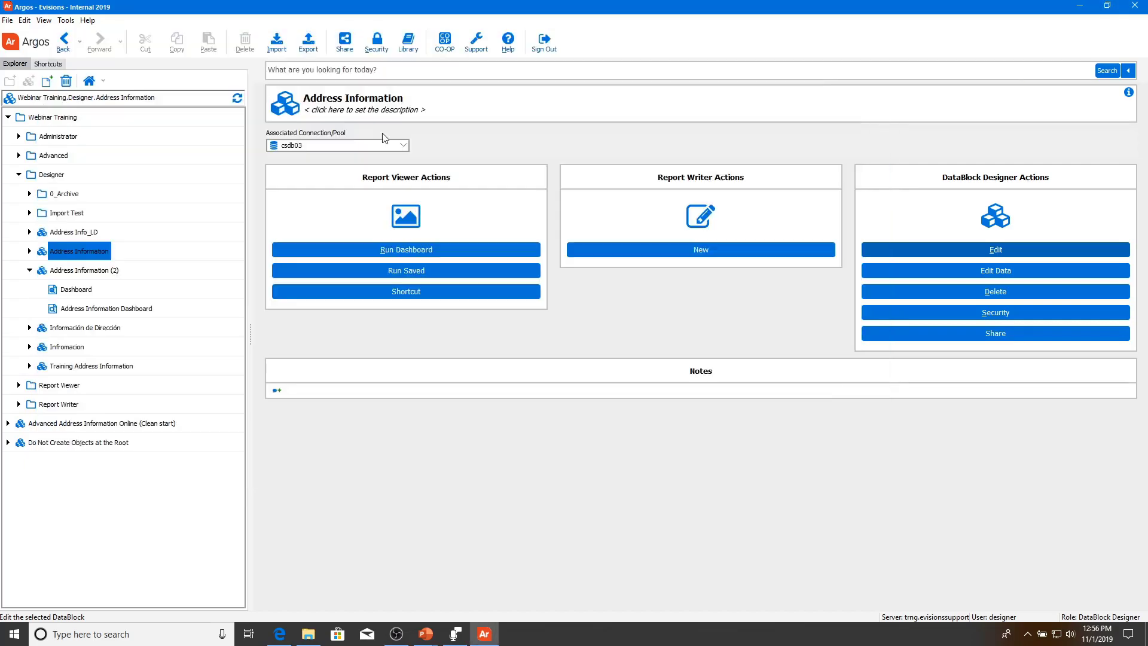
- Run the 4 Address Information - Banded report under the Address Information DataBlock, preview its output, and close the preview
{"action": "left_click", "coordinate": [30, 251]}
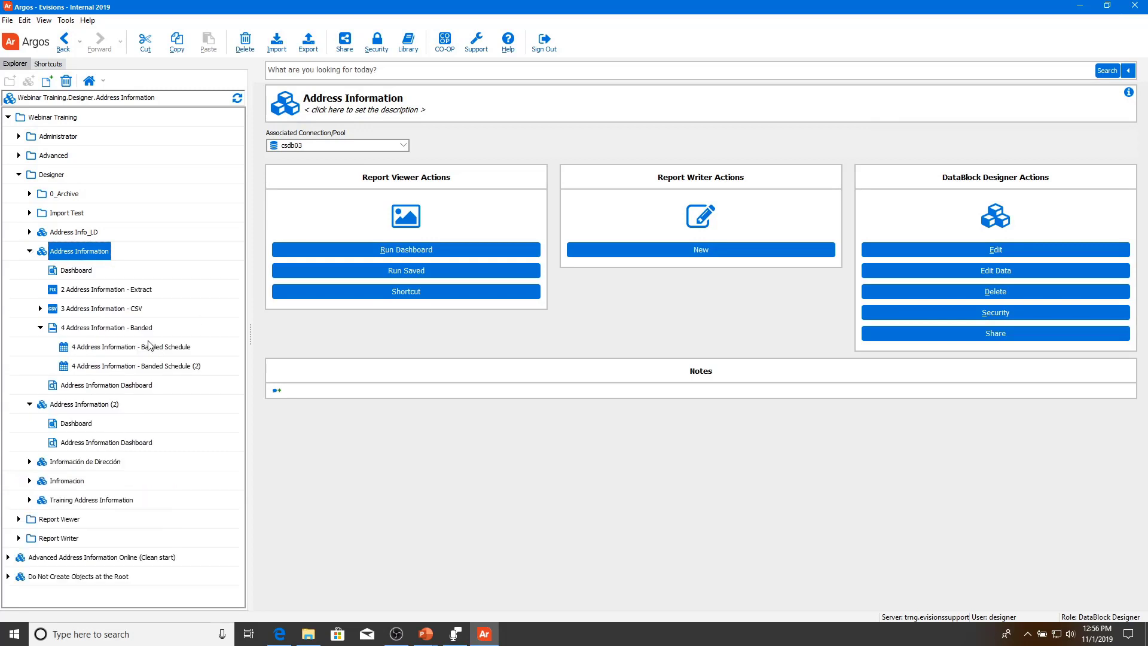
{"action": "left_click", "coordinate": [126, 327]}
{"action": "left_click", "coordinate": [468, 214]}
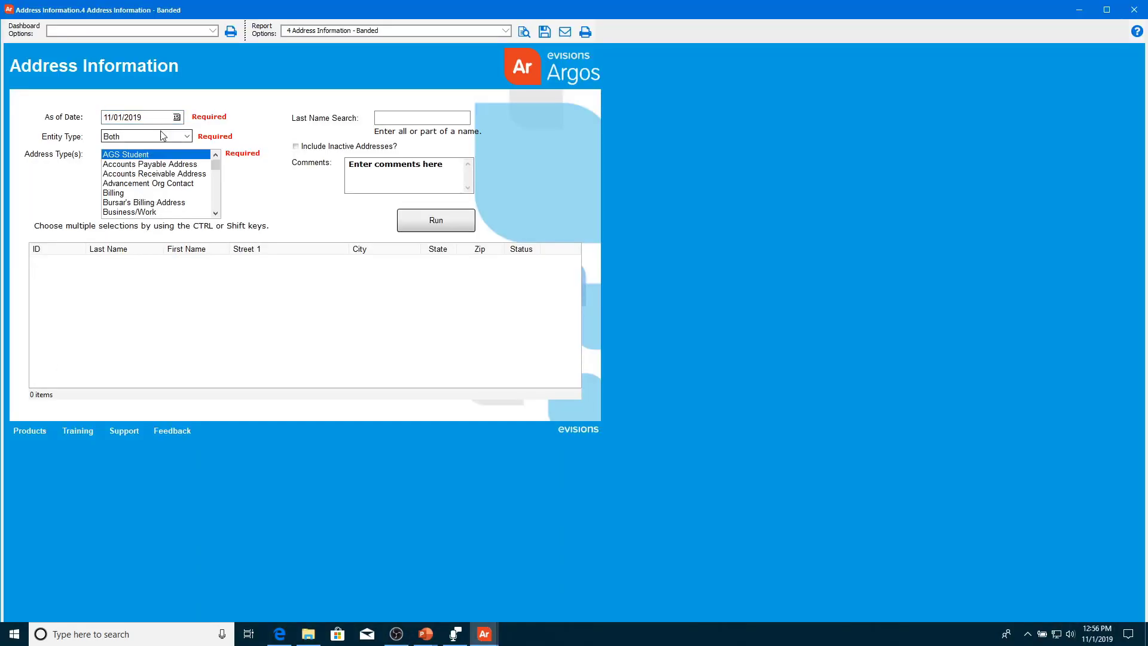
{"action": "left_click", "coordinate": [524, 32]}
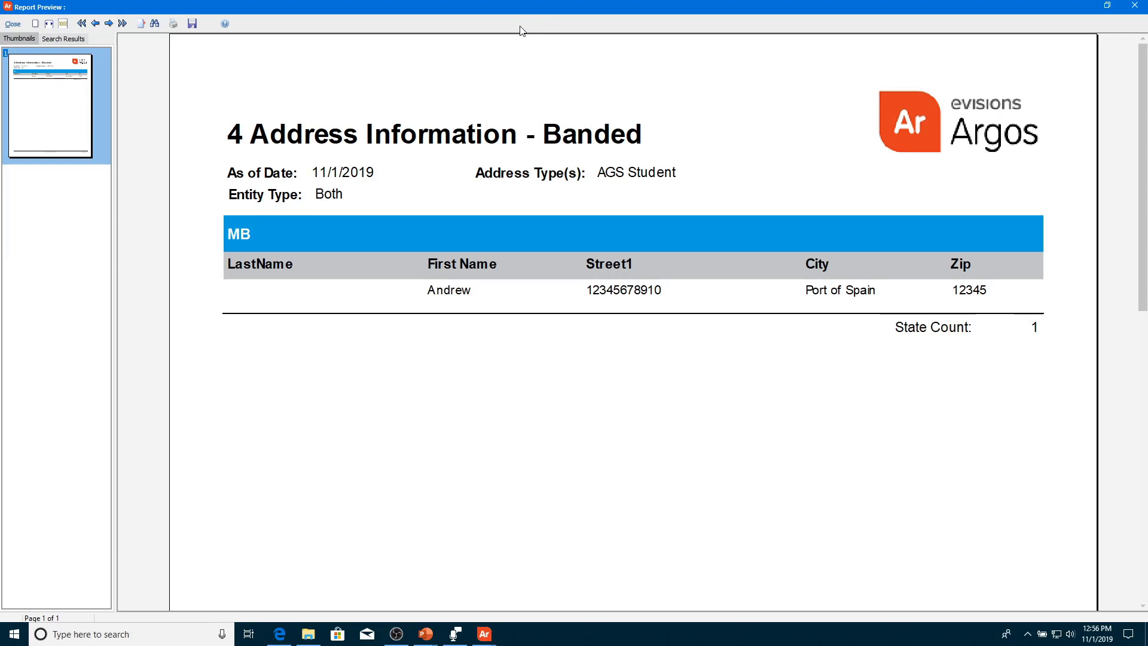
{"action": "left_click", "coordinate": [1133, 5]}
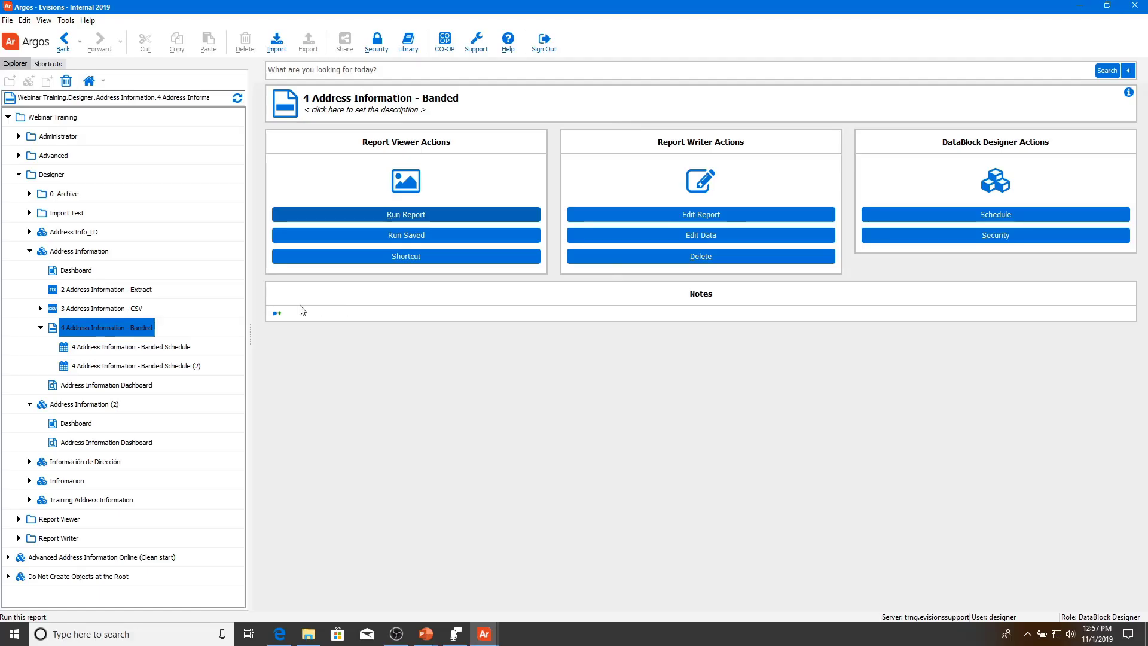
- Confirm the Address Information DataBlock's revision settings with revision control enabled and a maximum of 10 stored revisions
{"action": "left_click", "coordinate": [54, 253]}
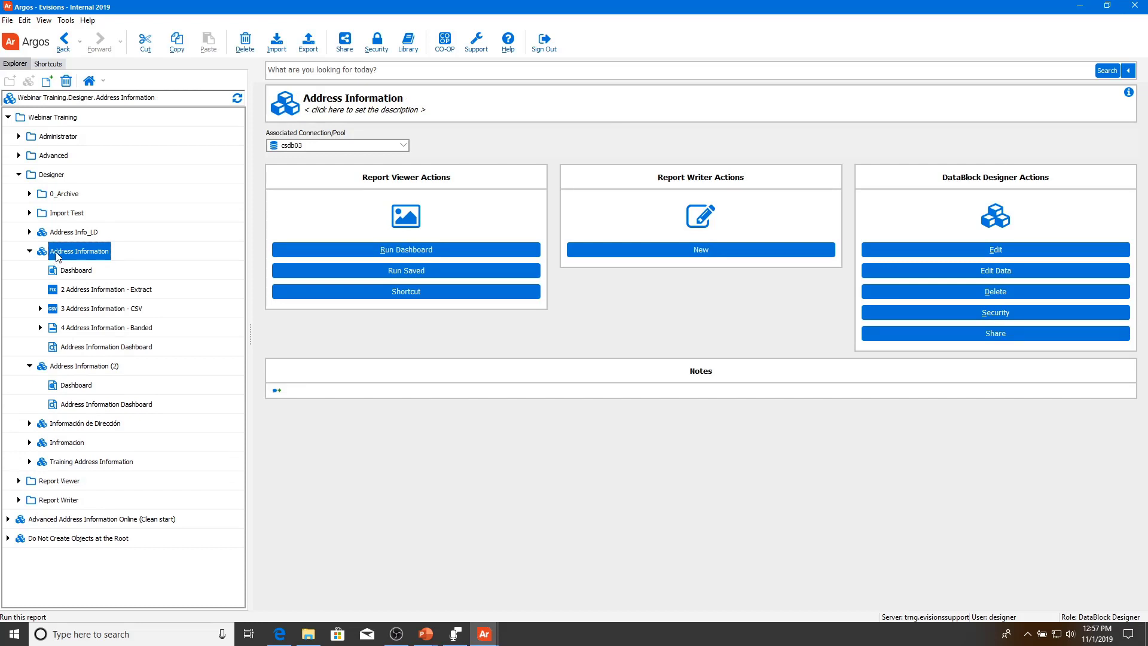
{"action": "right_click", "coordinate": [57, 254]}
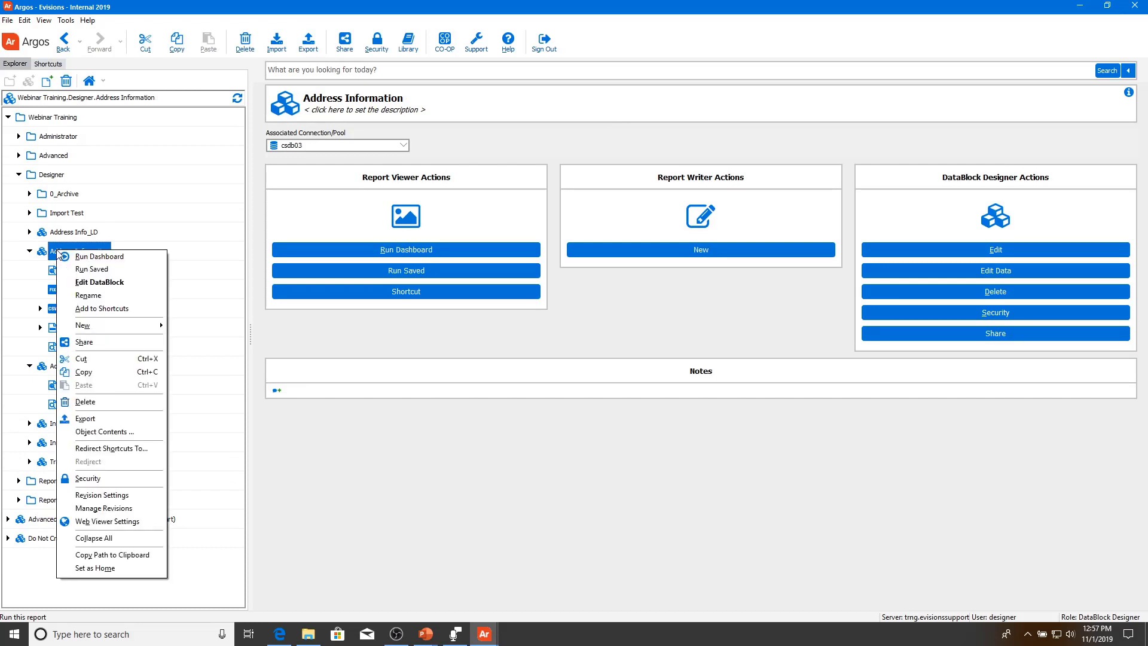
{"action": "left_click", "coordinate": [122, 498]}
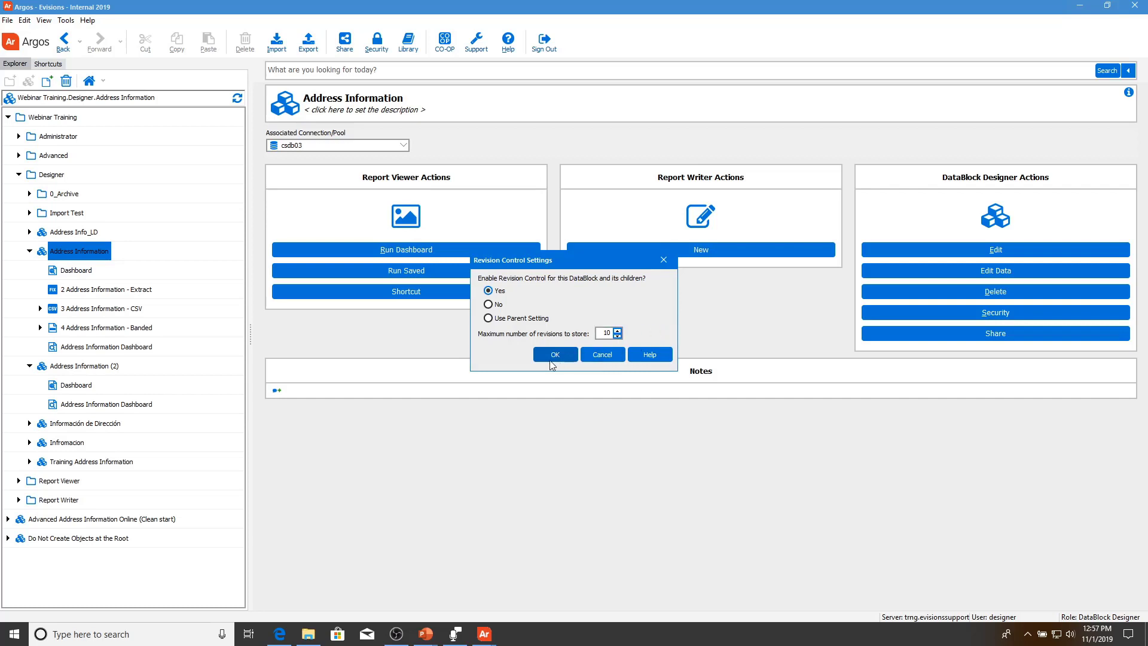
{"action": "left_click", "coordinate": [556, 357]}
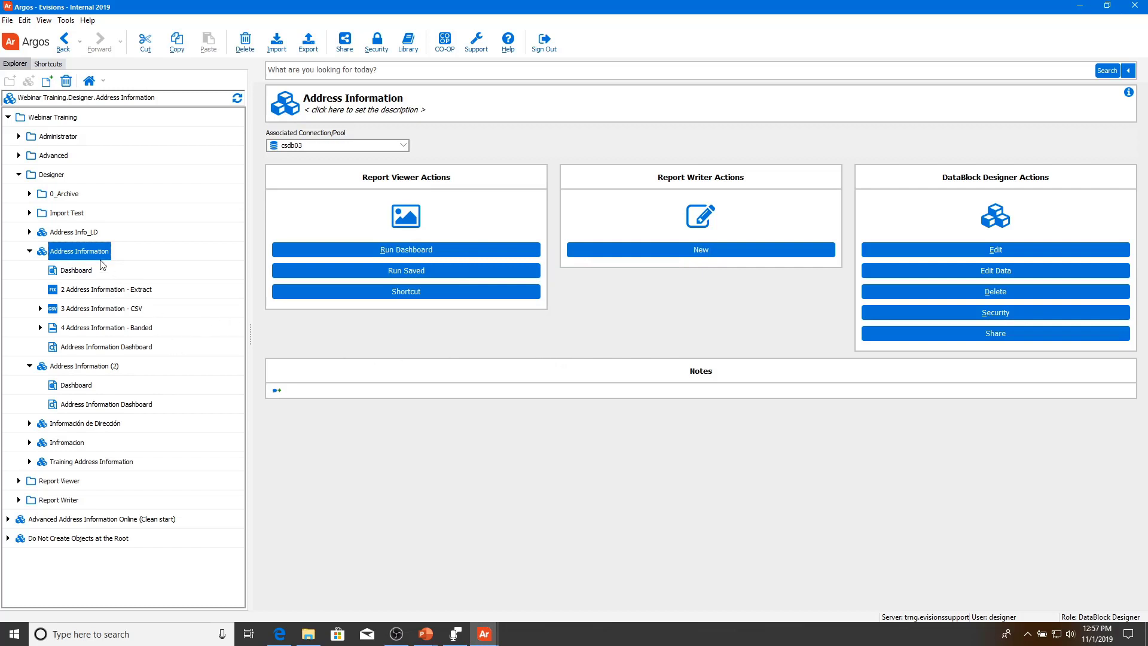
- Open the Address Information DataBlock for editing and set the Run button's text to "Return Results"
{"action": "left_click", "coordinate": [987, 254]}
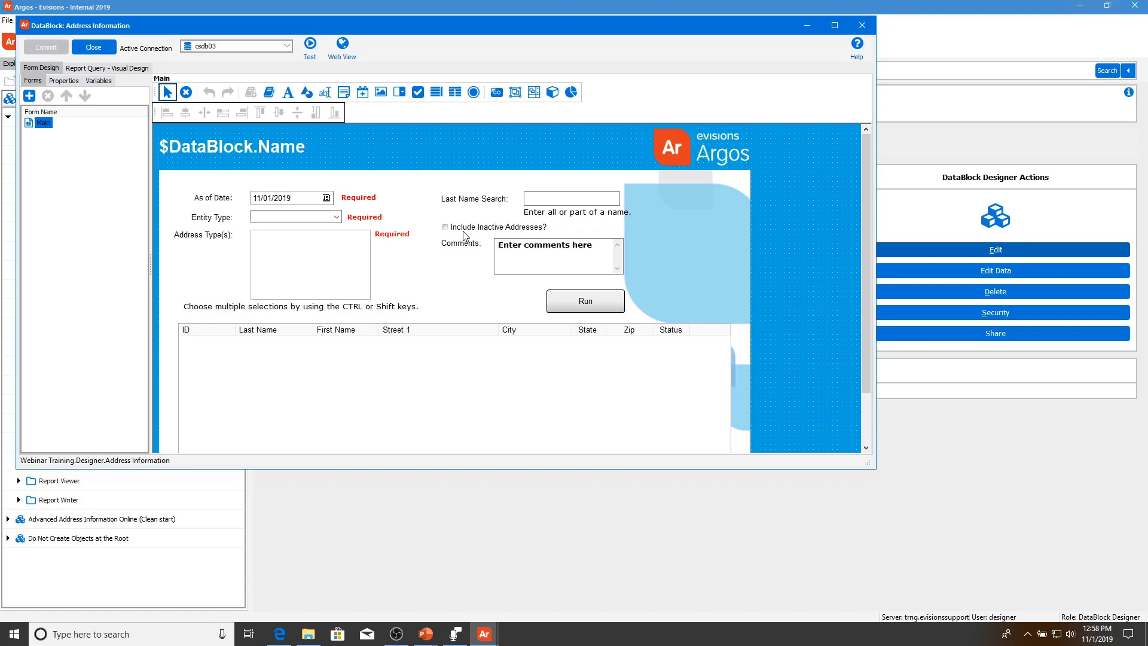
{"action": "left_click", "coordinate": [595, 310]}
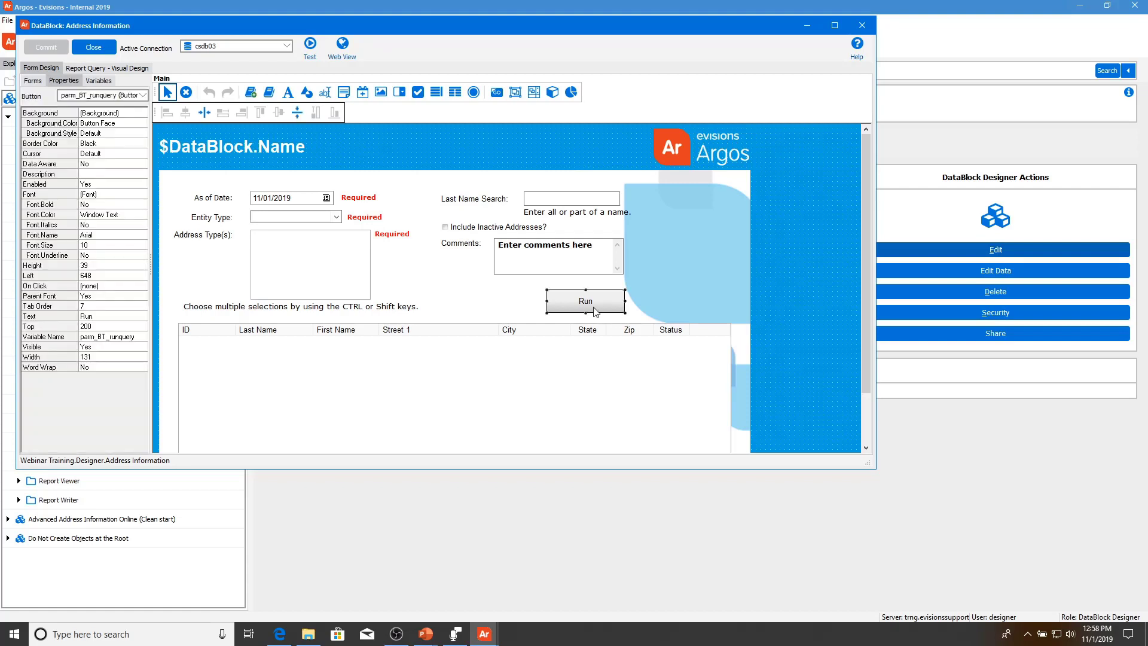
{"action": "left_click", "coordinate": [104, 316]}
{"action": "type", "text": "Return Results"}
{"action": "key", "text": "Return"}
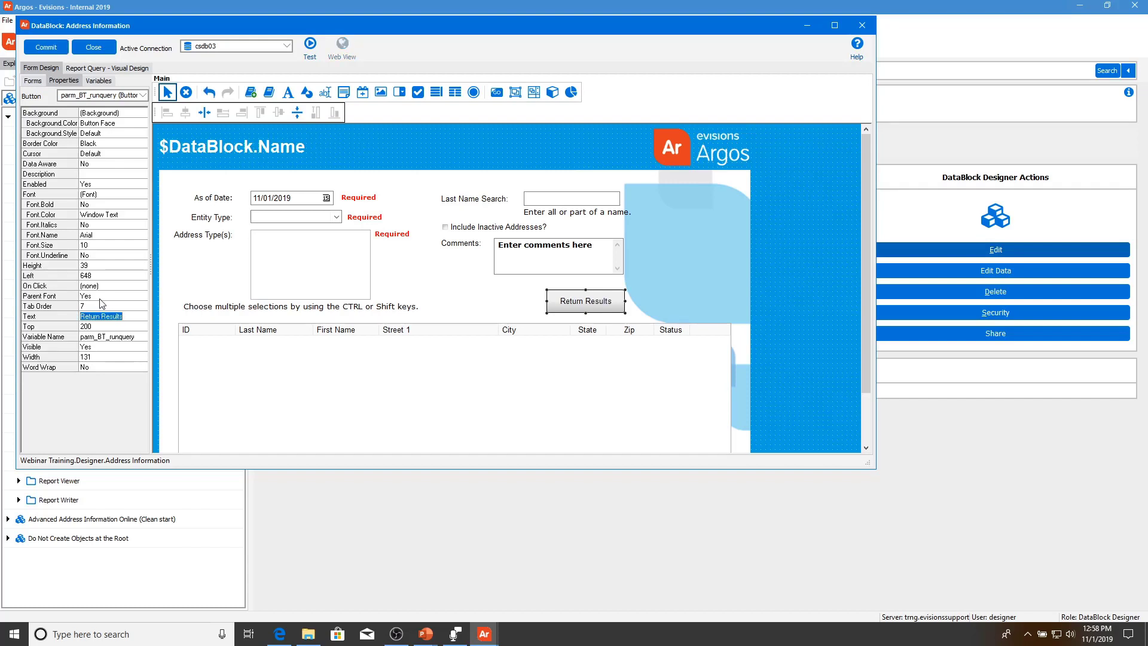
- Commit the DataBlock as a new active revision with the note "Changed Button Text to Return Results", and close the editor
{"action": "left_click", "coordinate": [50, 49]}
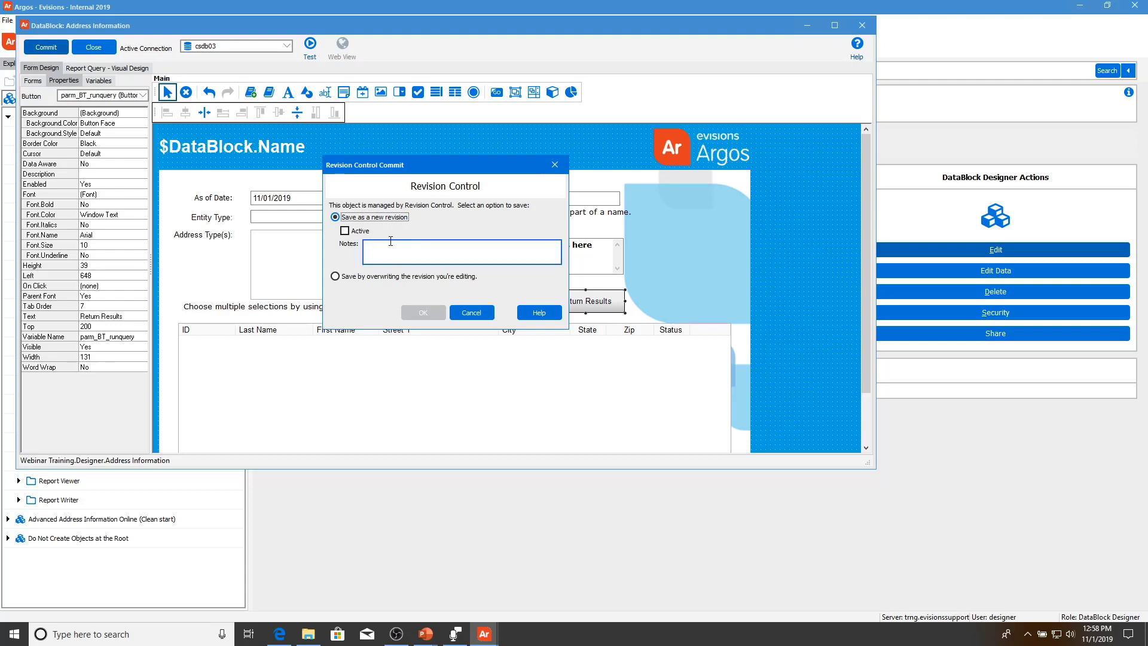
{"action": "left_click", "coordinate": [345, 231]}
{"action": "left_click", "coordinate": [414, 253]}
{"action": "right_click", "coordinate": [413, 253]}
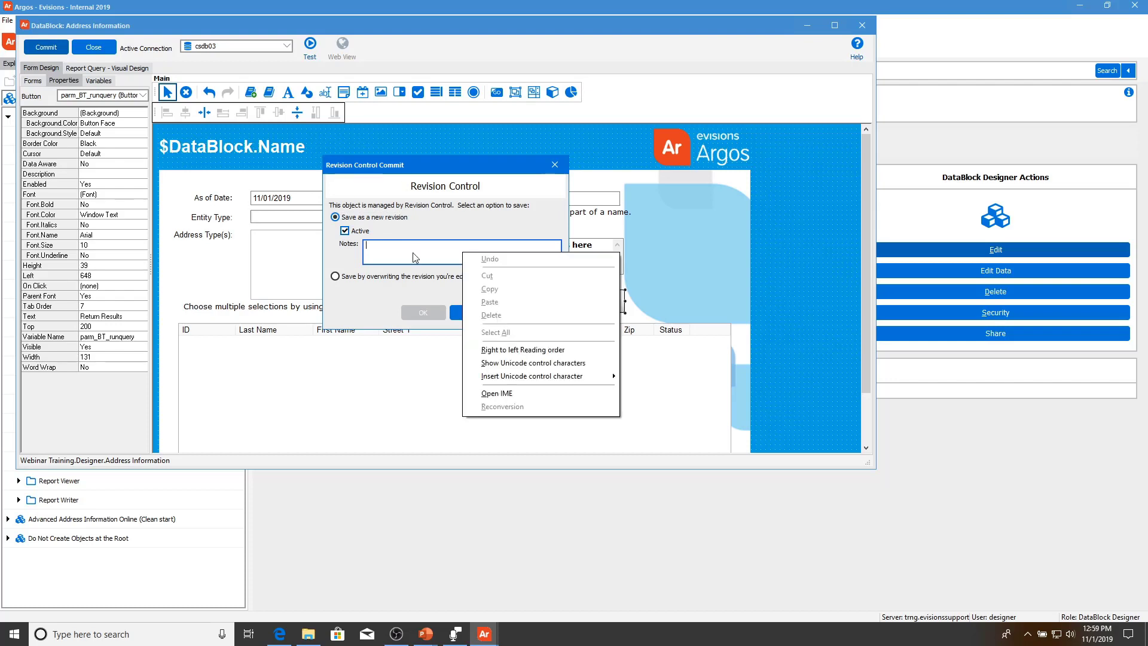
{"action": "left_click", "coordinate": [413, 252]}
{"action": "type", "text": "Cha"}
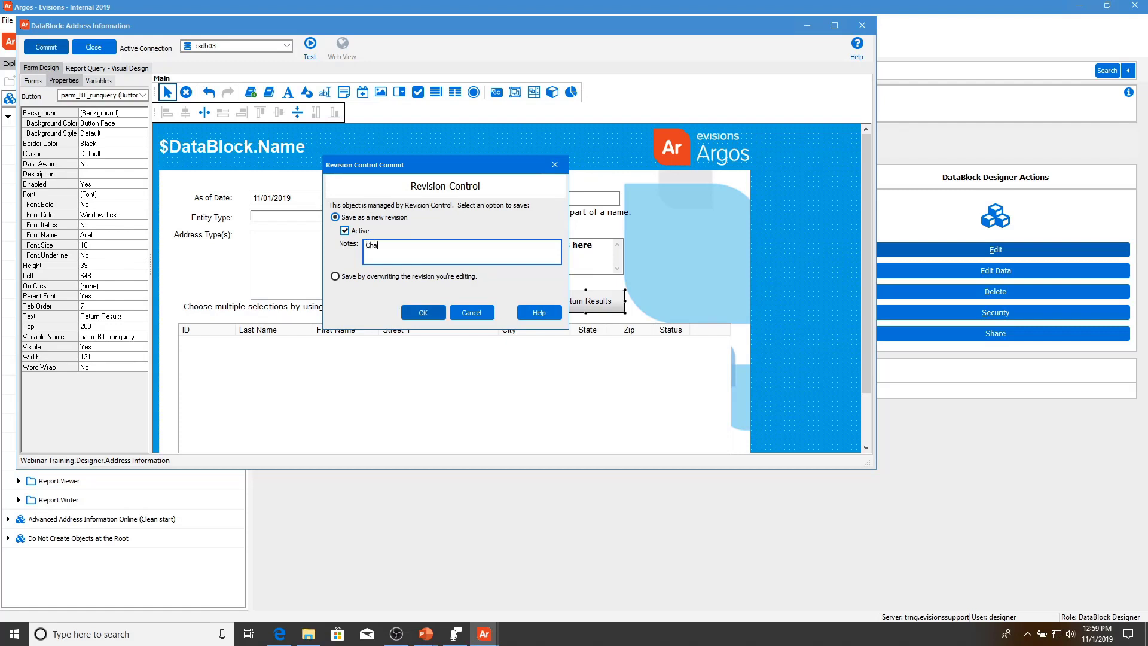
{"action": "type", "text": "nged Button Text to Return Results"}
{"action": "left_click", "coordinate": [431, 313]}
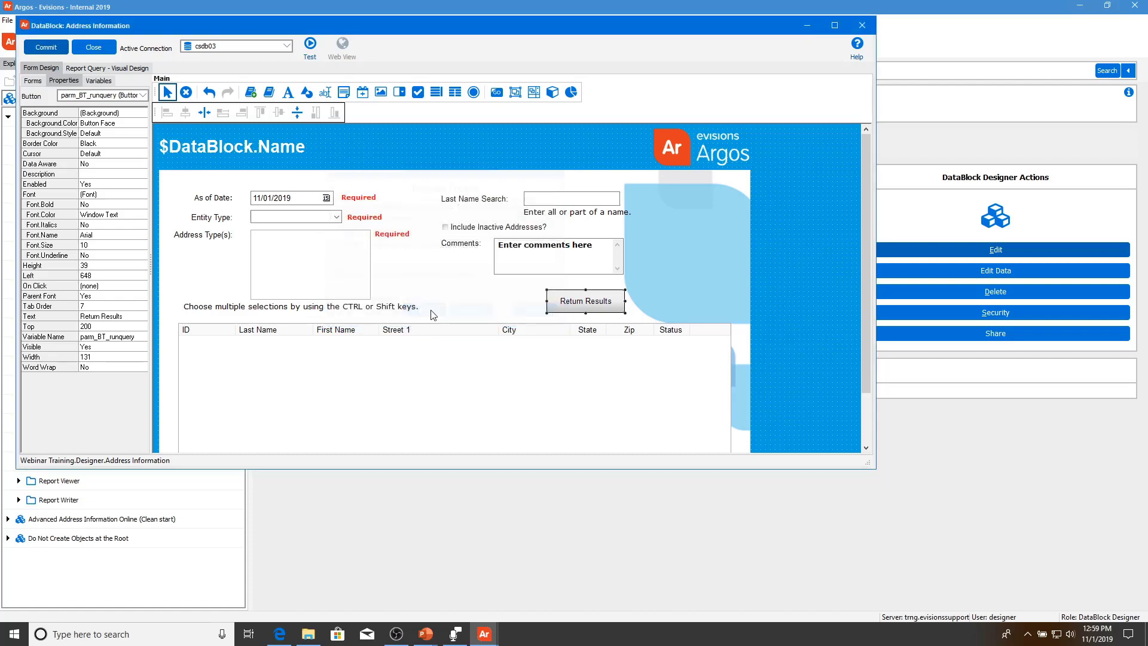
{"action": "left_click", "coordinate": [860, 25]}
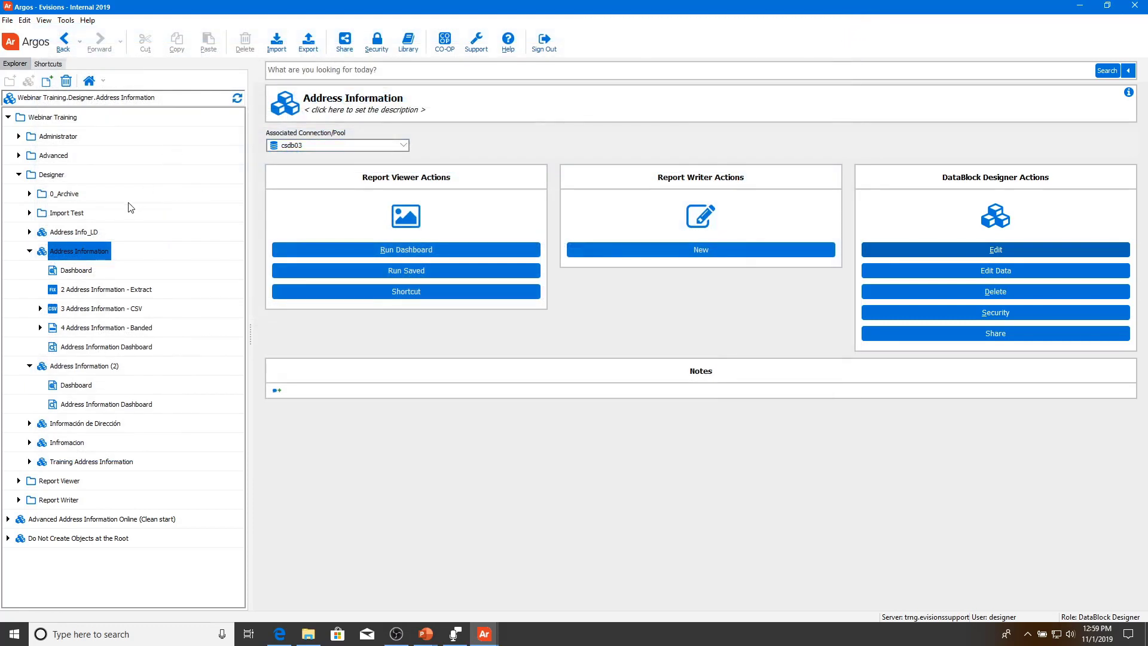
- Review the Address Information DataBlock's revision history, select the revision noted "Changed Button Text to Return Results", and close the Revision Manager
{"action": "left_click", "coordinate": [86, 253]}
{"action": "right_click", "coordinate": [86, 256]}
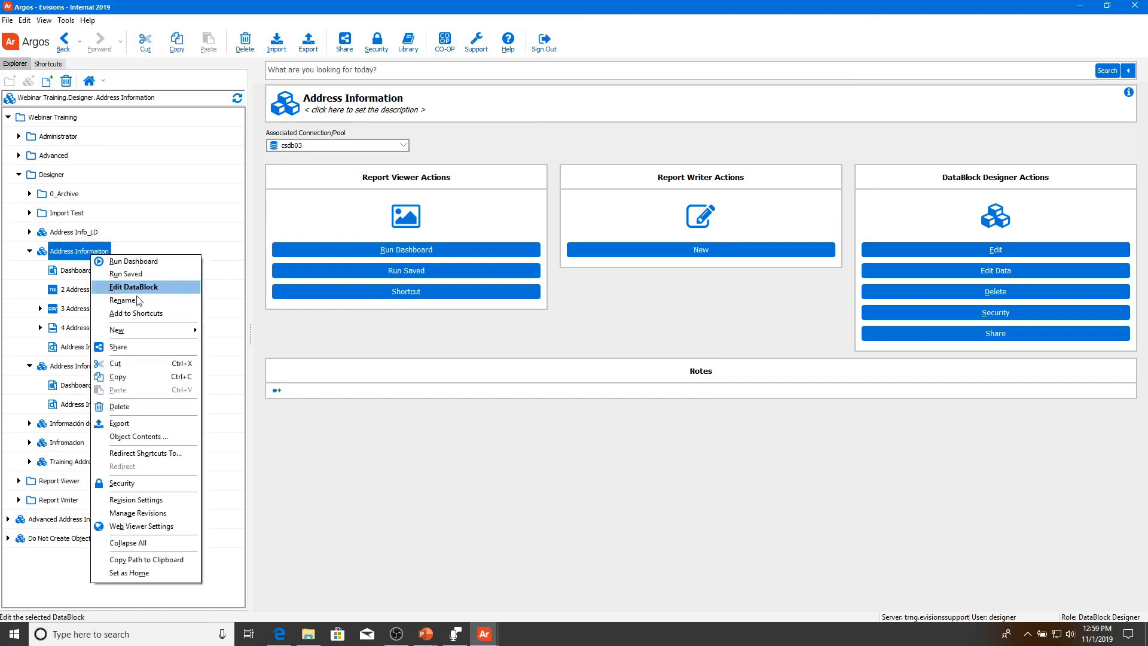
{"action": "left_click", "coordinate": [162, 517]}
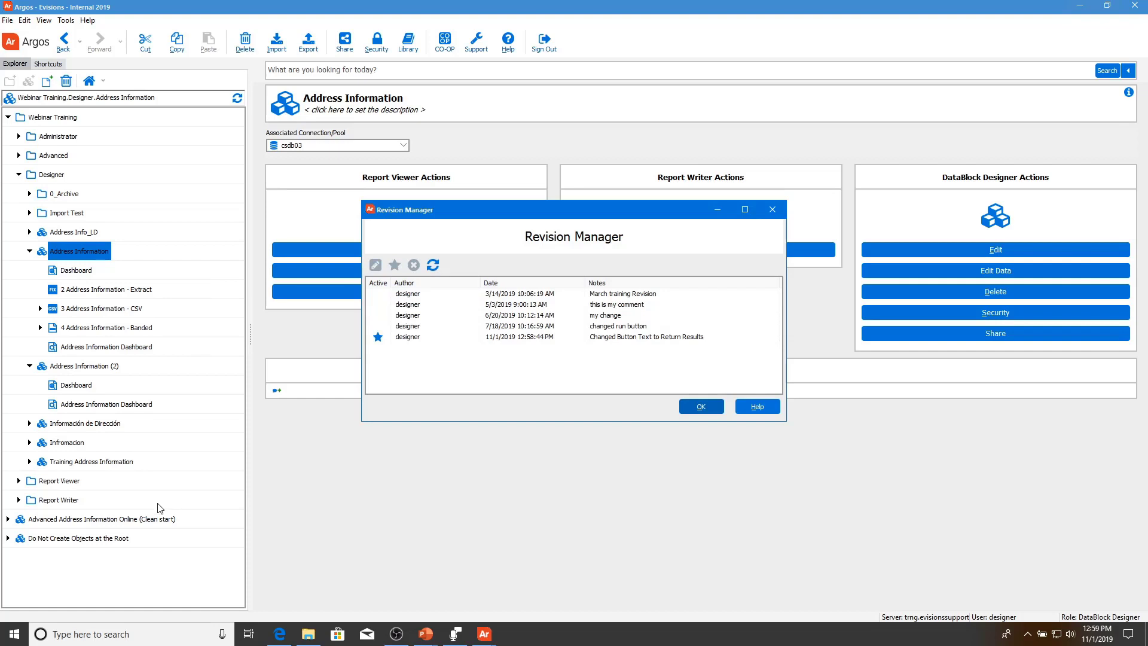
{"action": "left_click", "coordinate": [409, 339]}
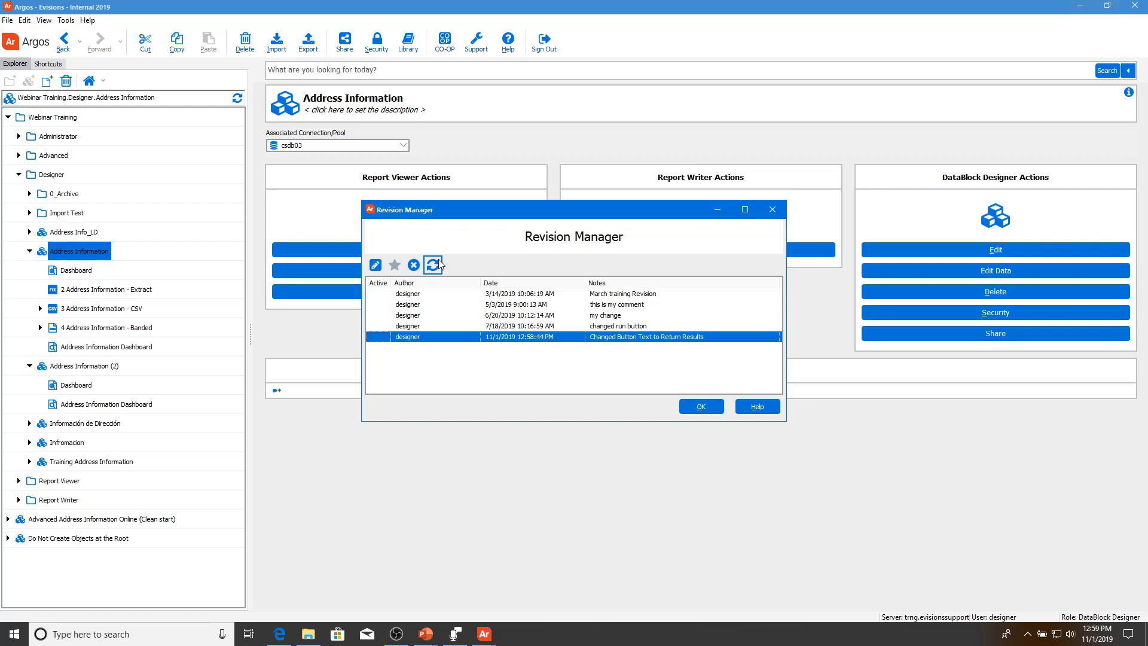
{"action": "left_click", "coordinate": [694, 409]}
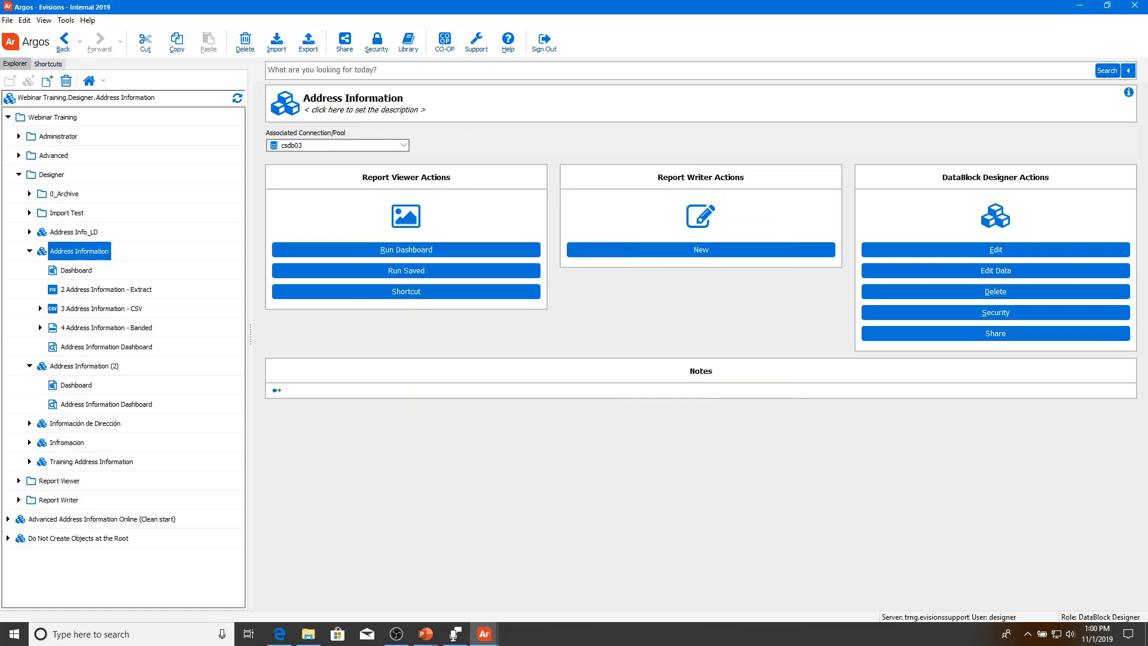
- Switch back to the PowerPoint slide show and advance past Revision Control to the Thank You slide
{"action": "left_click", "coordinate": [434, 577]}
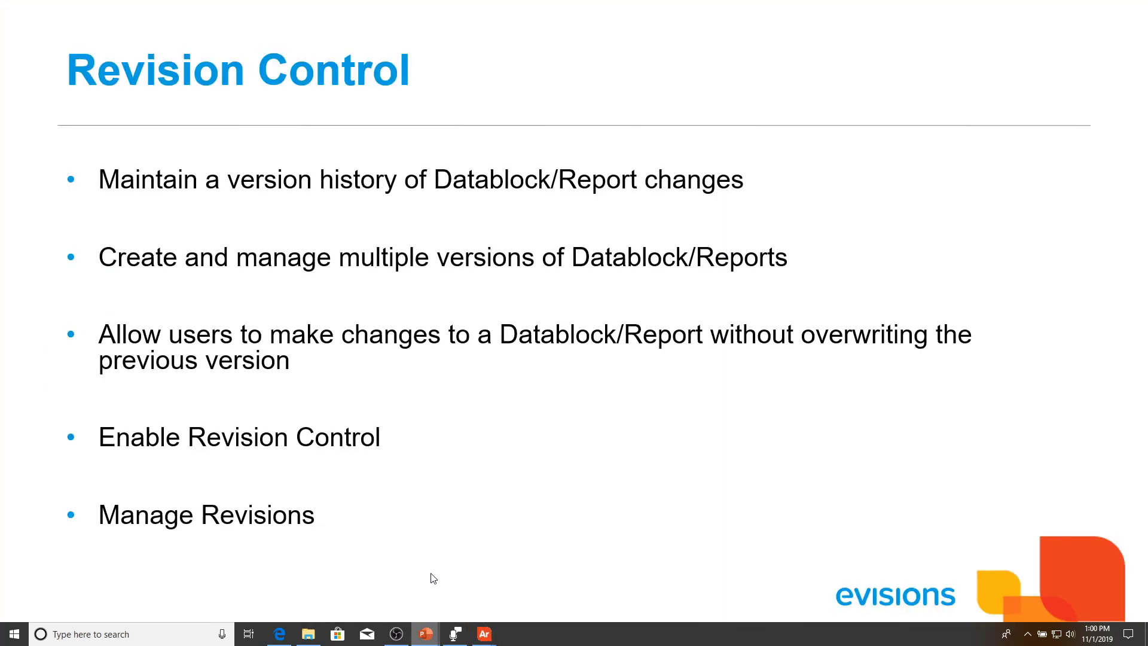
{"action": "key", "text": "Right"}
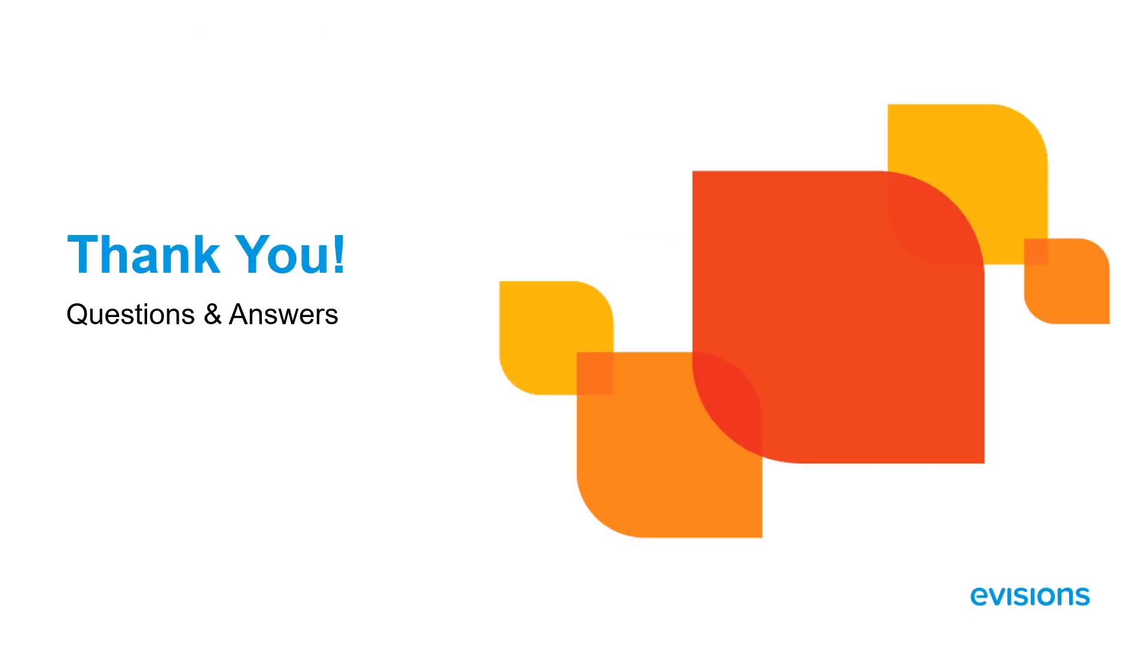